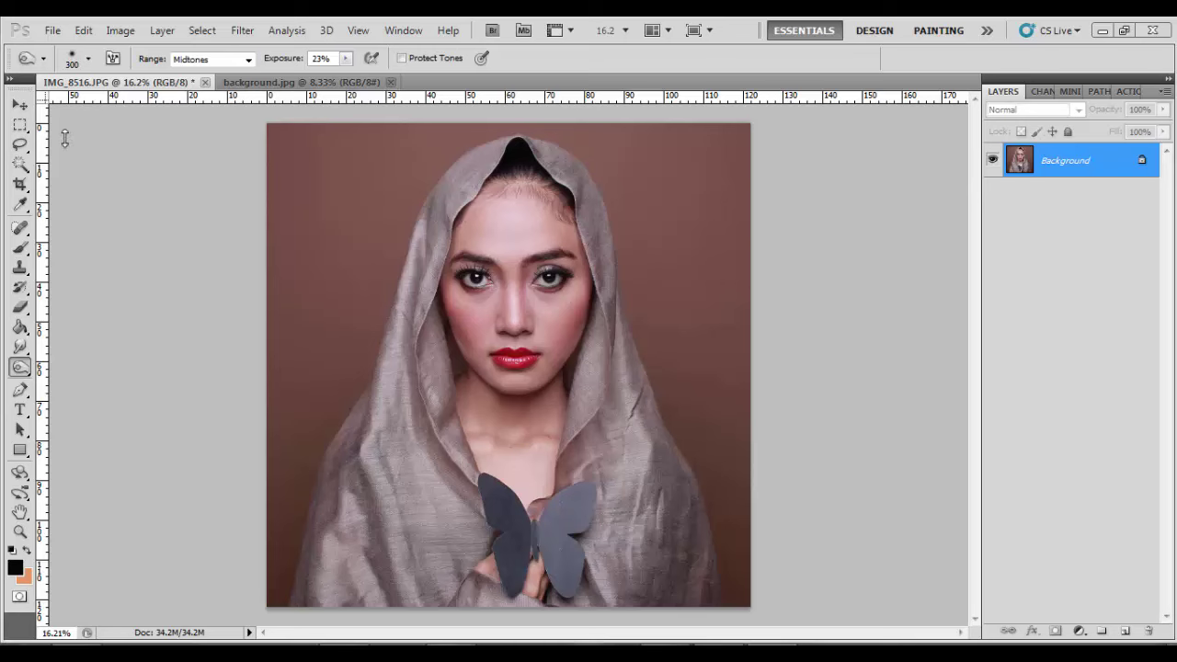
Step: Center the butterfly and begin a Pen path from the left wing, body and right wing edge
click(20, 104)
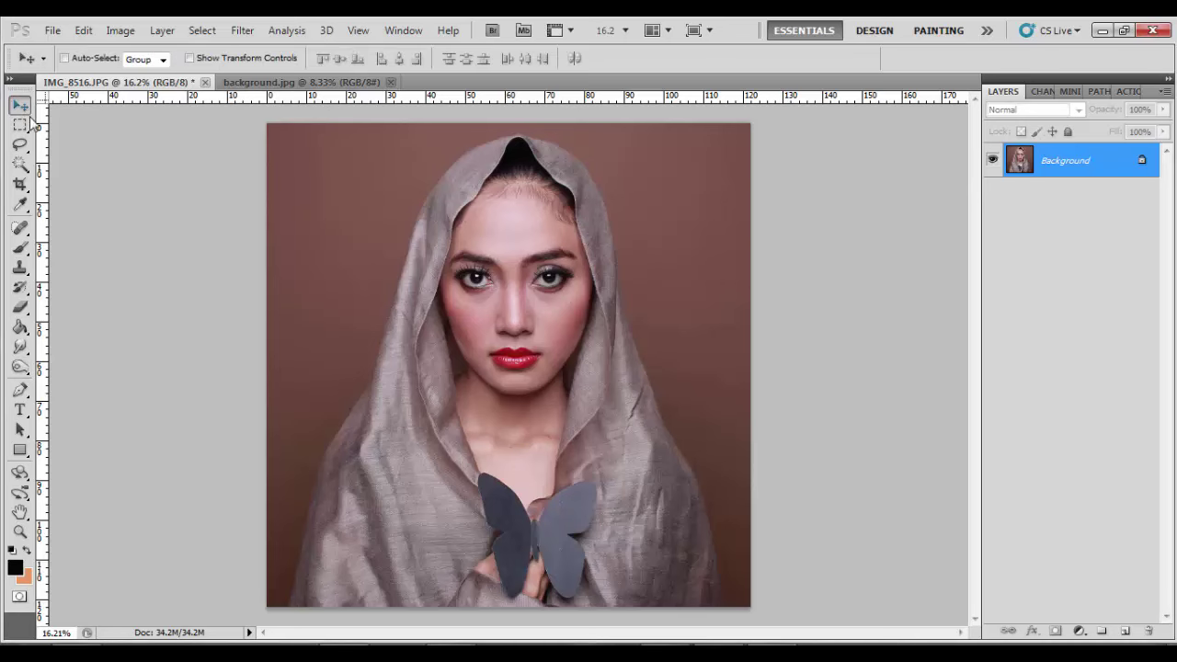
scroll(568, 562, up, 2)
scroll(567, 562, up, 3)
scroll(567, 562, up, 2)
drag(572, 518, 593, 422)
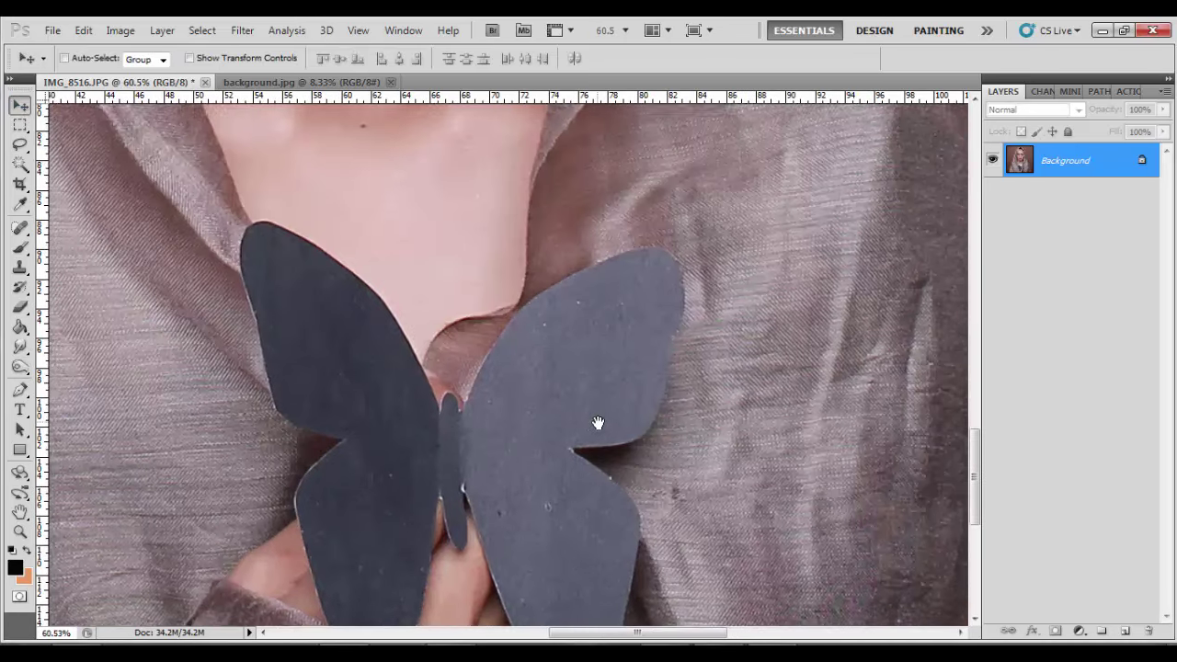
click(20, 390)
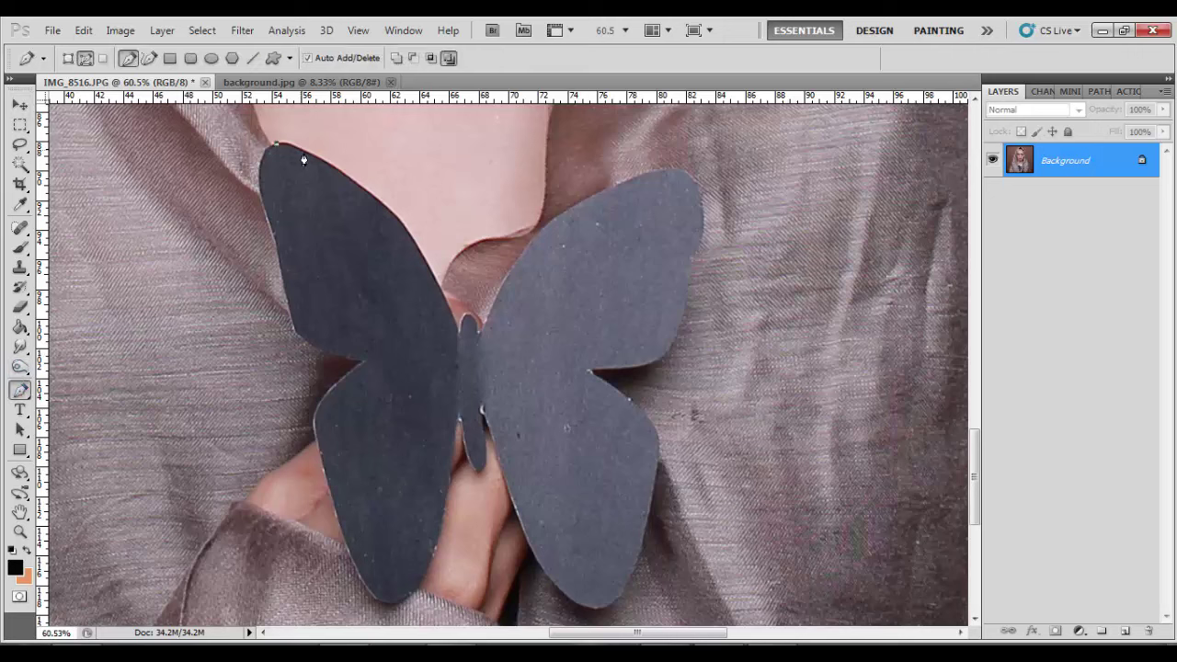
click(397, 221)
click(456, 329)
scroll(467, 339, up, 2)
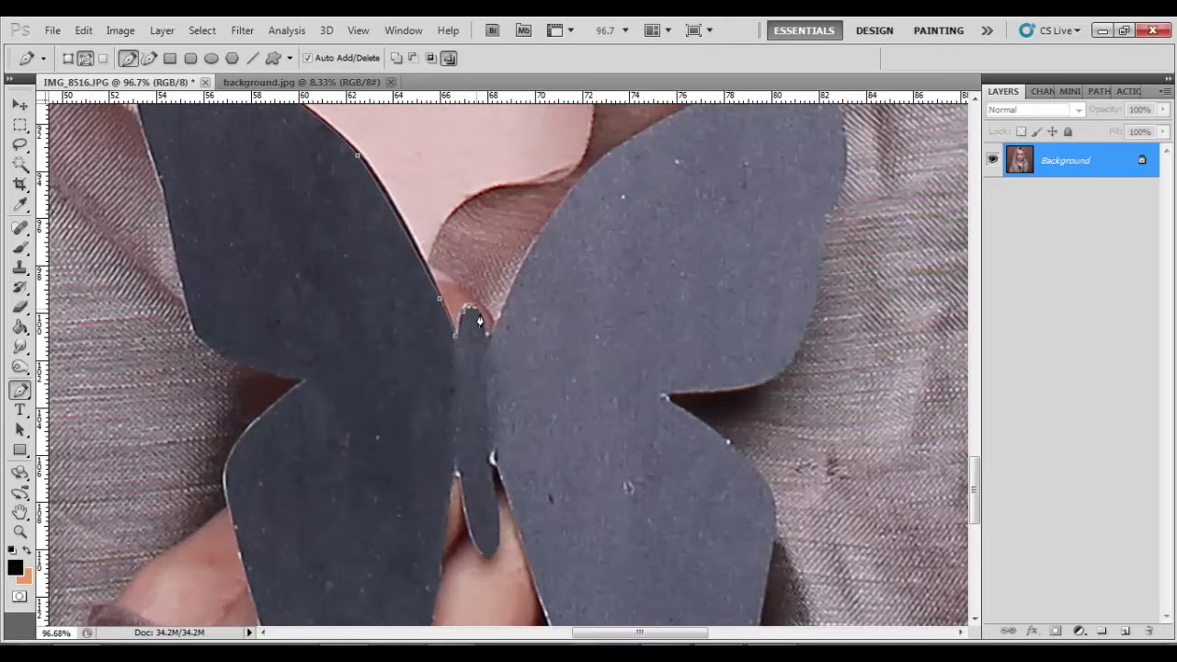
scroll(486, 339, down, 2)
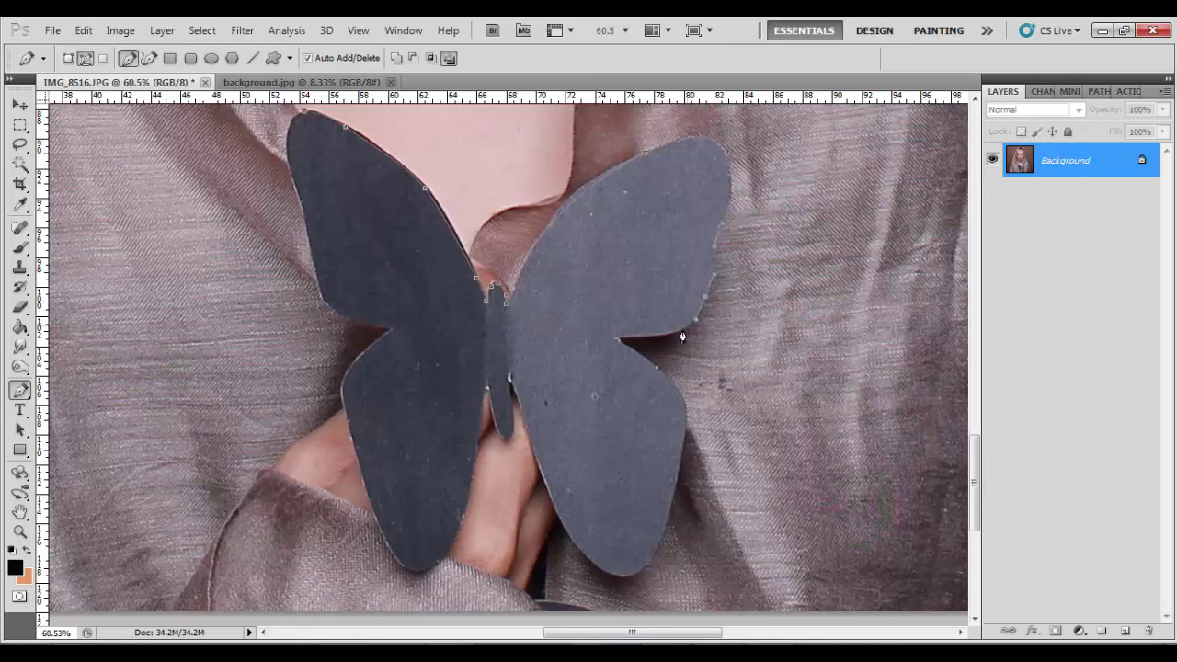
drag(684, 331, 654, 339)
drag(566, 543, 549, 499)
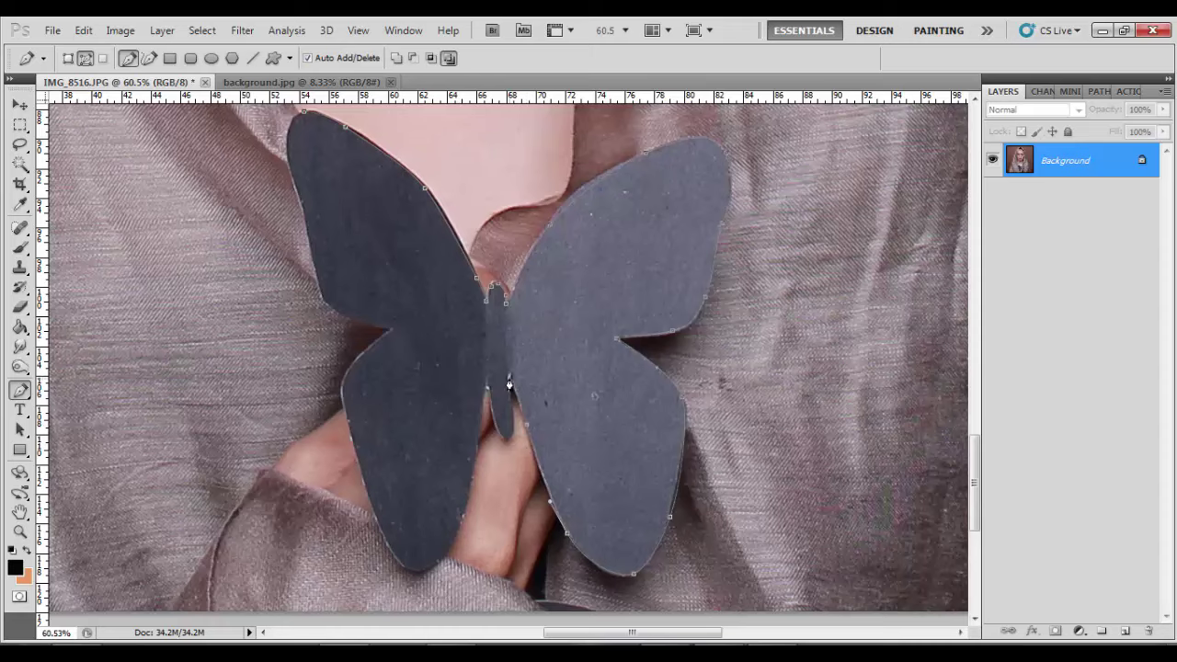
Step: Trace the Pen path along the wing bottoms and left wing, closing it around the butterfly
scroll(508, 389, up, 2)
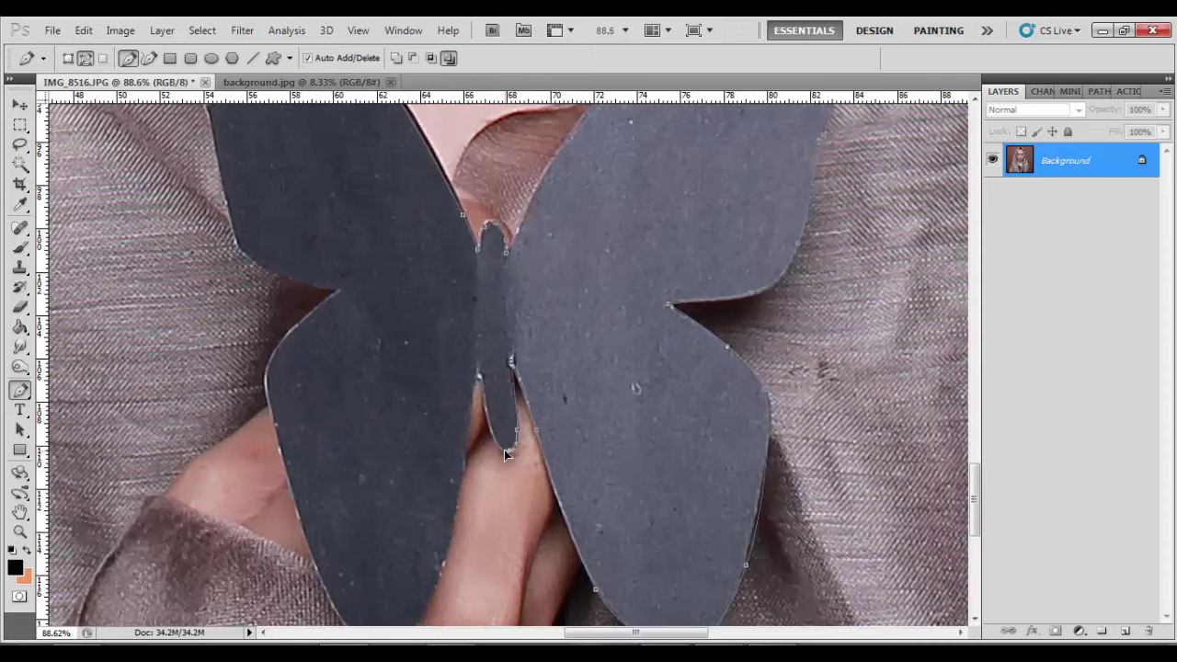
scroll(478, 375, down, 2)
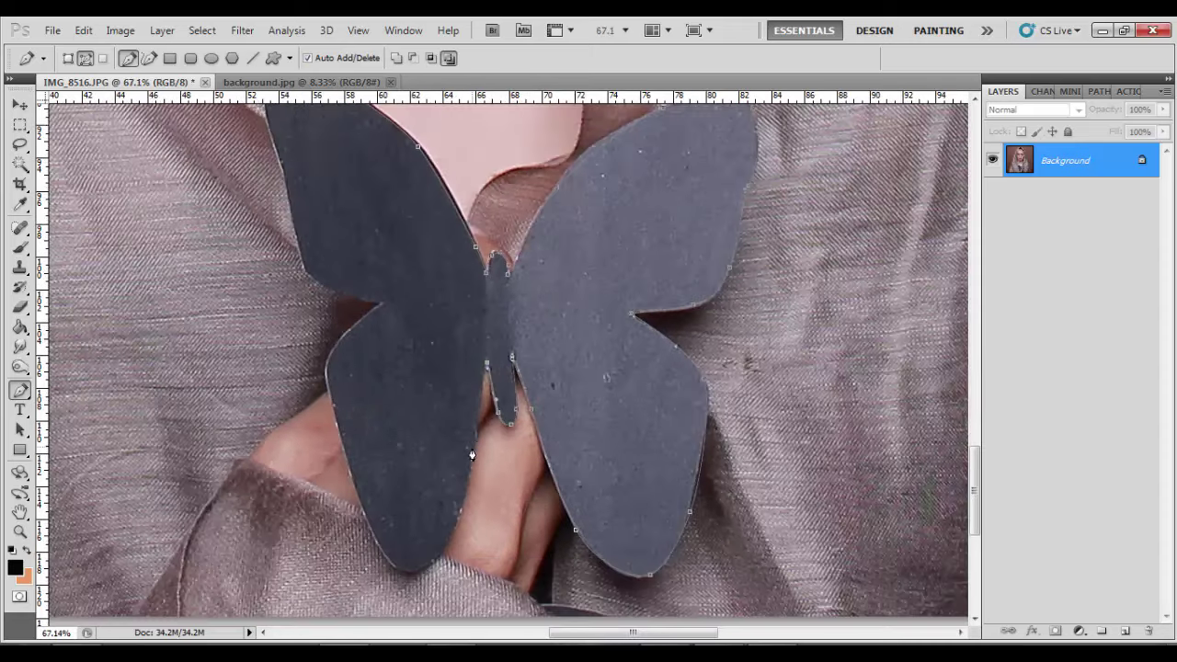
drag(439, 556, 398, 570)
click(355, 492)
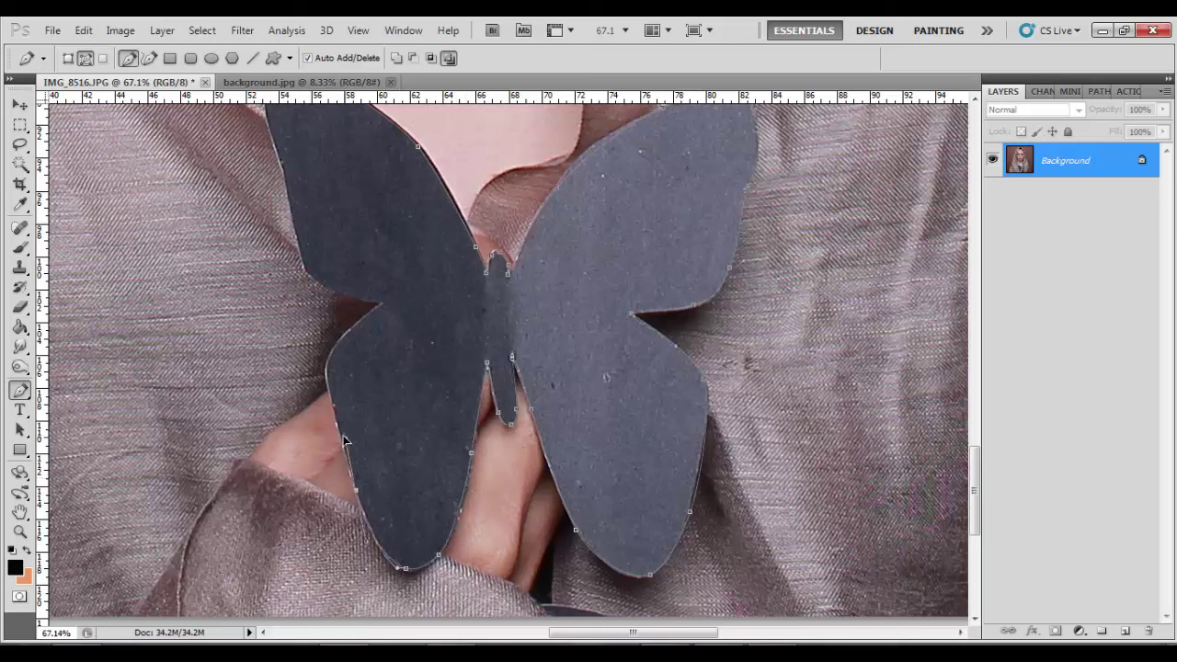
click(341, 435)
drag(325, 376, 336, 347)
click(360, 320)
click(384, 304)
scroll(386, 308, down, 1)
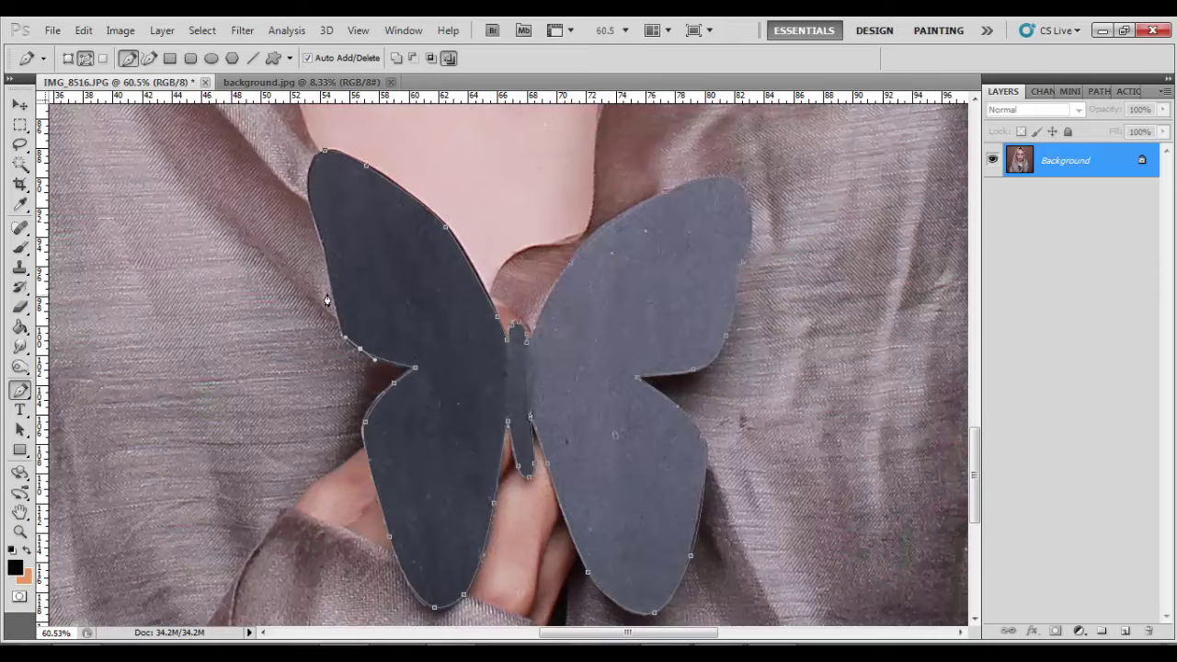
click(331, 284)
click(324, 242)
click(325, 154)
Step: Turn the butterfly path into a selection and copy it onto a new layer
right_click(385, 236)
click(451, 315)
click(669, 203)
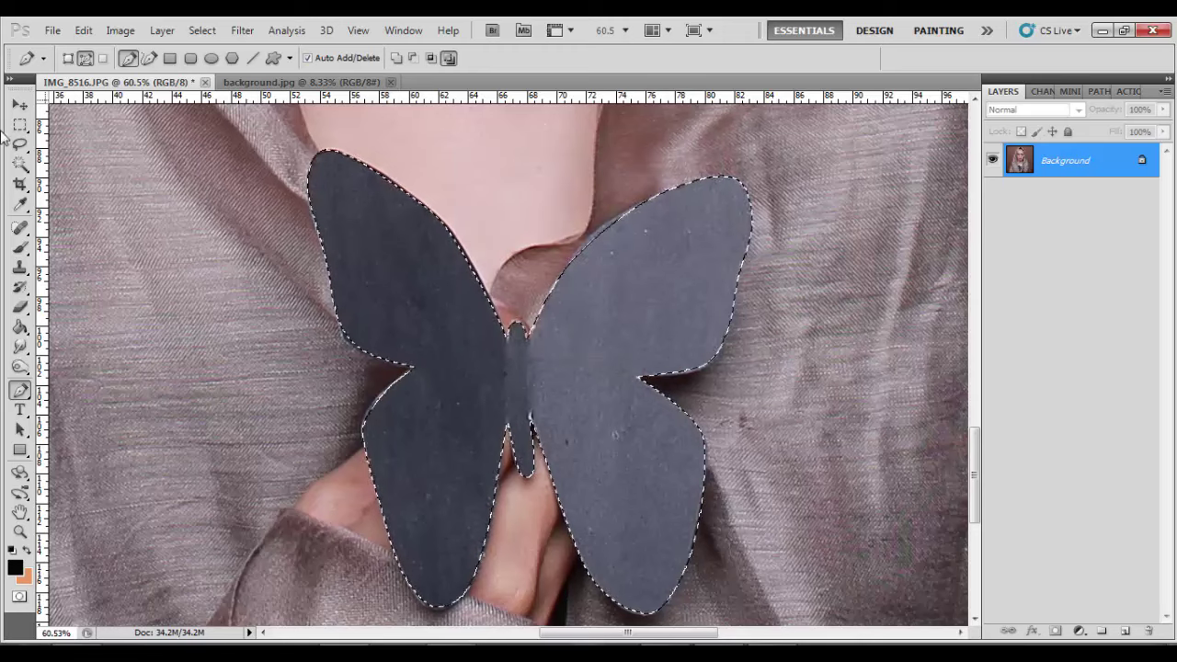
key(m)
right_click(349, 205)
click(402, 348)
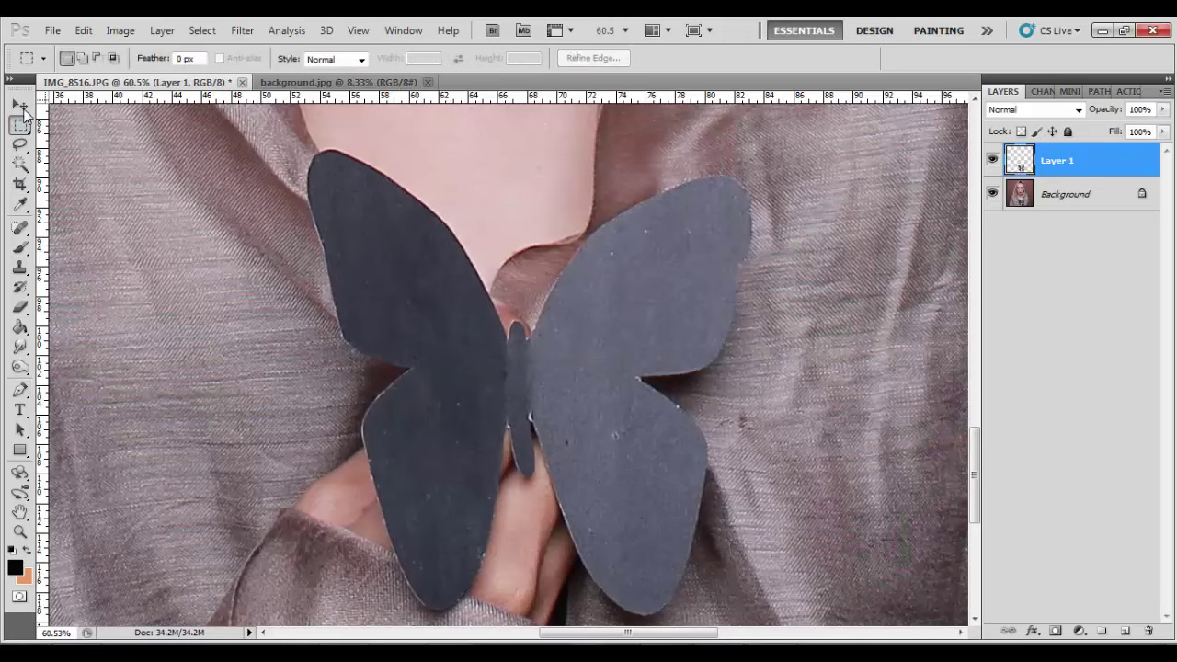
Step: Rename the butterfly layer btrfly and hide it, leaving the Background untouched
key(v)
scroll(347, 249, down, 5)
click(992, 159)
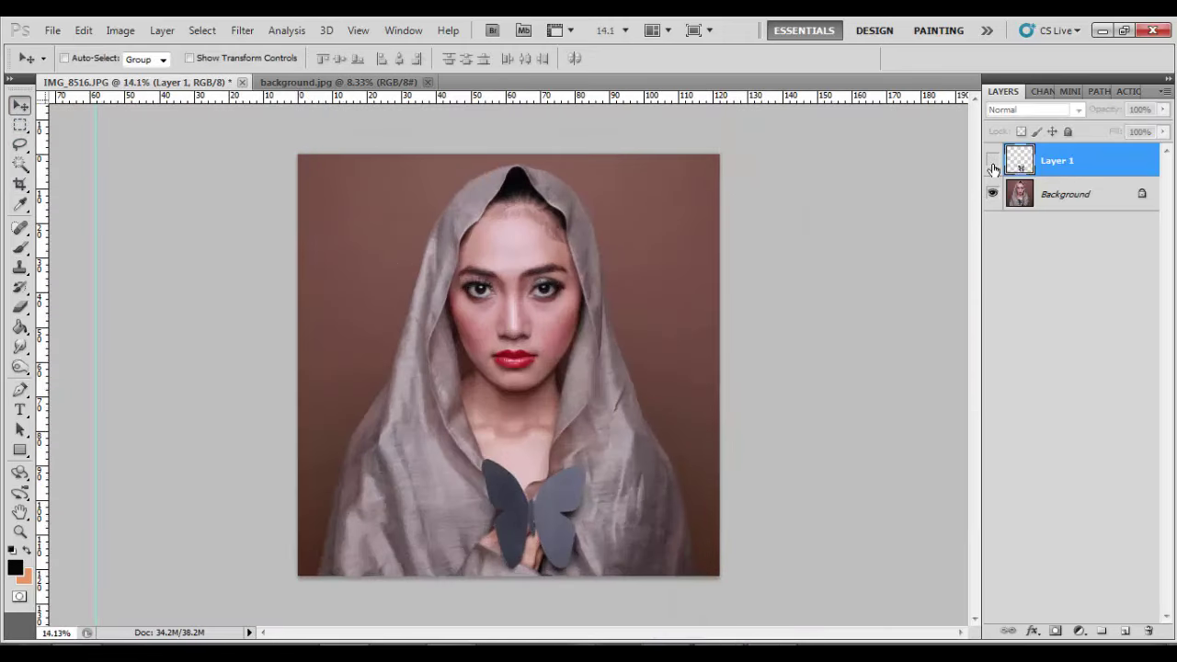
click(992, 160)
click(992, 193)
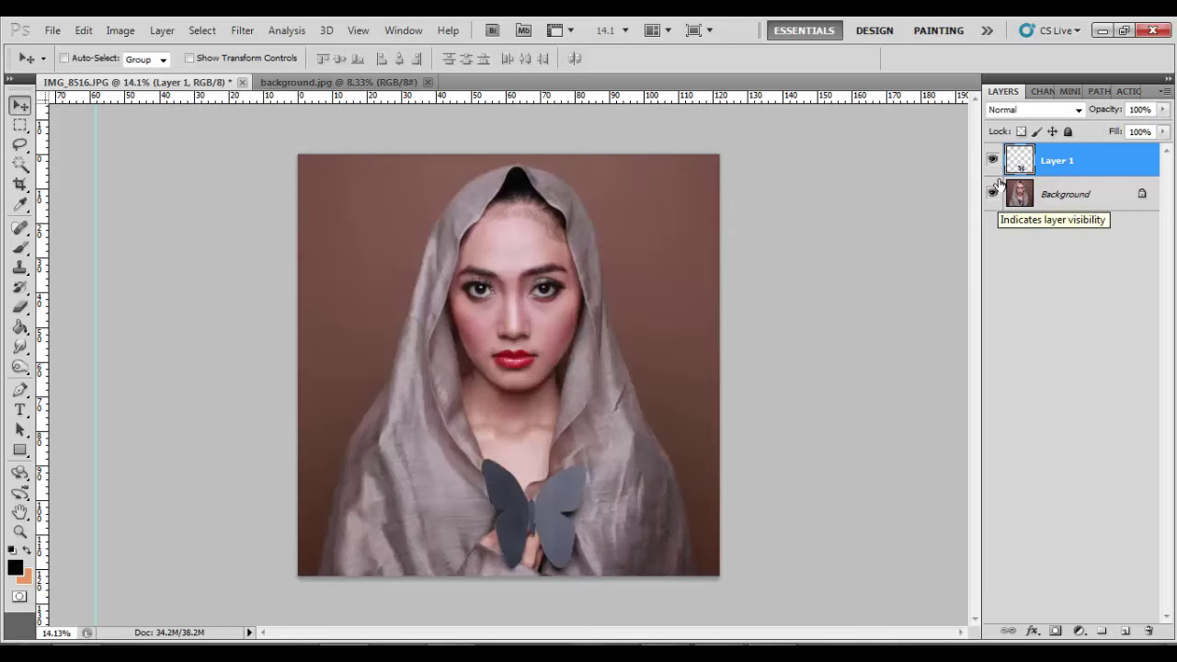
scroll(848, 420, up, 1)
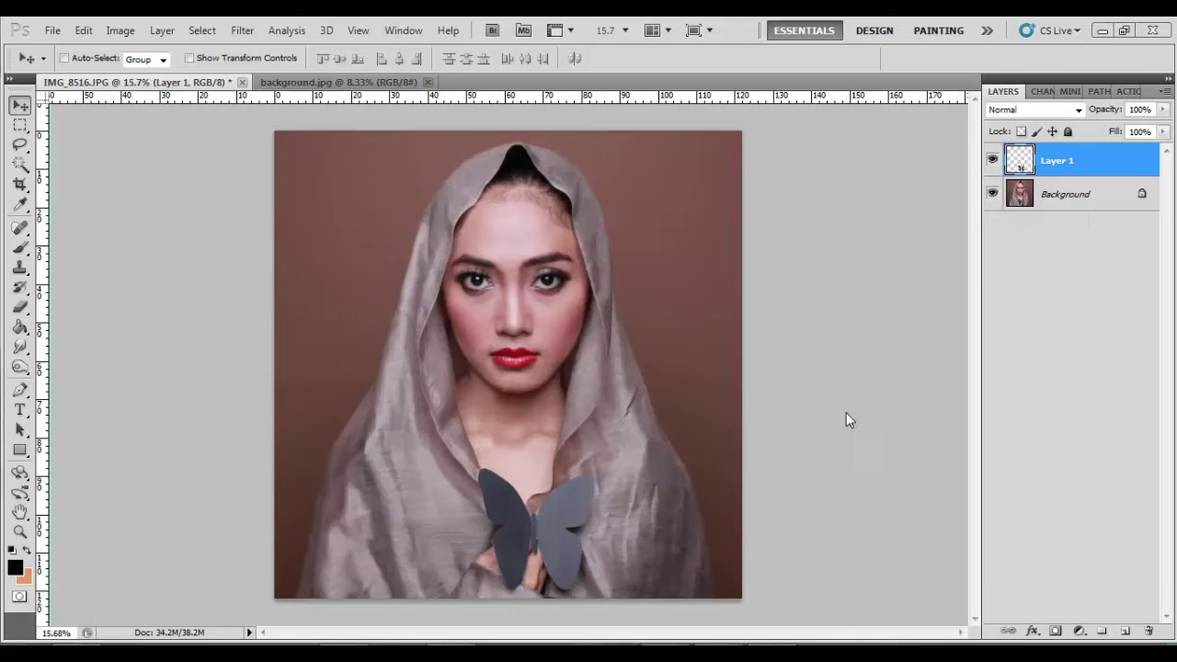
double_click(1063, 169)
click(1132, 223)
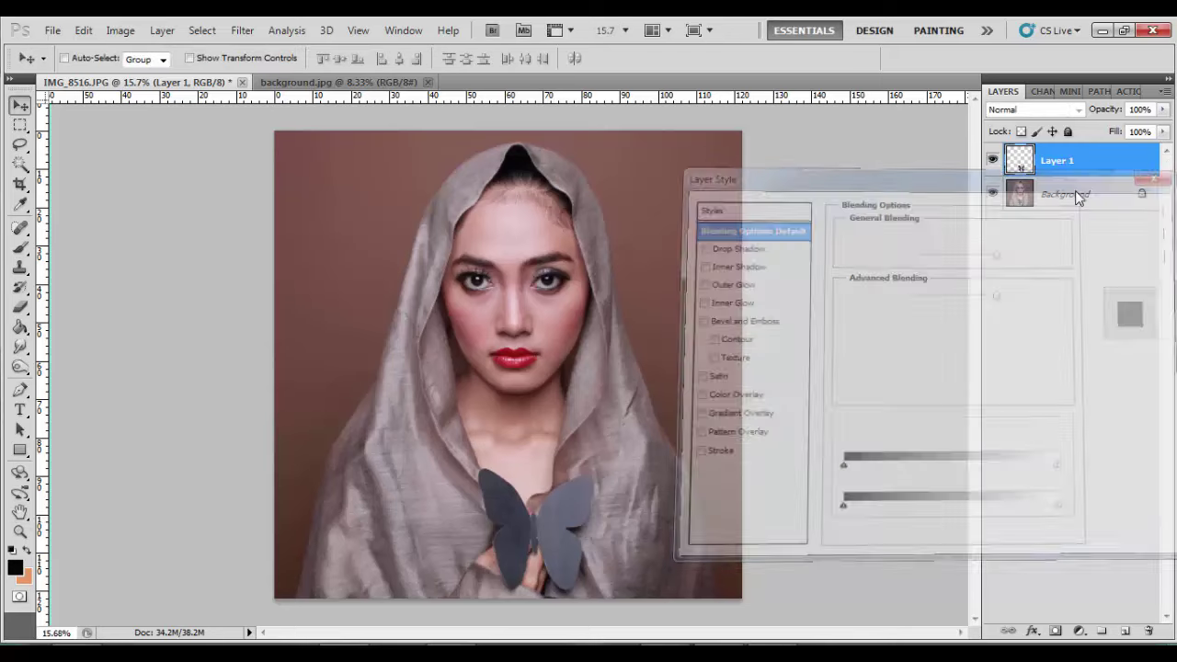
double_click(1059, 162)
text(btrfly)
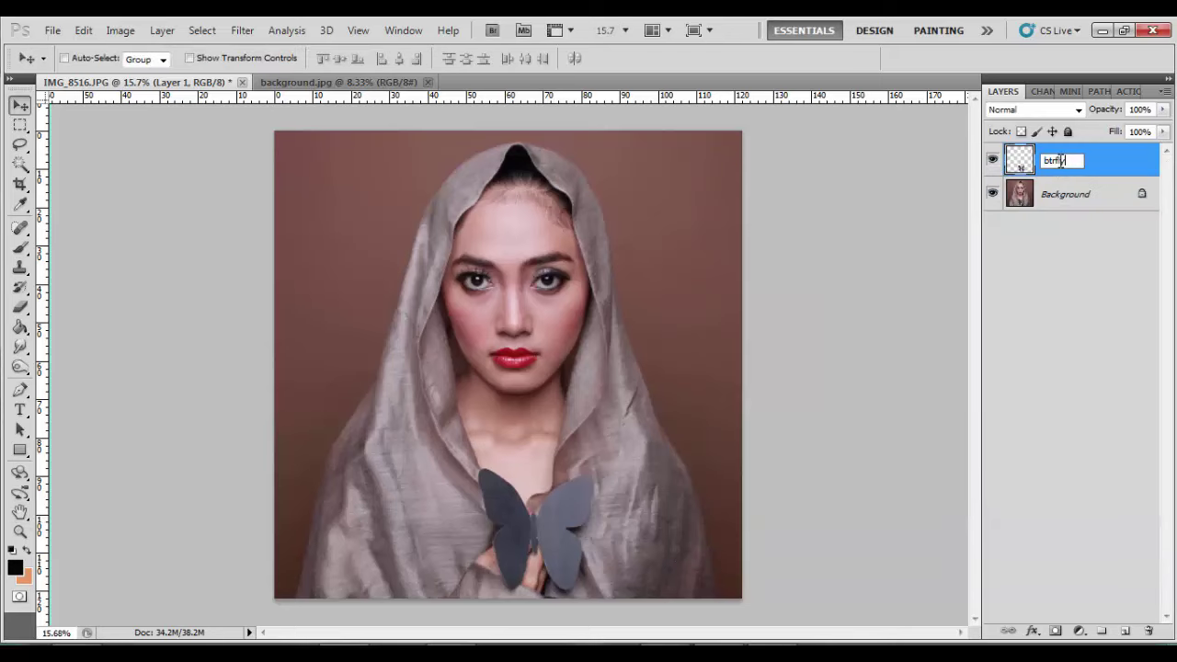
click(1068, 200)
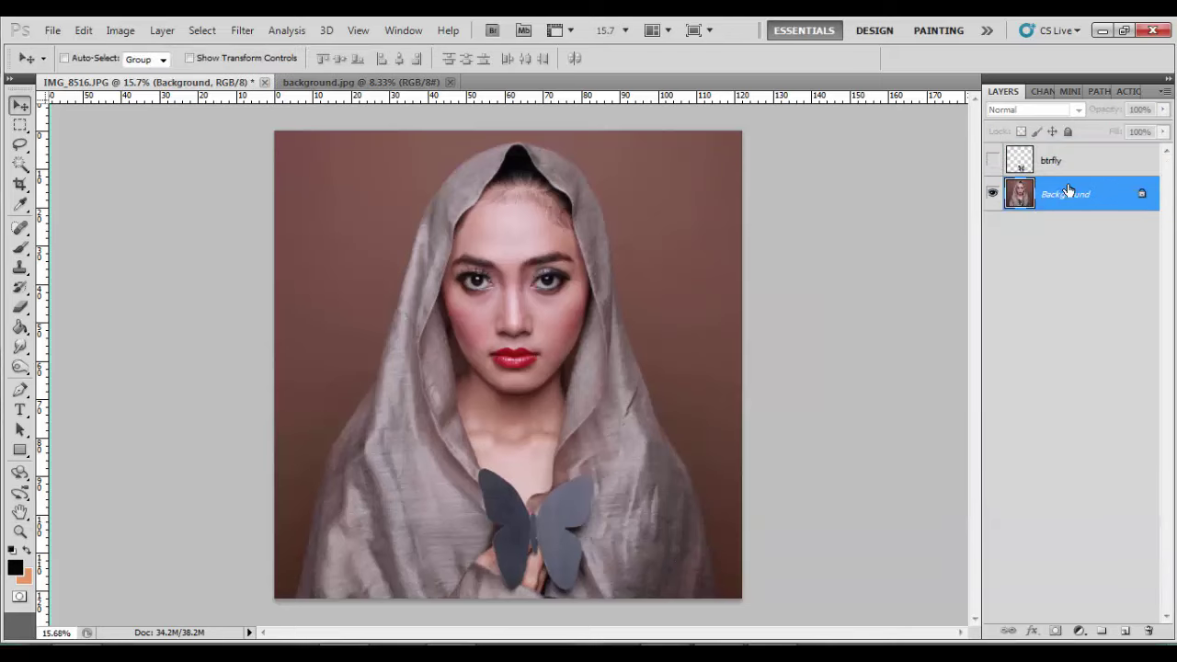
Step: Duplicate the Background twice, naming the copies LF and HF
scroll(589, 331, up, 2)
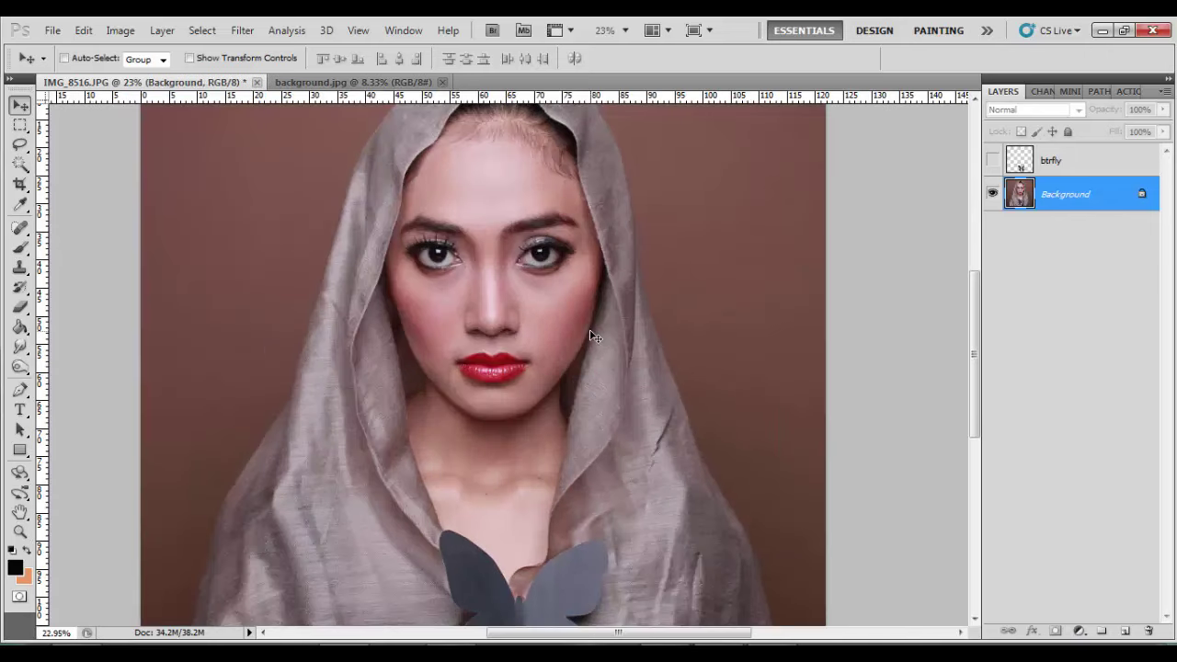
drag(1026, 218, 1124, 631)
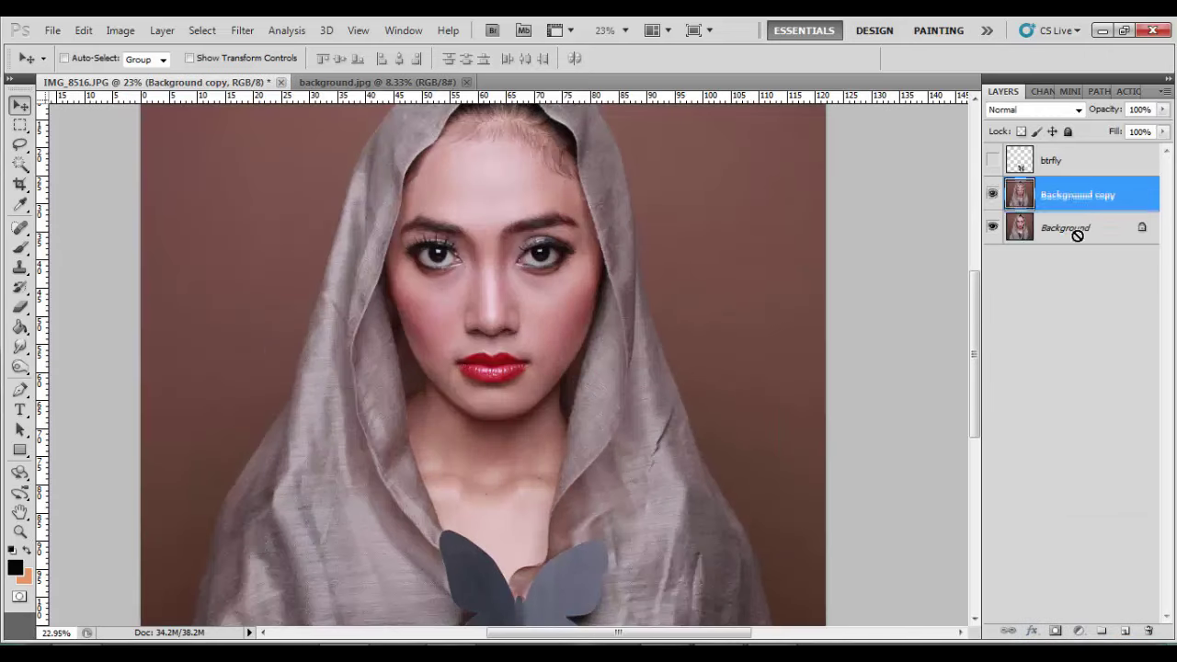
drag(1076, 202, 1122, 616)
double_click(1069, 227)
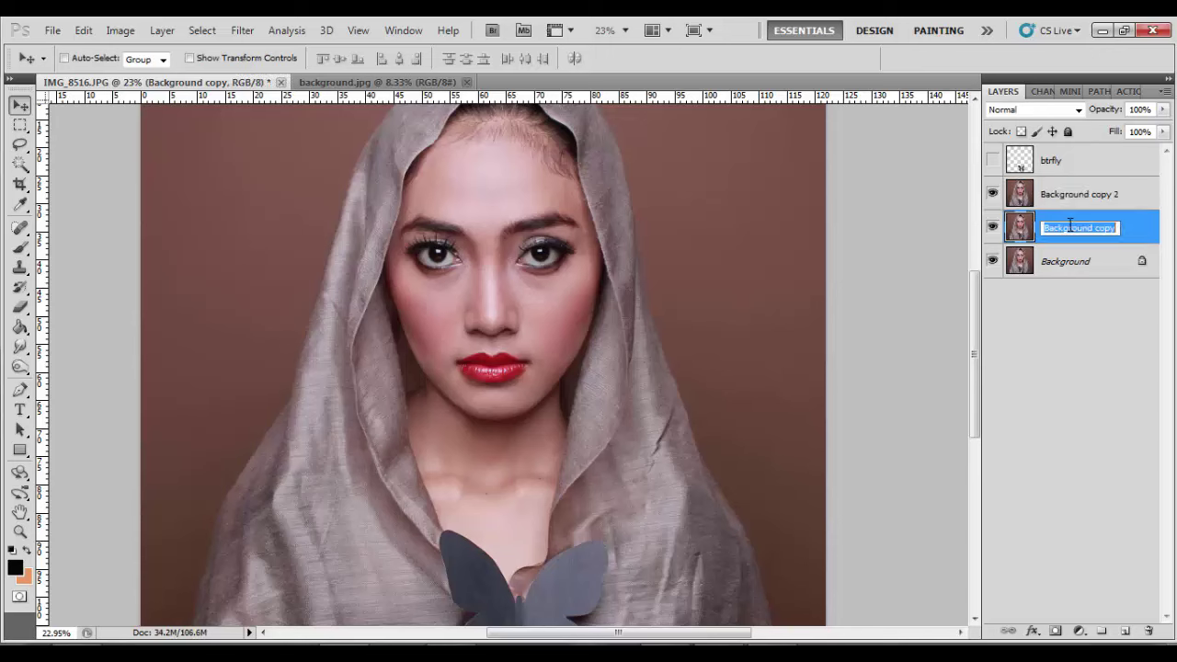
text(LF)
double_click(1071, 196)
text(HF)
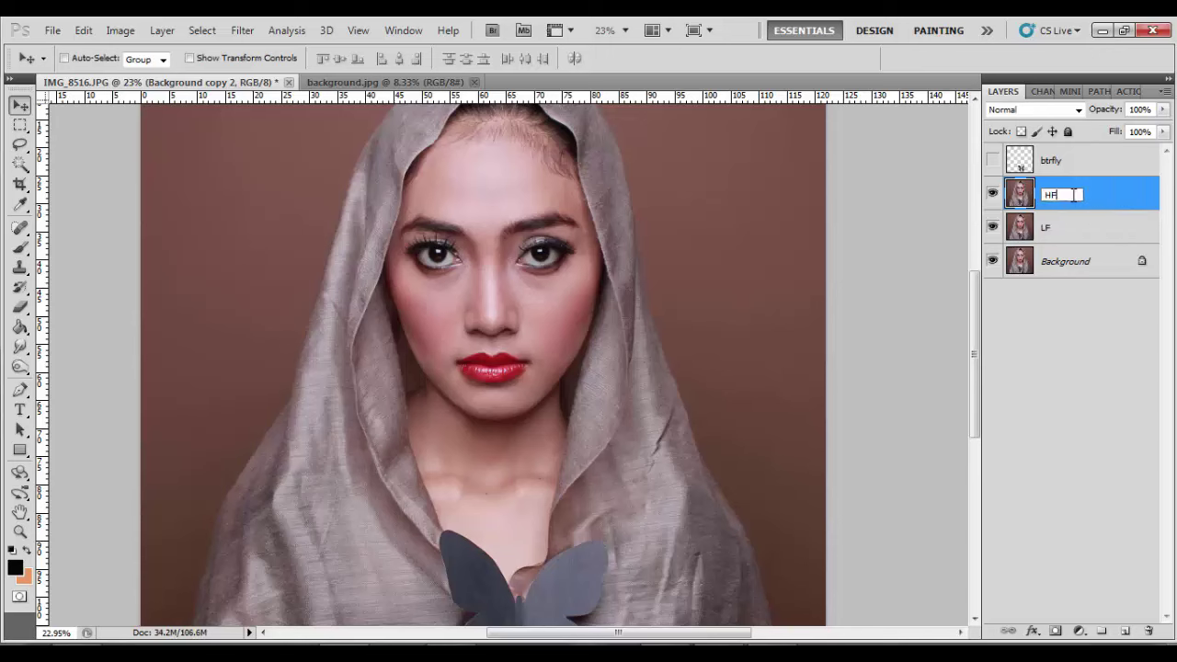
click(1100, 227)
Step: Apply a Gaussian Blur to the LF layer
click(242, 30)
mouse_move(251, 188)
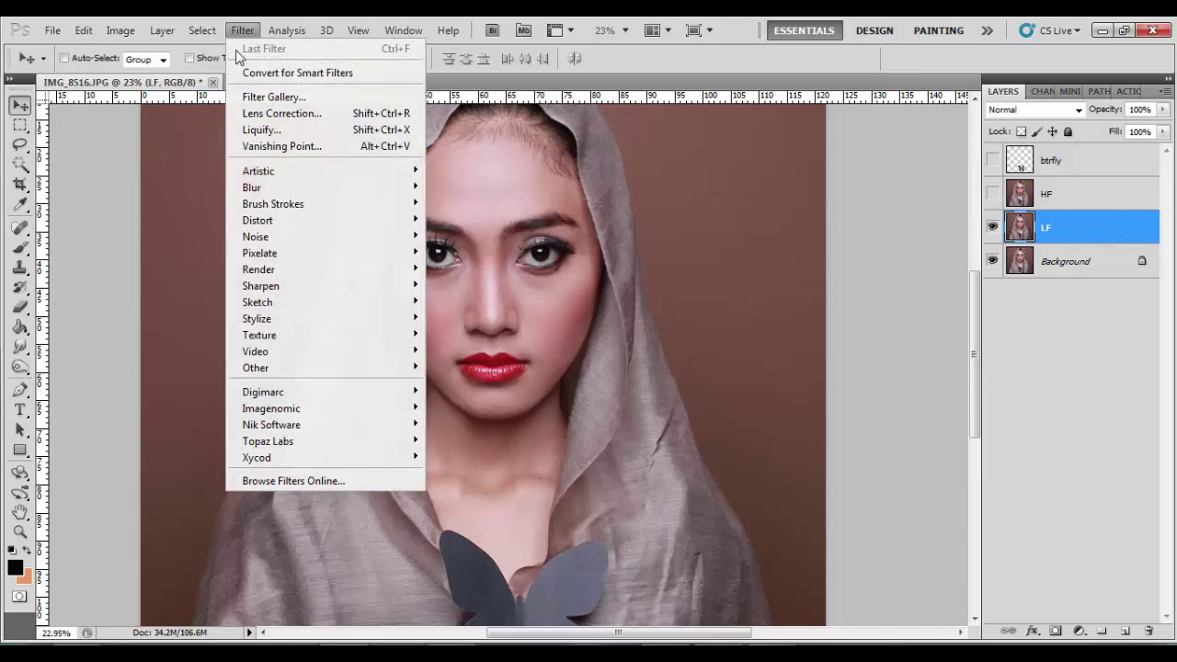
click(484, 252)
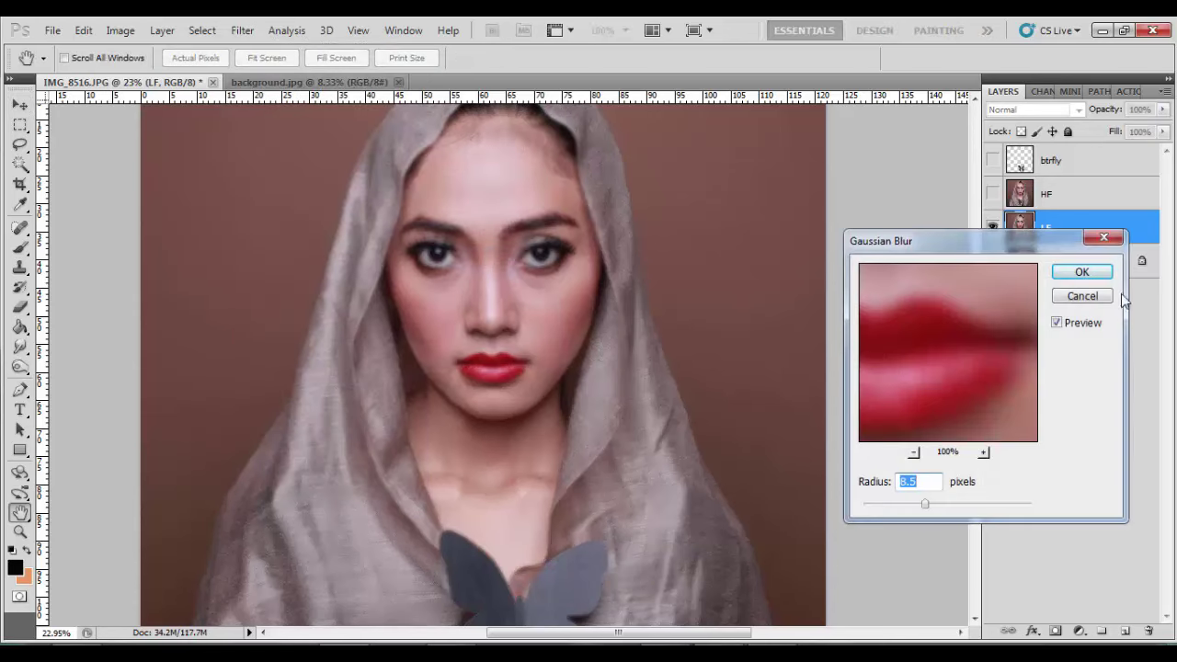
click(1083, 272)
Step: Show the HF layer and Apply Image from LF onto it in Subtract mode
click(992, 194)
click(1066, 194)
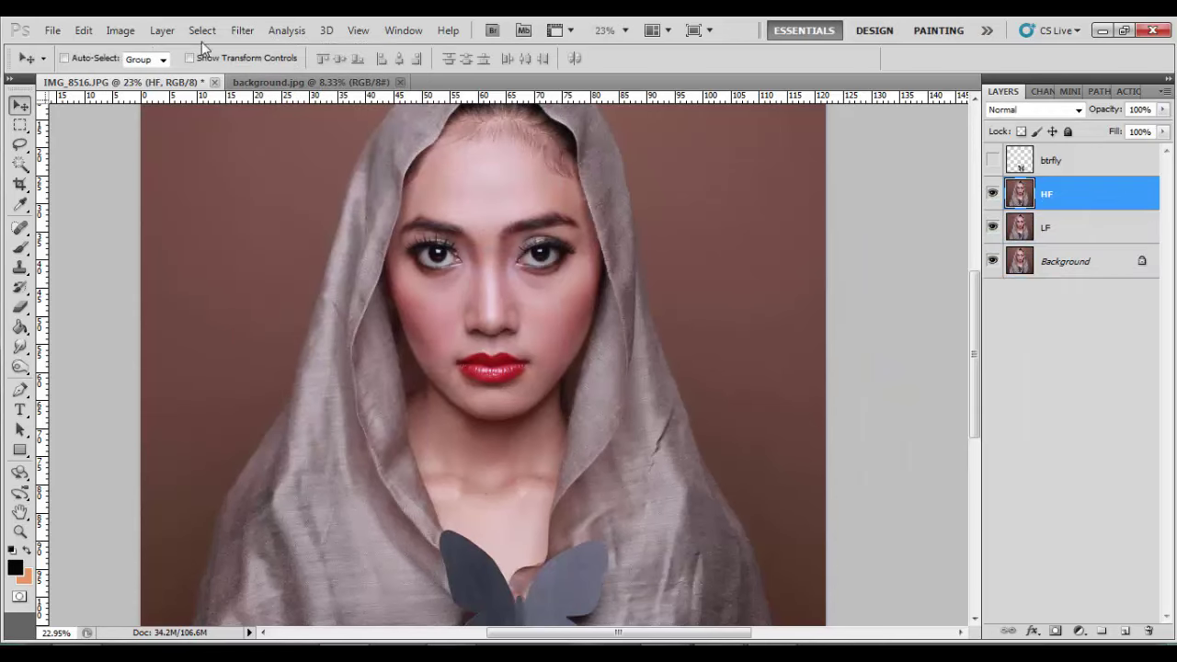
click(120, 30)
click(175, 277)
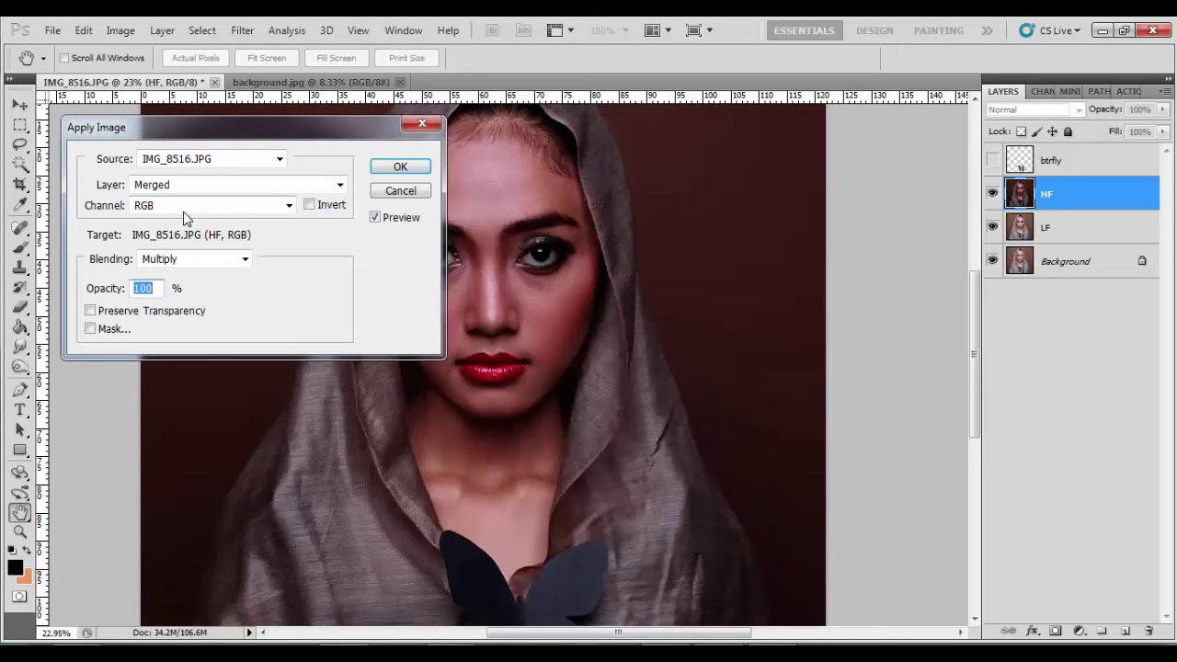
click(245, 259)
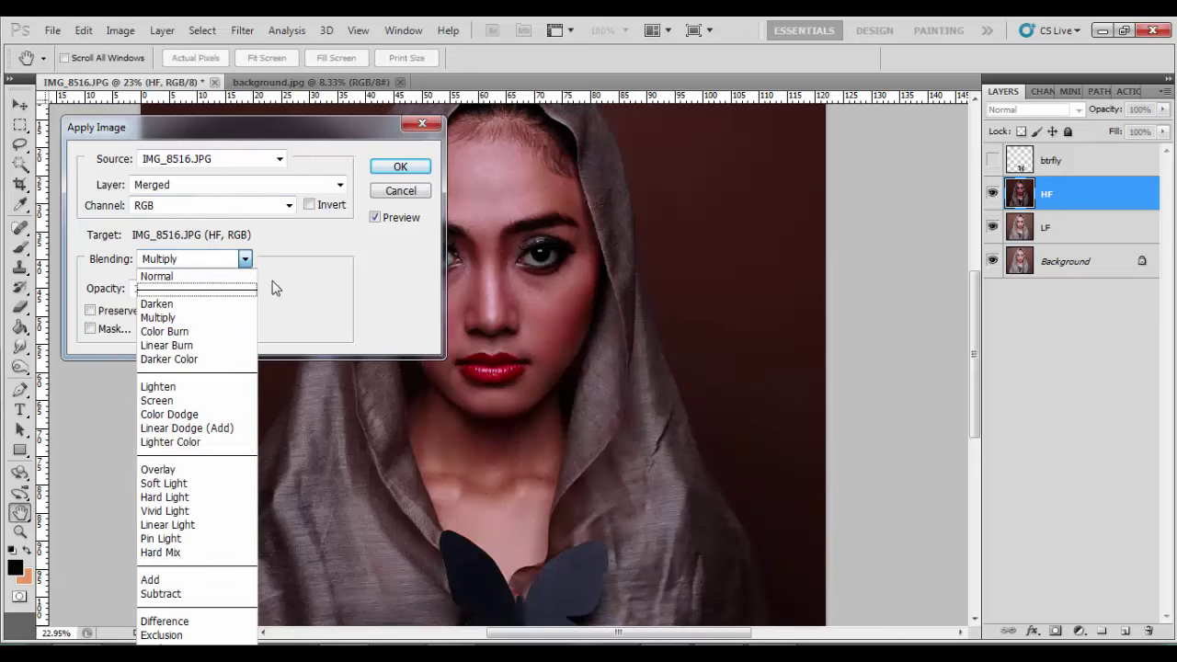
click(341, 187)
click(263, 255)
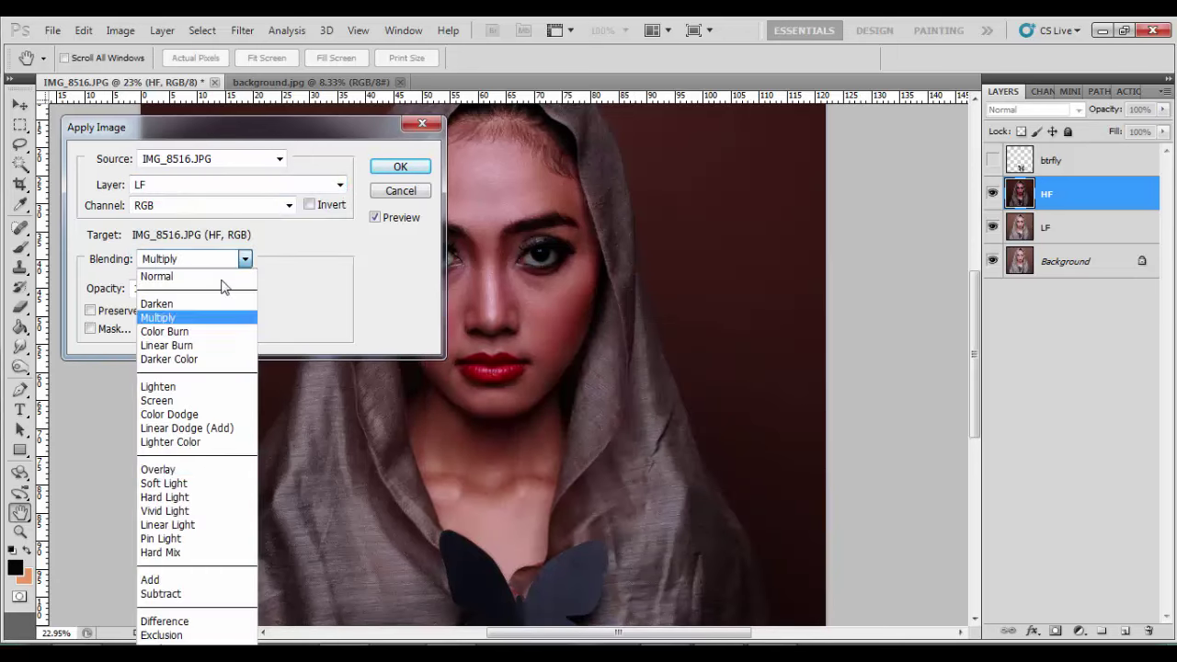
click(161, 593)
click(400, 167)
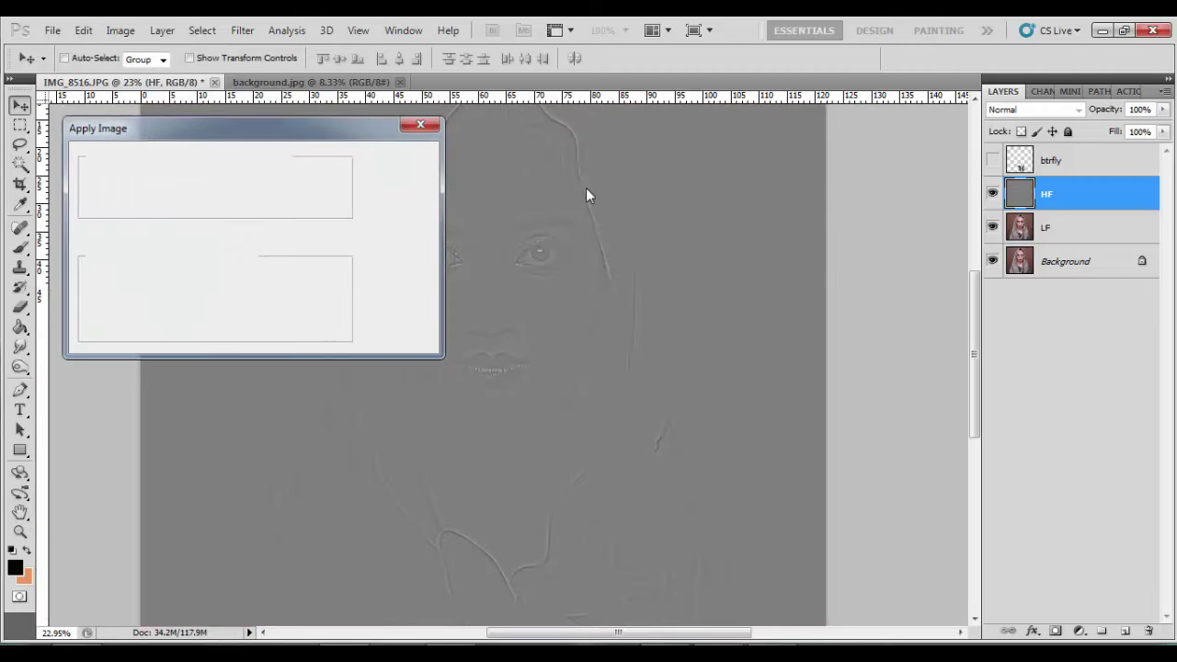
Step: Set the HF layer's blend mode to Linear Light and select LF
click(1030, 109)
click(1030, 386)
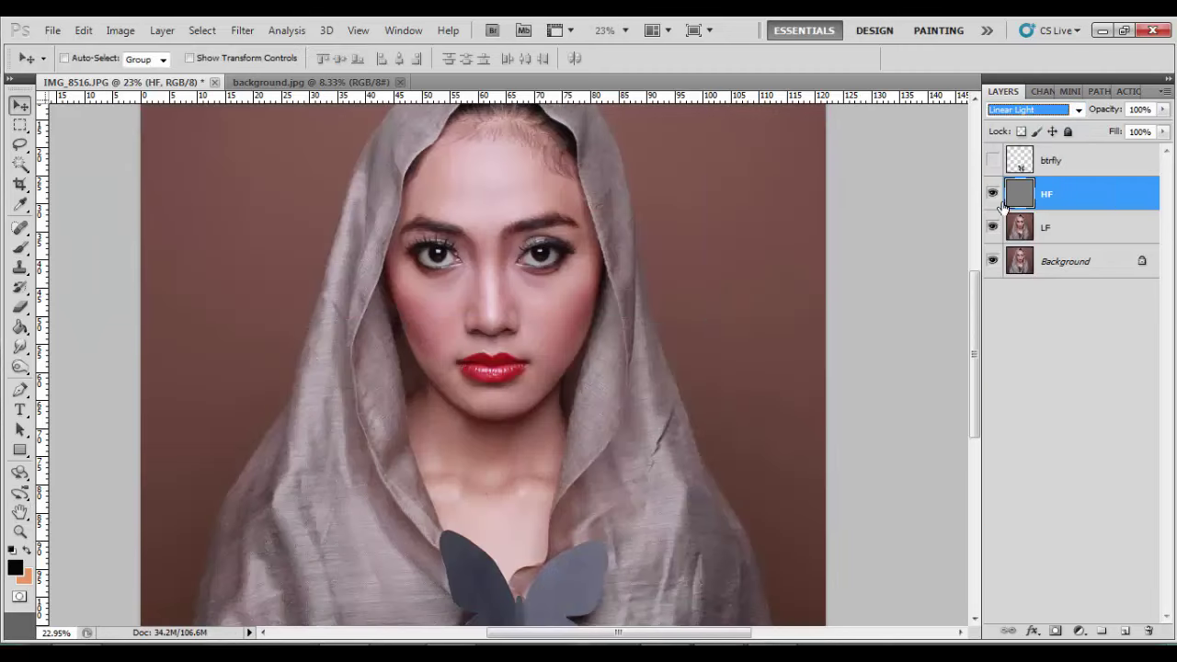
click(1044, 229)
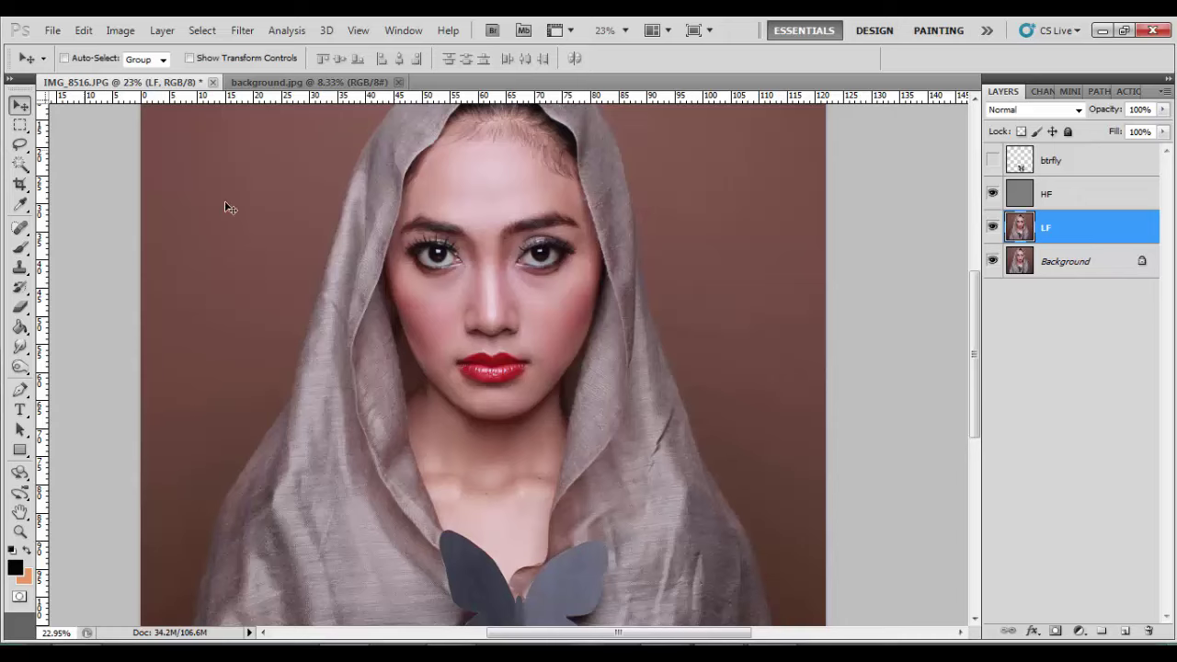
scroll(525, 272, up, 2)
scroll(525, 272, up, 2)
Step: Lasso each cheek on LF and apply a 25-pixel Gaussian Blur
click(21, 146)
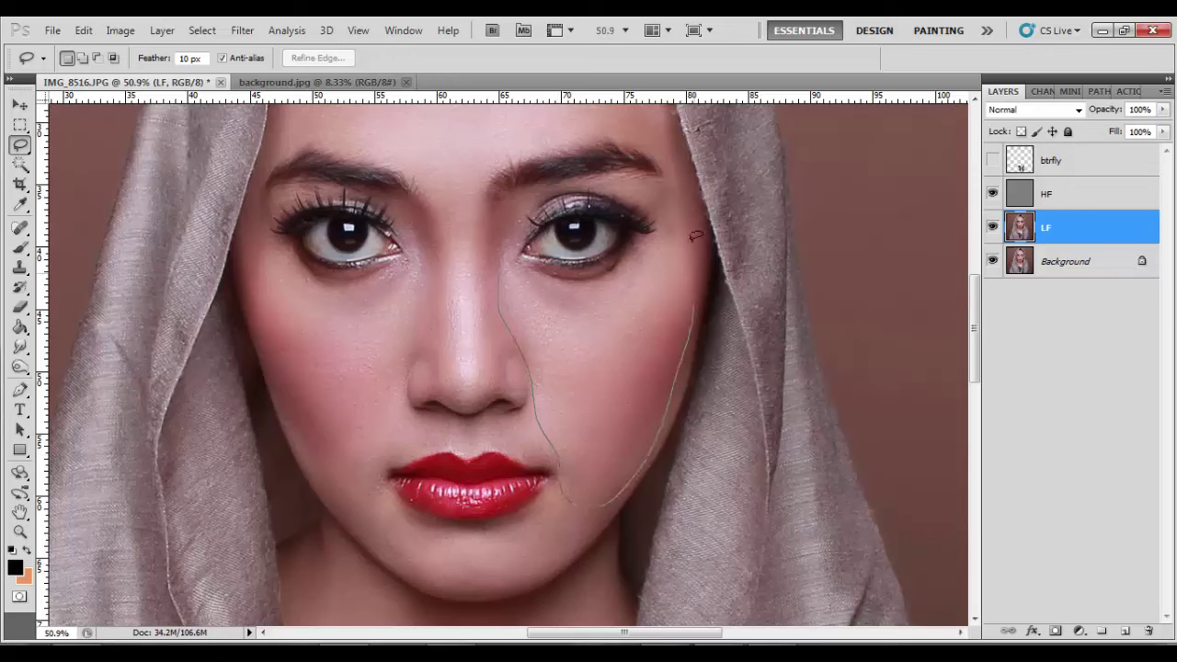
drag(503, 271, 501, 272)
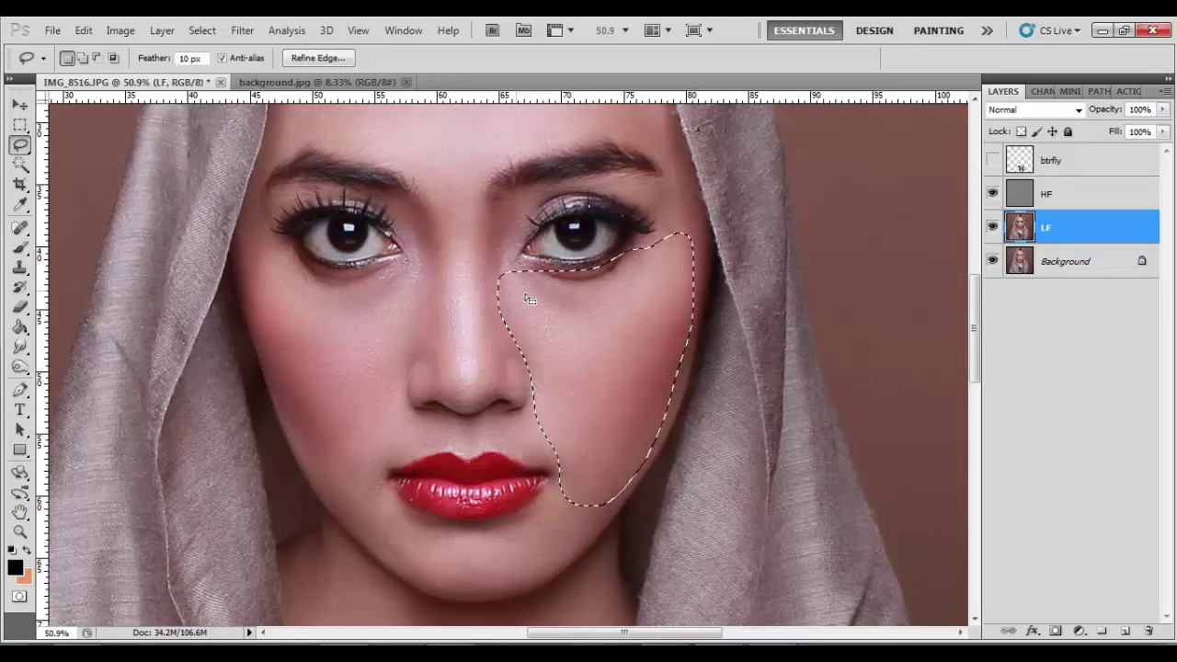
key(ctrl+alt+f)
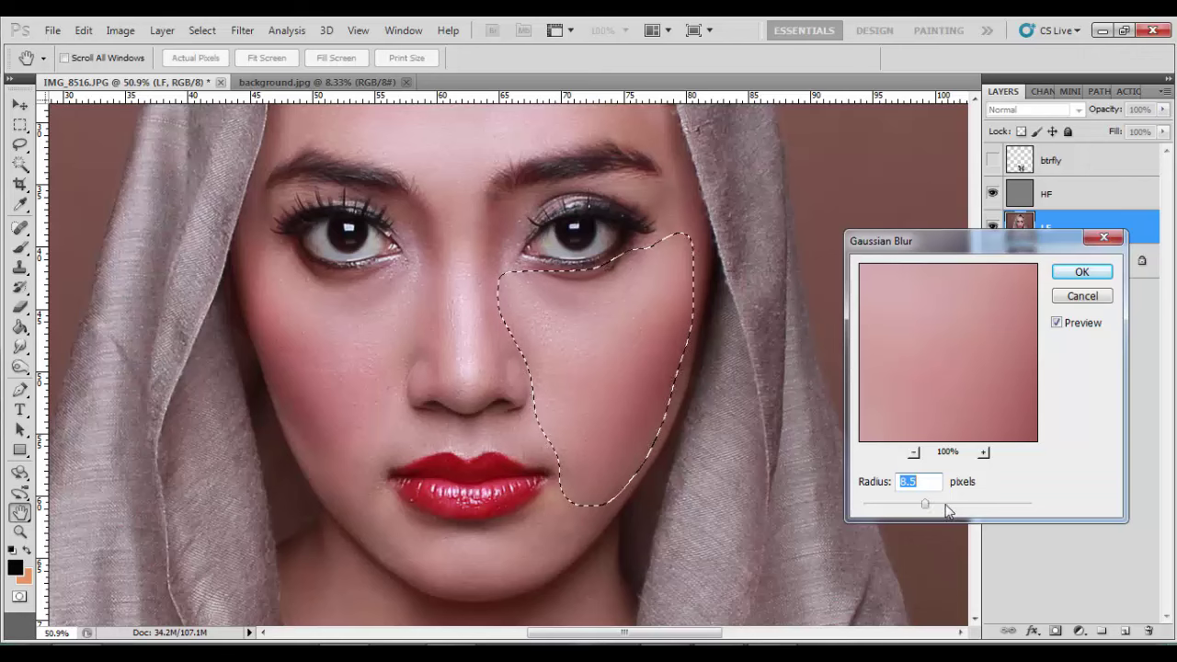
click(945, 505)
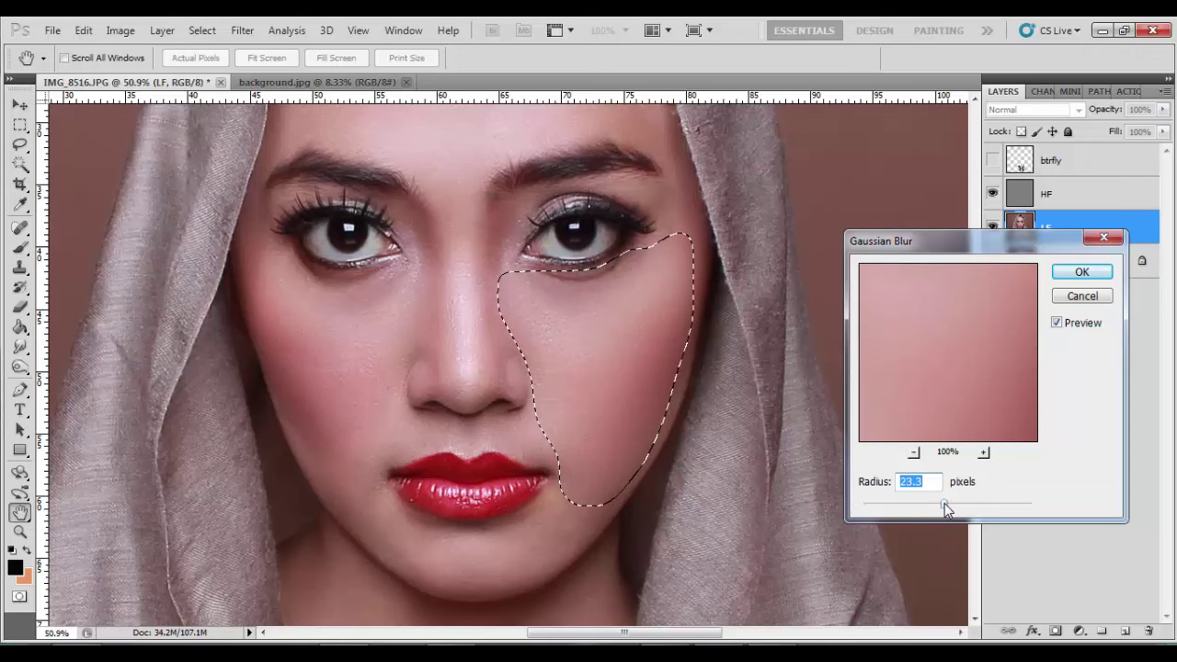
text(25)
click(1079, 272)
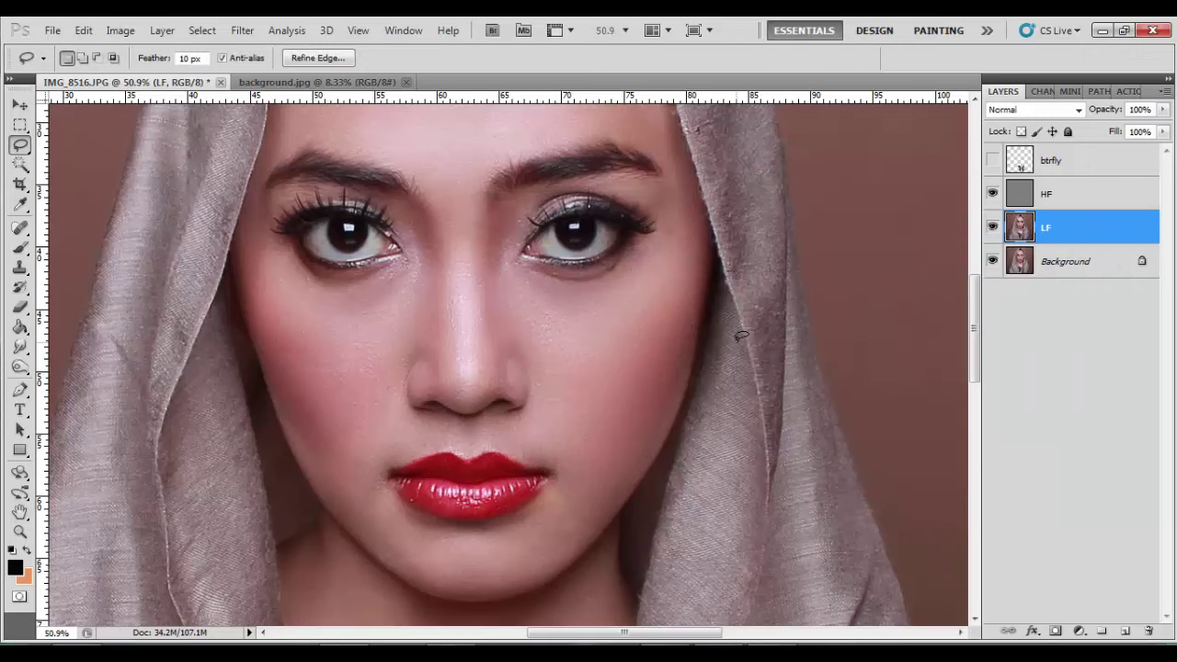
key(ctrl+d)
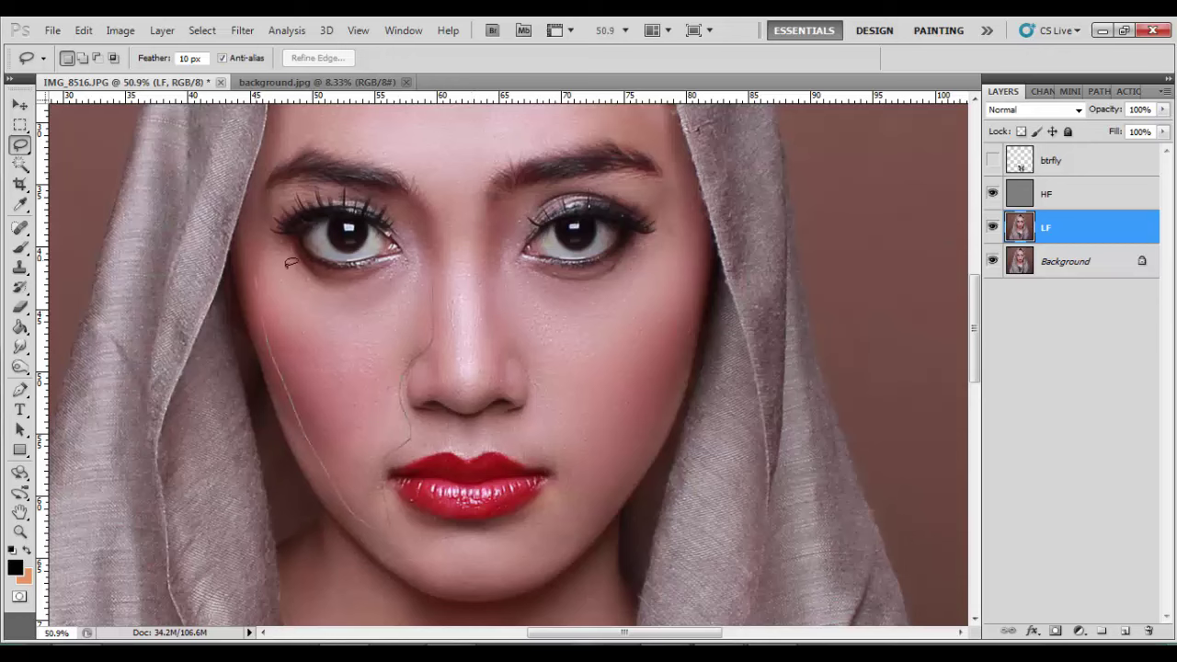
drag(408, 258, 425, 261)
key(ctrl+alt+f)
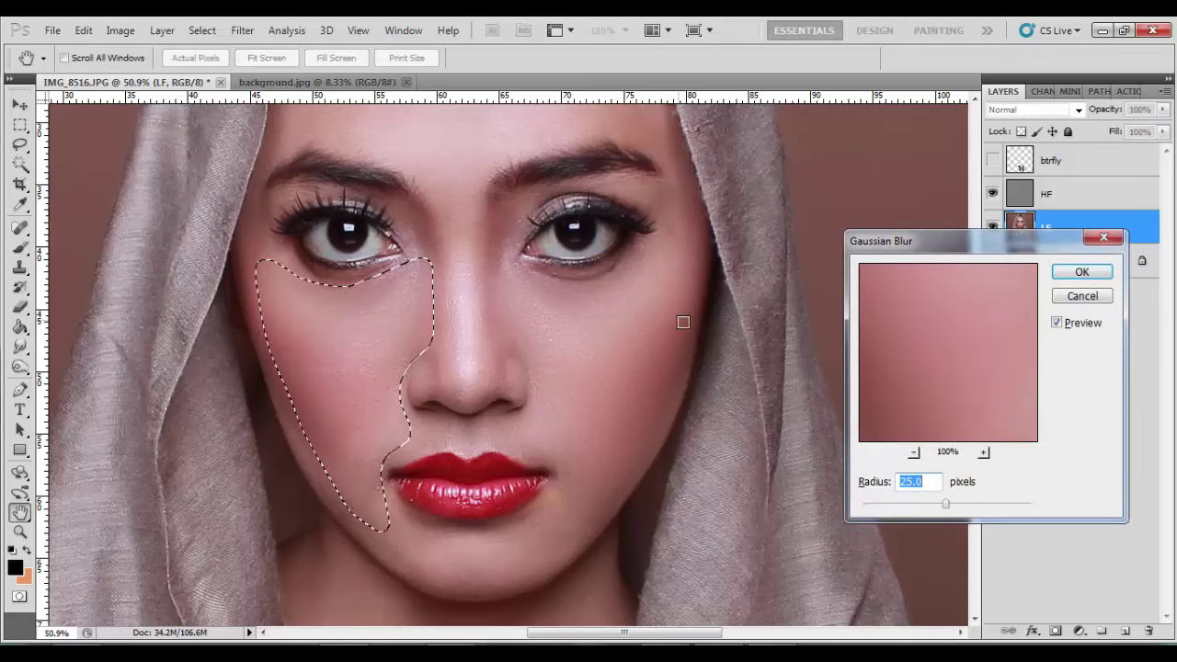
click(1072, 272)
key(ctrl+d)
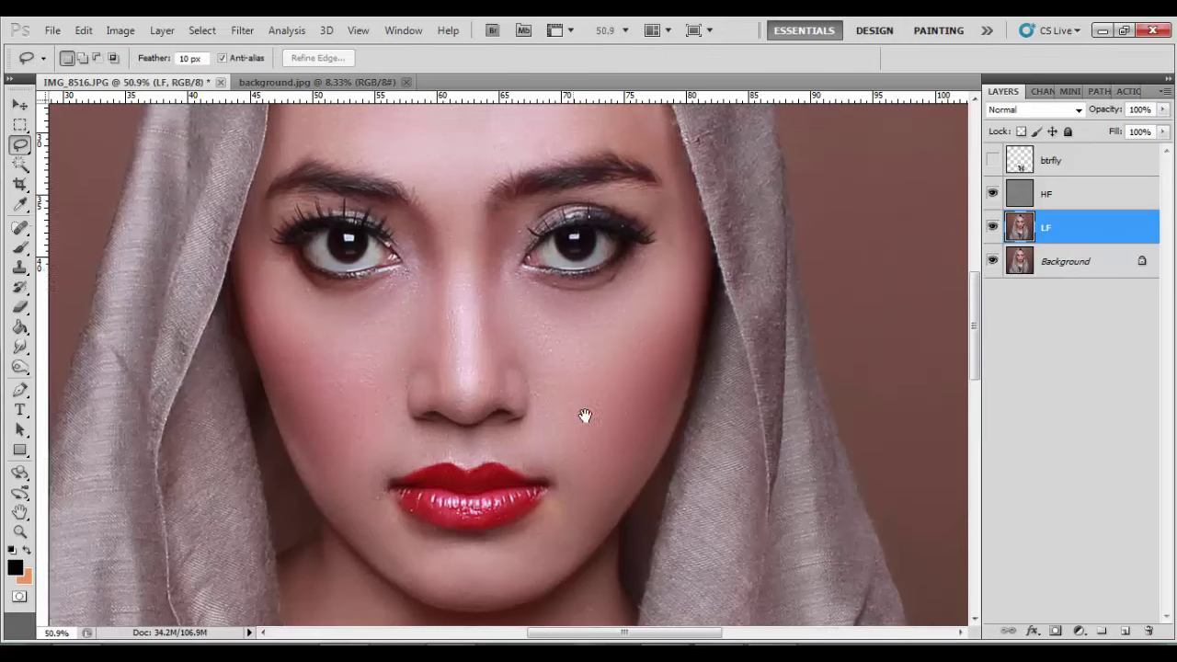
Step: Select the forehead and blur it at 25 pixels, then make HF active
scroll(593, 423, up, 3)
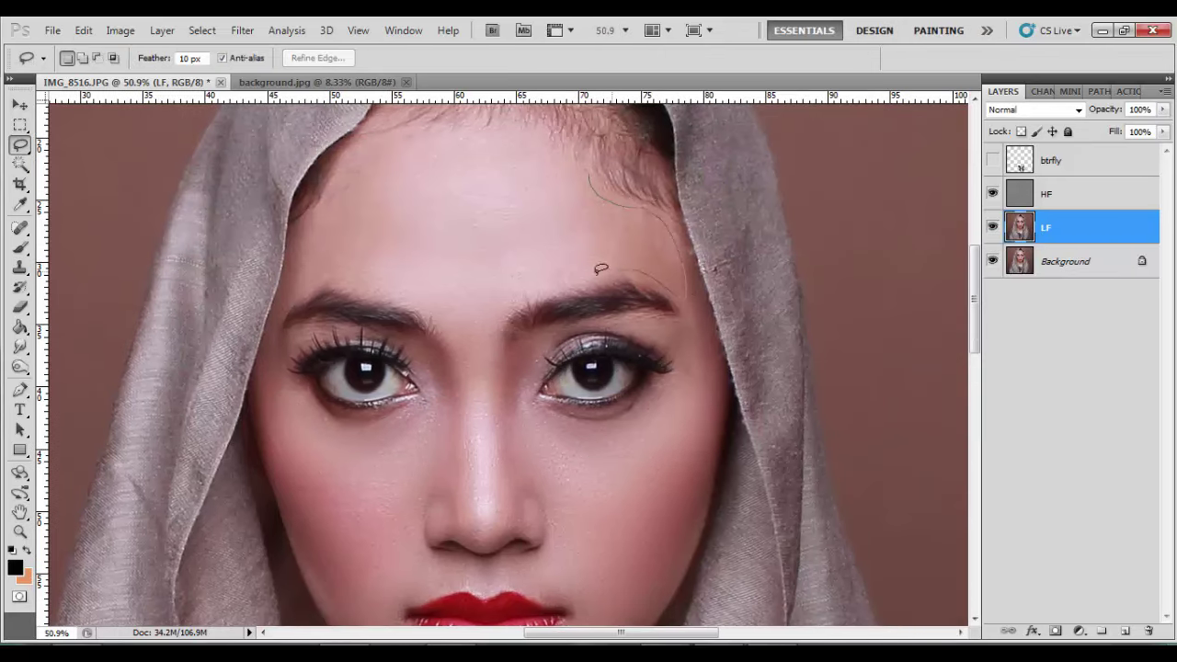
mouse_move(600, 269)
mouse_down()
mouse_move(488, 318)
mouse_move(337, 272)
mouse_up()
mouse_move(378, 139)
mouse_down()
mouse_move(573, 144)
mouse_move(593, 172)
mouse_up()
key(ctrl+alt+f)
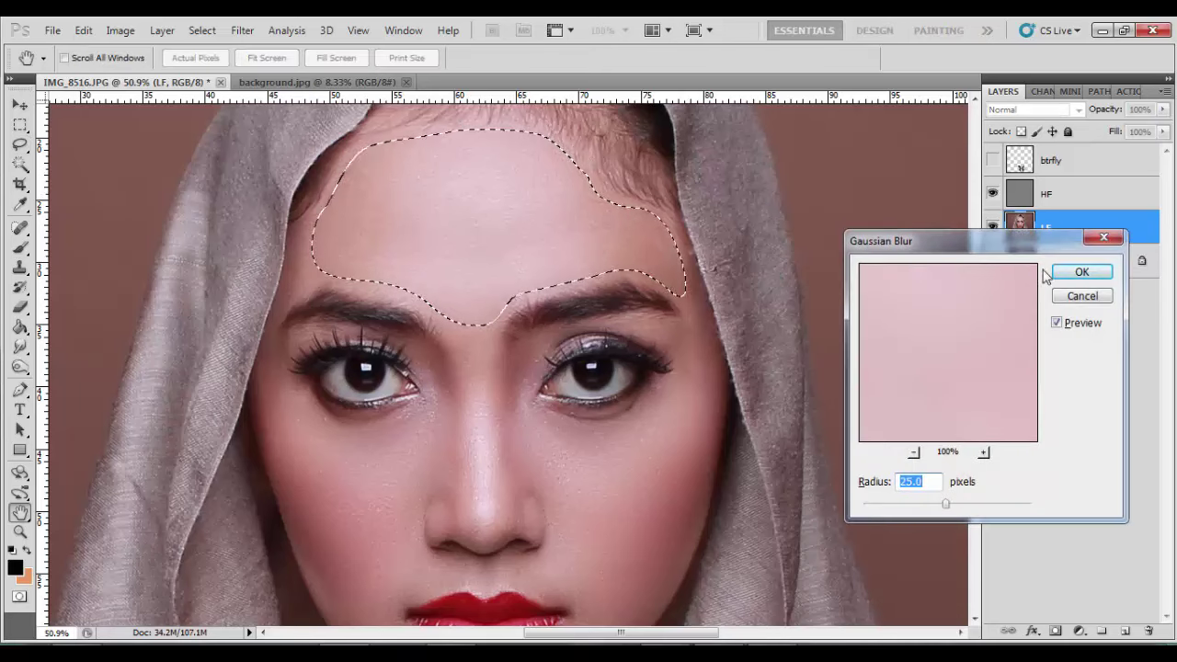
click(1057, 273)
key(ctrl+d)
key(ctrl+0)
scroll(624, 188, up, 2)
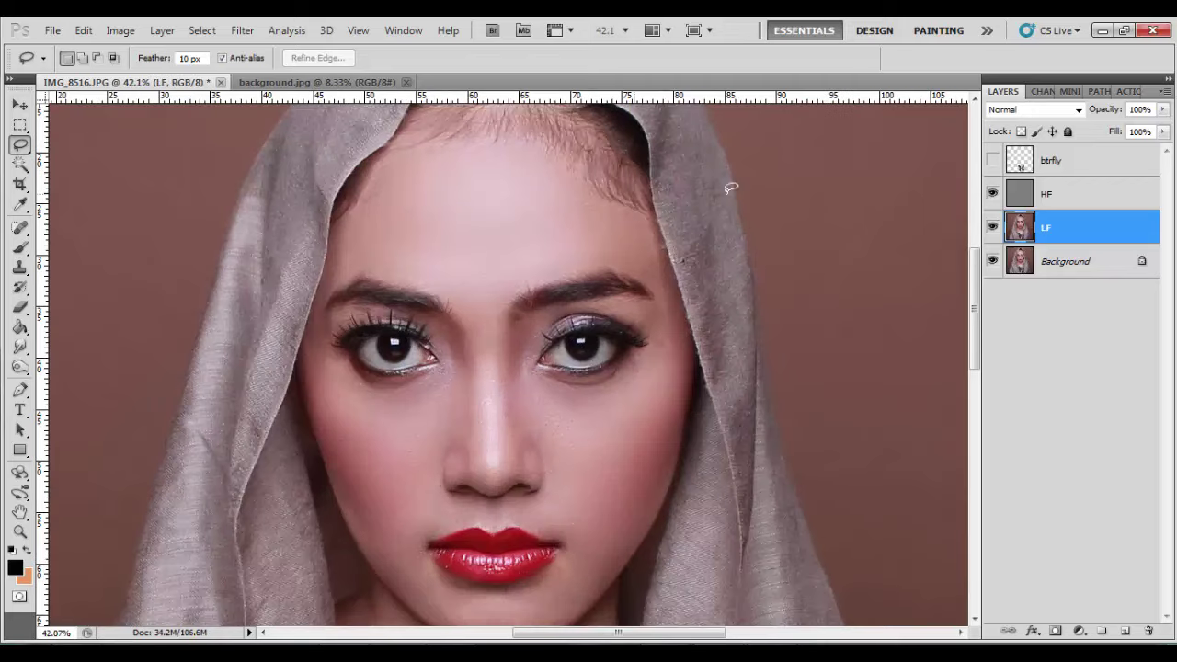
click(1046, 194)
Step: Set the Clone Stamp to 75% opacity
key(s)
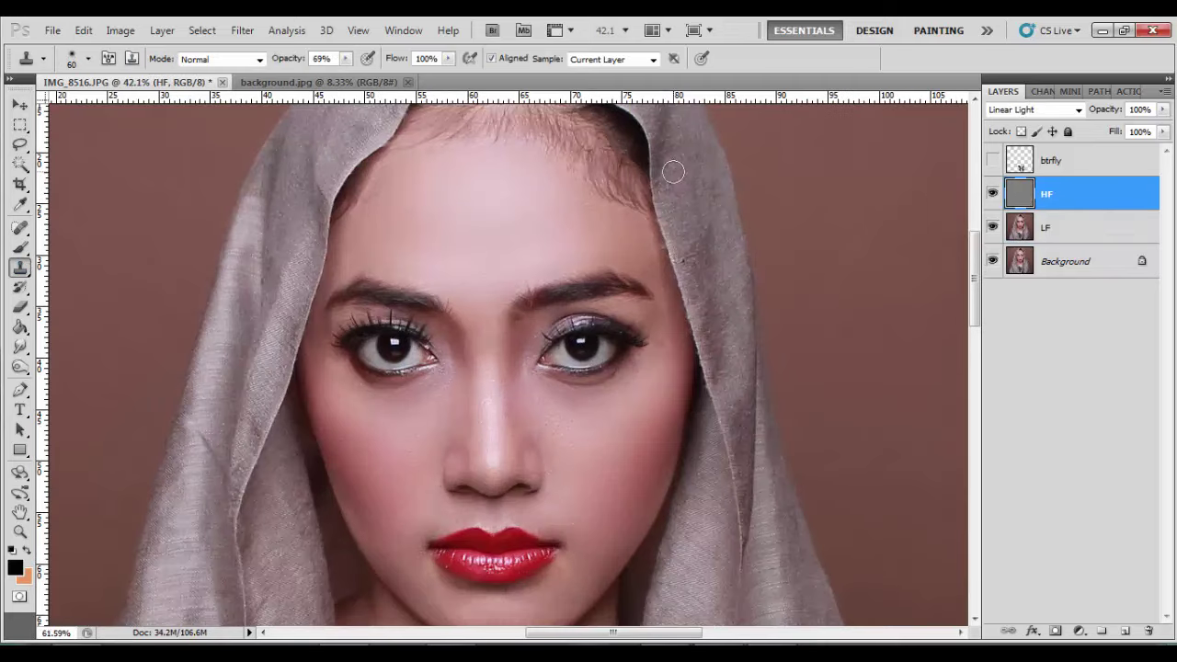
scroll(675, 171, up, 2)
click(346, 59)
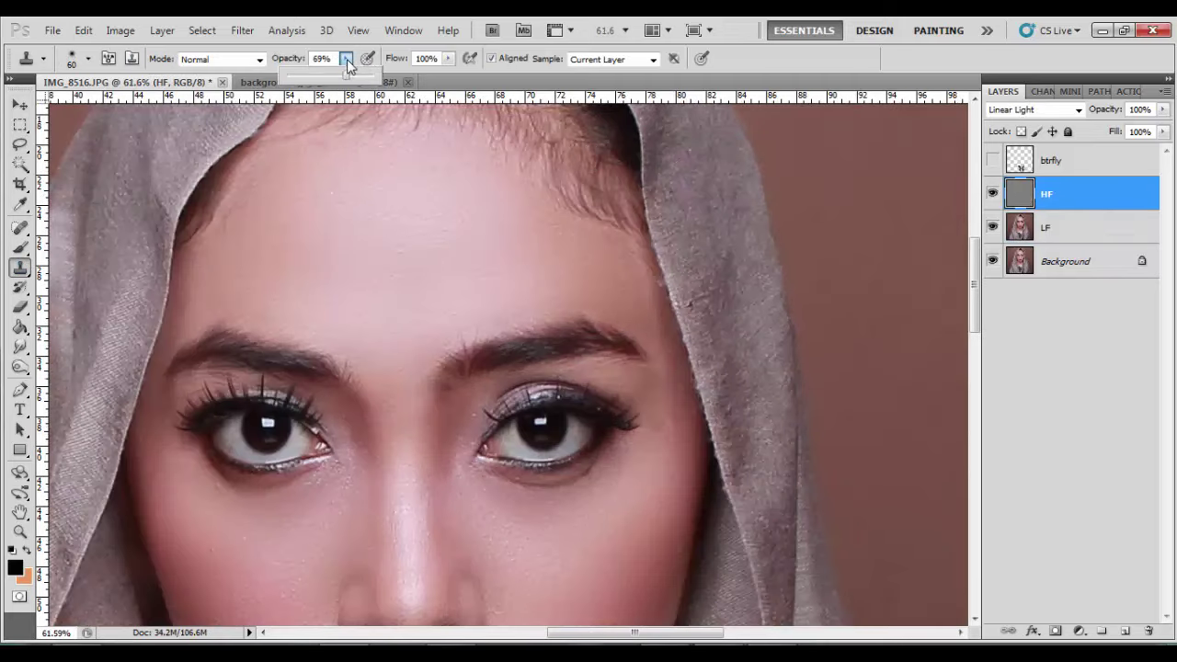
click(581, 258)
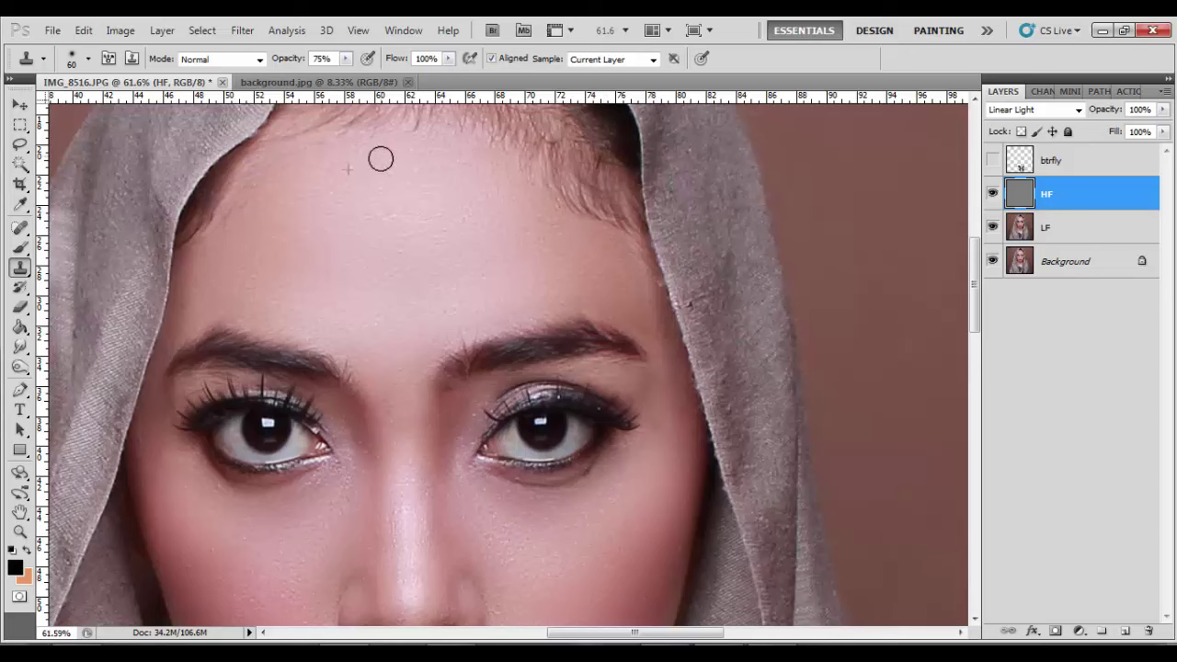
Step: Clone clean forehead skin over blemishes on the forehead and along the hairline
alt+click(251, 171)
drag(260, 172, 194, 248)
alt+click(230, 264)
drag(202, 309, 208, 307)
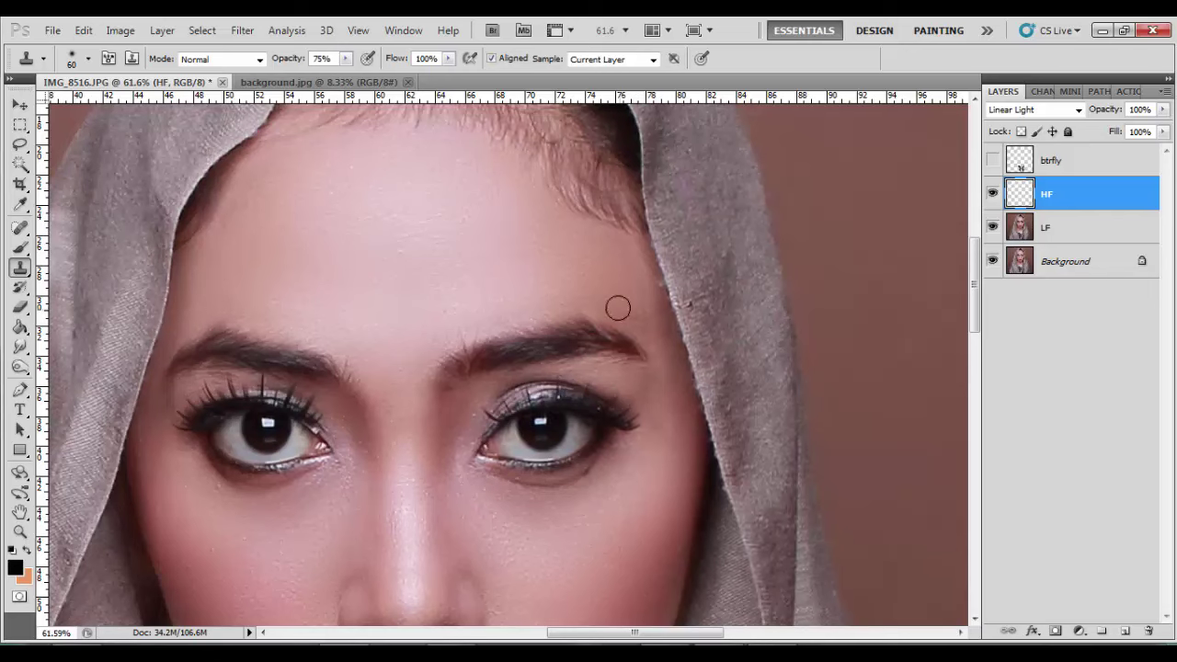
click(588, 262)
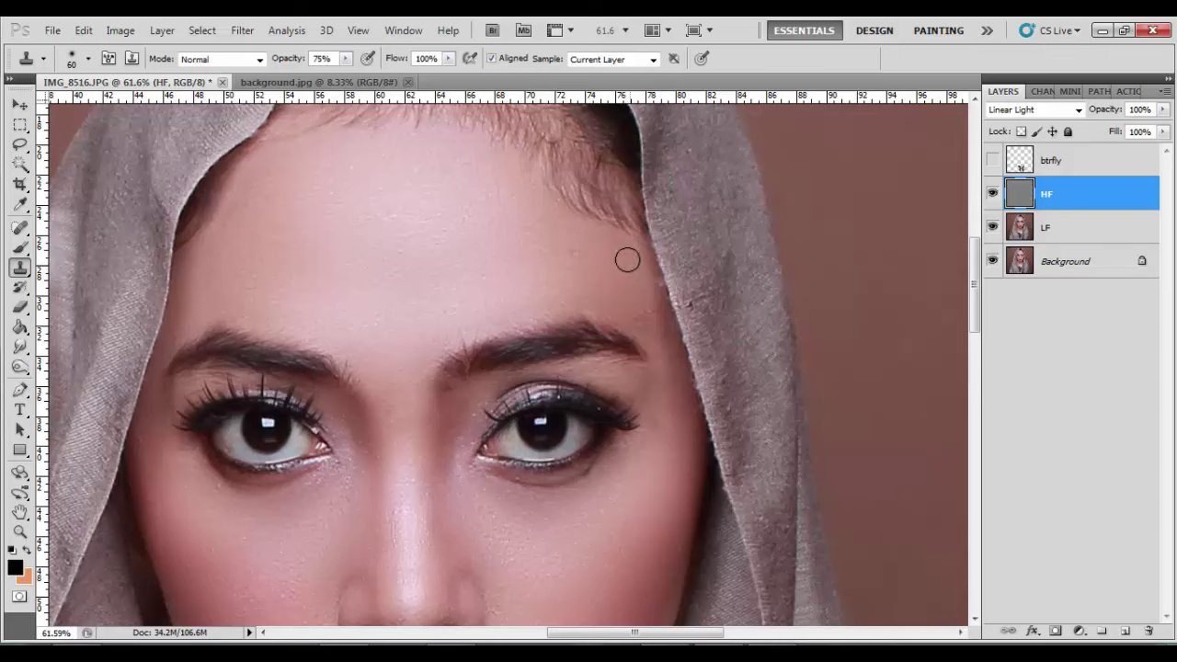
scroll(568, 223, down, 3)
scroll(415, 184, up, 1)
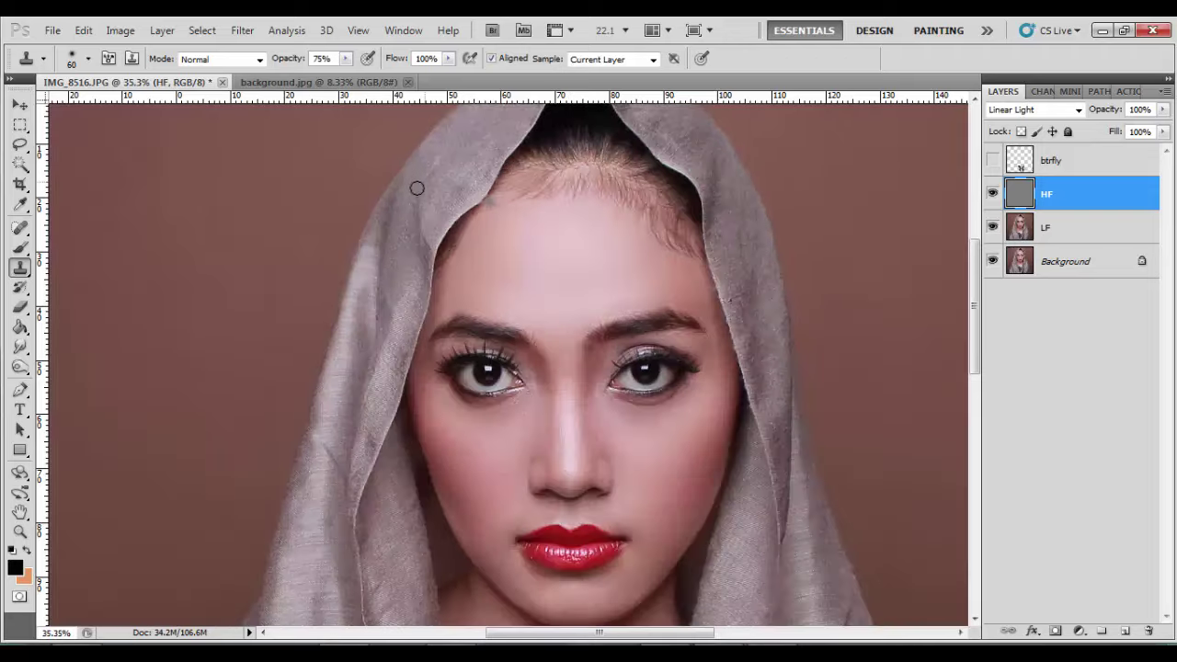
scroll(499, 267, up, 2)
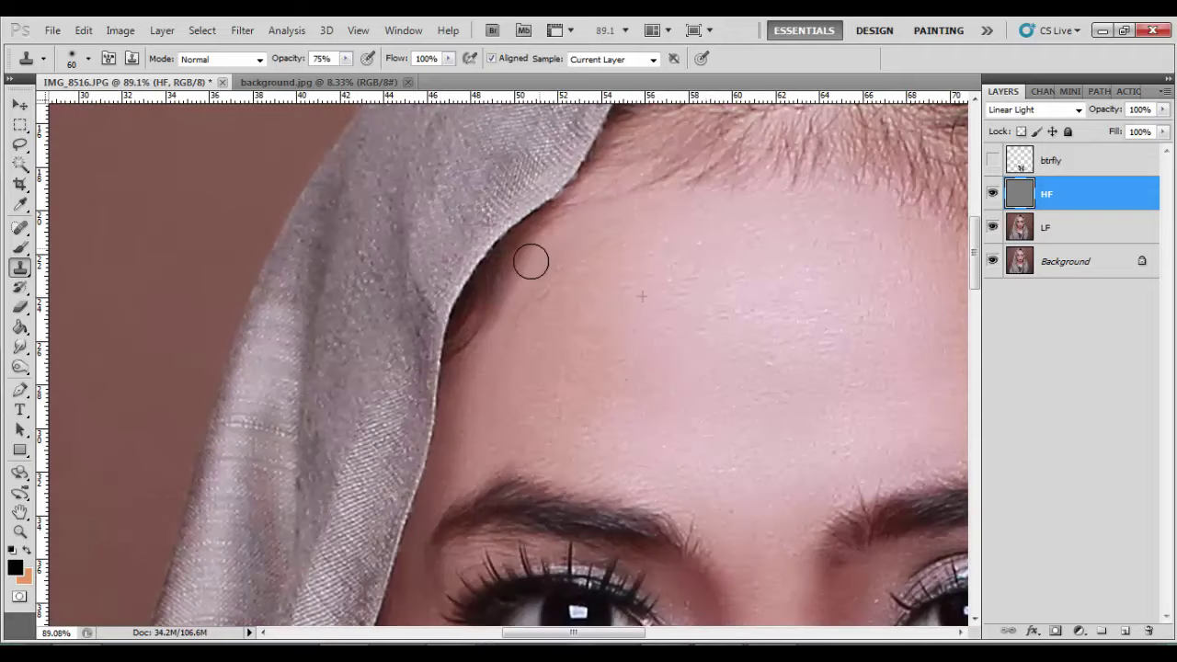
drag(531, 263, 505, 315)
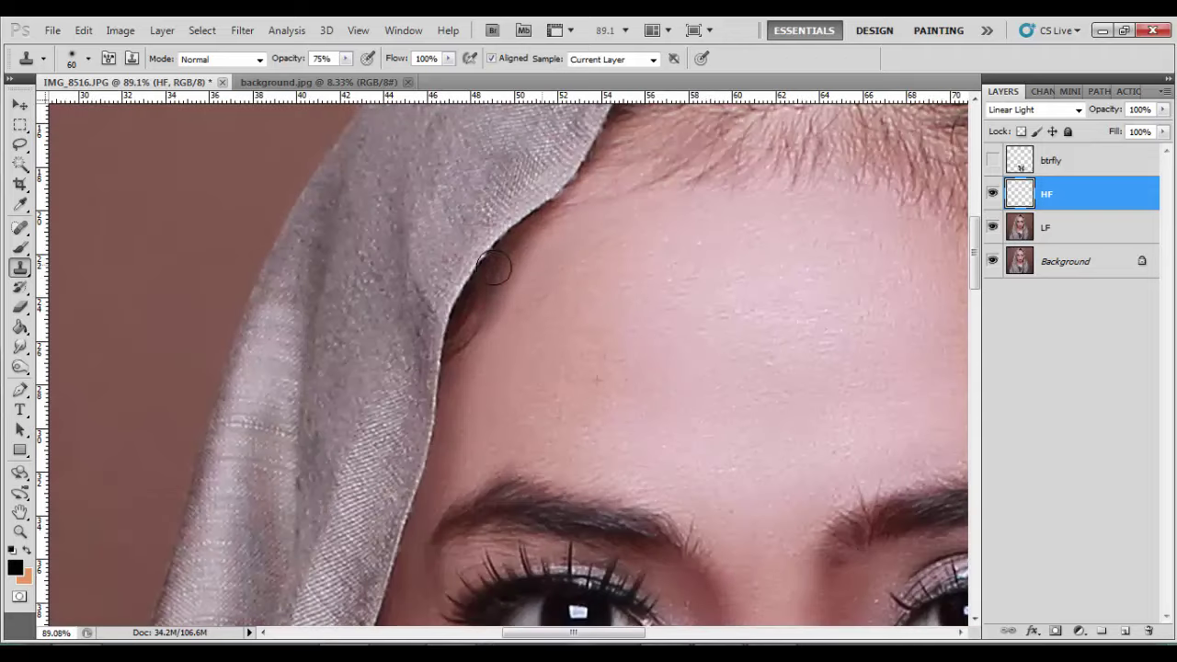
scroll(448, 239, down, 3)
scroll(487, 276, up, 1)
scroll(572, 350, up, 1)
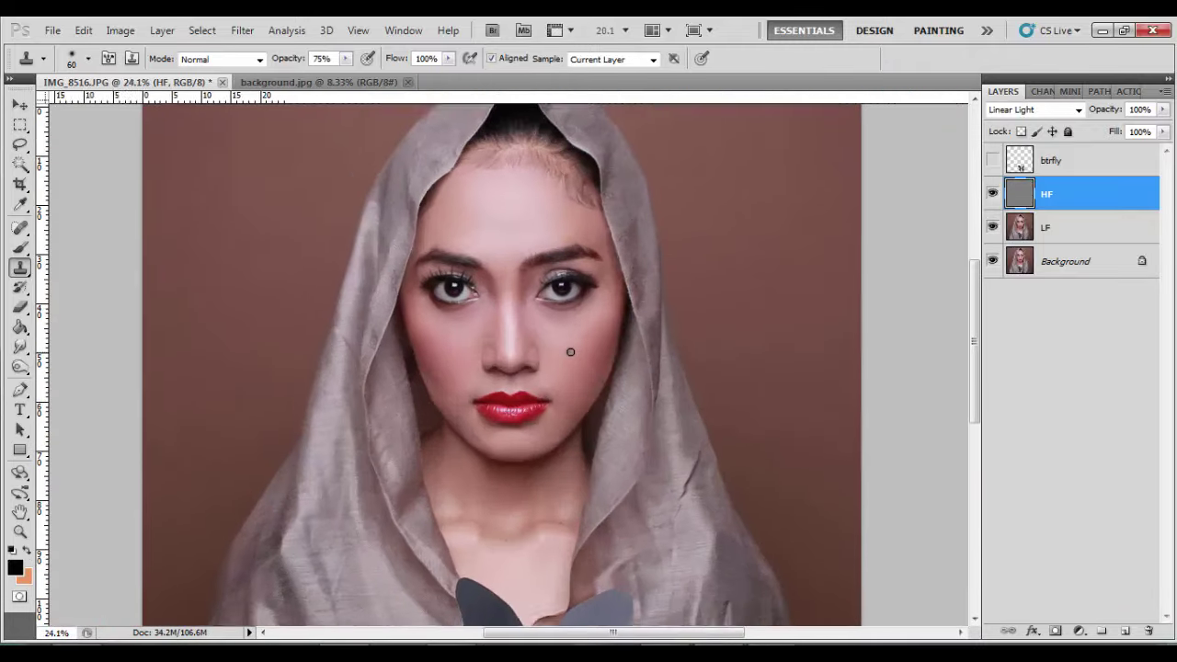
scroll(620, 420, up, 1)
scroll(619, 424, up, 1)
scroll(618, 424, up, 1)
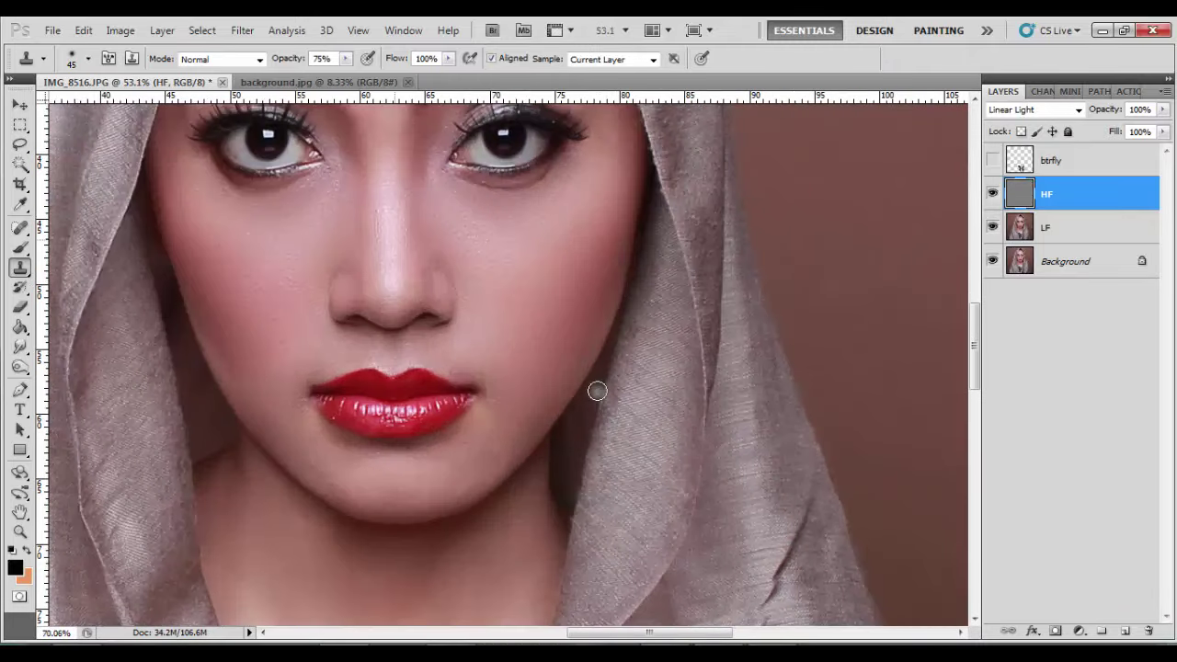
scroll(596, 389, up, 1)
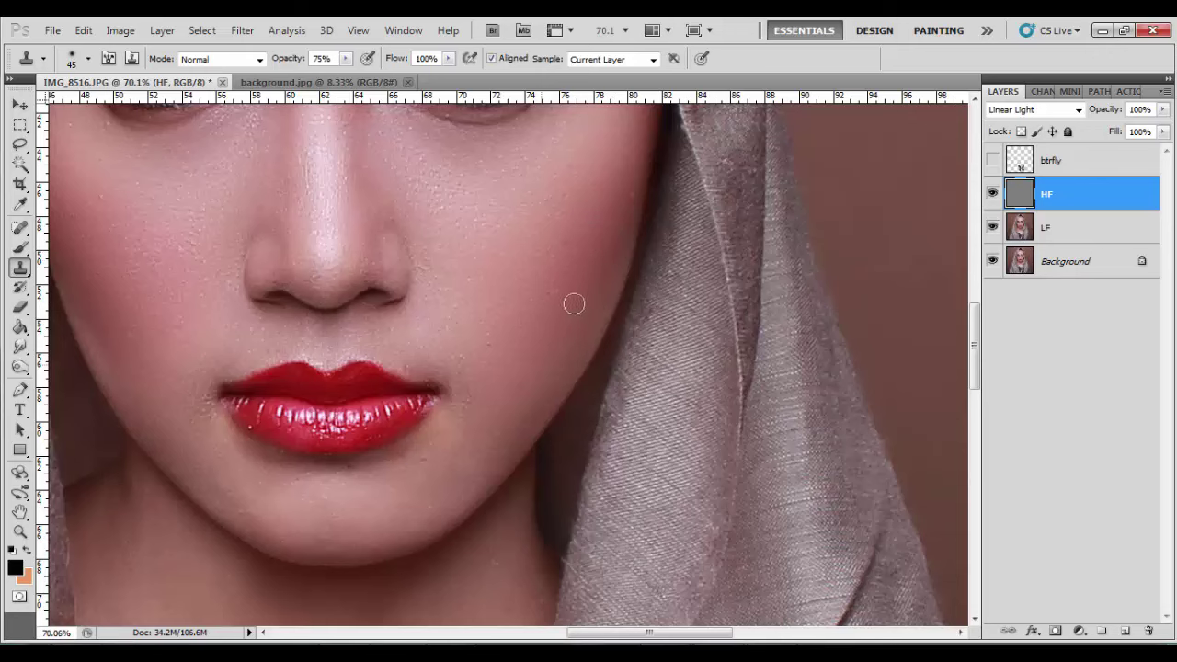
scroll(521, 356, down, 1)
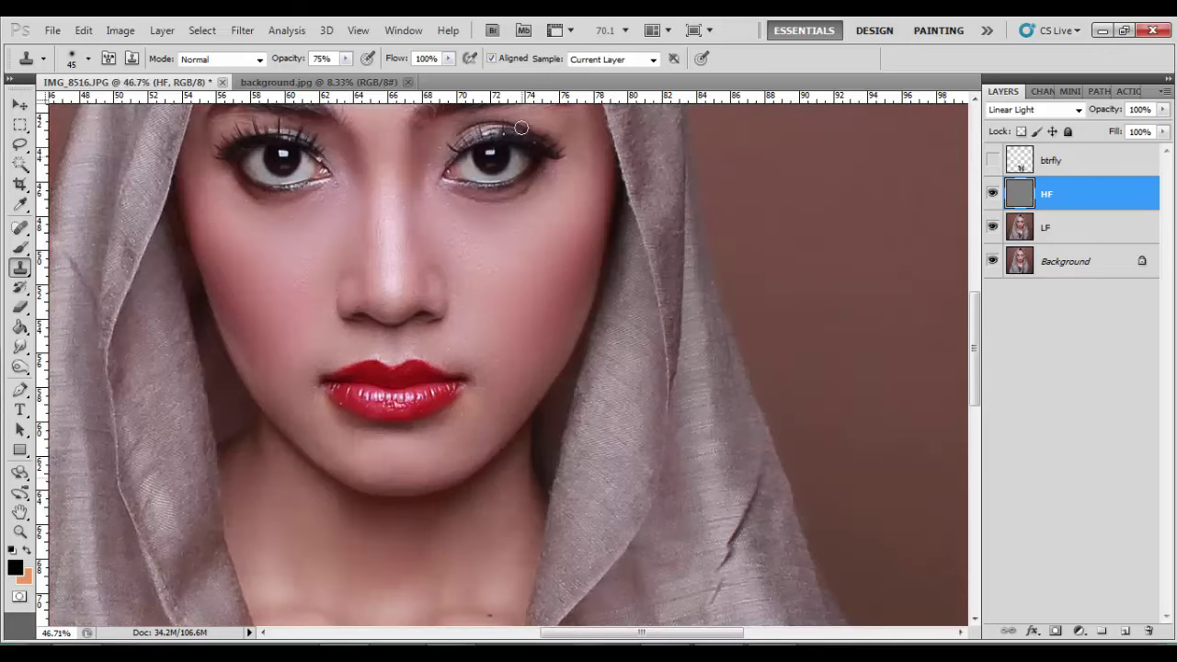
scroll(532, 246, up, 1)
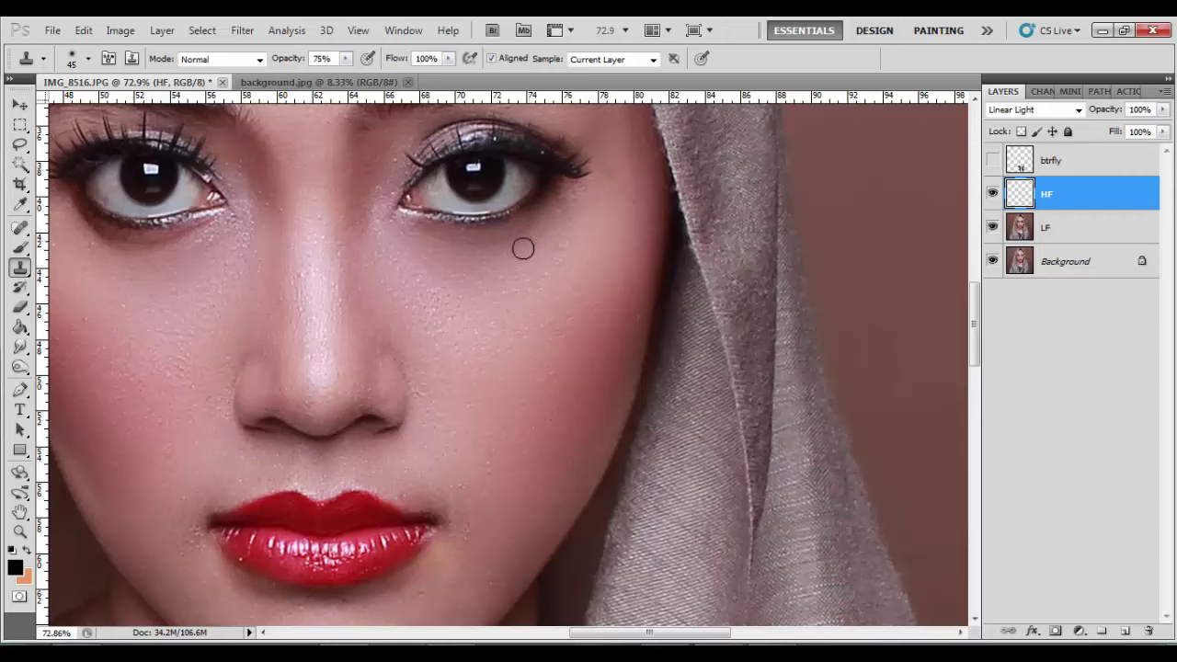
scroll(252, 255, down, 1)
scroll(126, 257, up, 1)
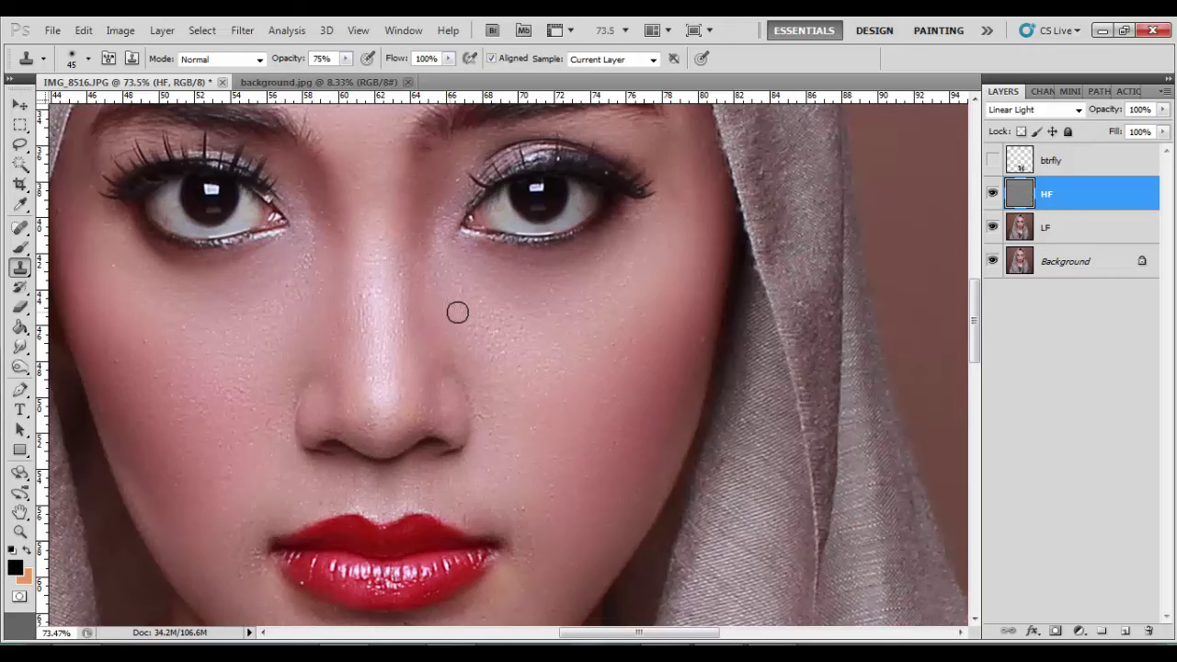
scroll(597, 277, down, 3)
scroll(405, 250, up, 2)
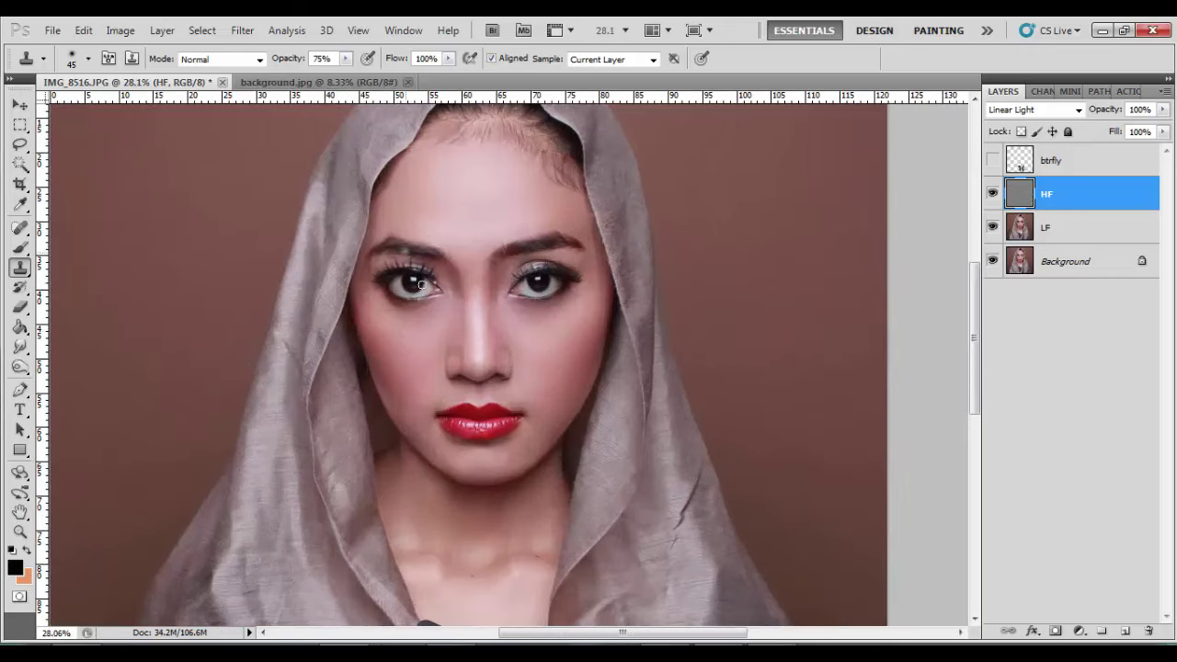
scroll(592, 418, up, 2)
scroll(588, 412, up, 1)
scroll(643, 377, down, 4)
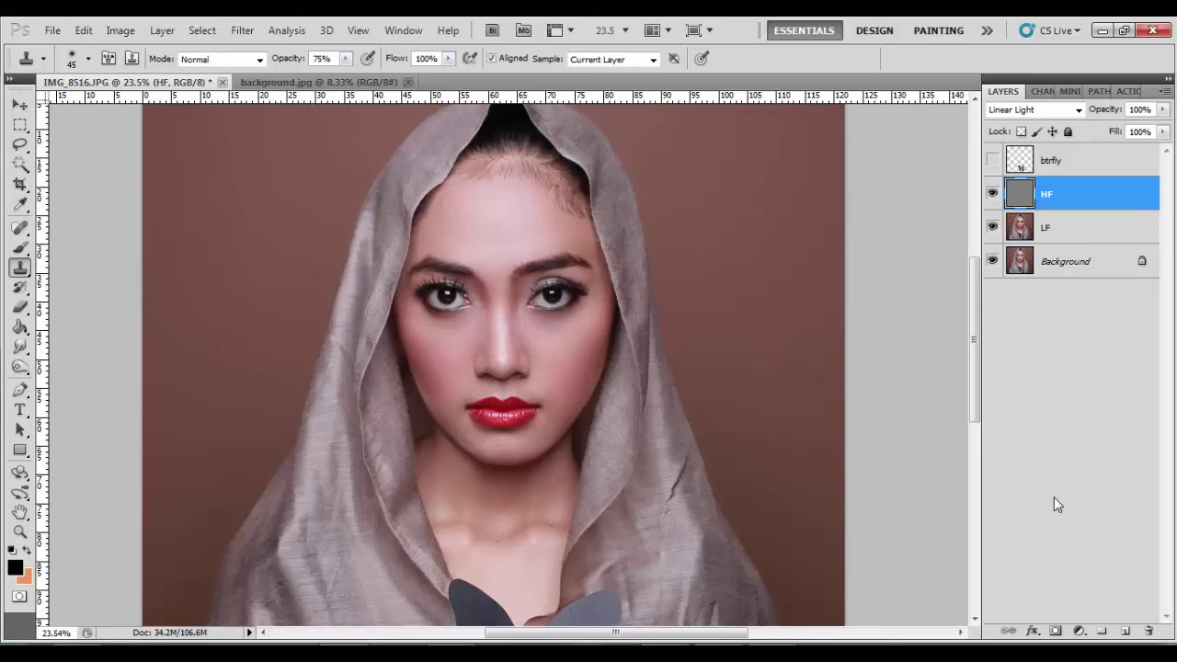
Step: Create a group named Frequency Separation and move HF and LF into it
click(1104, 632)
double_click(1048, 188)
text(Fr)
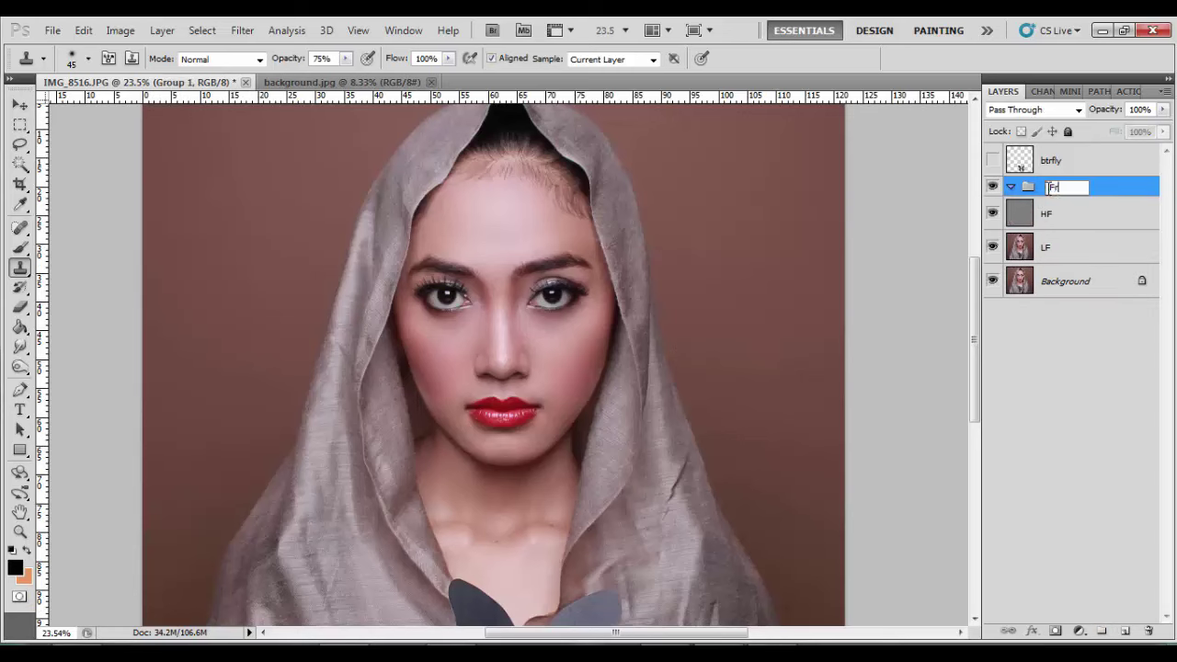
text(equency Separation)
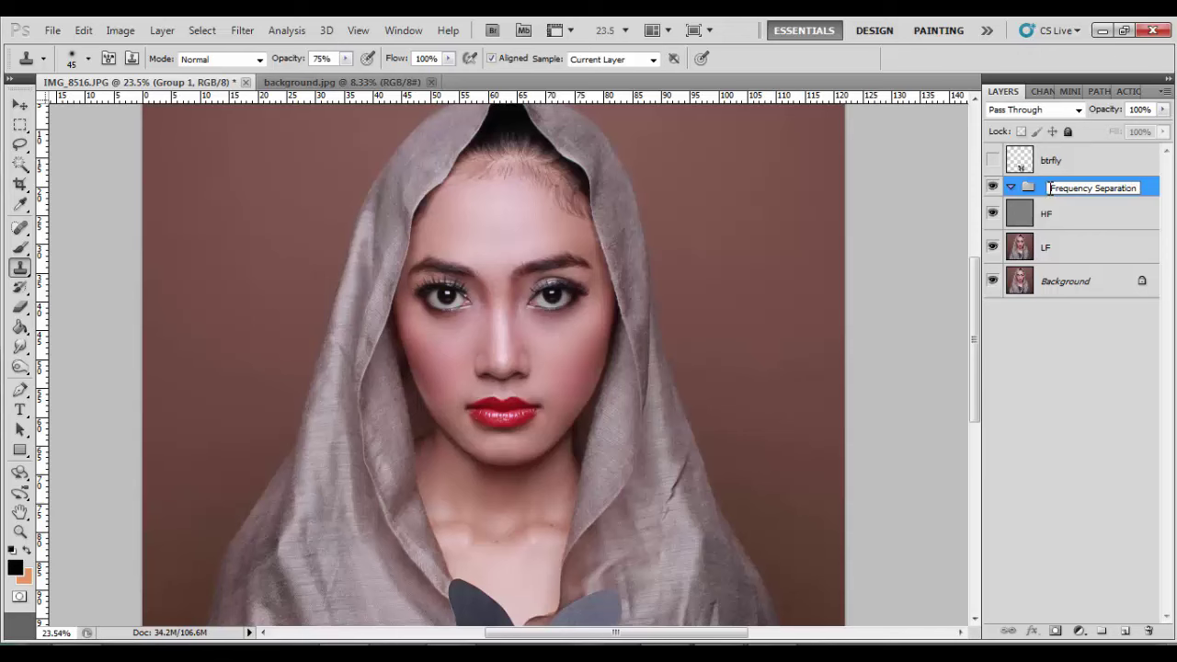
click(1048, 213)
shift+click(1076, 246)
drag(1077, 246, 1085, 187)
Step: Collapse the group, compare before and after, and set its opacity to 78%
click(1011, 186)
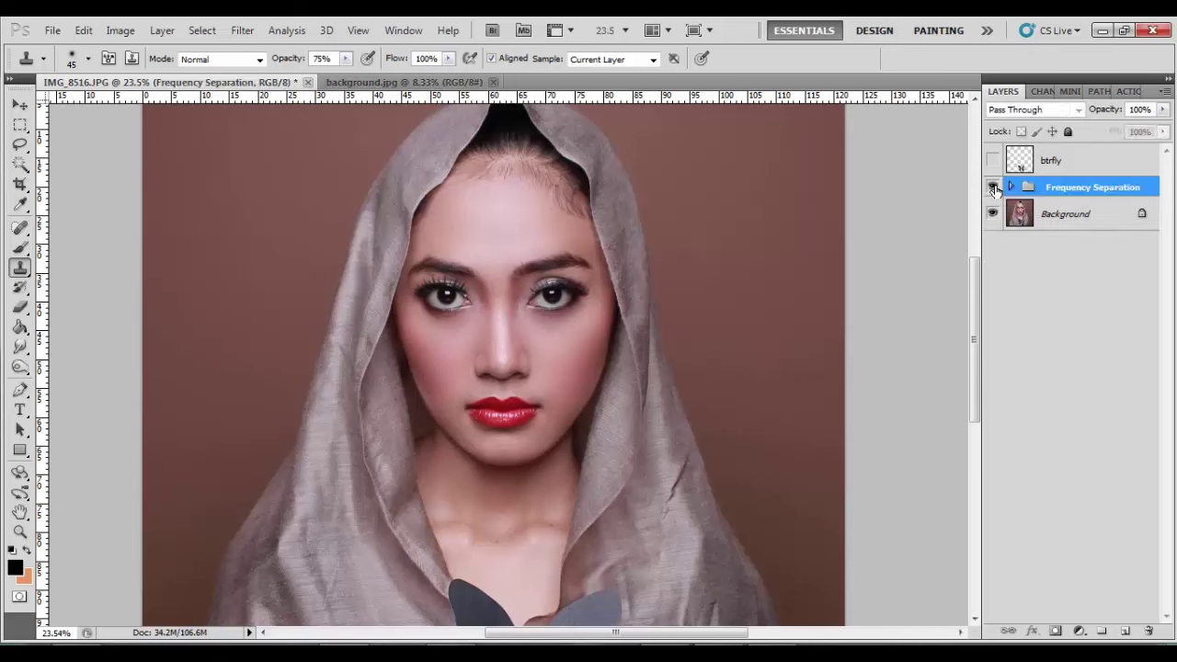
click(993, 188)
click(993, 188)
click(1163, 109)
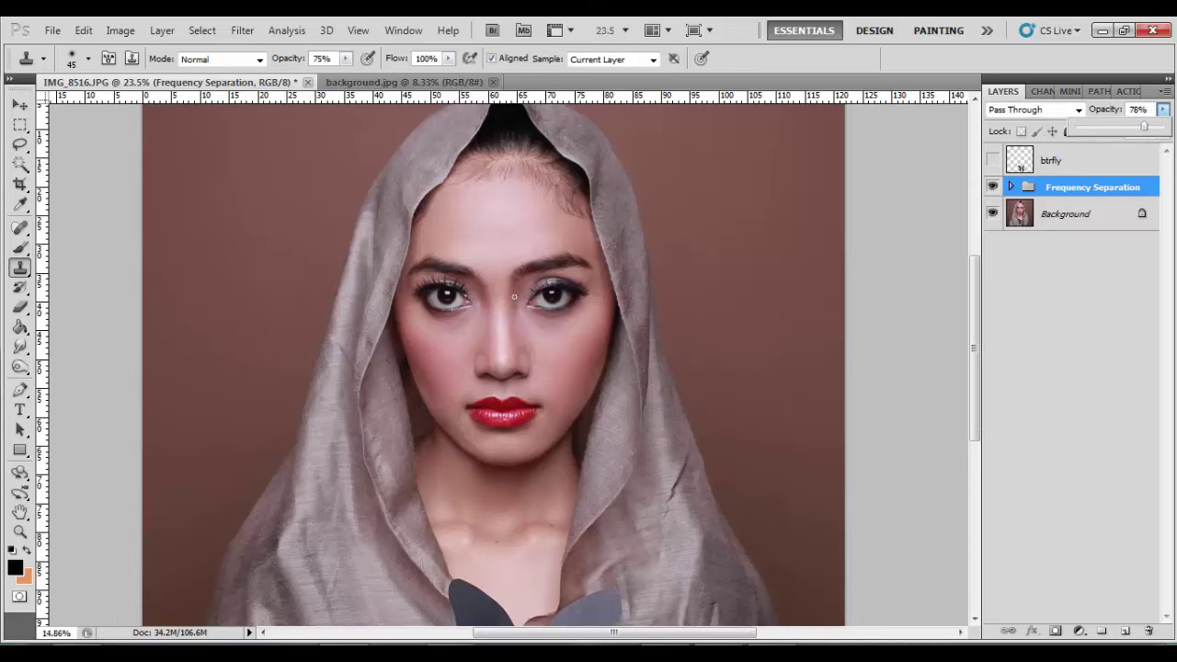
scroll(956, 433, down, 2)
click(1080, 632)
Step: Add a reversed radial Gradient Fill layer at 150% scale
click(1043, 294)
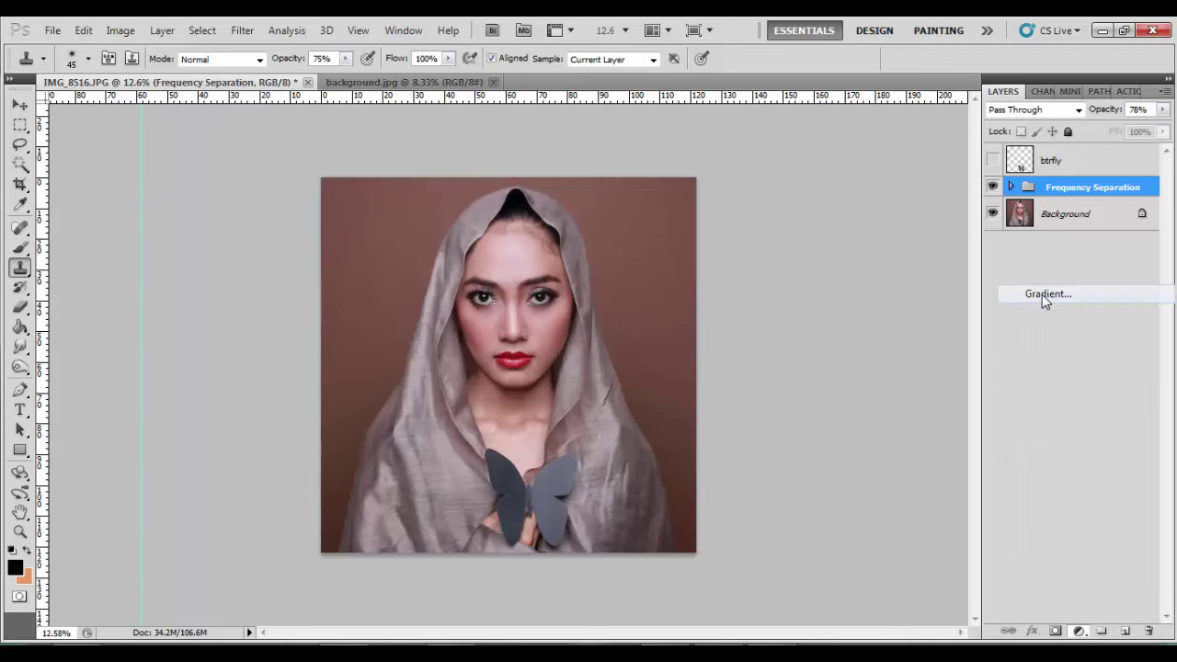
click(147, 239)
click(122, 271)
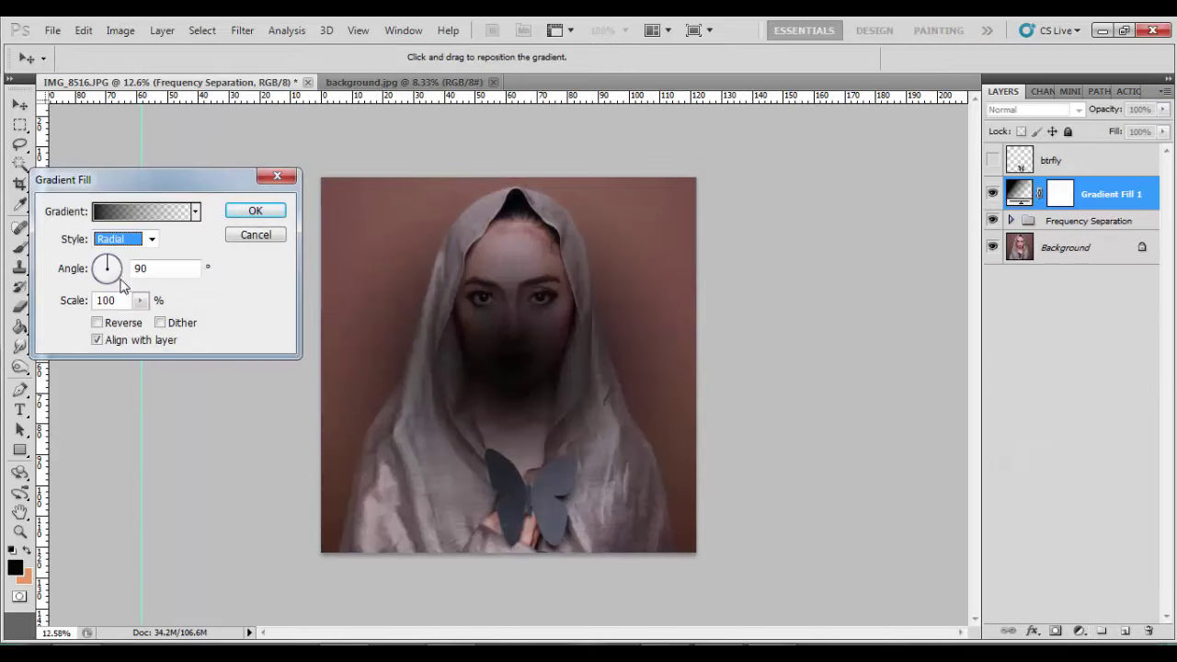
drag(140, 300, 158, 317)
click(123, 324)
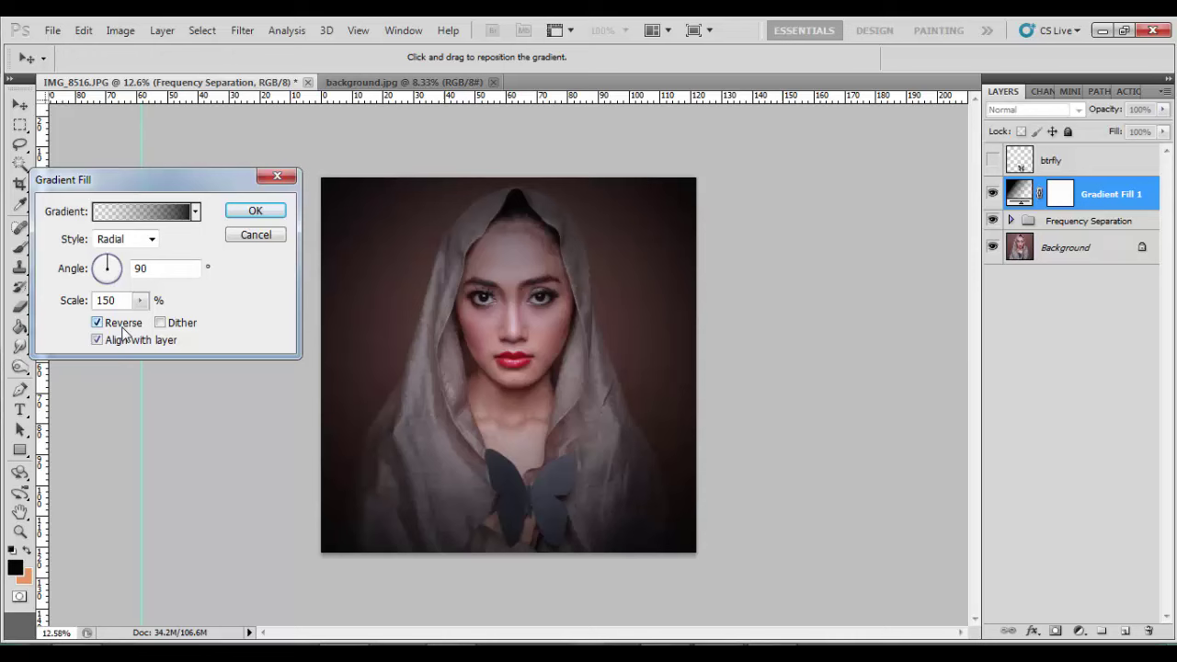
click(254, 211)
Step: Blend Gradient Fill 1 in Soft Light and duplicate it
click(1048, 109)
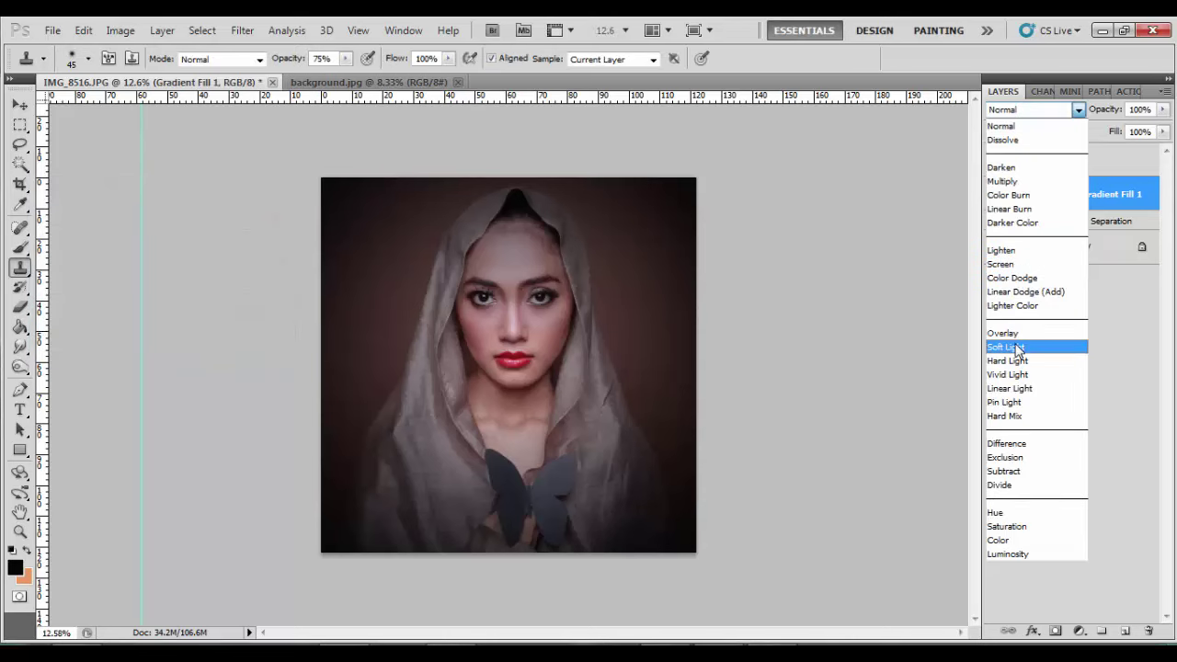
click(1016, 348)
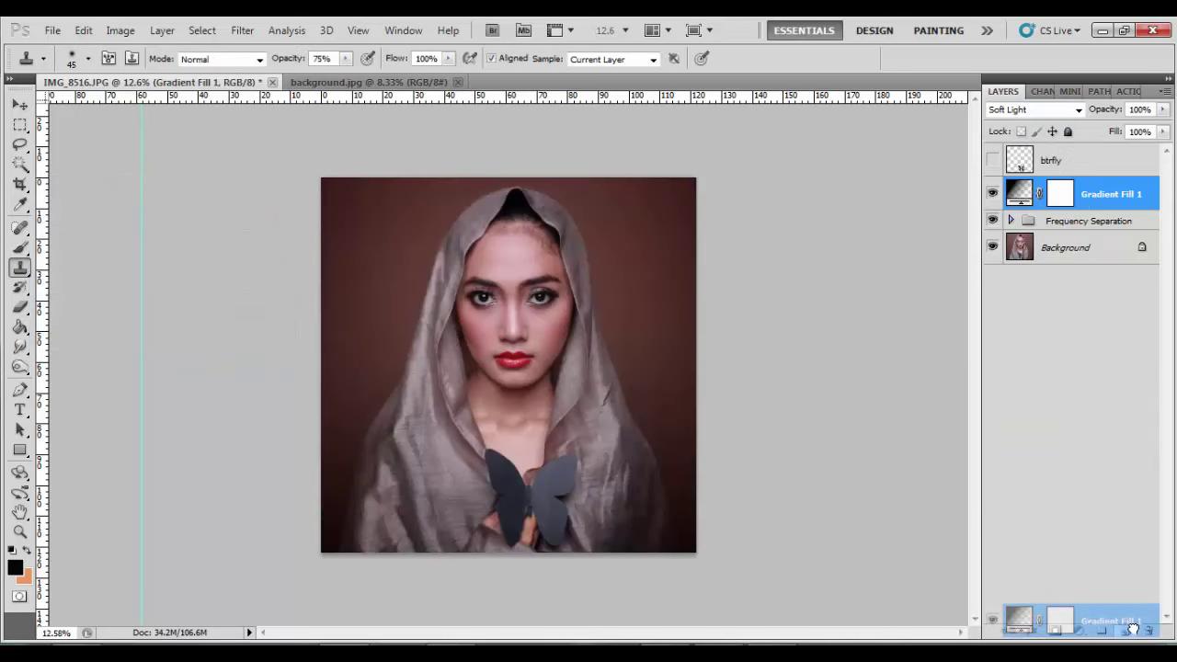
drag(1120, 212, 1102, 631)
click(1060, 194)
Step: Paint black on the Gradient Fill 1 copy mask around the forehead hairline
click(20, 247)
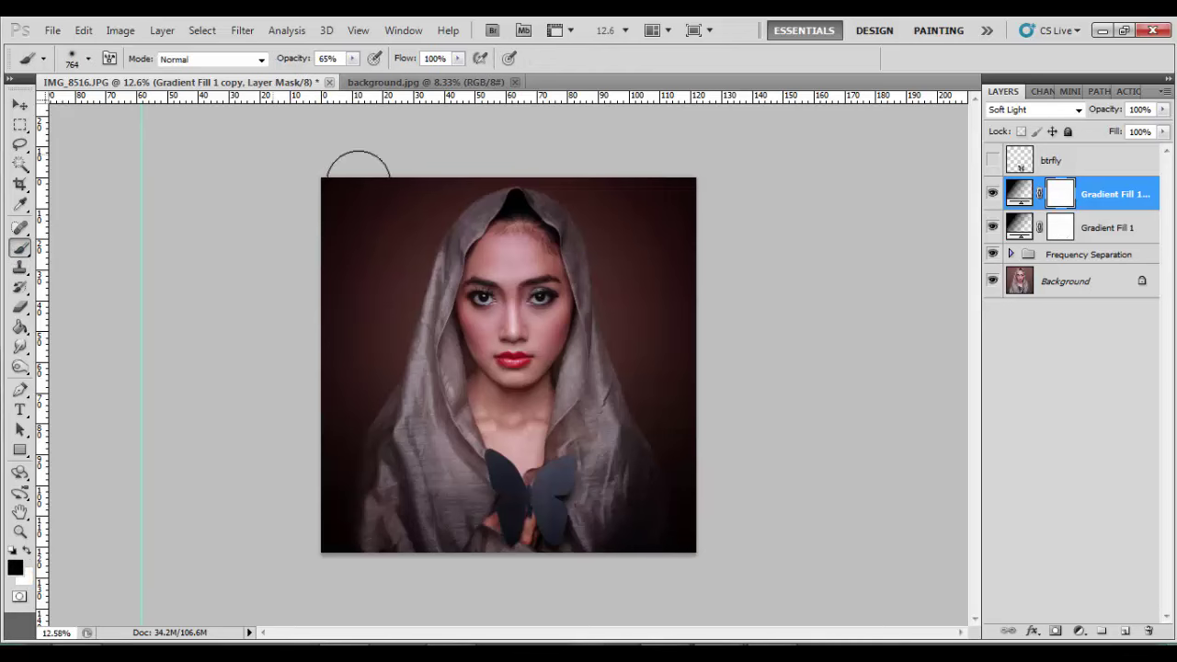
click(508, 241)
click(26, 549)
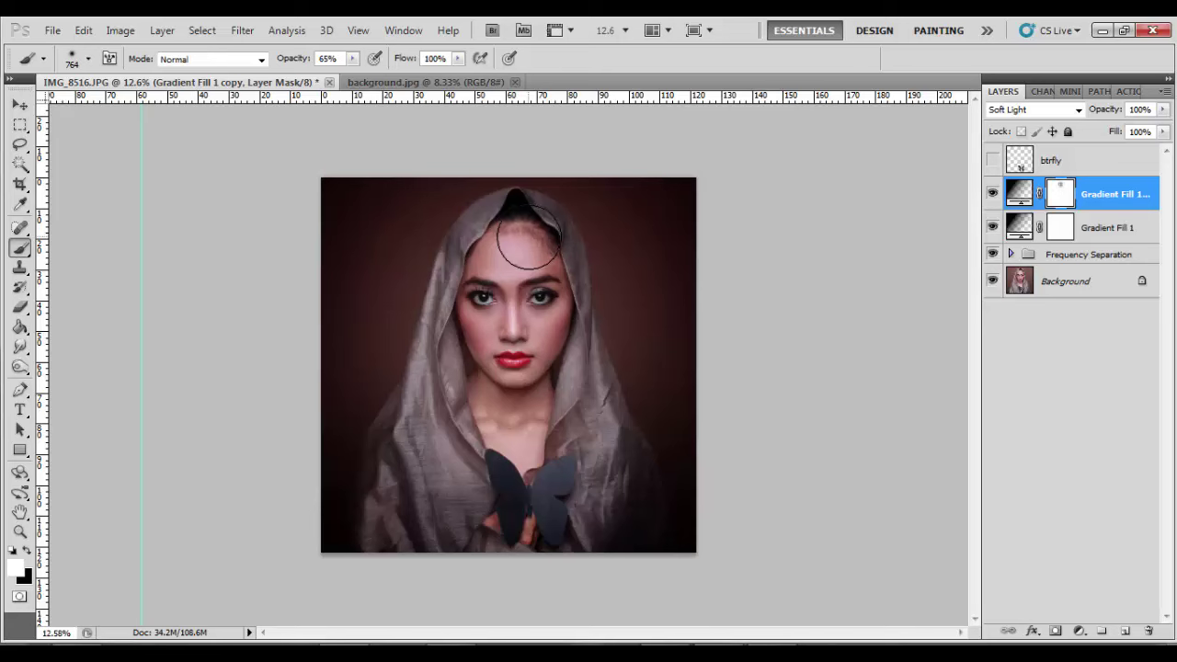
drag(528, 235, 494, 243)
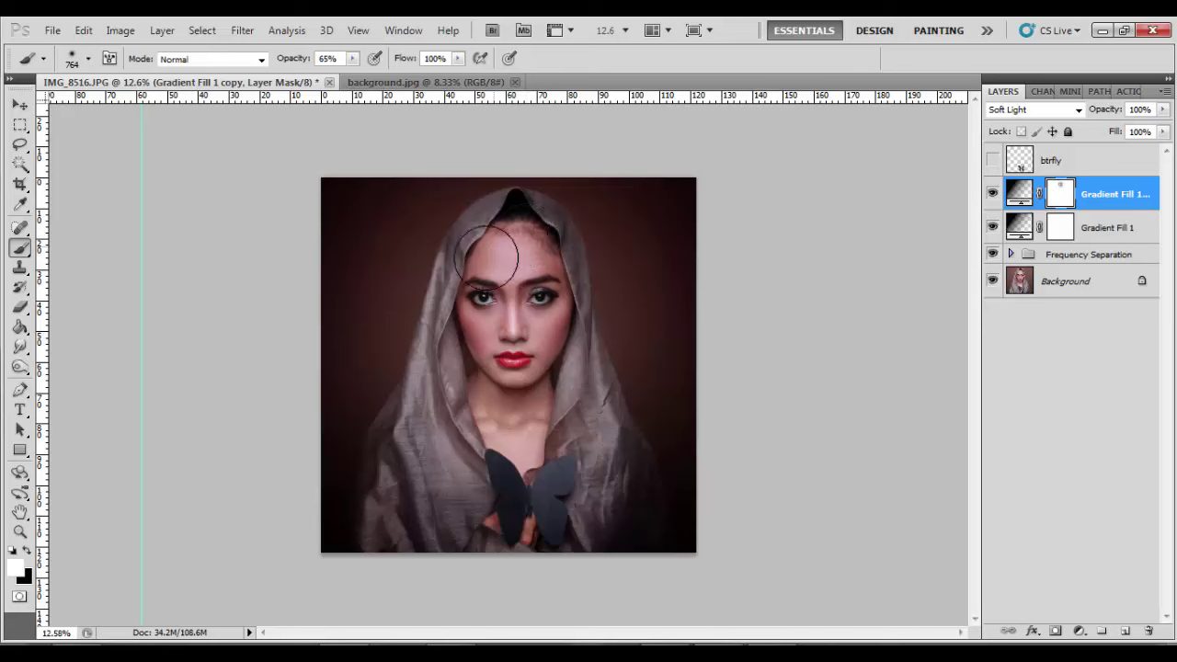
click(28, 548)
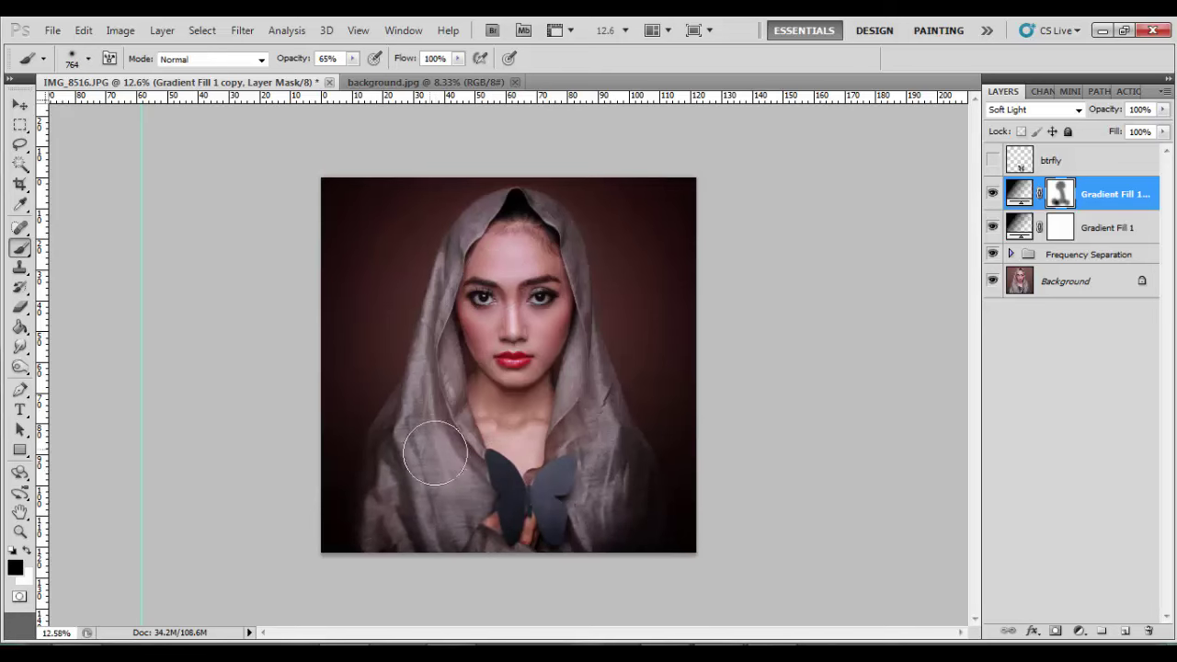
Step: Mask the lower-left scarf on Gradient Fill 1, then add a new Gradient Fill layer
click(1059, 227)
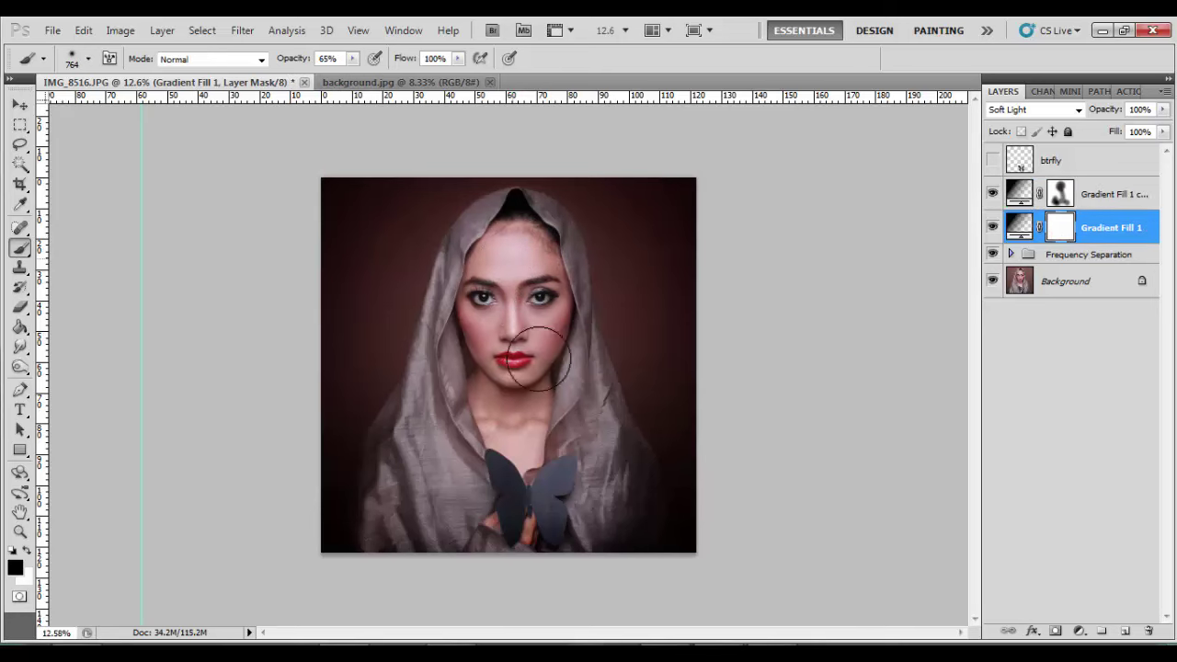
drag(434, 479, 480, 485)
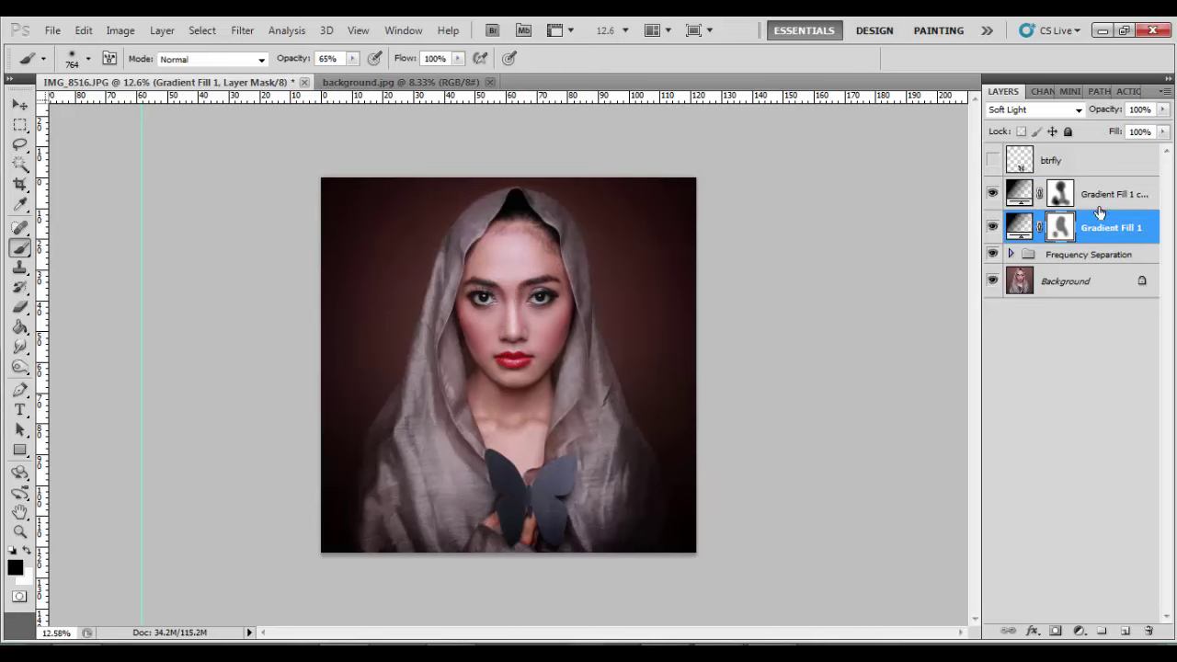
click(1100, 195)
click(1078, 631)
click(1068, 287)
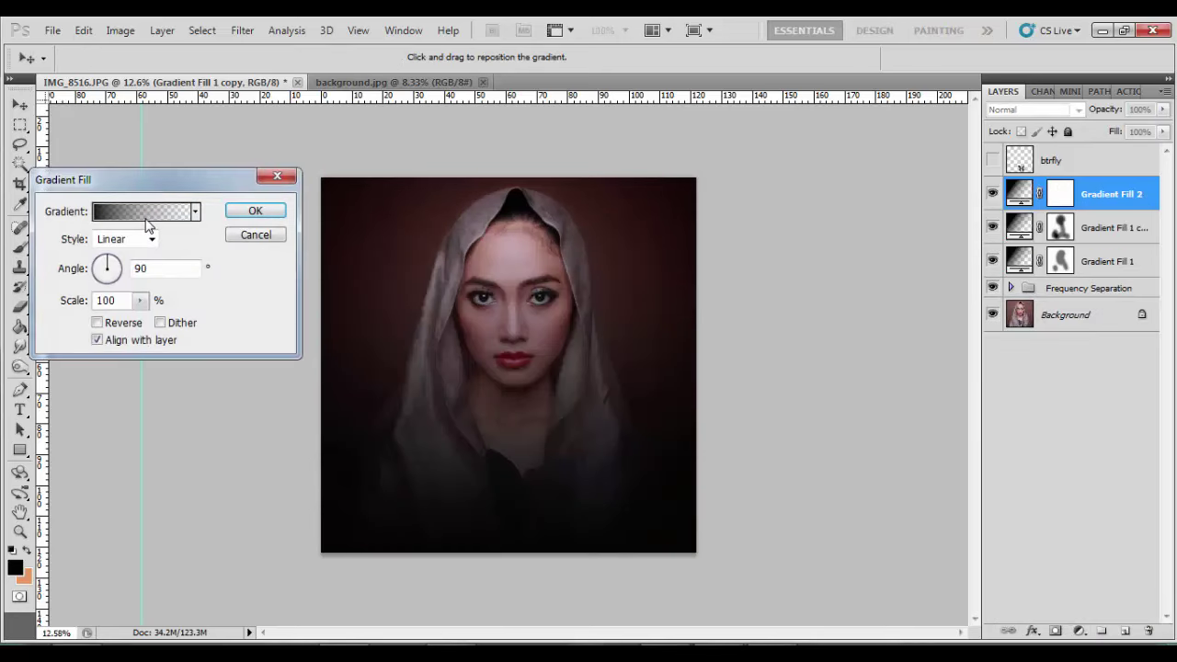
Step: Set the Gradient Fill 2 gradient to white-to-transparent
click(145, 214)
click(1064, 450)
click(825, 522)
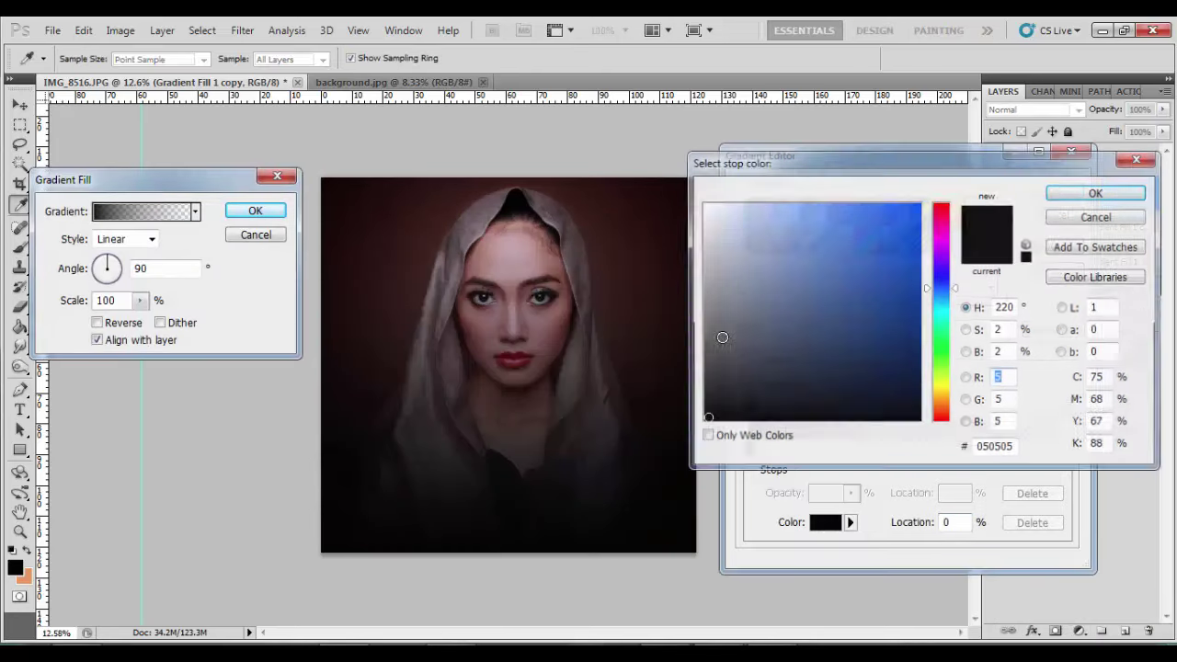
click(705, 207)
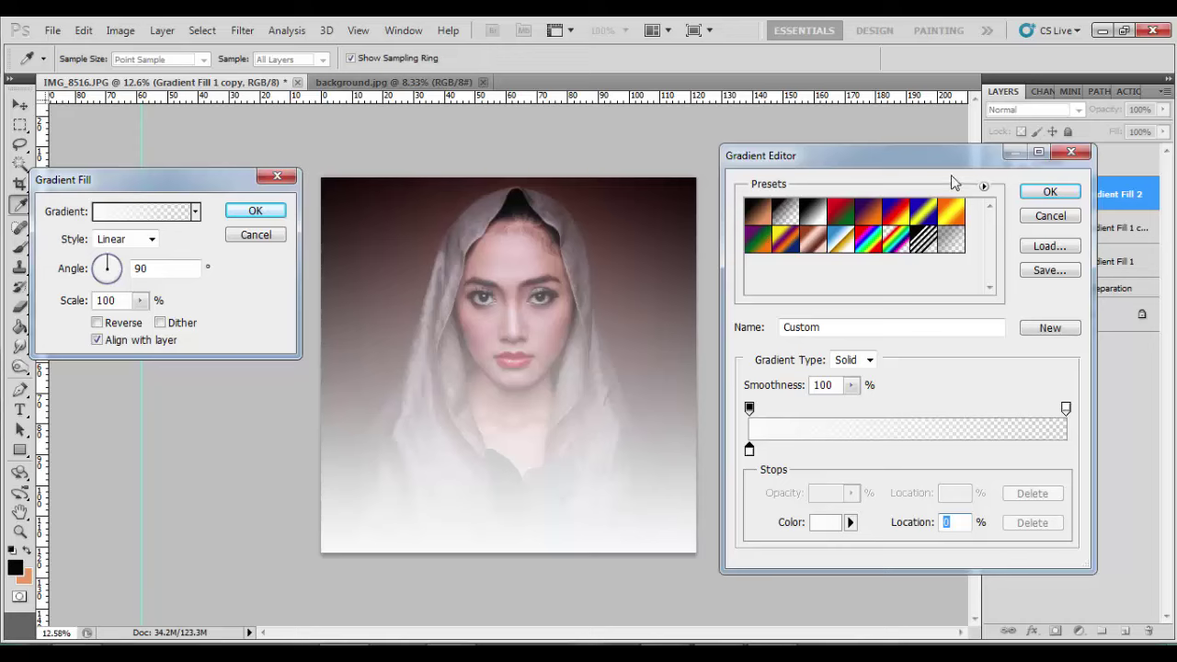
click(1034, 192)
Step: Make the gradient Radial at 83% scale, centred on the face, and apply it
click(143, 241)
click(120, 269)
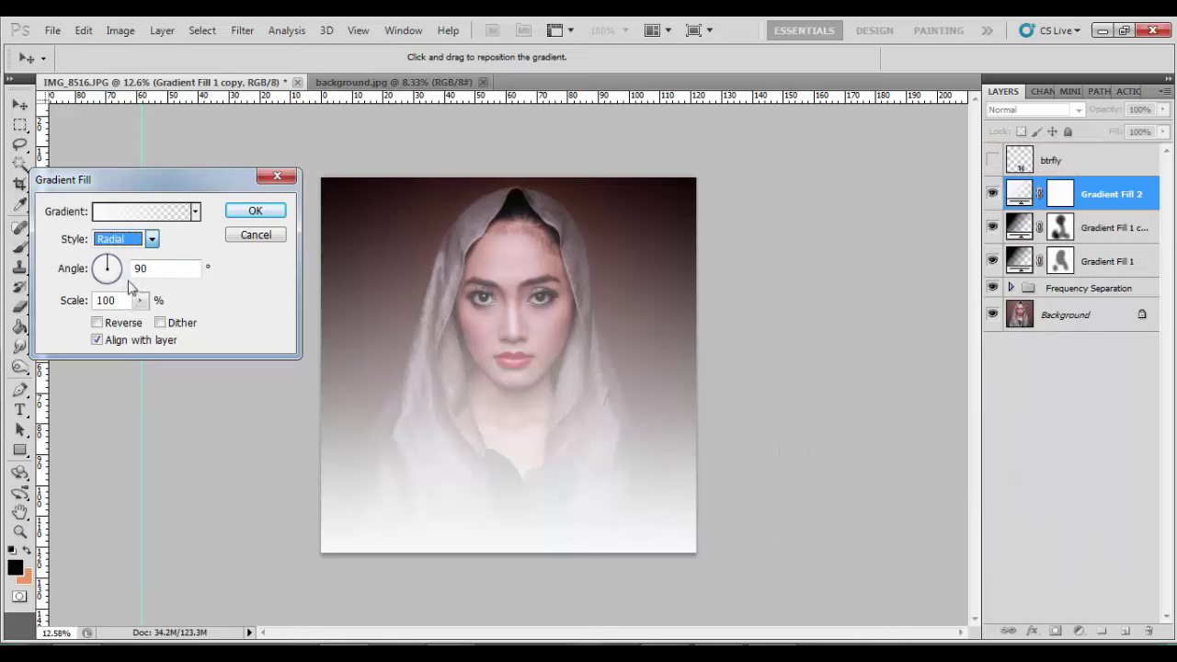
click(140, 301)
drag(124, 323, 129, 322)
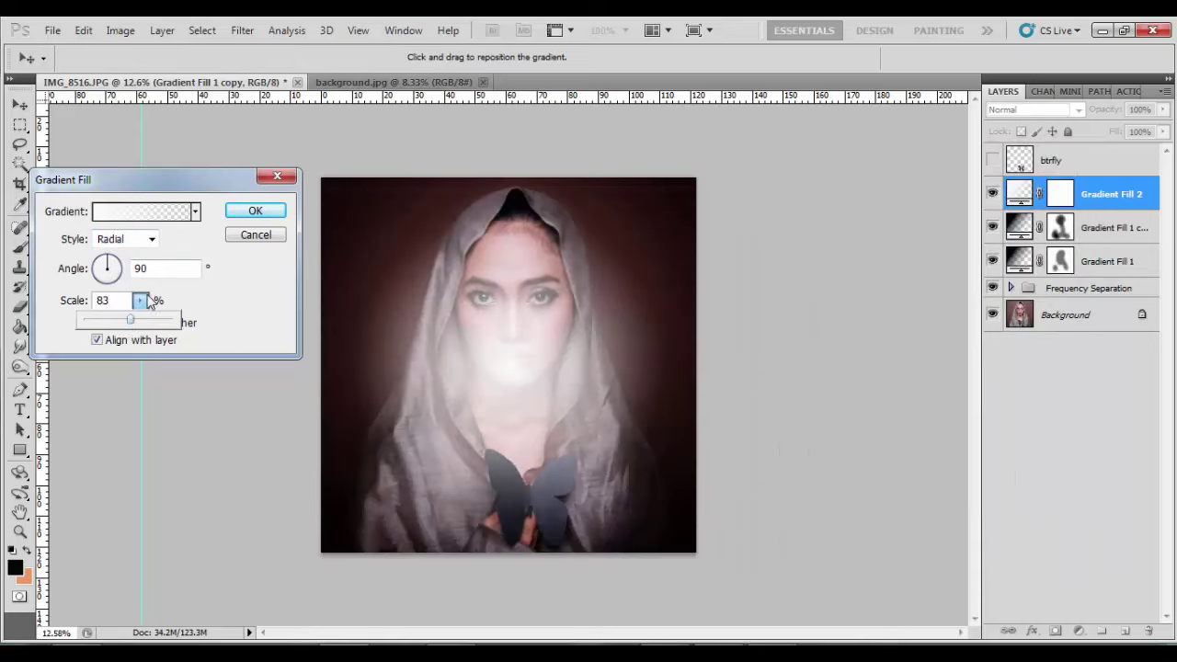
drag(524, 376, 523, 305)
key(Return)
Step: Blend Gradient Fill 2 as Overlay at 25% opacity
key(b)
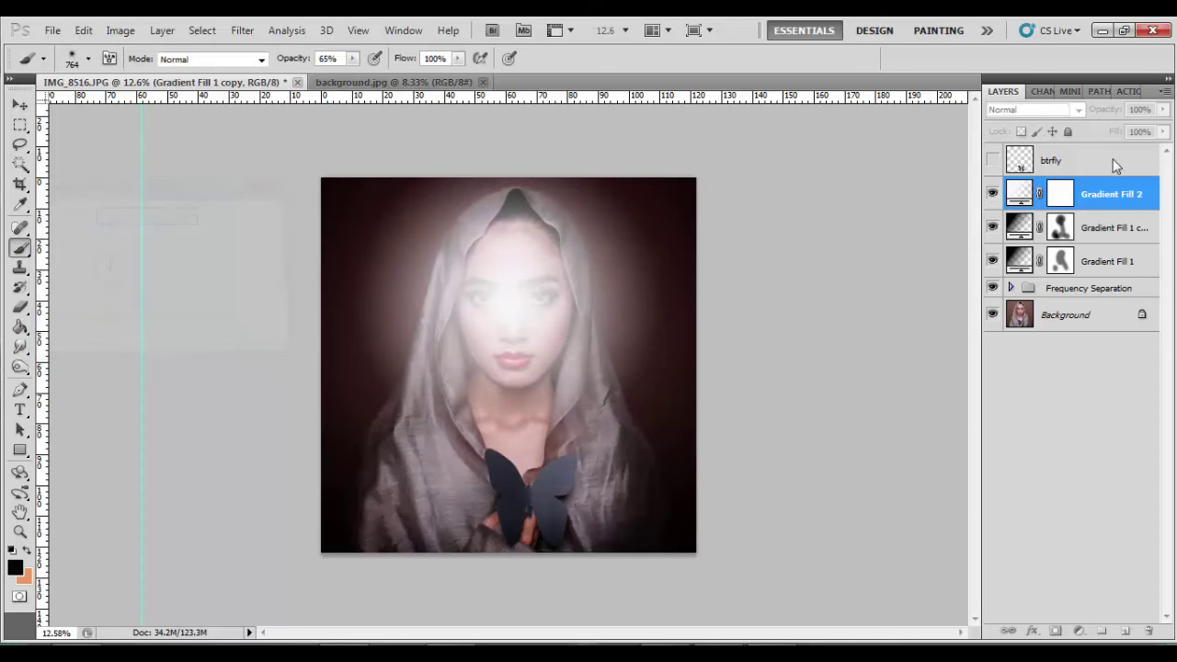
click(1052, 110)
click(1007, 329)
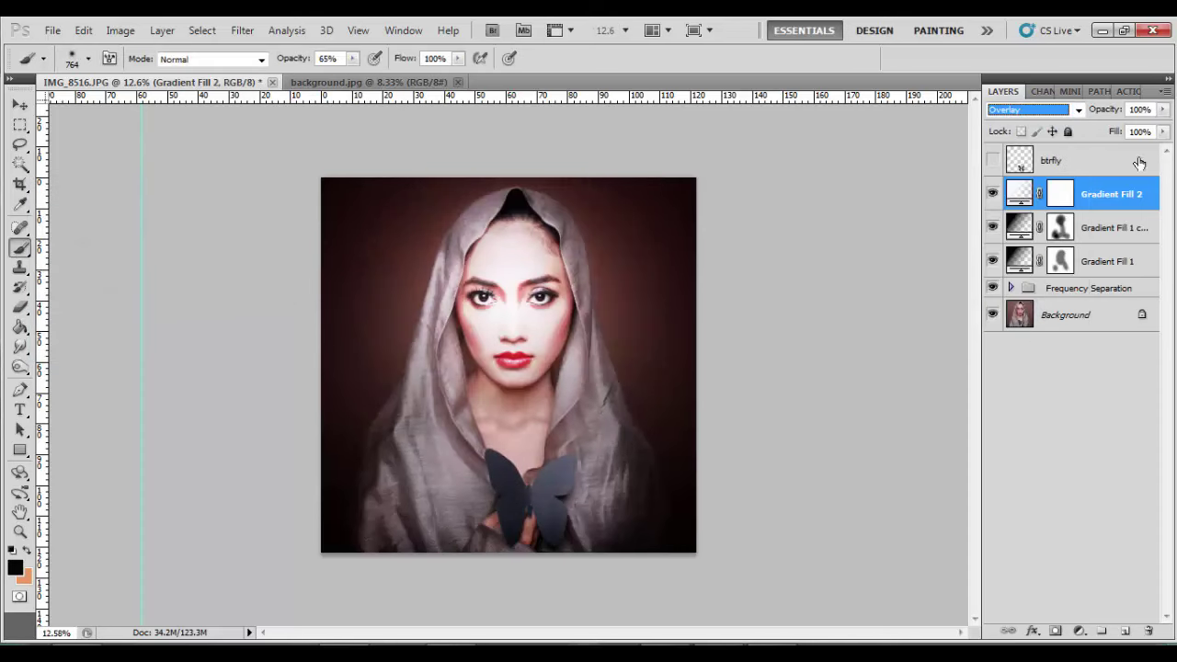
click(1163, 109)
drag(1161, 129, 1098, 132)
Step: Create a new Gray-labelled Overlay layer filled with overlay-neutral 50% gray
key(v)
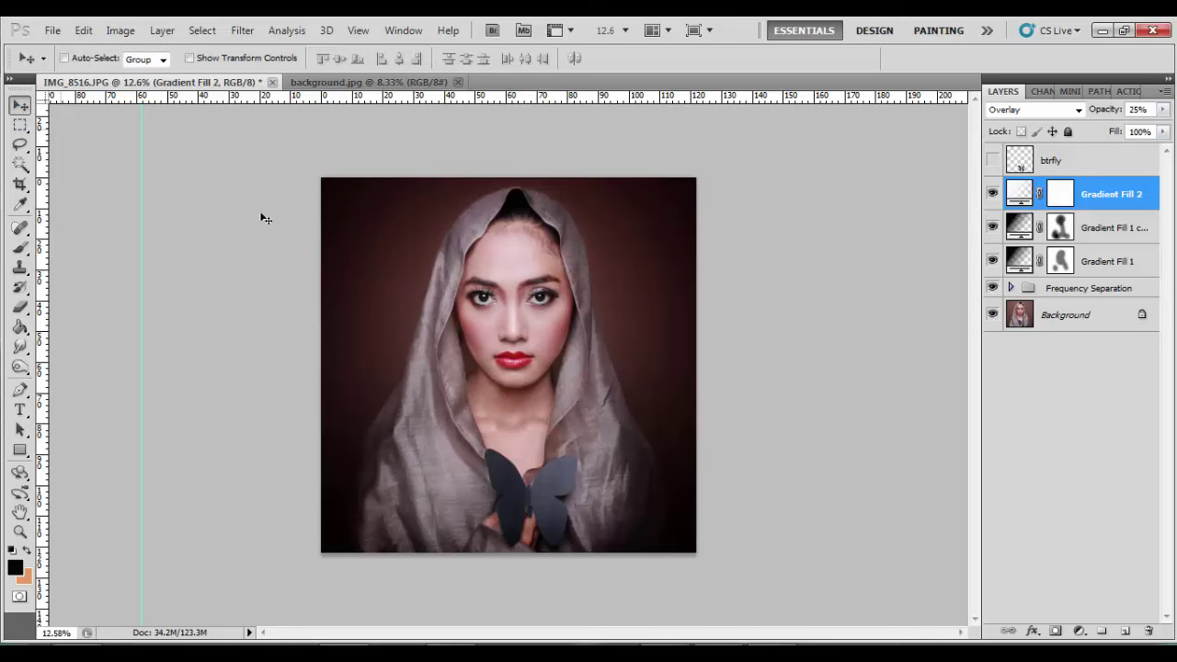
click(161, 30)
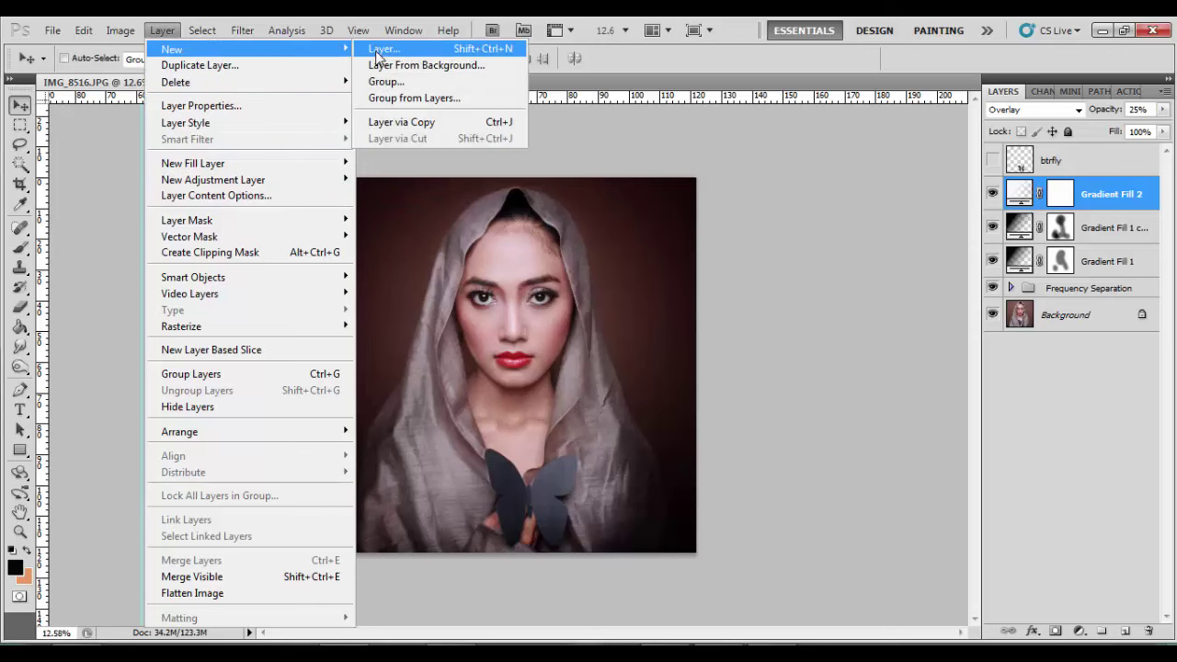
click(390, 48)
click(549, 264)
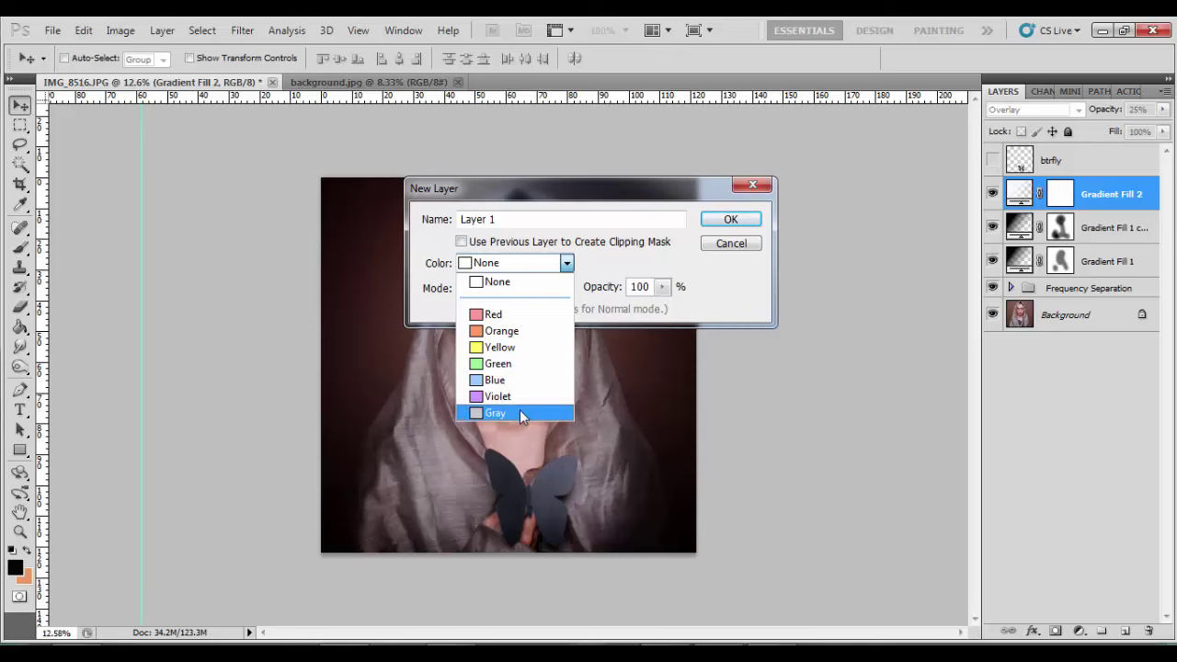
click(520, 409)
click(547, 289)
click(524, 230)
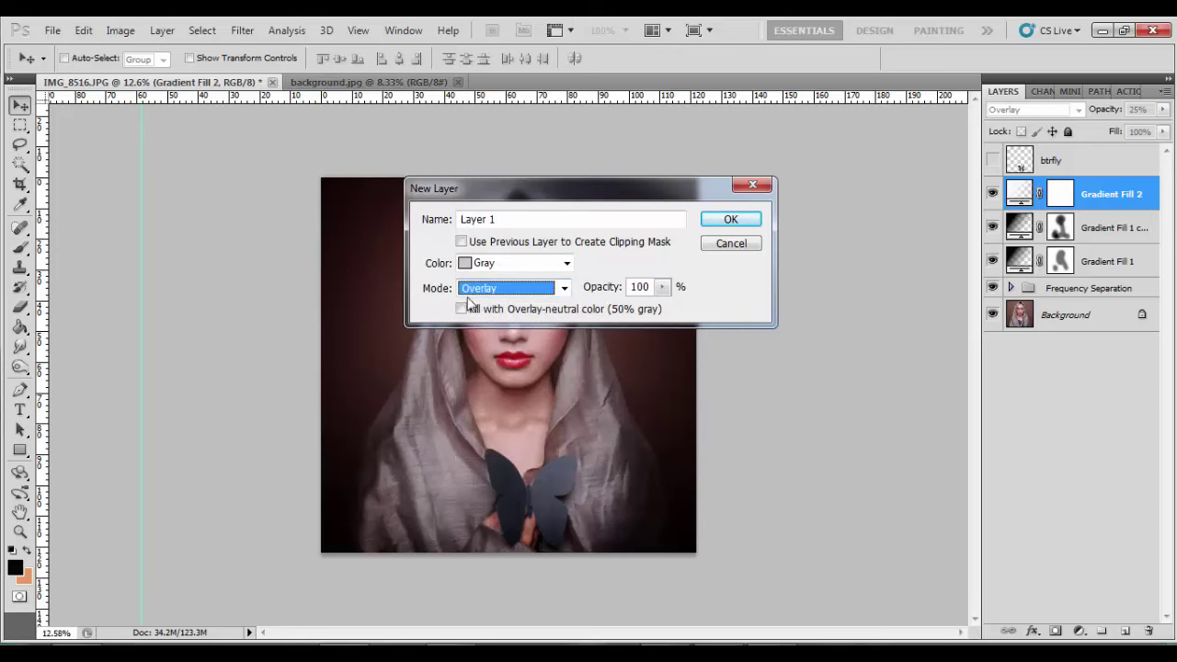
click(467, 309)
click(719, 226)
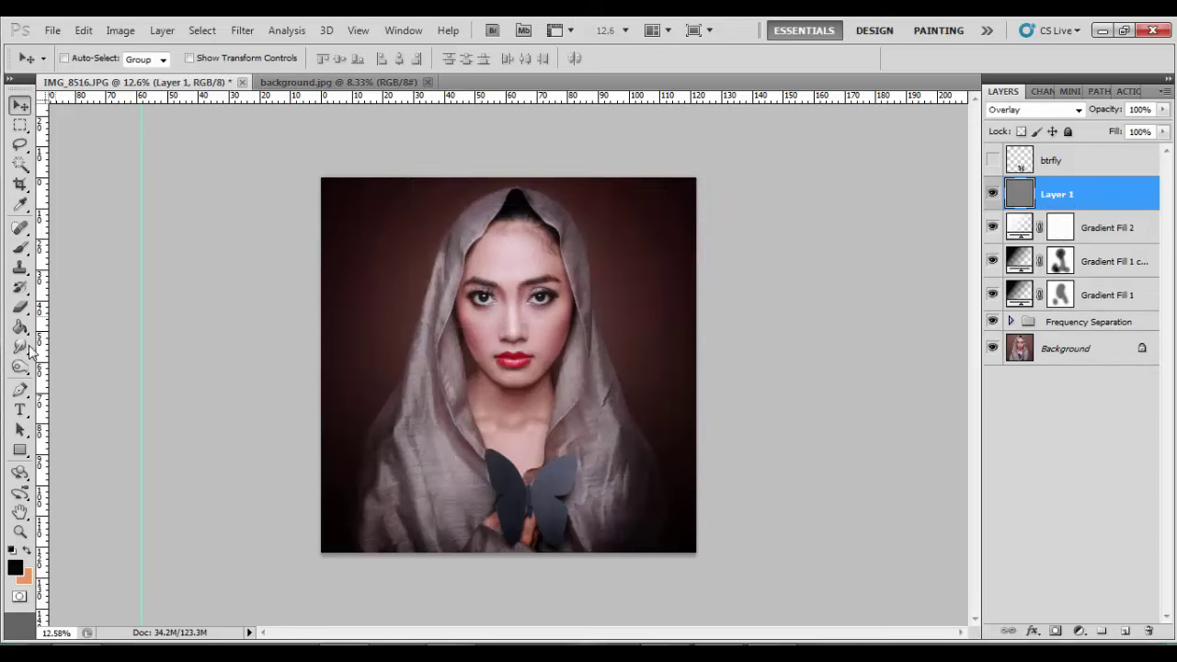
Step: Pick the Dodge Tool with a 150 px brush
scroll(570, 344, up, 5)
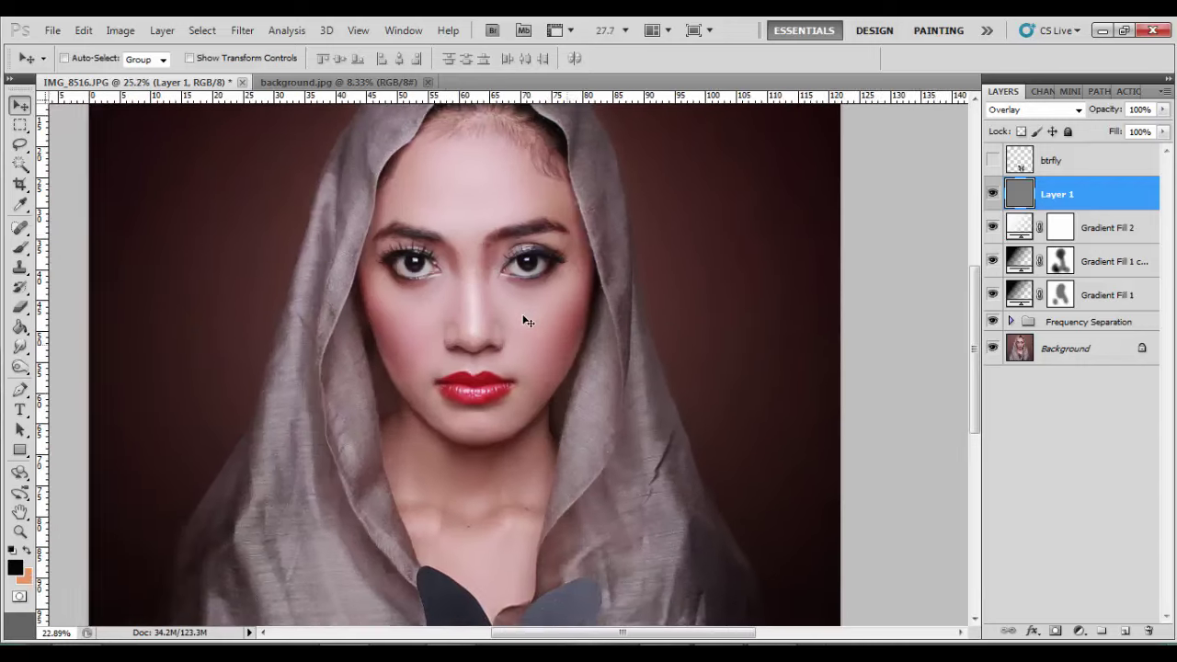
click(19, 367)
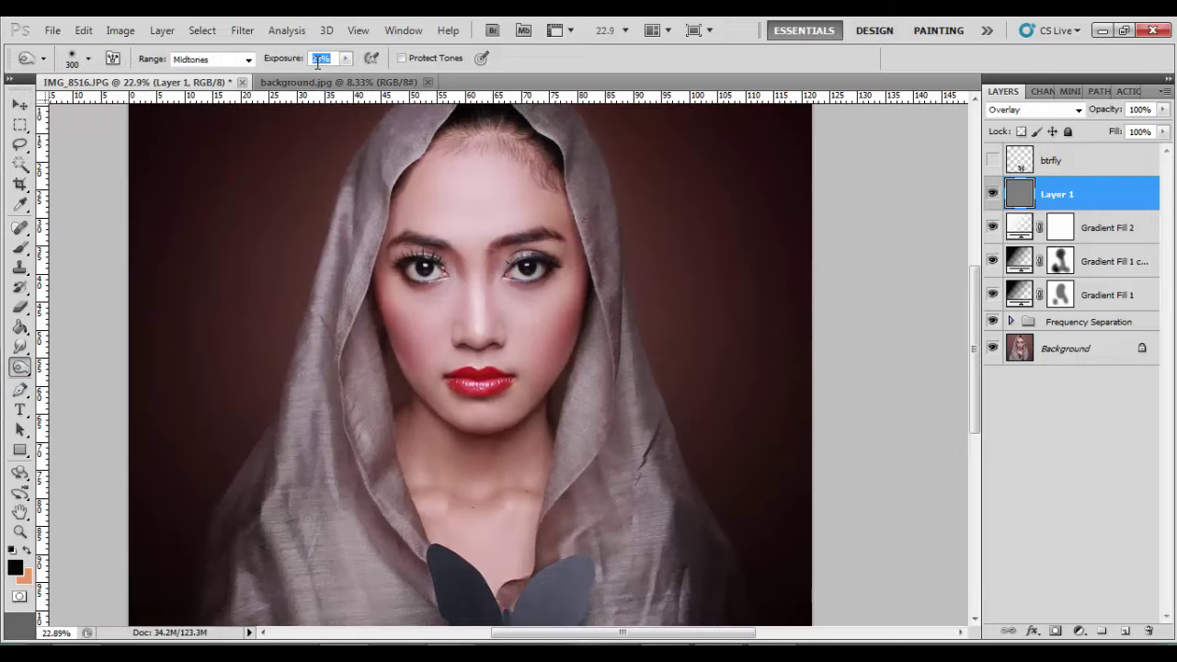
right_click(510, 312)
text(150)
key(Return)
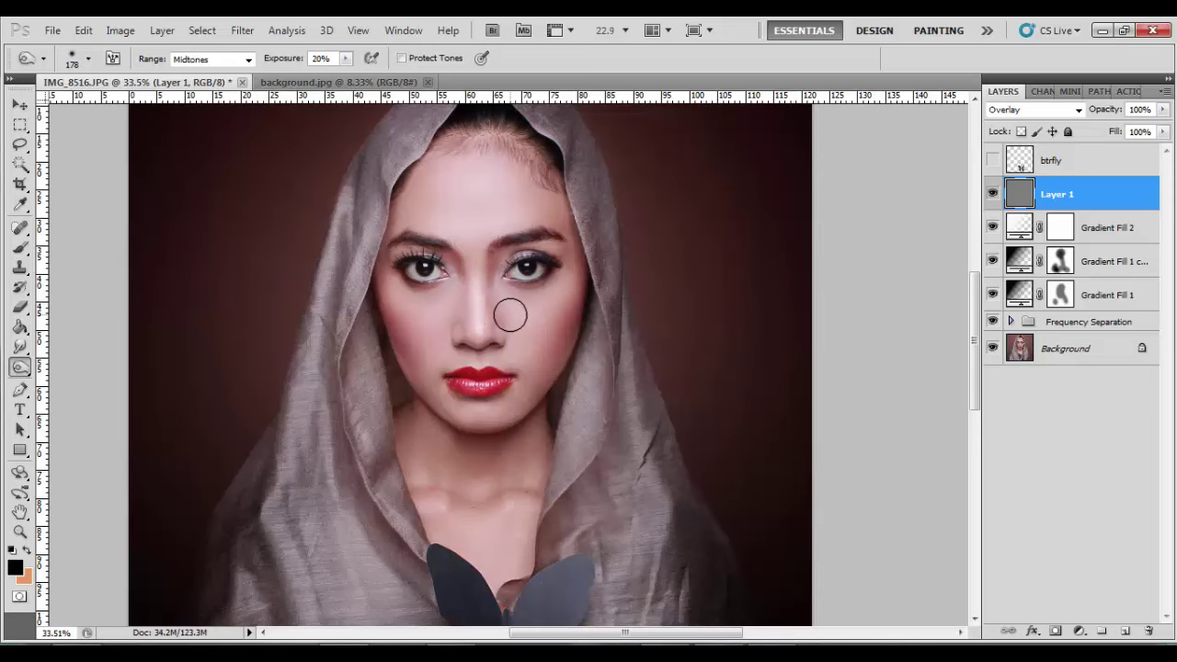
scroll(503, 303, up, 2)
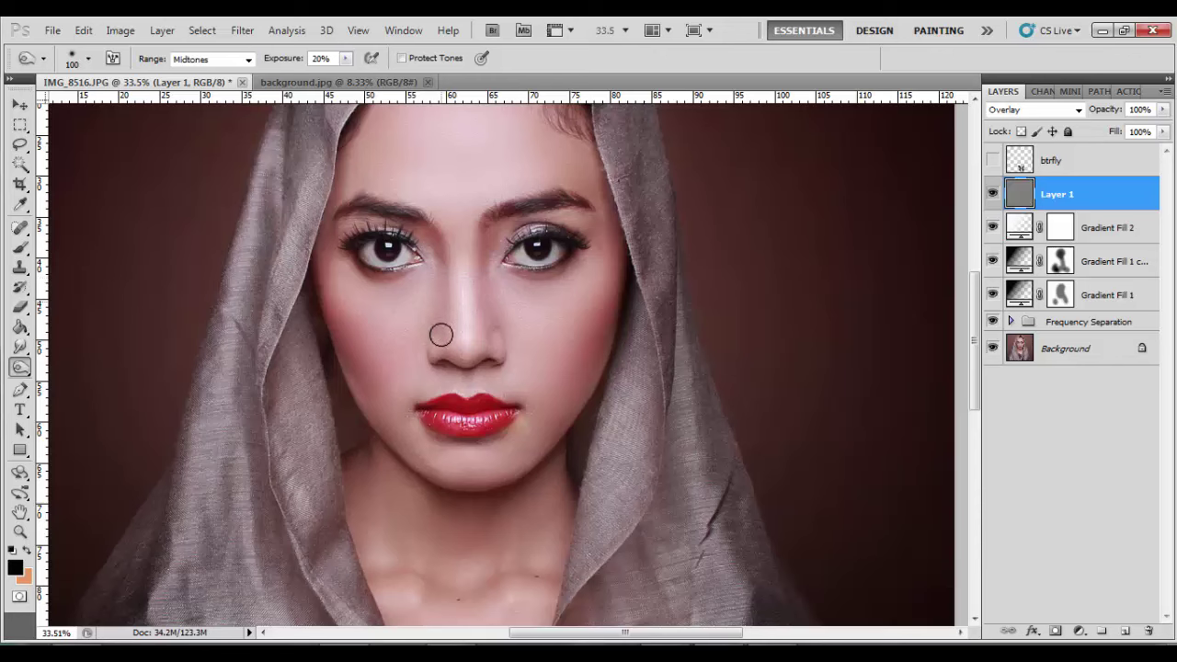
Step: Dodge around both eyes and along the nose with a smaller brush
key(bracketleft)
key(bracketleft)
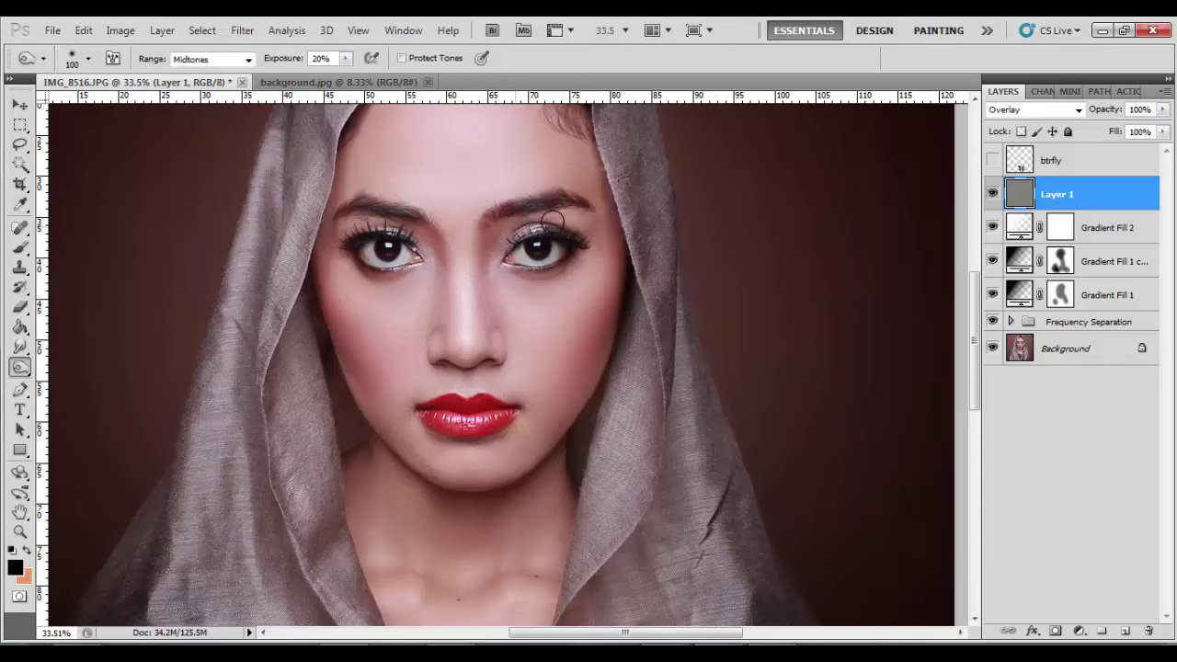
drag(567, 226, 584, 227)
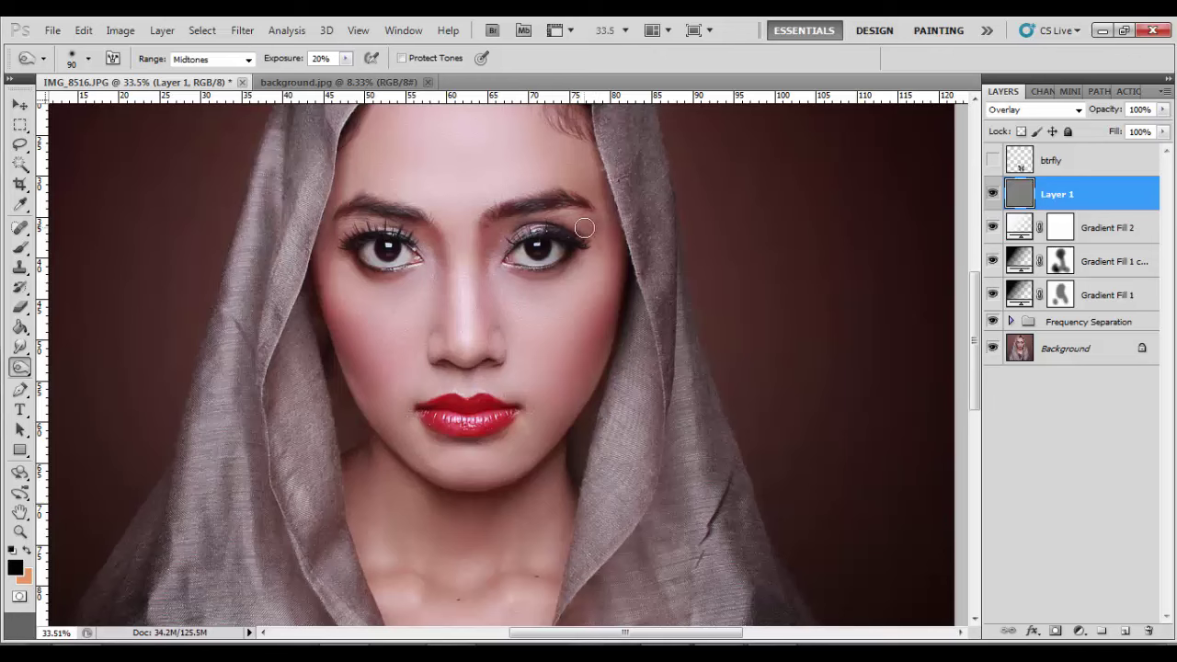
drag(436, 274, 382, 224)
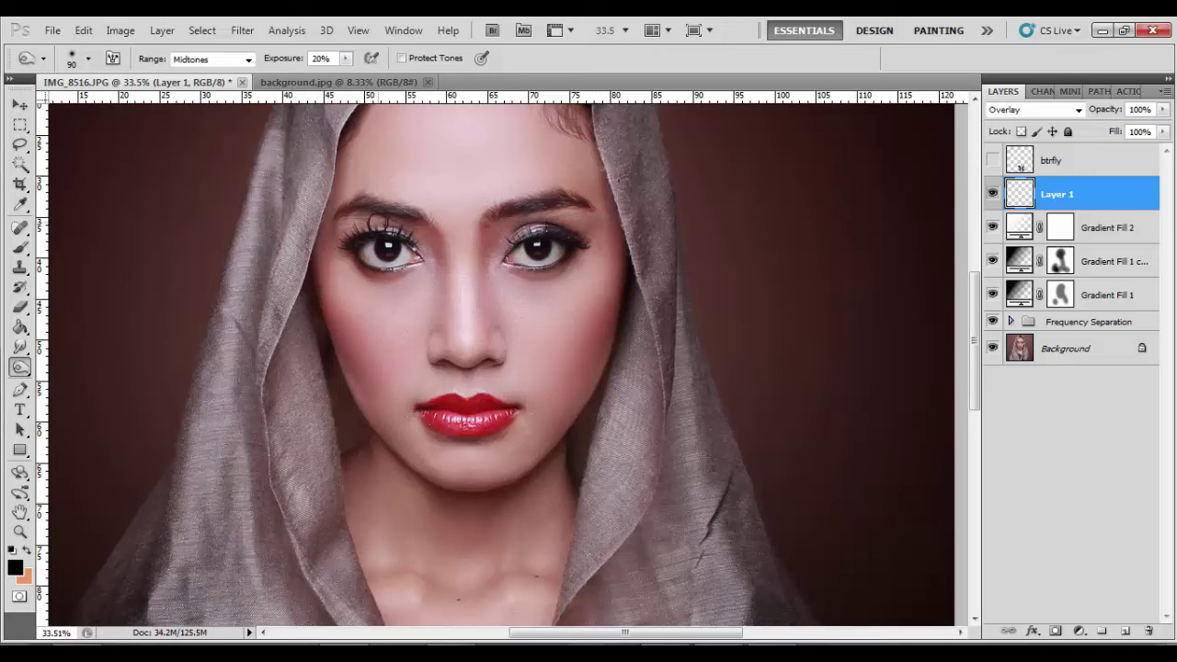
key(bracketright)
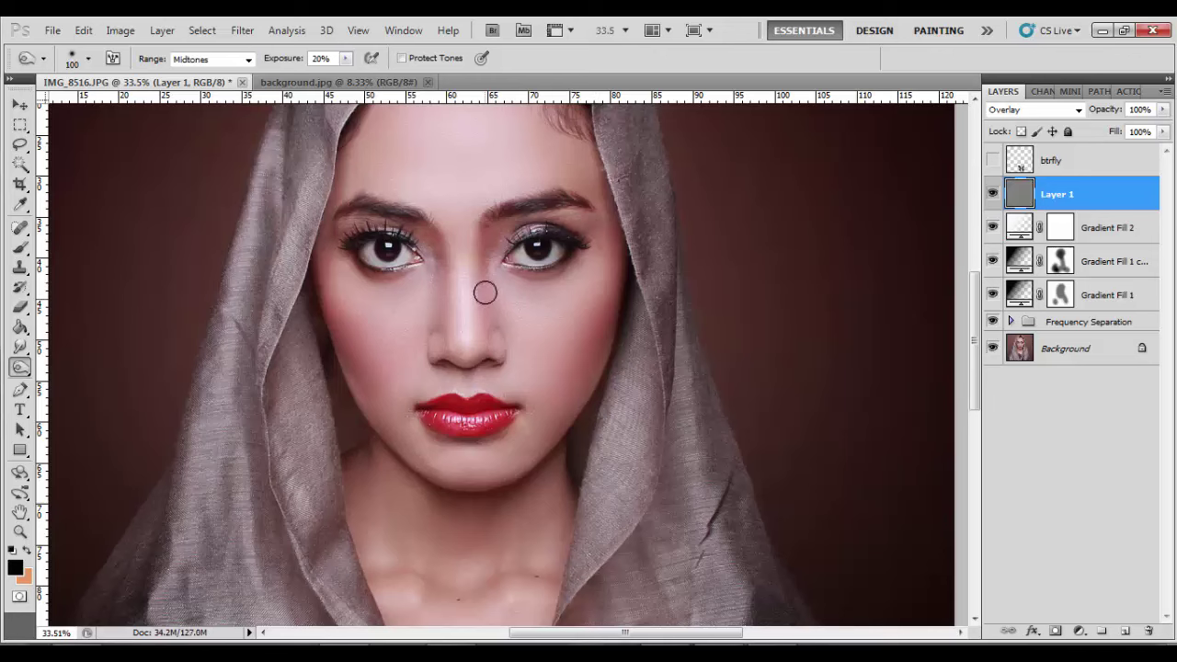
drag(454, 343, 487, 348)
Step: Dodge the right cheek, hood edge and left hood folds
key(bracketright)
key(bracketright)
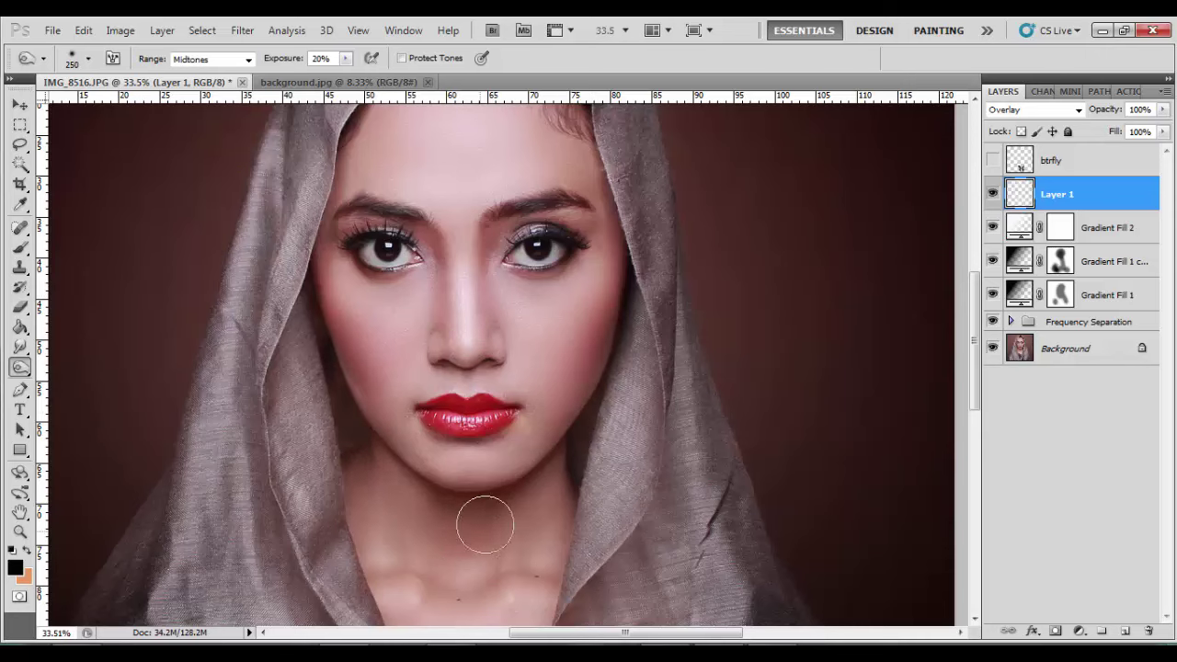
key(ctrl+0)
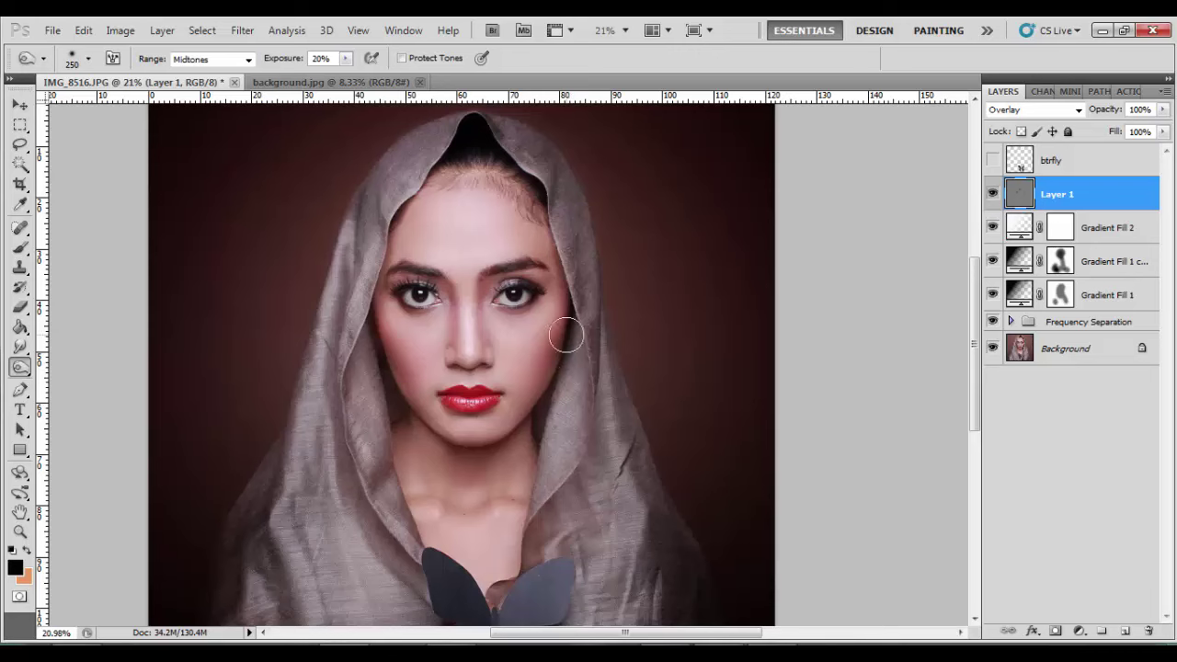
drag(564, 473, 566, 377)
mouse_move(358, 349)
mouse_down()
mouse_move(360, 485)
mouse_move(360, 376)
mouse_move(375, 478)
mouse_up()
Step: Resize the brush and dodge the hairline on the forehead
key(bracketright)
key(bracketright)
key(ctrl+minus)
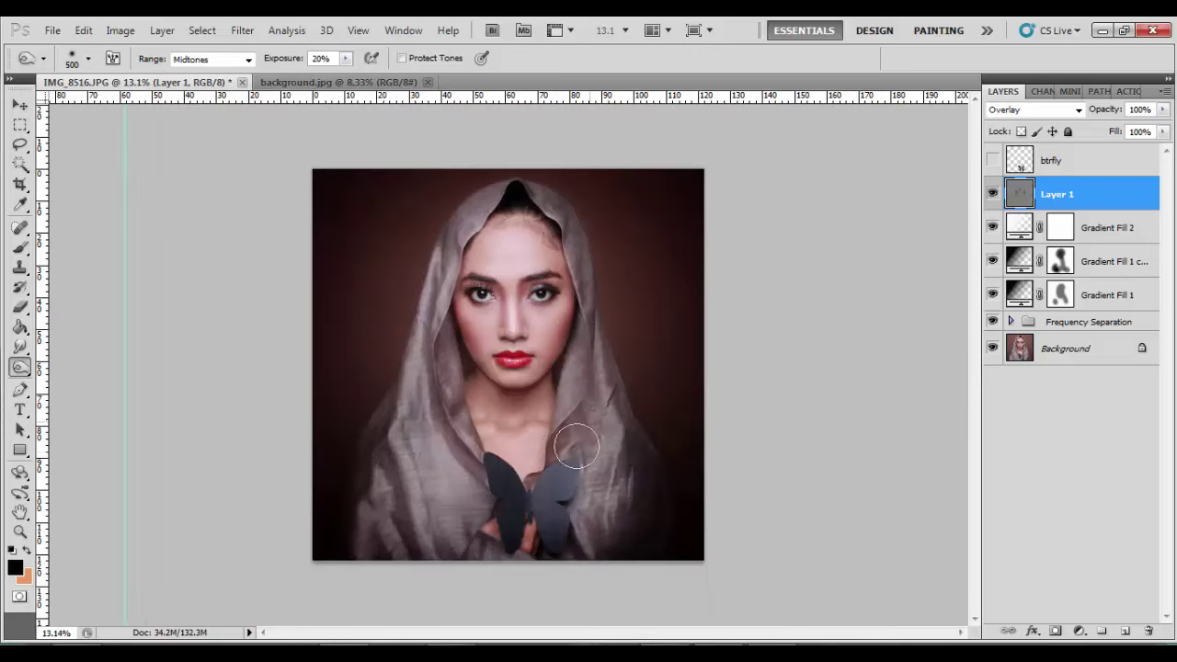
key(bracketright)
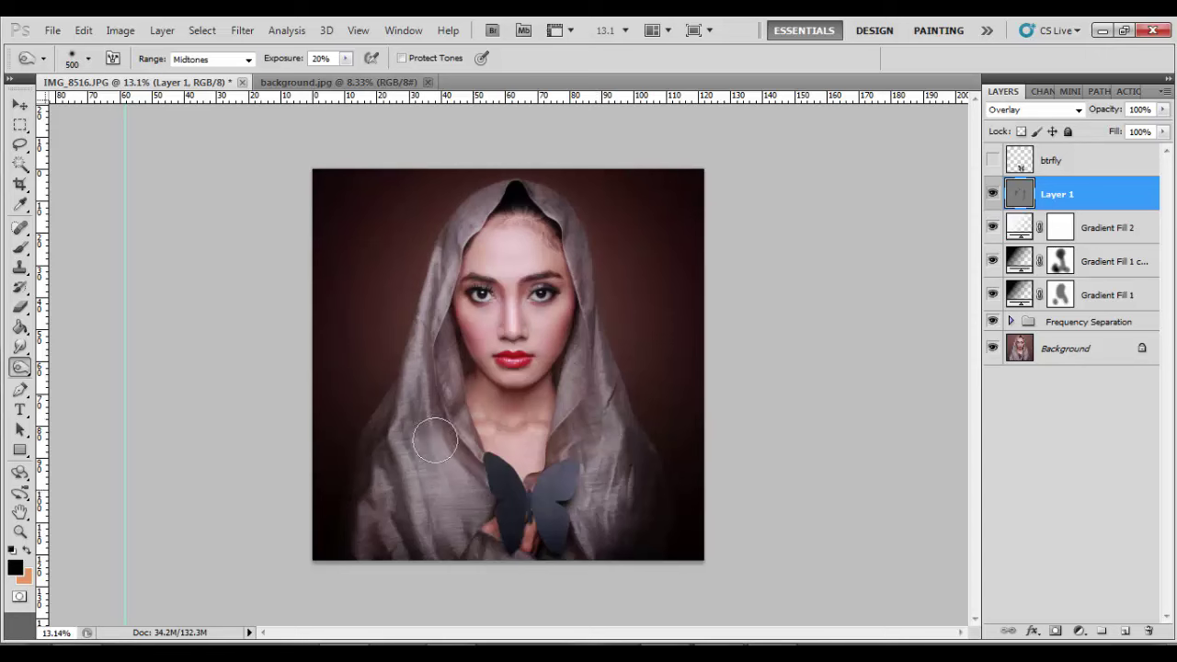
key(bracketleft)
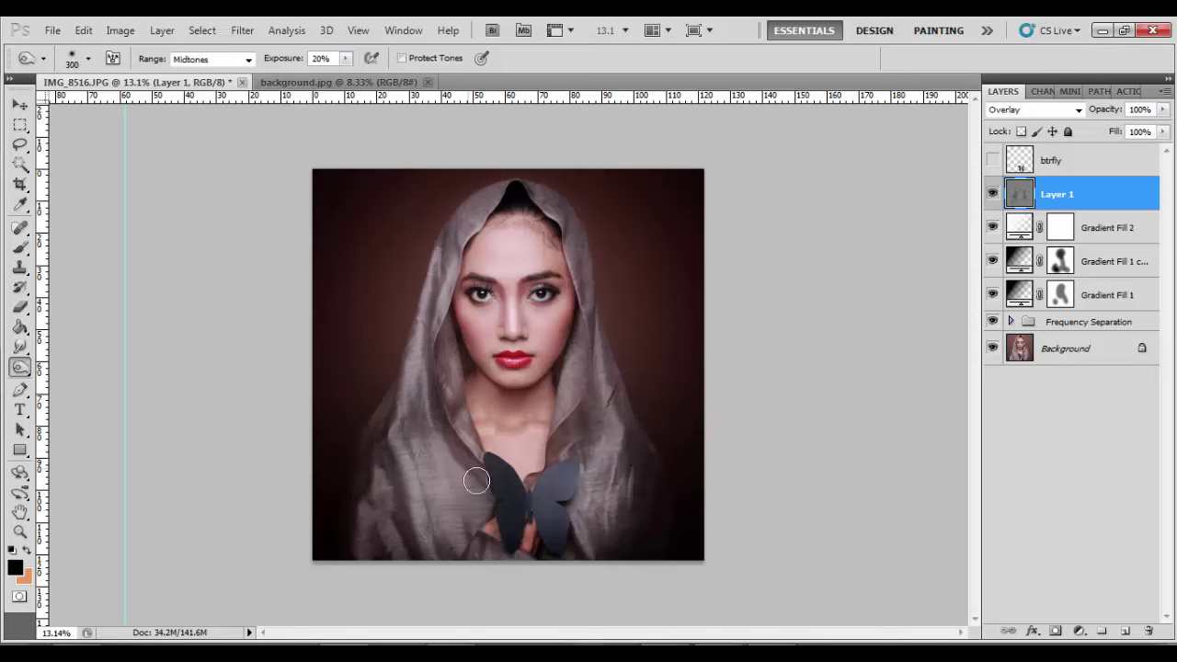
key(bracketright)
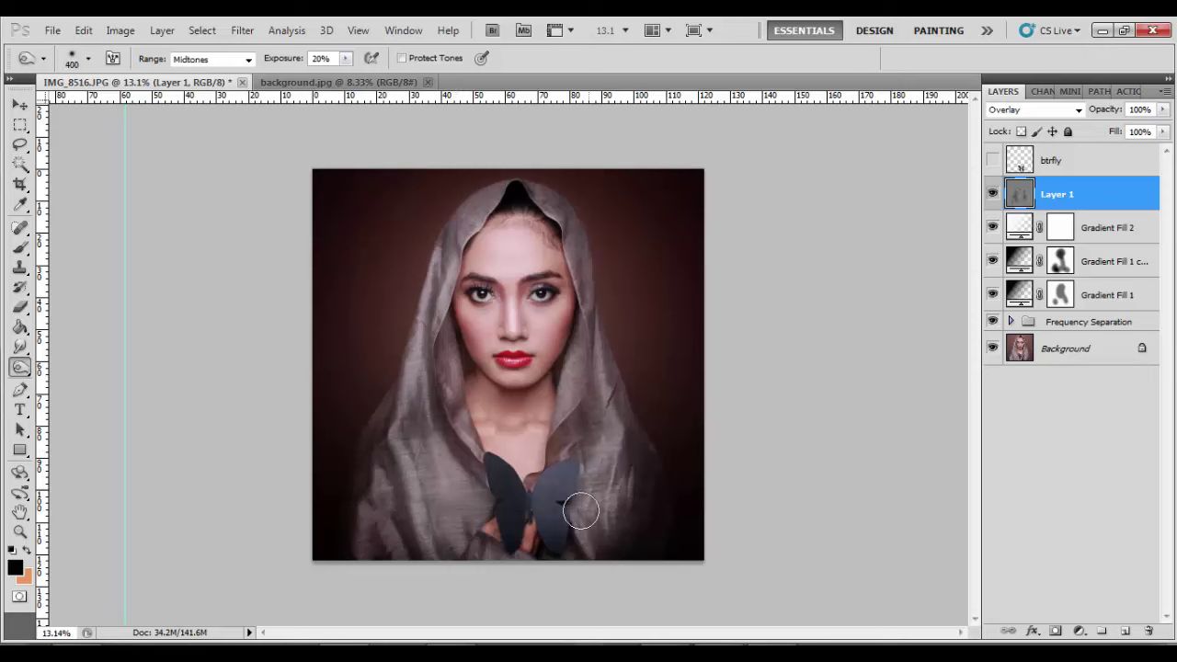
key(bracketleft)
key(bracketleft)
key(bracketleft)
scroll(545, 289, up, 2)
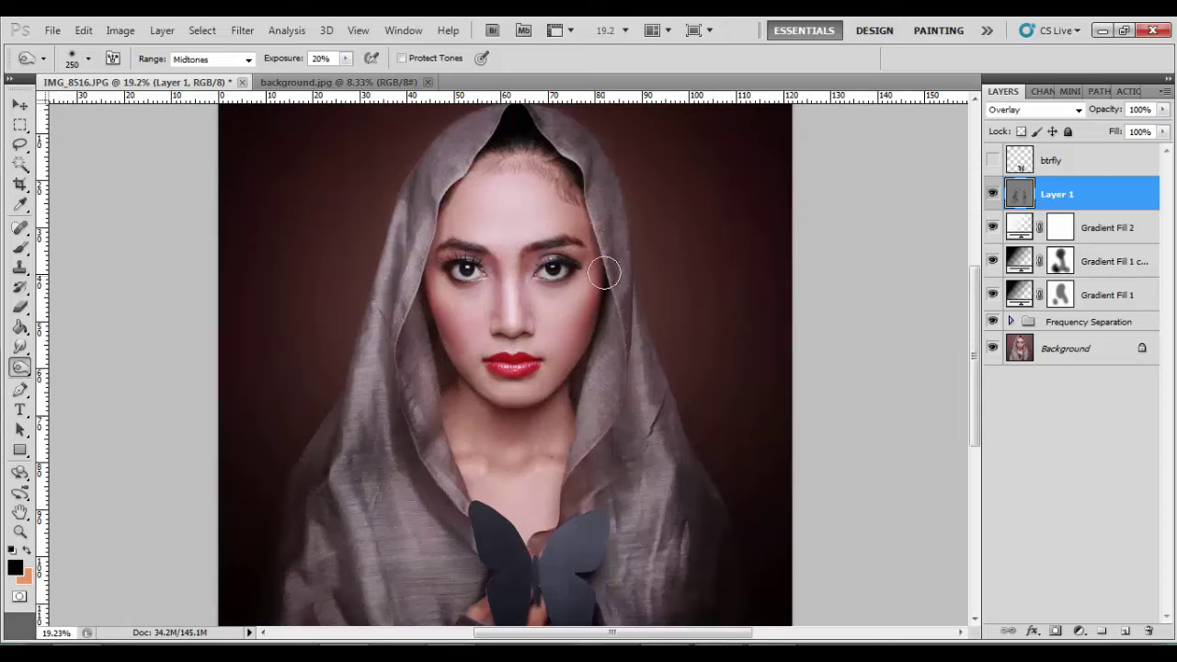
key(bracketright)
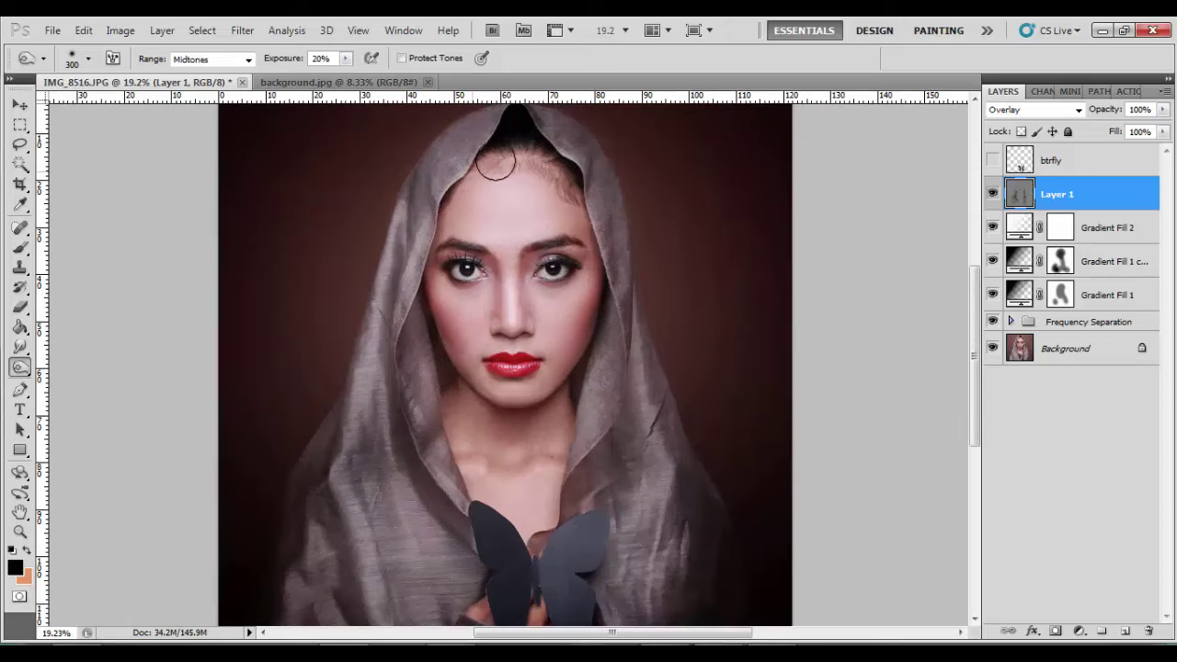
drag(494, 163, 519, 165)
key(bracketleft)
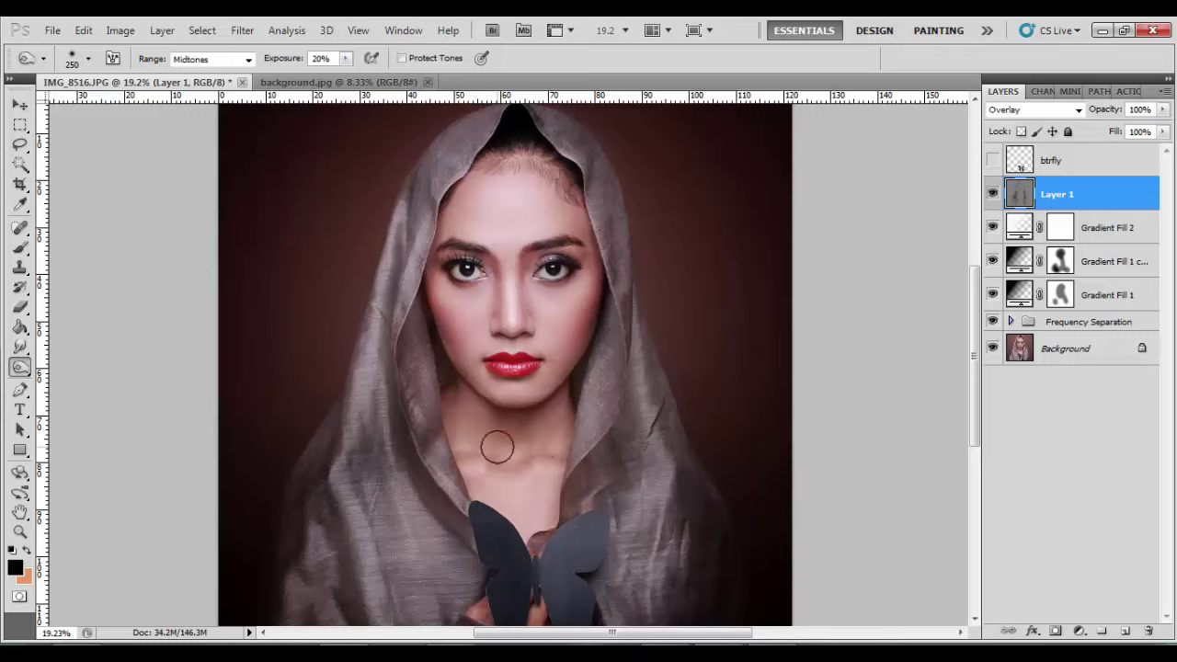
scroll(497, 447, down, 2)
scroll(451, 210, up, 2)
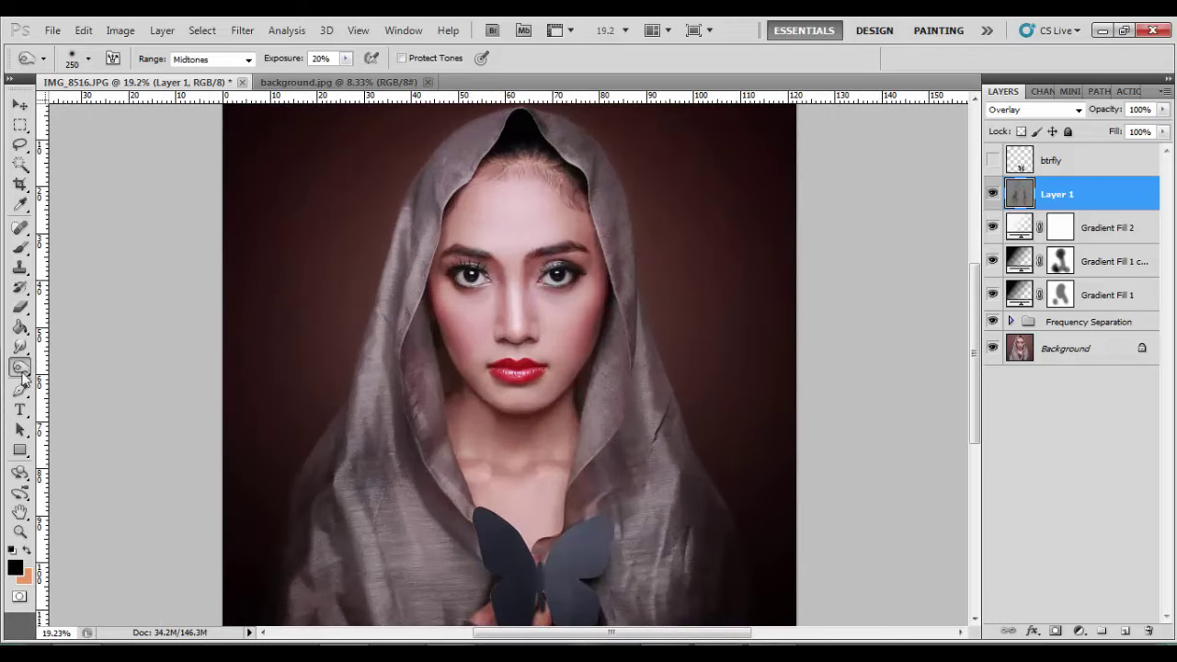
Step: Switch to the Burn Tool at 22% exposure and paint over the forehead
drag(20, 368, 88, 378)
click(345, 58)
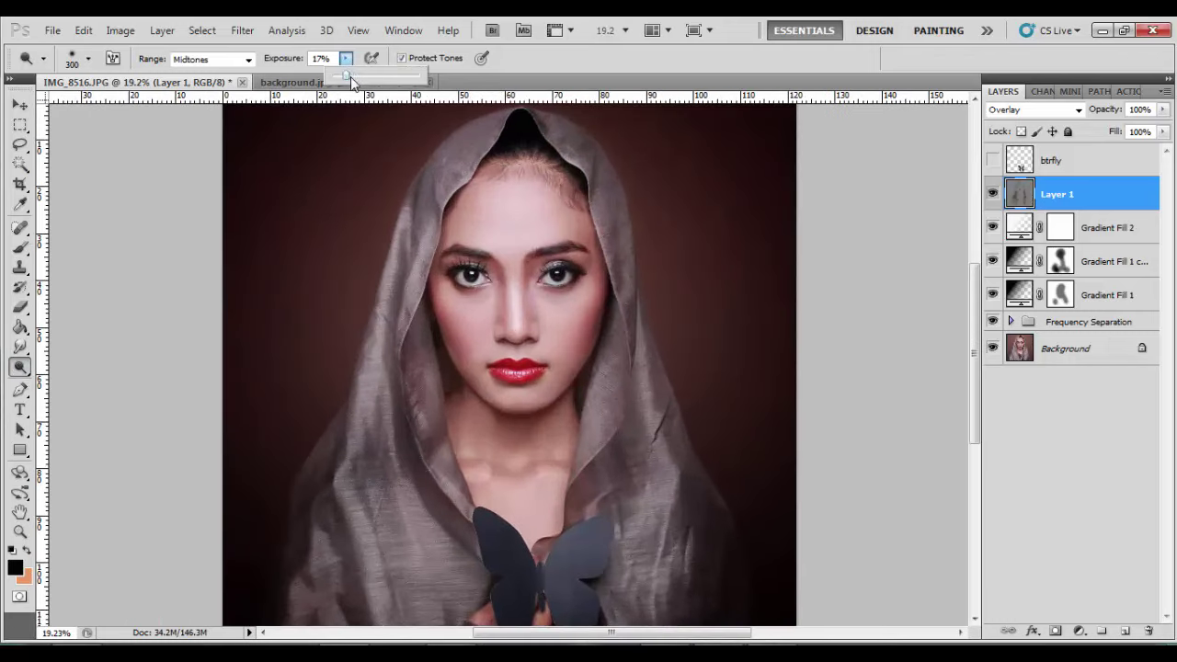
drag(352, 81, 357, 81)
key(bracketright)
key(bracketright)
key(bracketright)
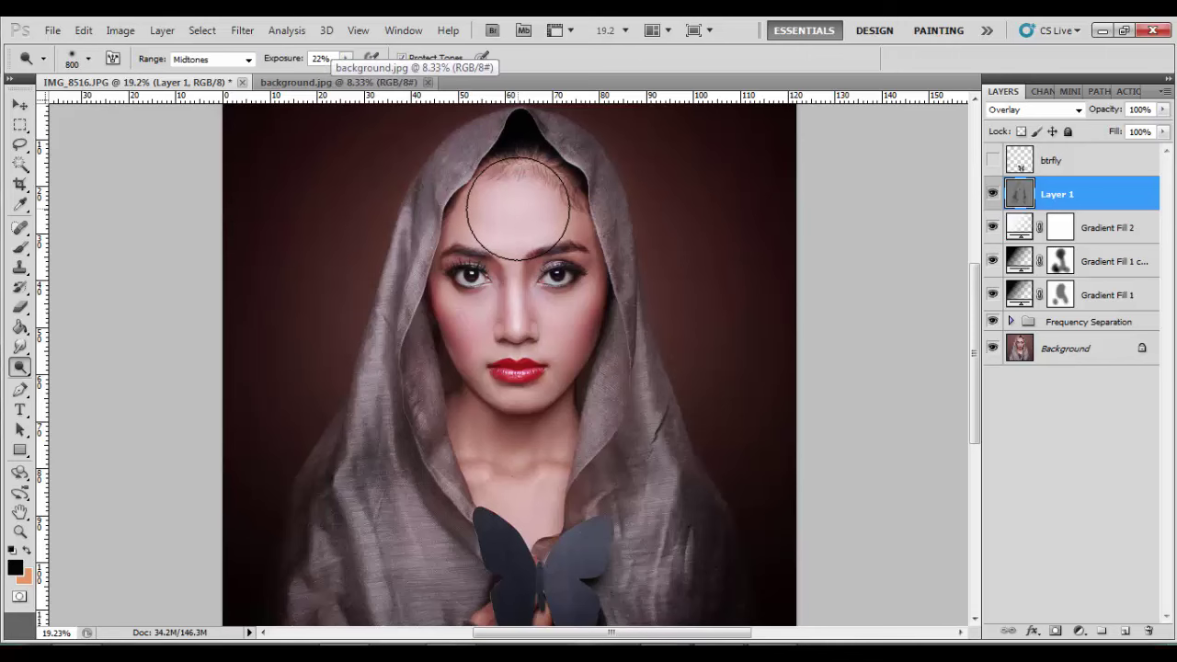
drag(518, 208, 487, 204)
Step: Zoom in and paint tone over the left eye and the cheek
key(bracketleft)
key(bracketleft)
key(bracketleft)
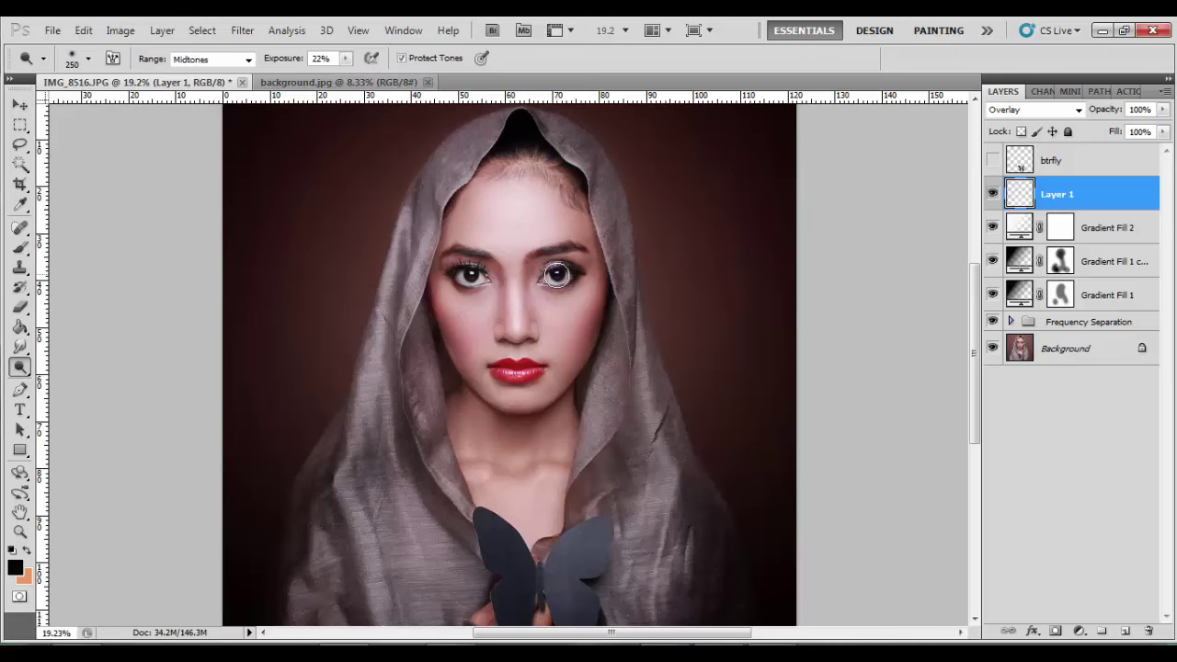
key(bracketleft)
key(bracketleft)
key(bracketleft)
scroll(558, 275, up, 3)
click(564, 276)
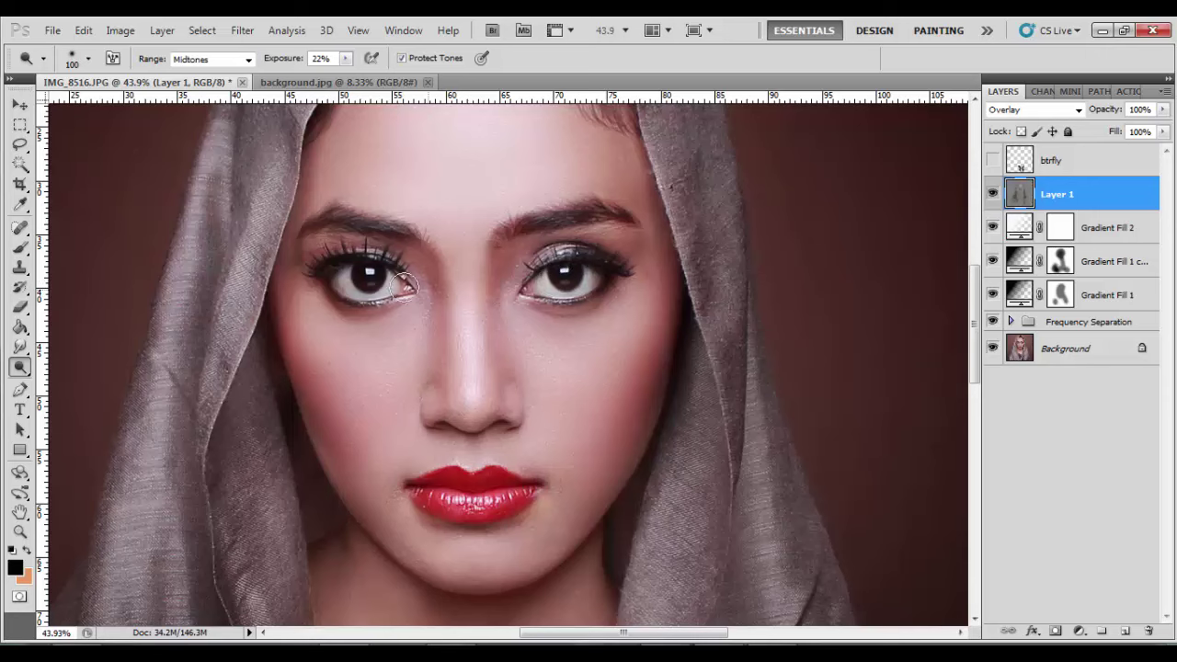
drag(354, 278, 376, 286)
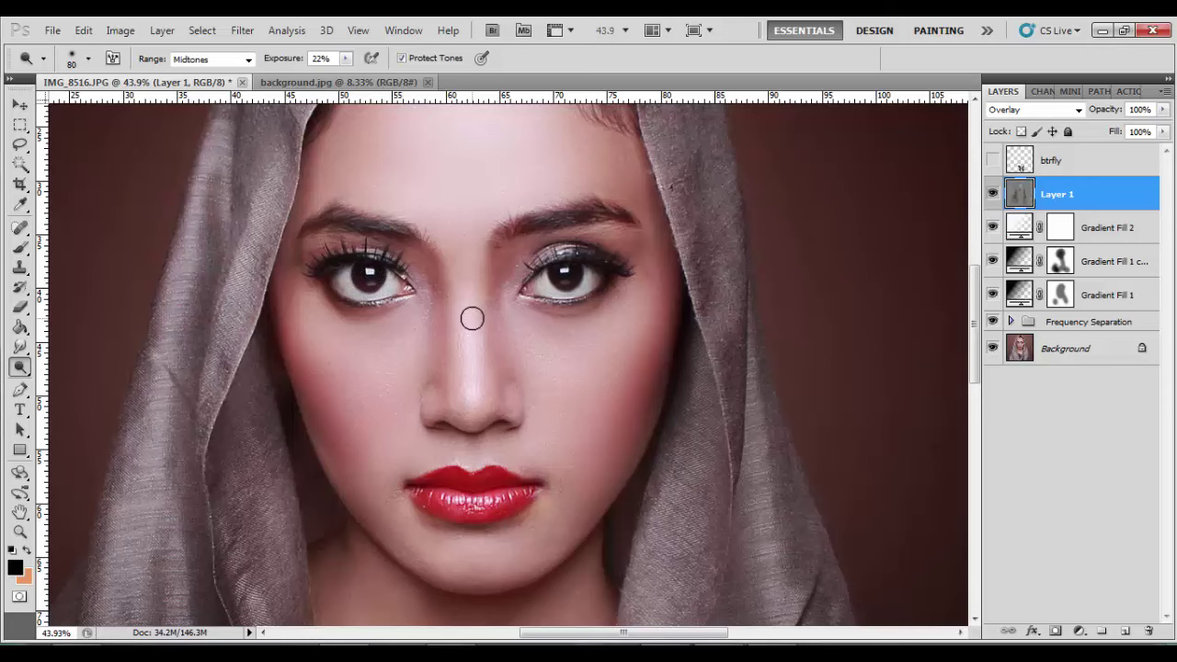
scroll(466, 276, down, 2)
key(bracketright)
key(bracketright)
key(bracketright)
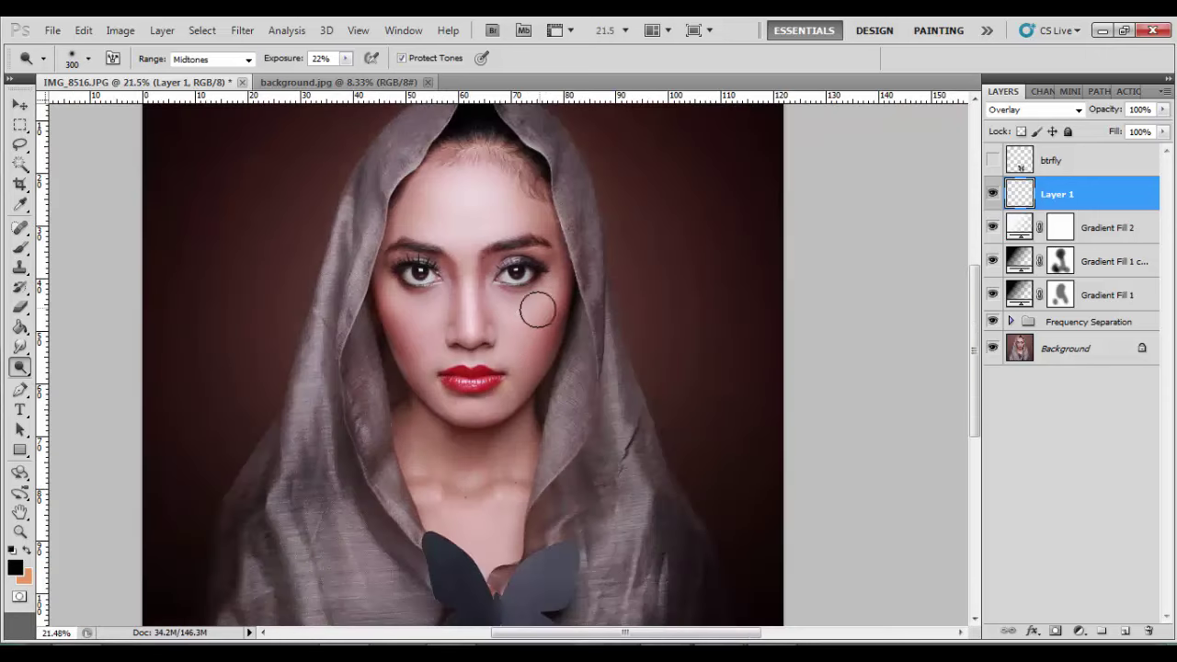
drag(428, 322, 446, 295)
Step: Set Layer 1 opacity to 79%
scroll(447, 295, down, 2)
key(bracketright)
key(bracketright)
key(bracketright)
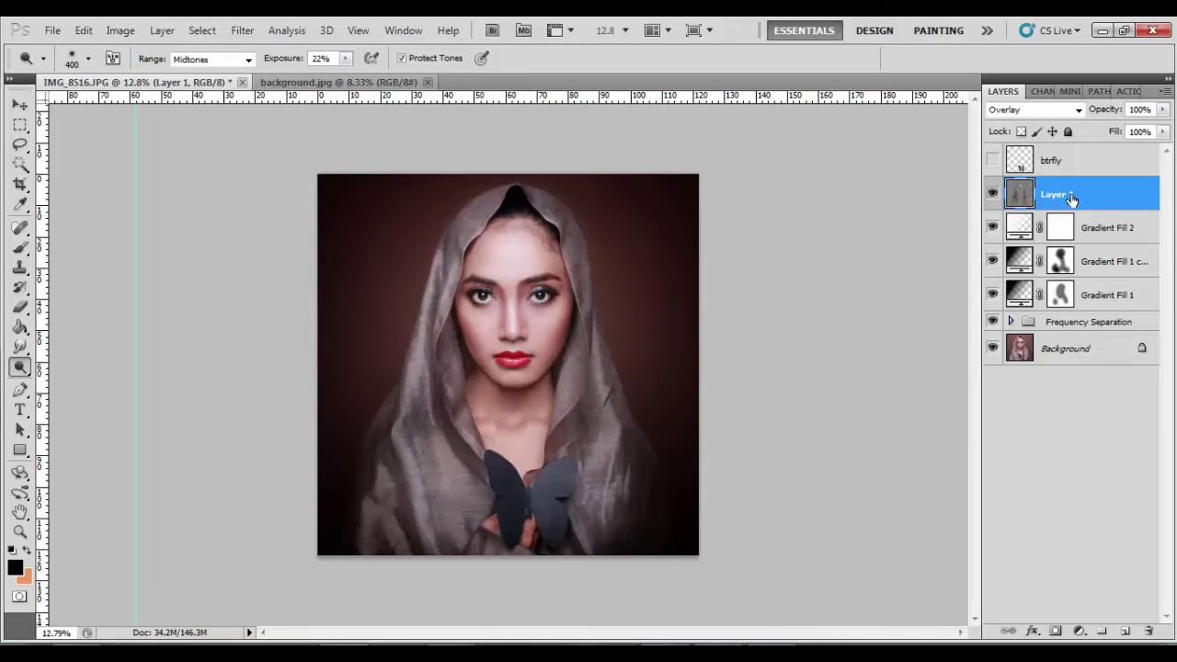
click(1163, 109)
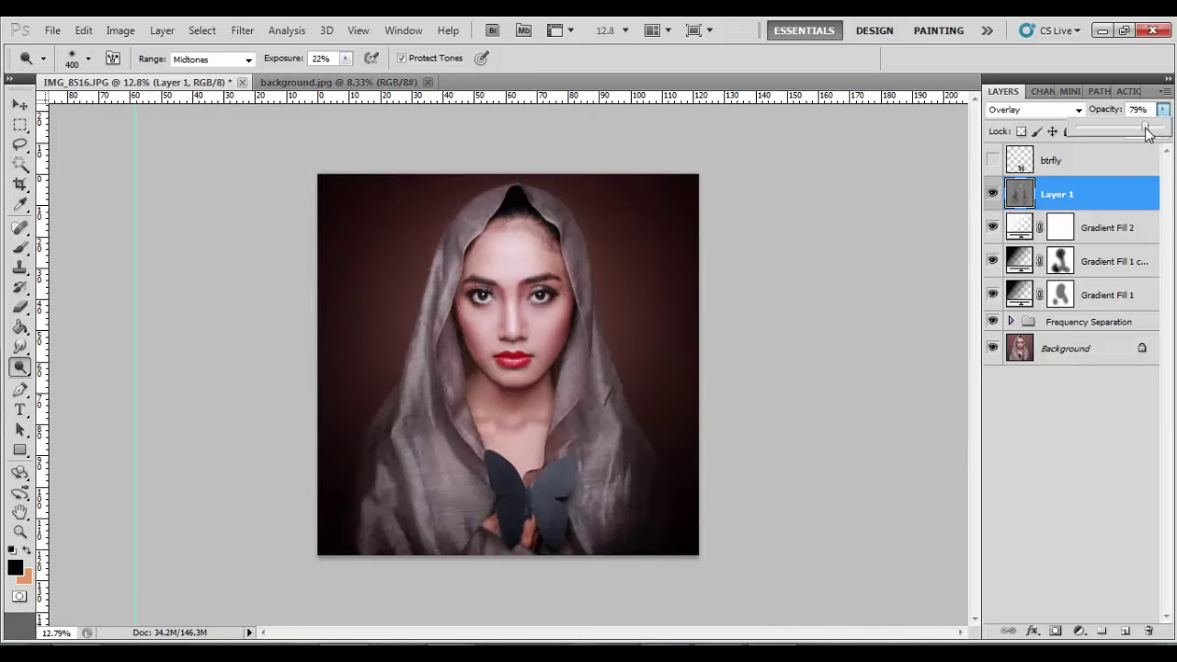
click(993, 193)
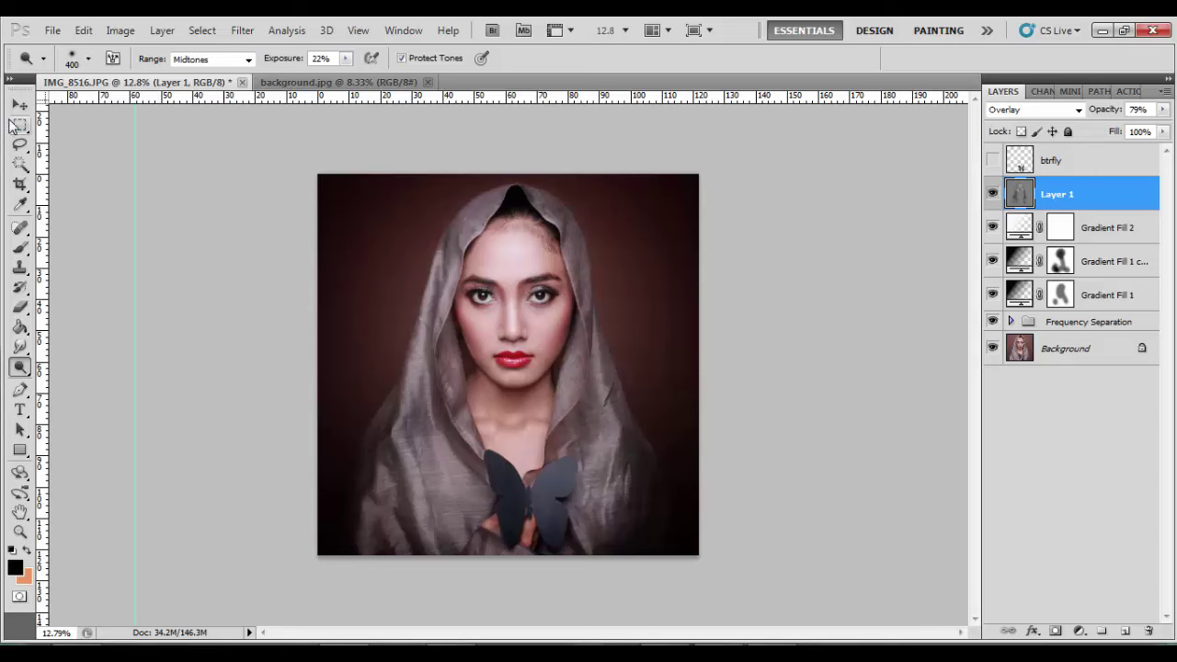
key(v)
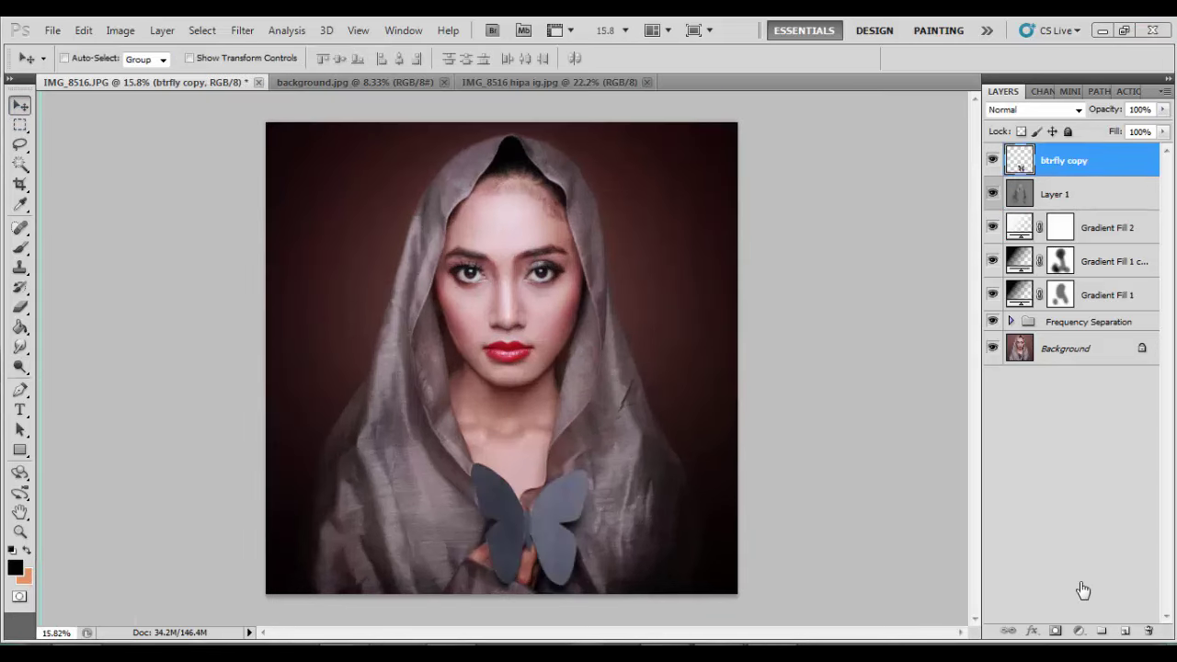
Step: Shrink the butterfly with Free Transform
key(ctrl+t)
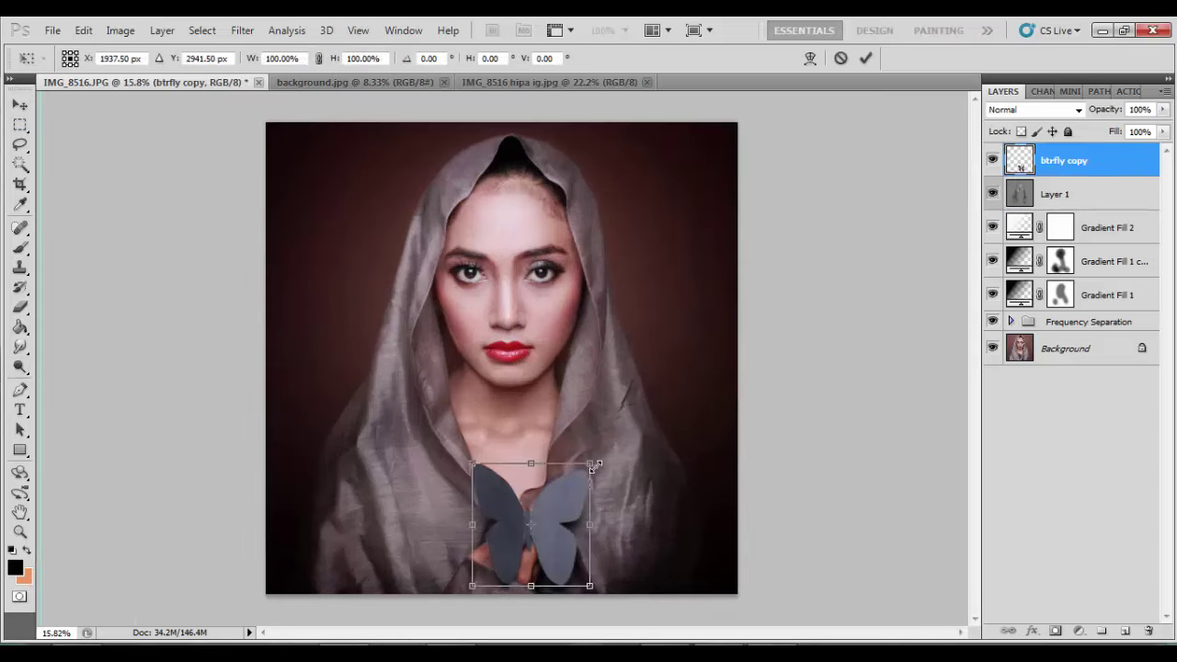
mouse_move(588, 467)
mouse_down()
mouse_move(576, 476)
mouse_move(611, 478)
mouse_up()
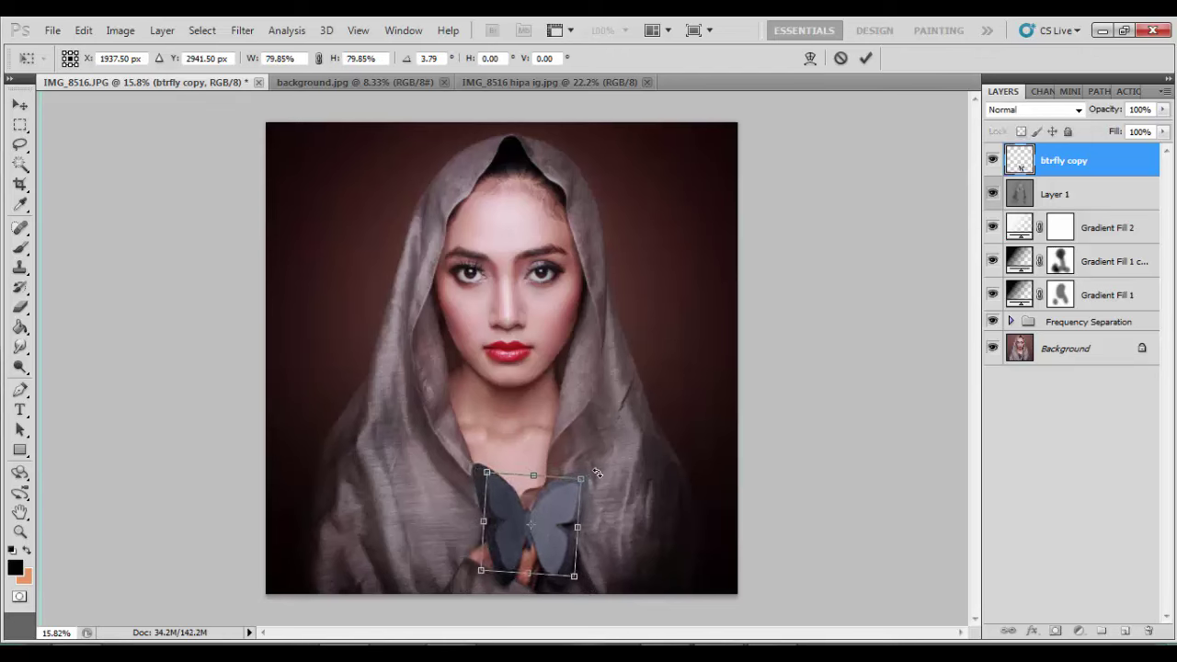
key(Return)
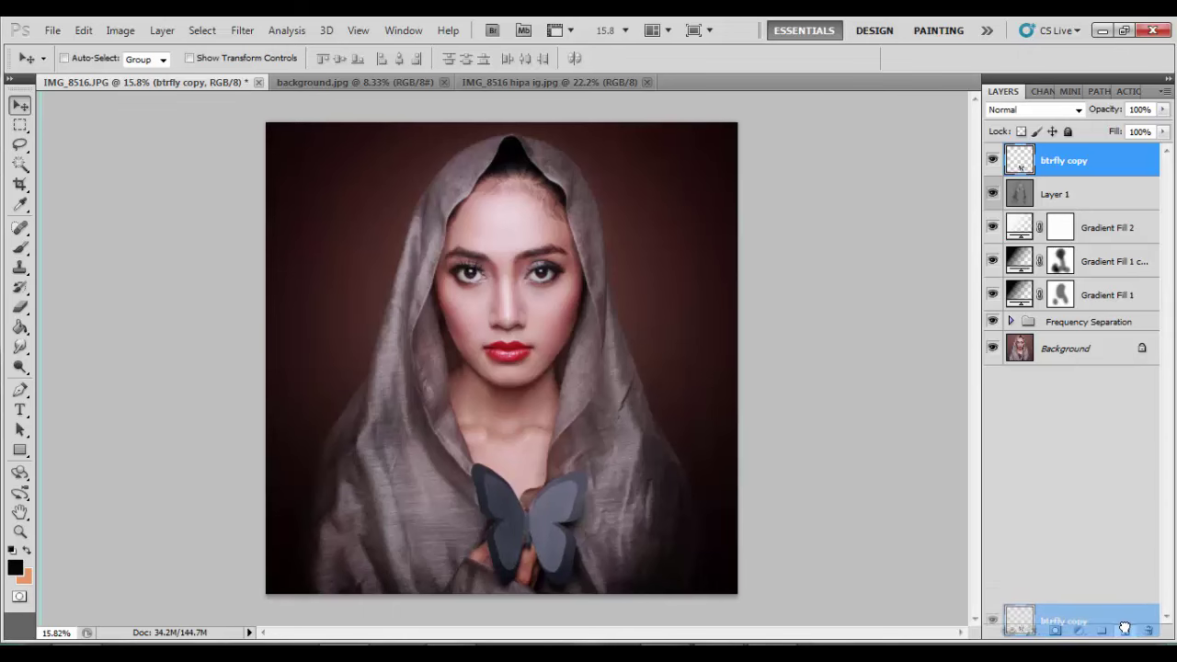
Step: Duplicate the butterfly, move it beside the face, flip it horizontally and tilt it
drag(1100, 170, 1124, 631)
mouse_move(542, 508)
mouse_down()
mouse_move(529, 385)
mouse_move(413, 361)
mouse_up()
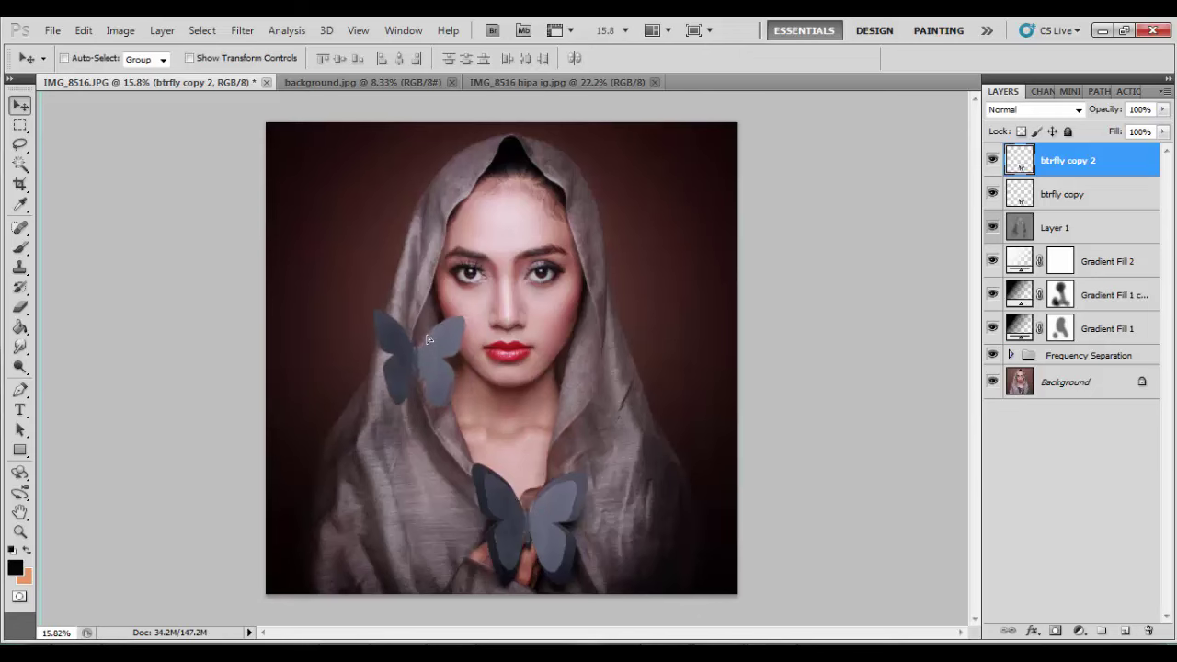
scroll(413, 361, up, 1)
key(ctrl+t)
right_click(411, 356)
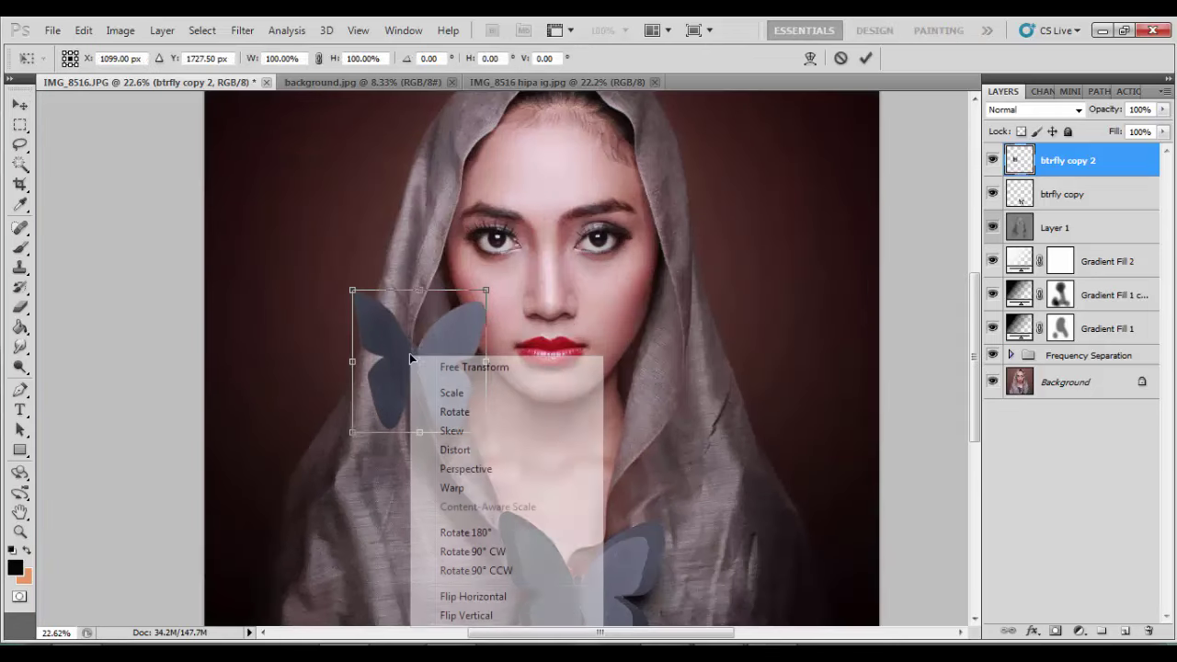
click(459, 589)
mouse_move(482, 372)
mouse_down()
mouse_move(467, 349)
mouse_move(440, 355)
mouse_move(429, 299)
mouse_move(440, 290)
mouse_up()
key(Return)
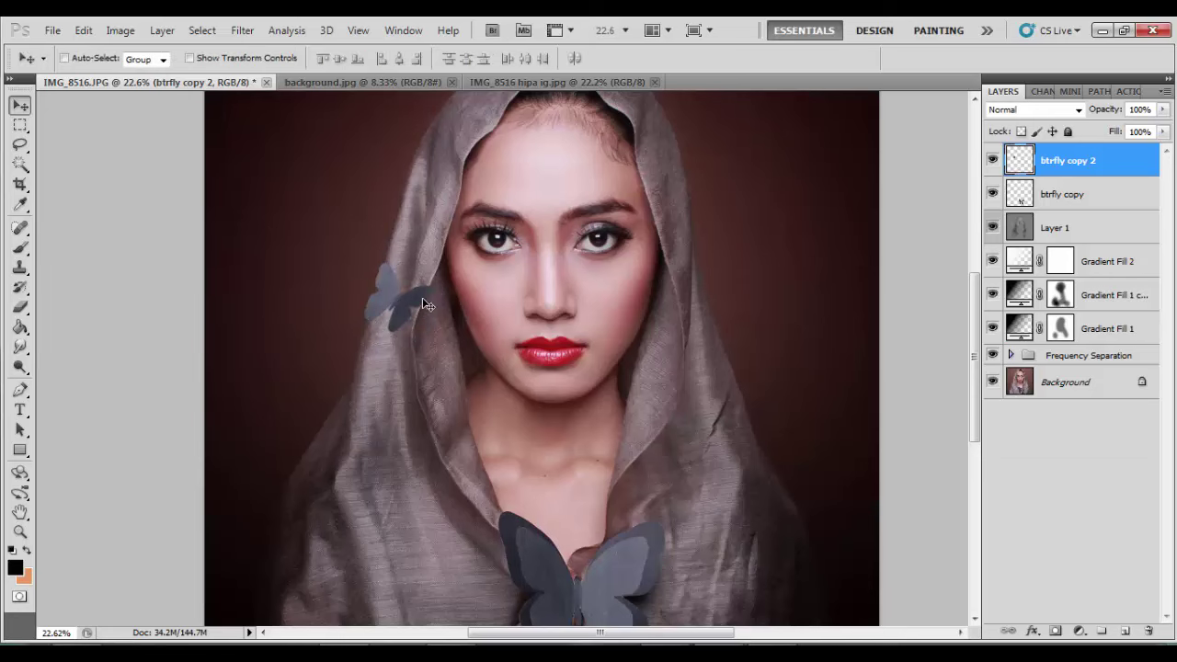
Step: Rotate the small butterfly about -9° and hide its layer
key(ctrl+t)
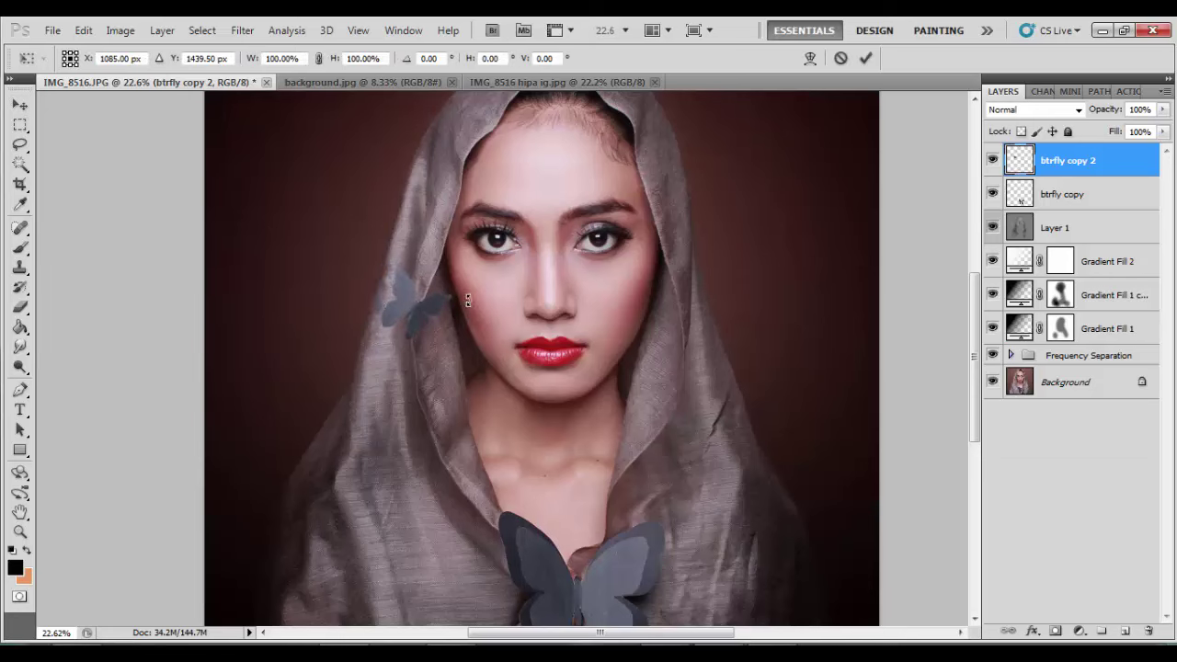
drag(486, 256, 478, 246)
key(Return)
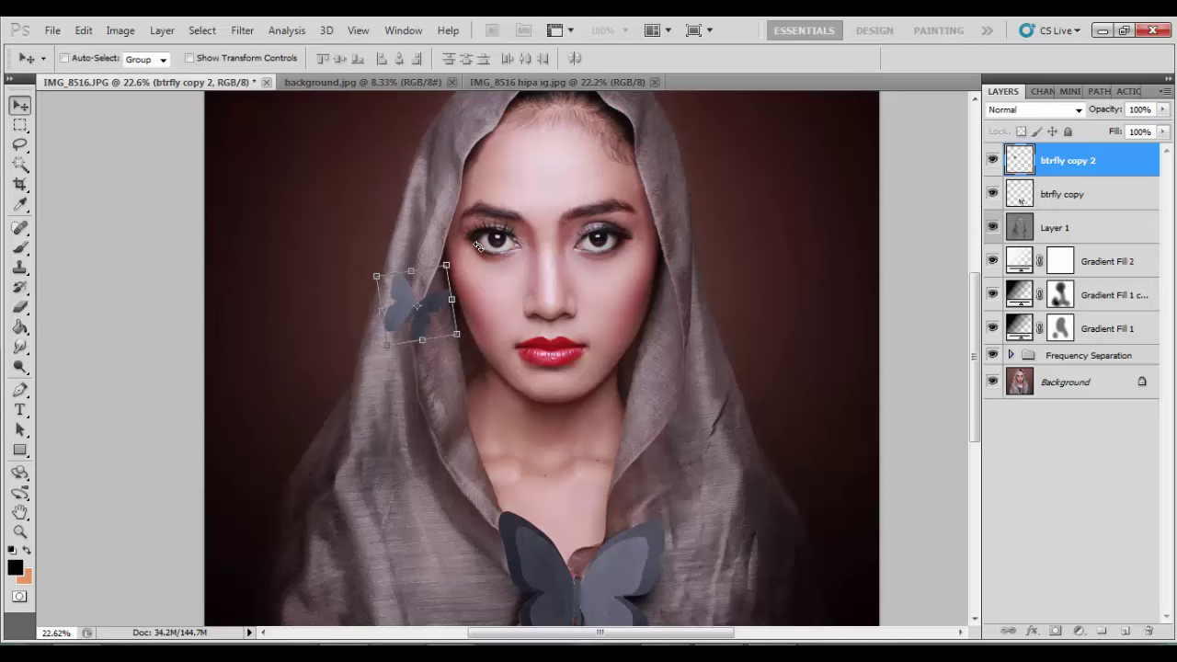
scroll(501, 261, down, 1)
scroll(794, 267, up, 1)
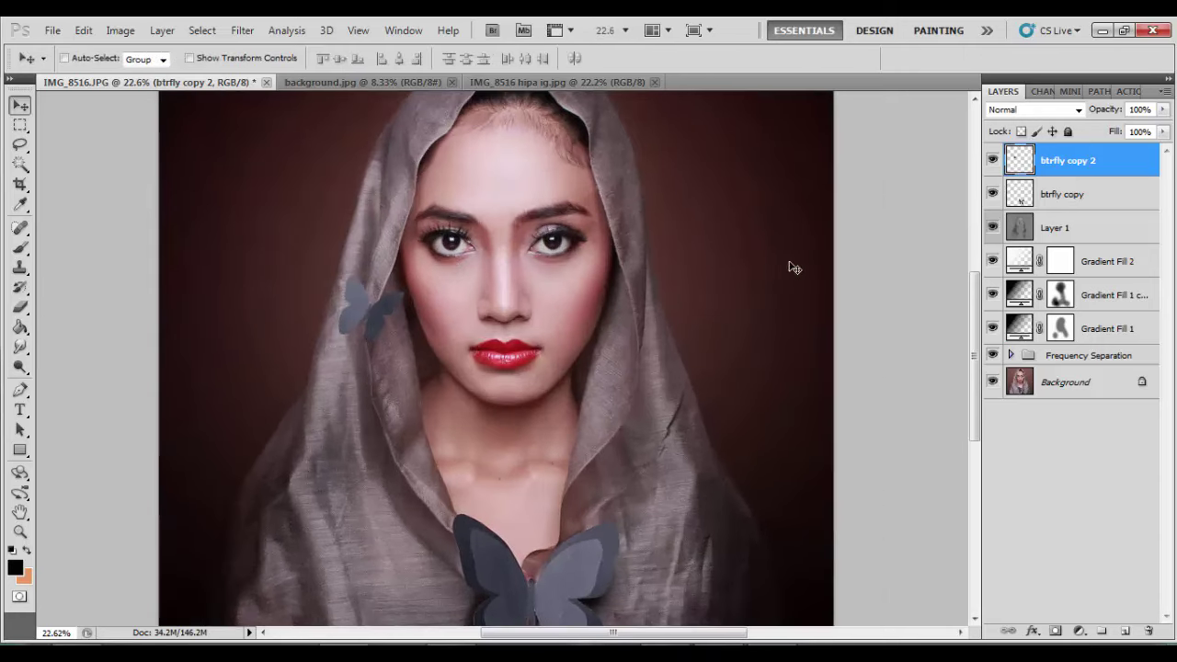
click(993, 161)
Step: Hide the other butterfly copy and open Liquify zoomed in on the face
click(1091, 229)
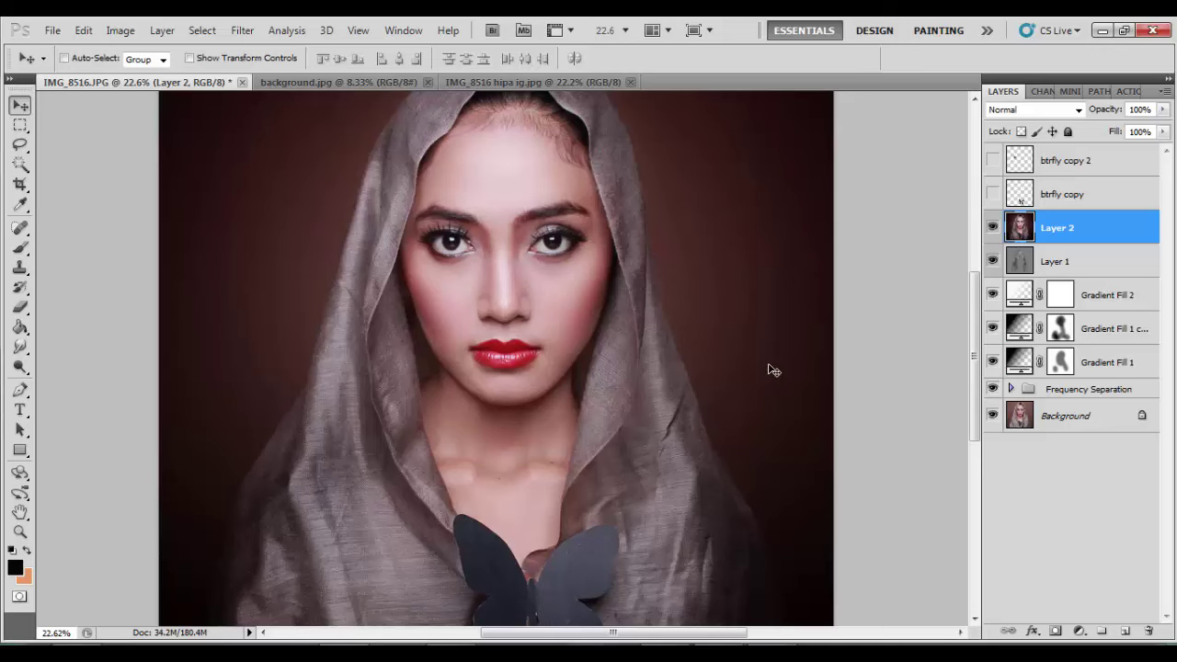
key(shift+ctrl+x)
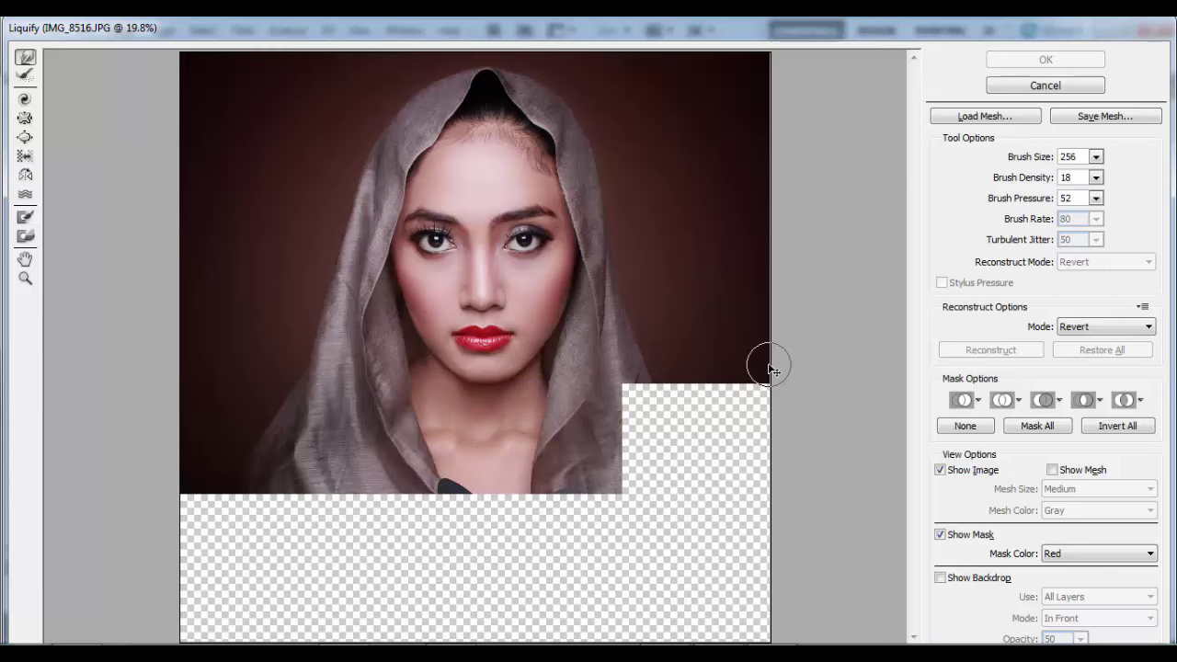
key(z)
click(596, 284)
click(611, 304)
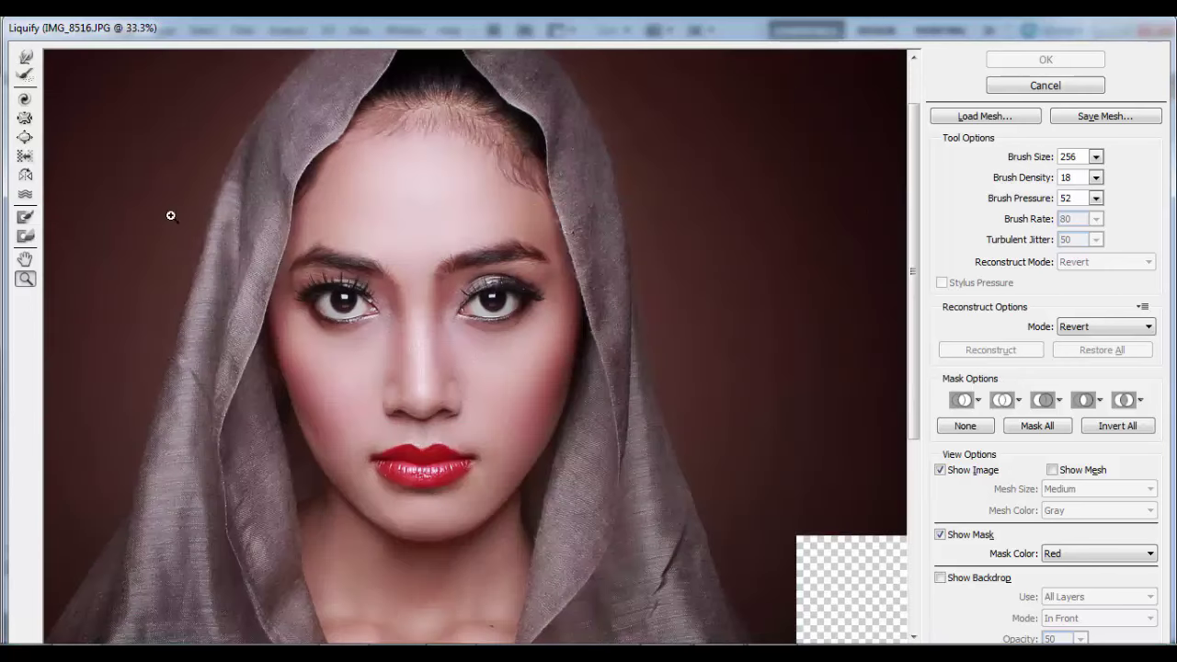
Step: Forward Warp the right cheek, jawline and hood edge, then apply Liquify
click(26, 57)
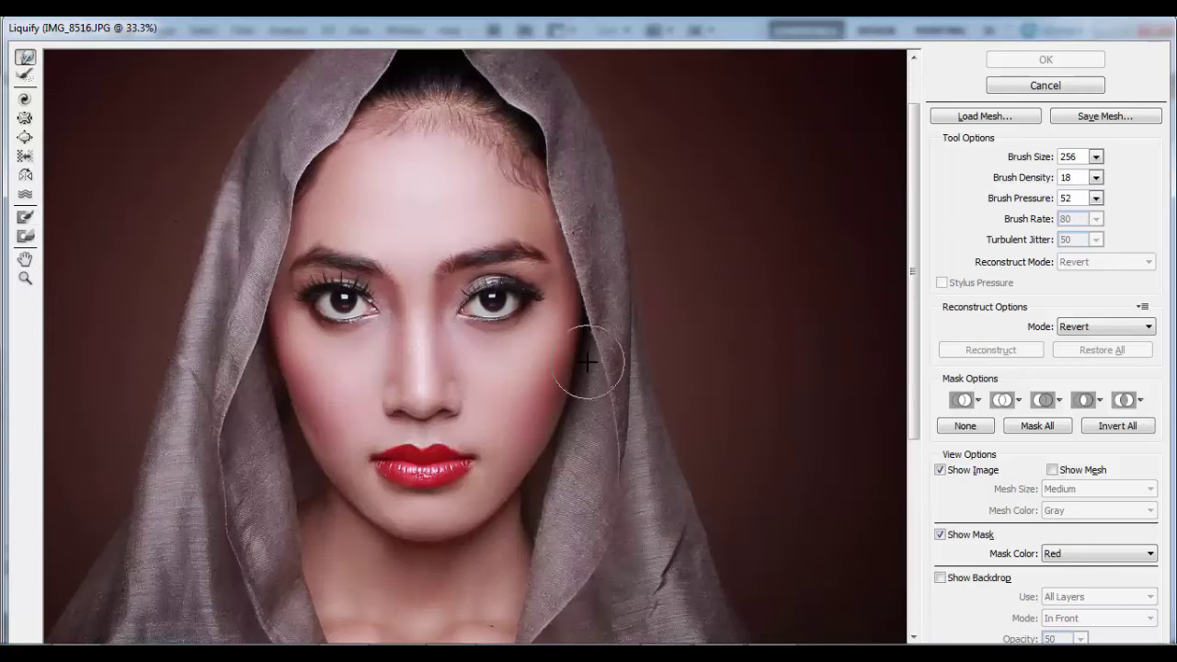
drag(599, 349, 604, 349)
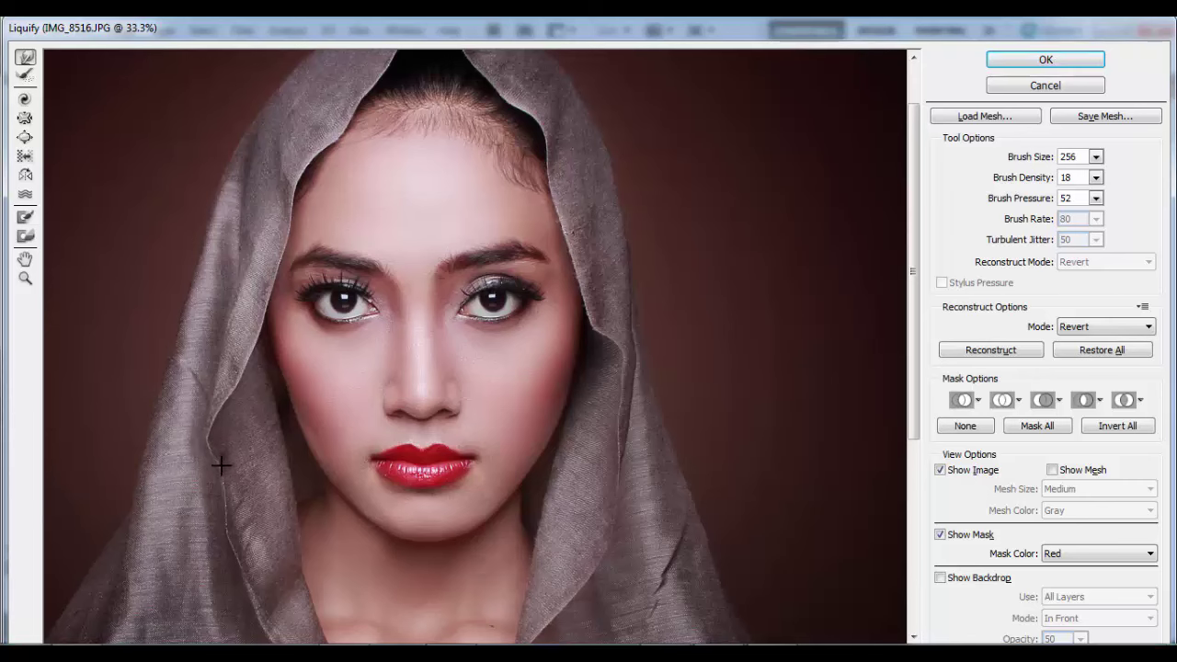
mouse_move(224, 466)
mouse_down()
mouse_move(210, 420)
mouse_move(239, 412)
mouse_move(221, 394)
mouse_up()
click(1039, 60)
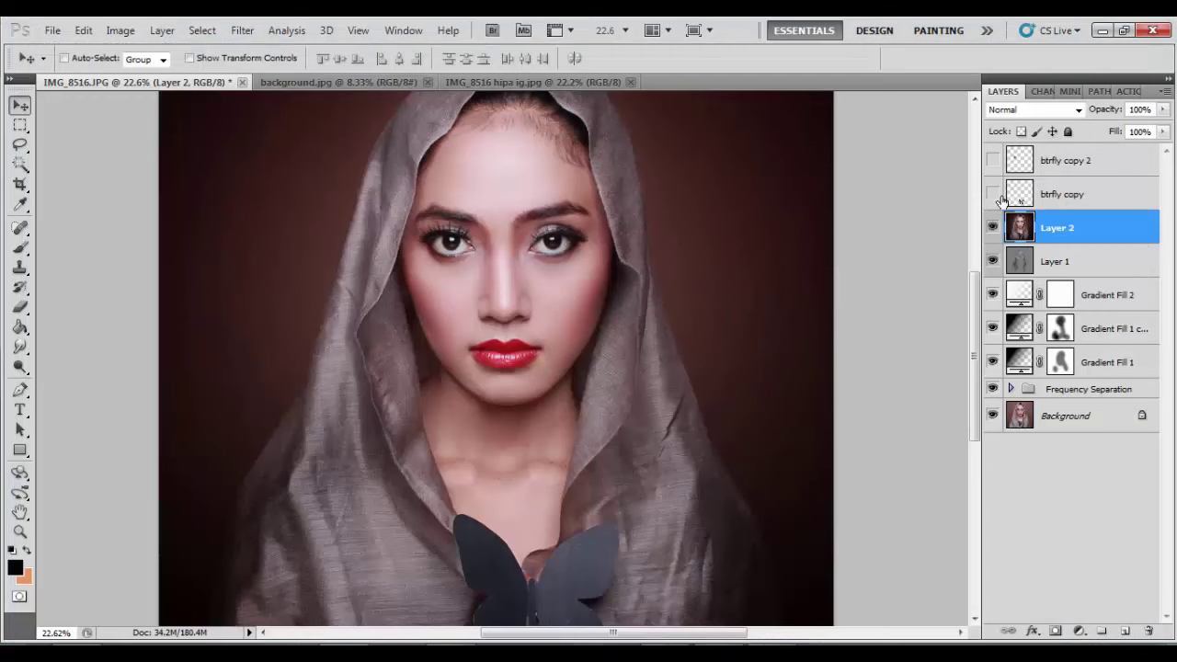
Step: Show the small butterfly layer again and nudge it slightly right
click(993, 161)
click(1071, 162)
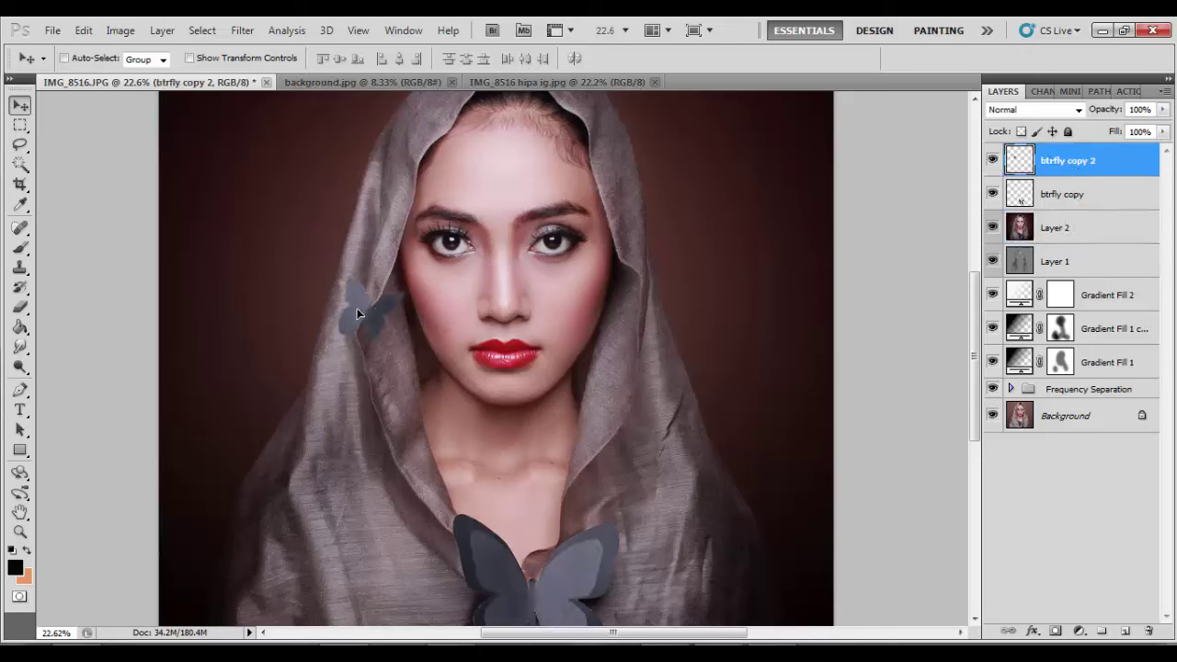
mouse_move(368, 326)
mouse_down()
mouse_move(376, 318)
mouse_move(373, 329)
mouse_up()
Step: Duplicate it as btrfly copy 3, rotated and placed on the right hood edge by the eye
key(ctrl+j)
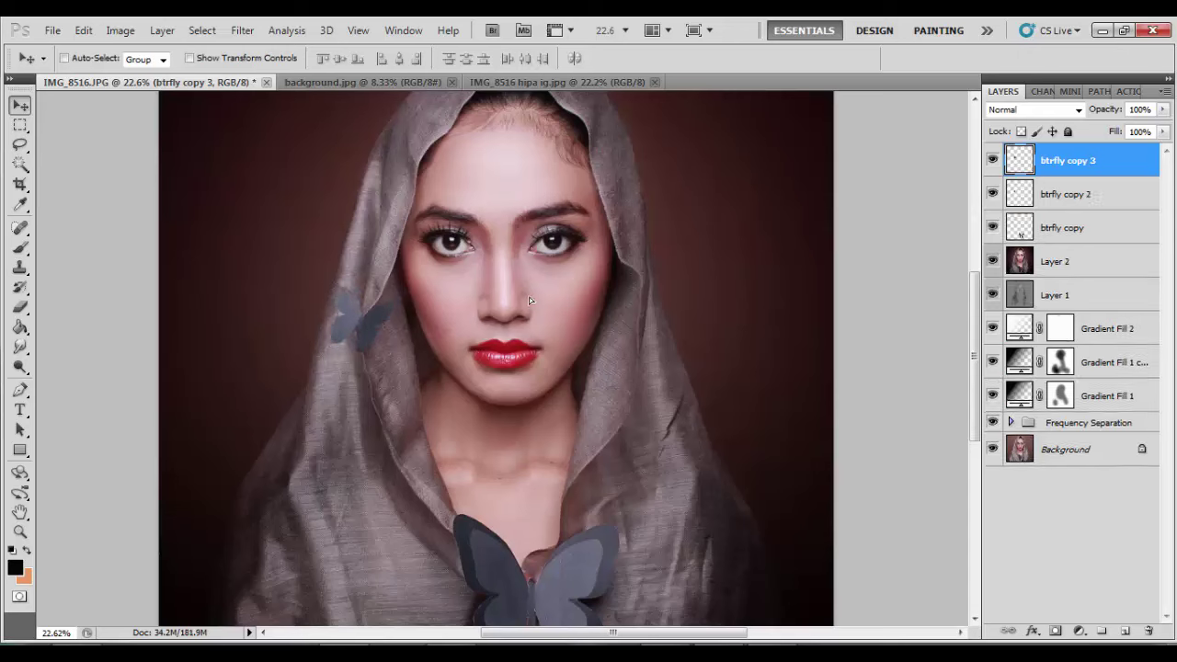
drag(631, 278, 674, 262)
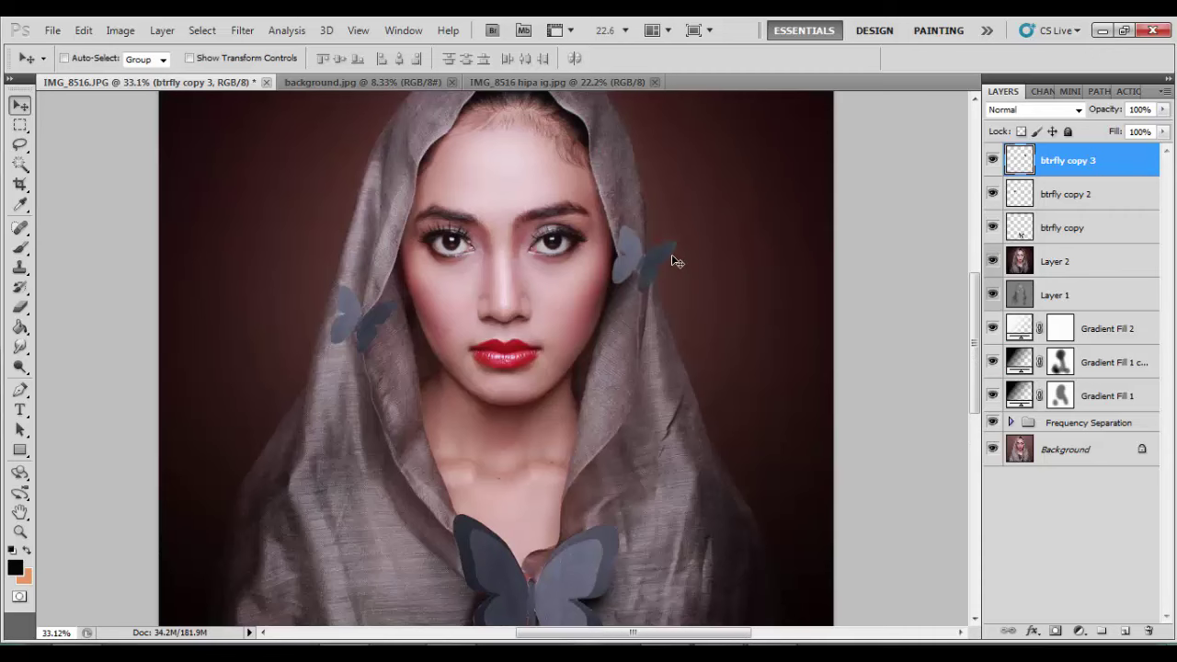
scroll(674, 262, up, 1)
scroll(674, 262, up, 1)
key(ctrl+t)
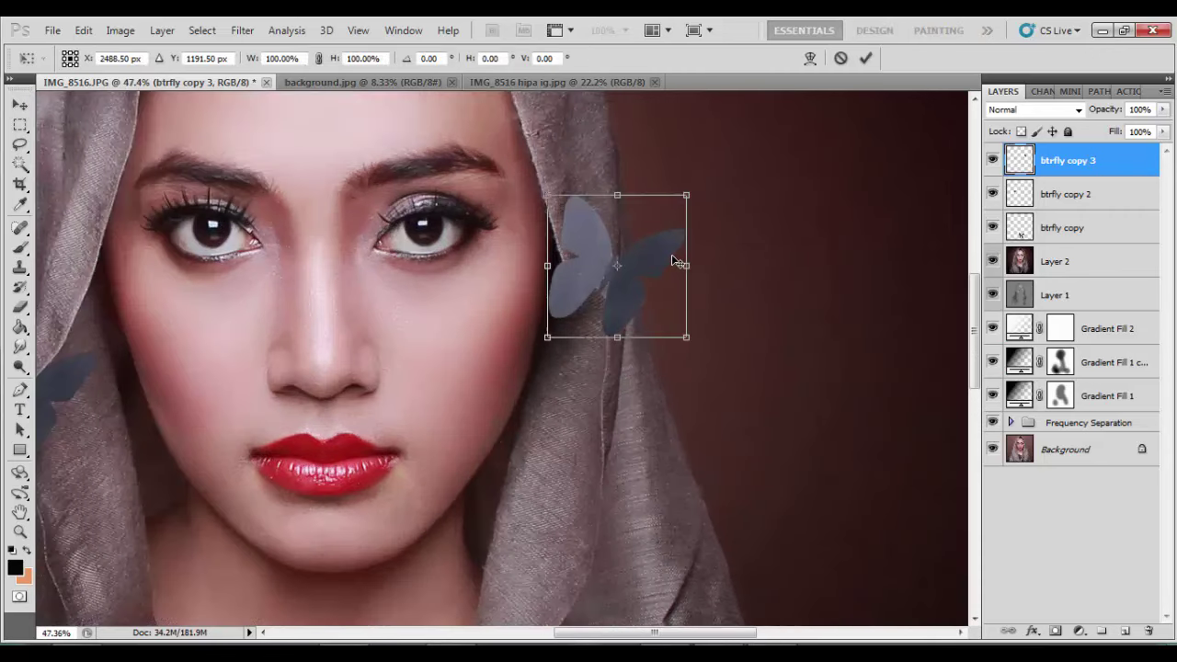
mouse_move(674, 262)
mouse_down()
mouse_move(583, 177)
mouse_move(566, 207)
mouse_up()
key(Return)
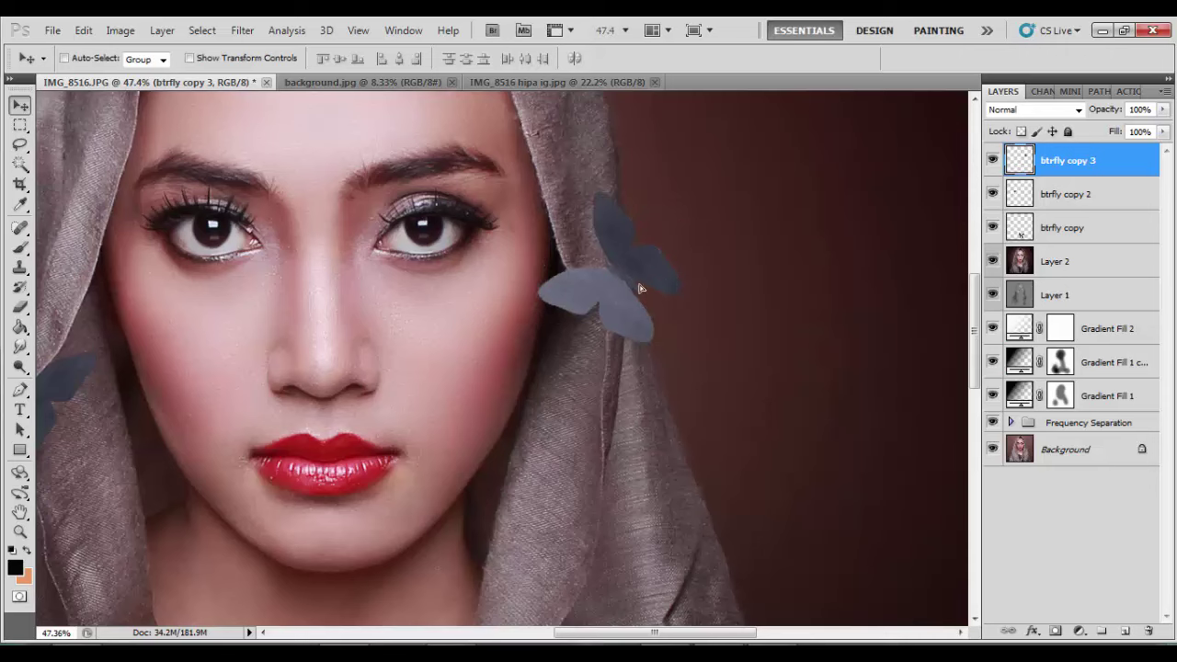
drag(671, 267, 628, 269)
key(l)
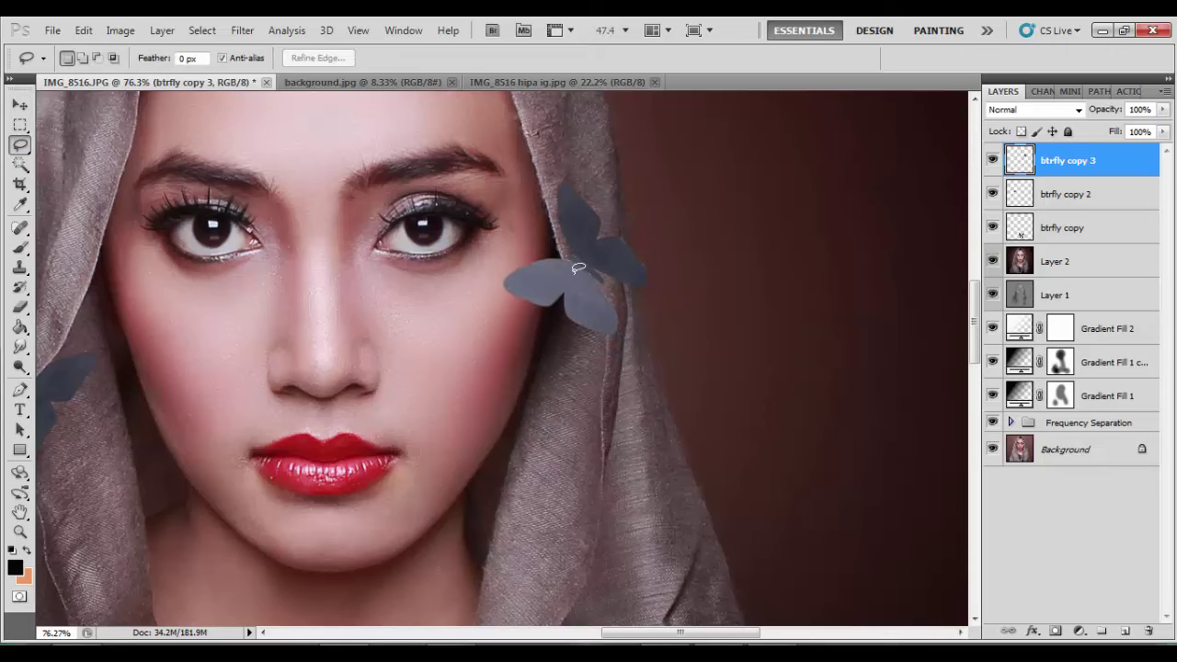
scroll(578, 267, up, 4)
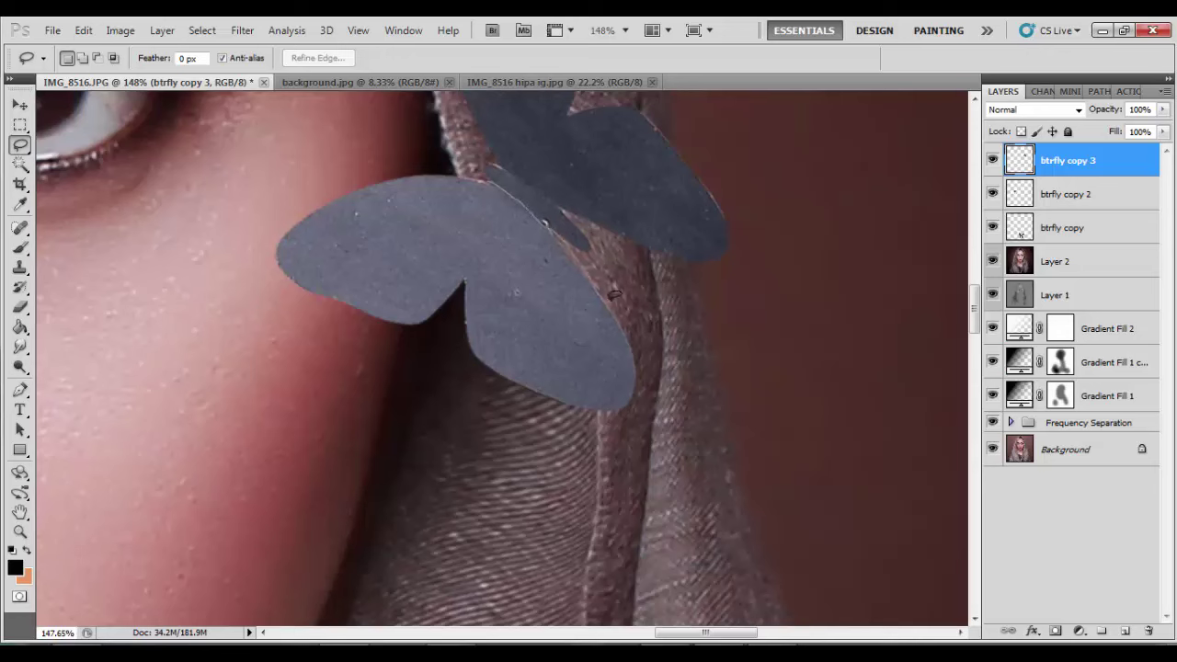
Step: Lasso and delete the butterfly area overlapping the hood fold, then deselect
drag(613, 294, 492, 177)
click(492, 176)
mouse_move(588, 260)
mouse_down()
mouse_move(450, 152)
mouse_move(490, 171)
mouse_up()
key(Delete)
click(20, 105)
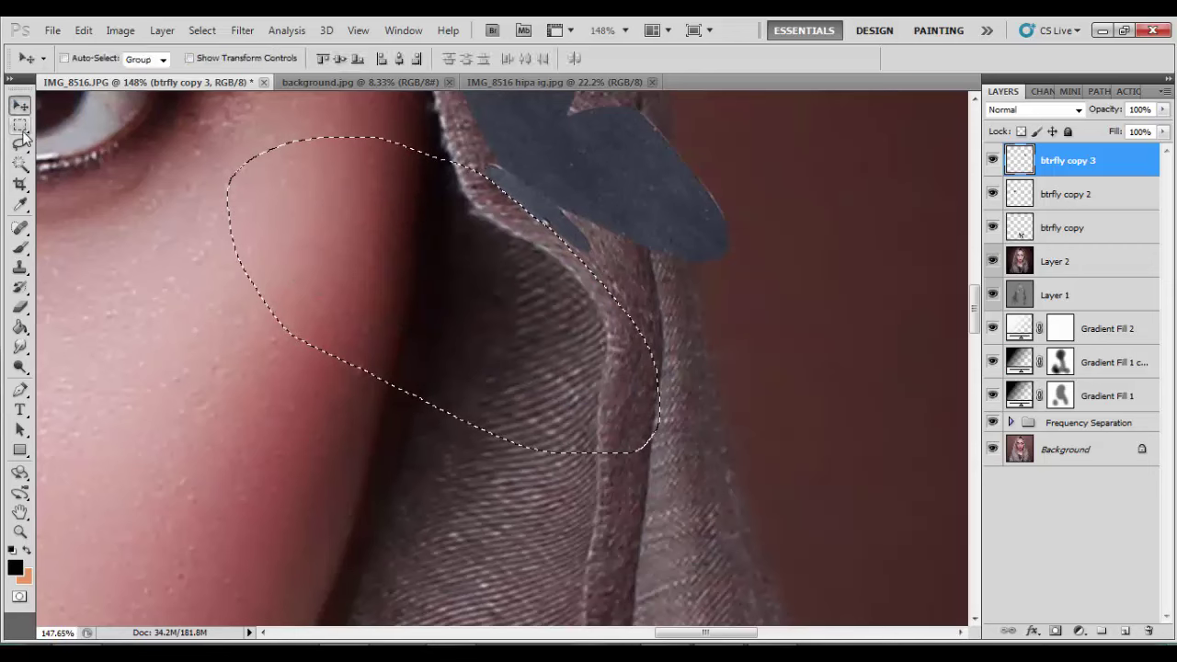
click(20, 125)
key(ctrl+d)
Step: Duplicate the trimmed butterfly layer as btrfly copy 4 and reselect btrfly copy 3
click(992, 161)
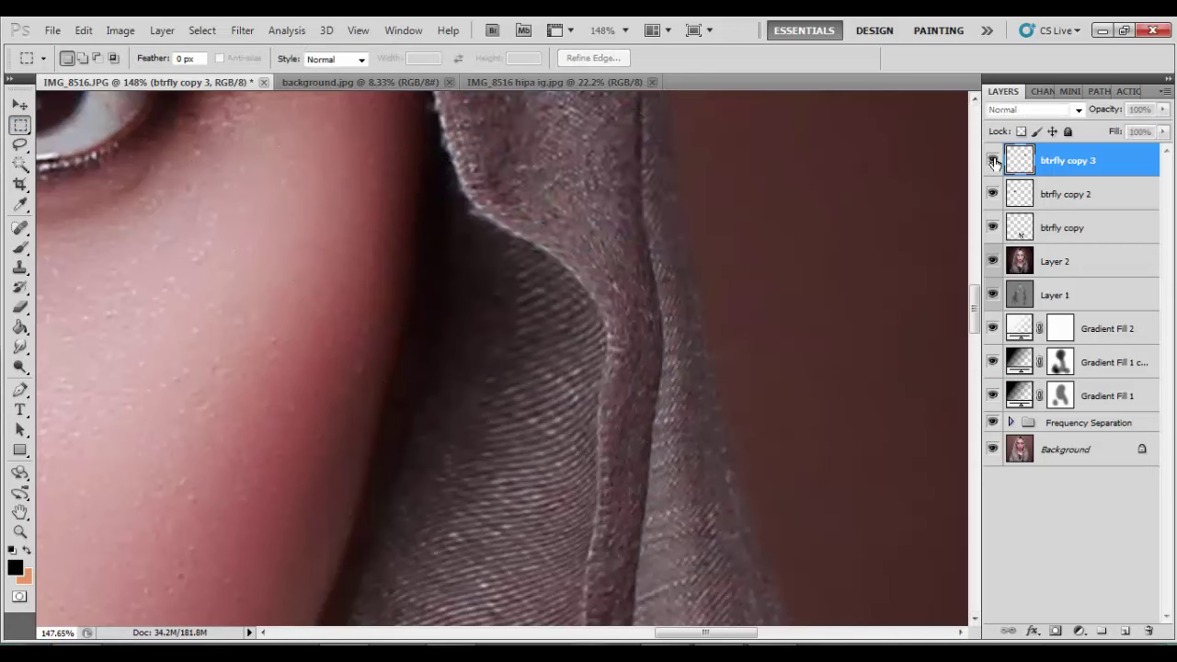
drag(1067, 161, 1125, 631)
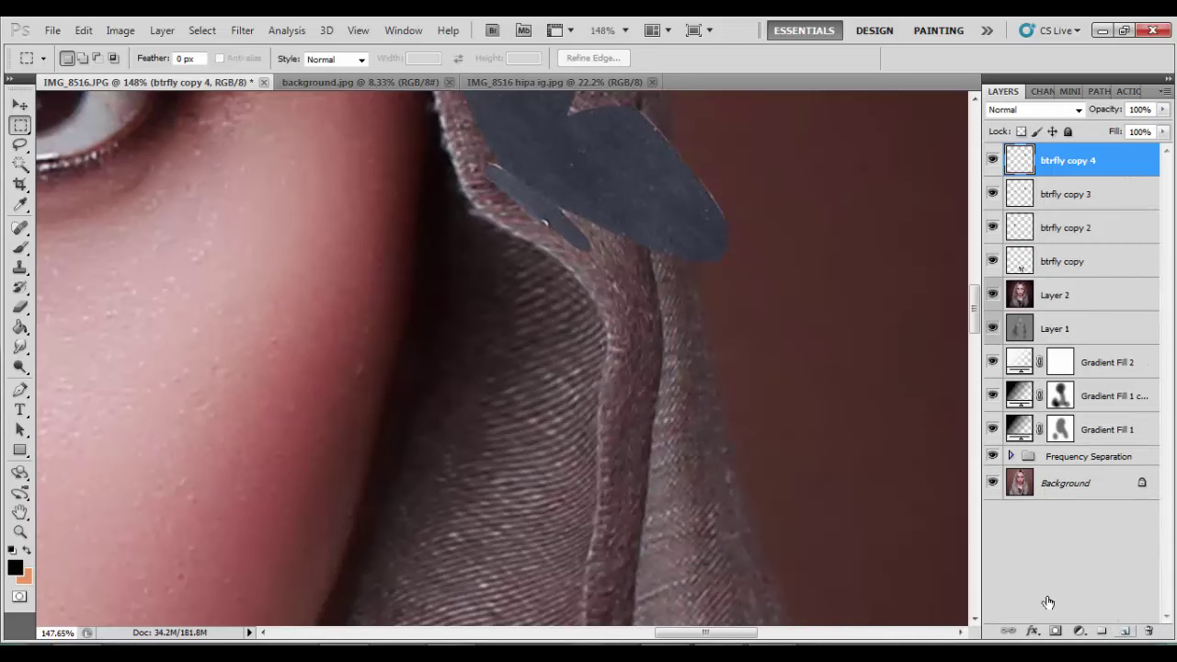
click(1057, 208)
scroll(494, 352, down, 2)
scroll(592, 216, down, 2)
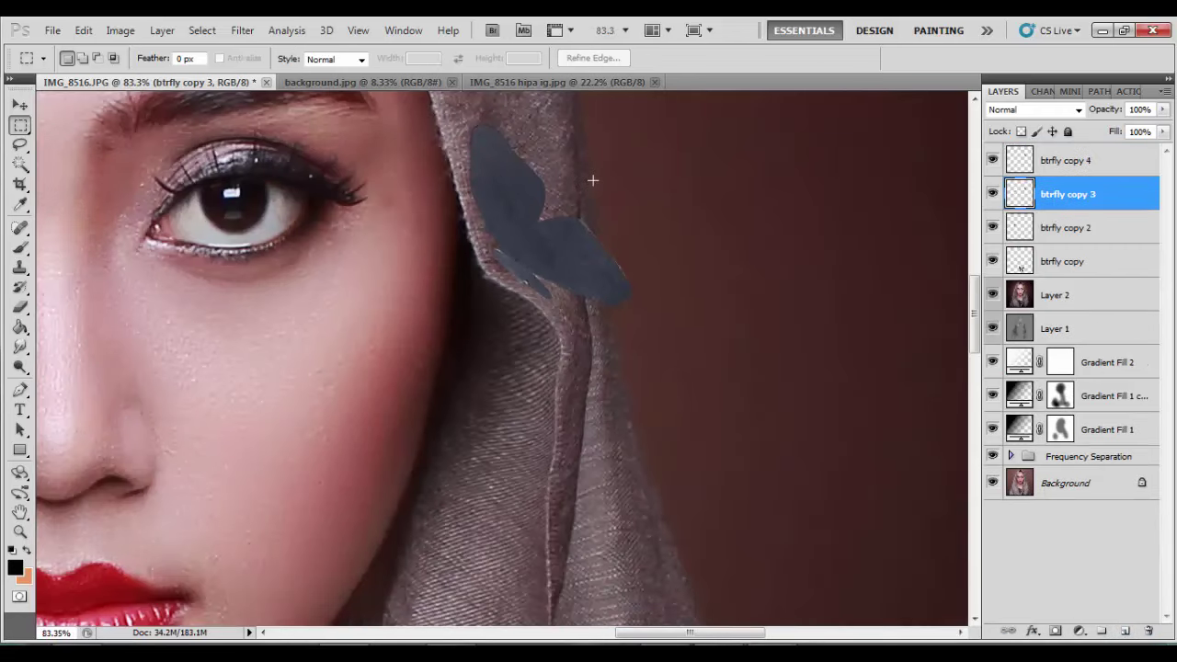
Step: Scale the butterfly slightly and tilt it about 5.6 degrees with Free Transform
key(ctrl+t)
drag(632, 120, 648, 121)
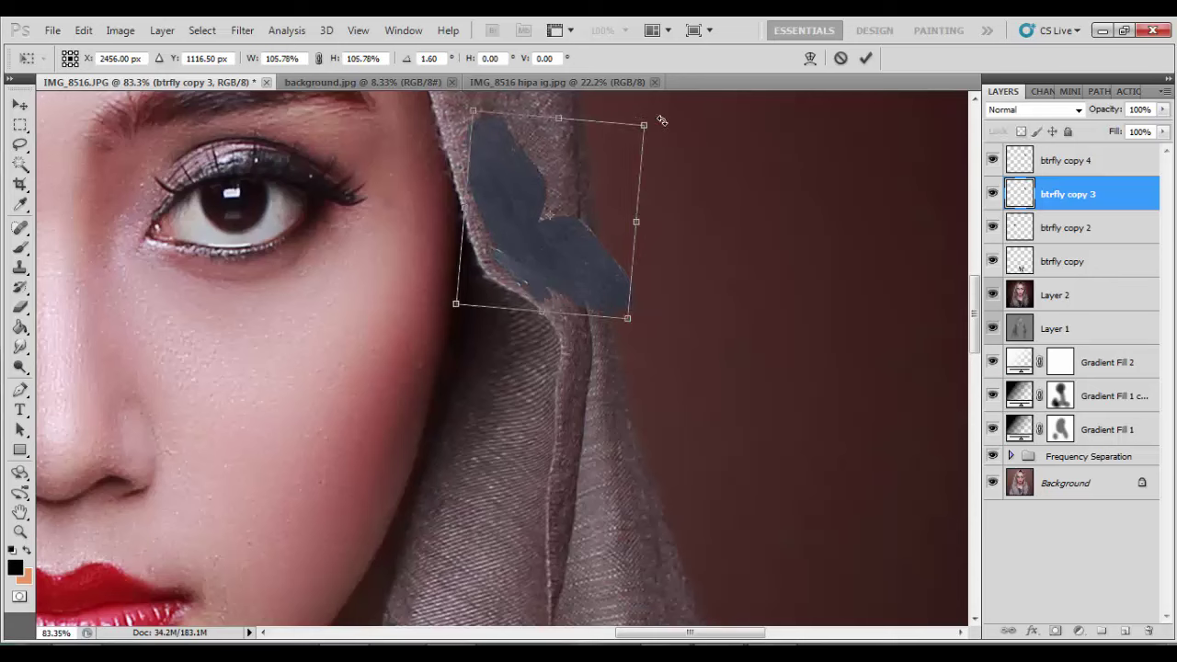
drag(570, 162, 568, 166)
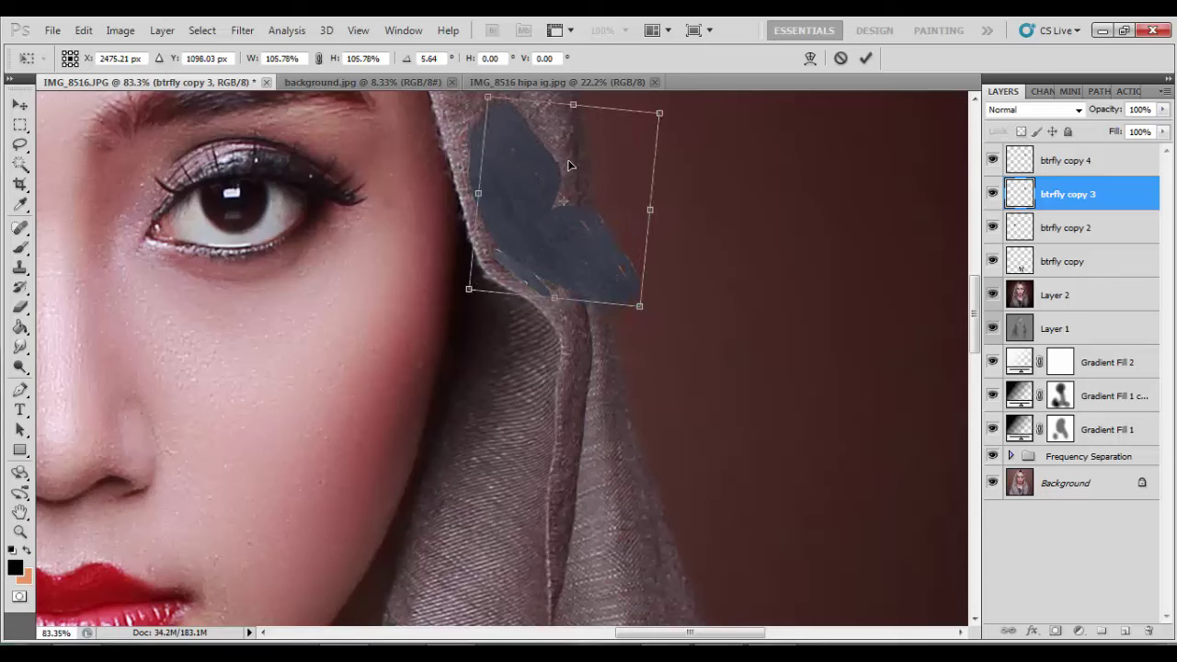
drag(639, 307, 635, 302)
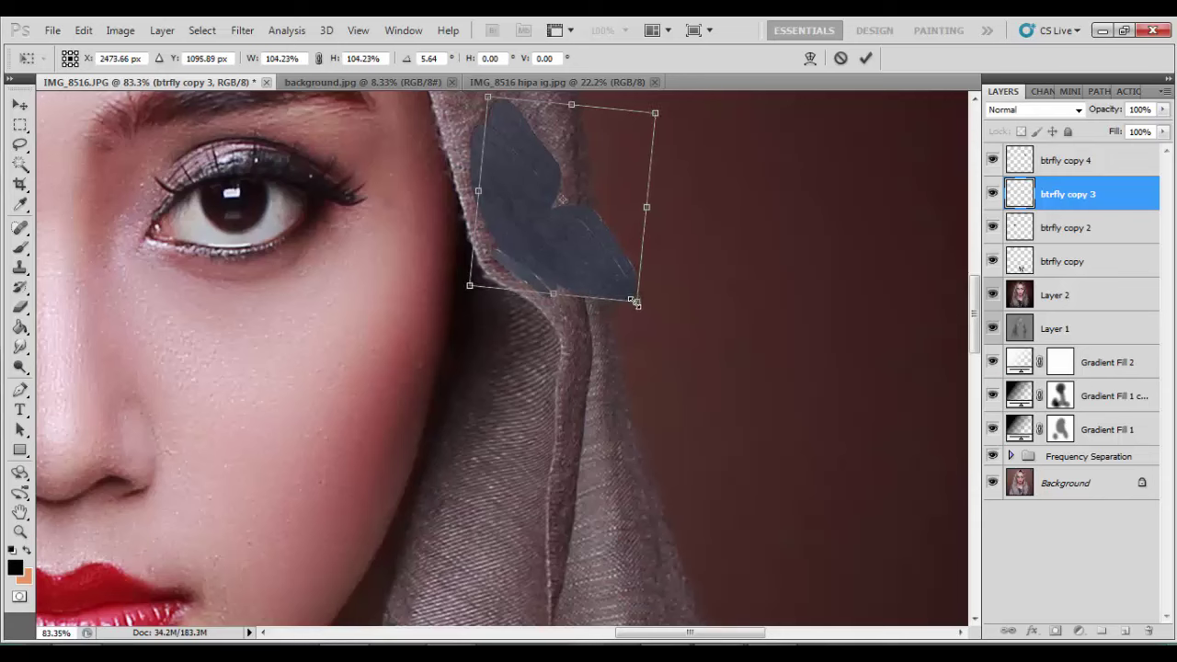
key(Return)
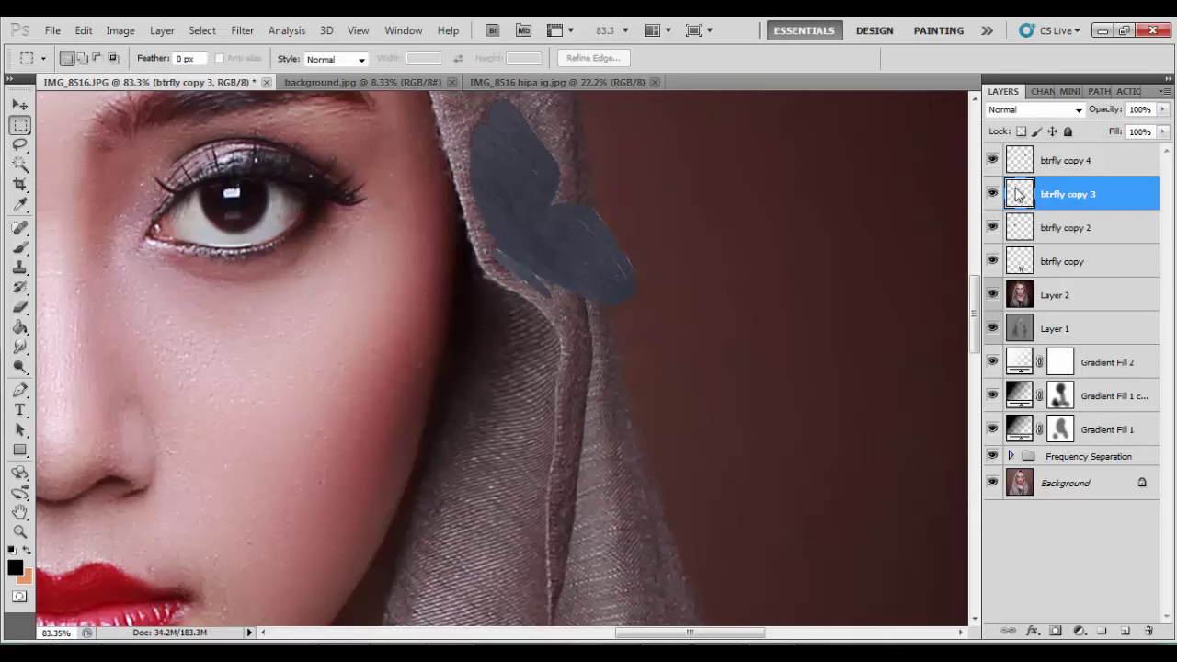
Step: Erase the butterfly's edges while btrfly copy 4 is hidden, then show it again
click(992, 160)
click(20, 307)
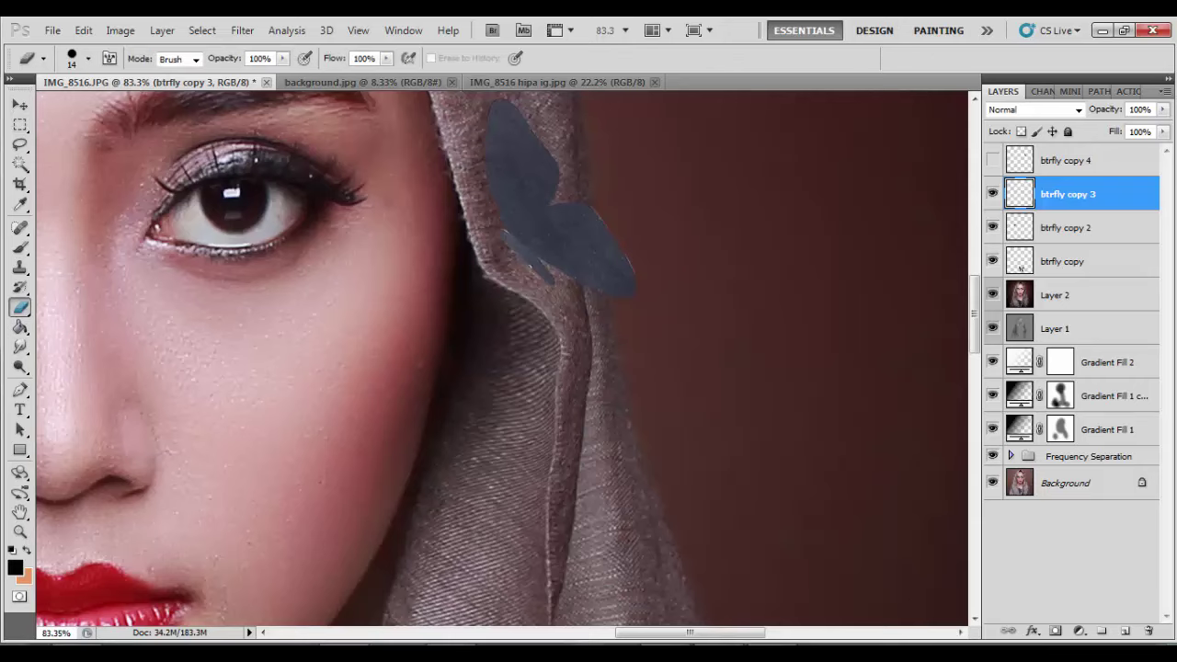
scroll(556, 267, up, 2)
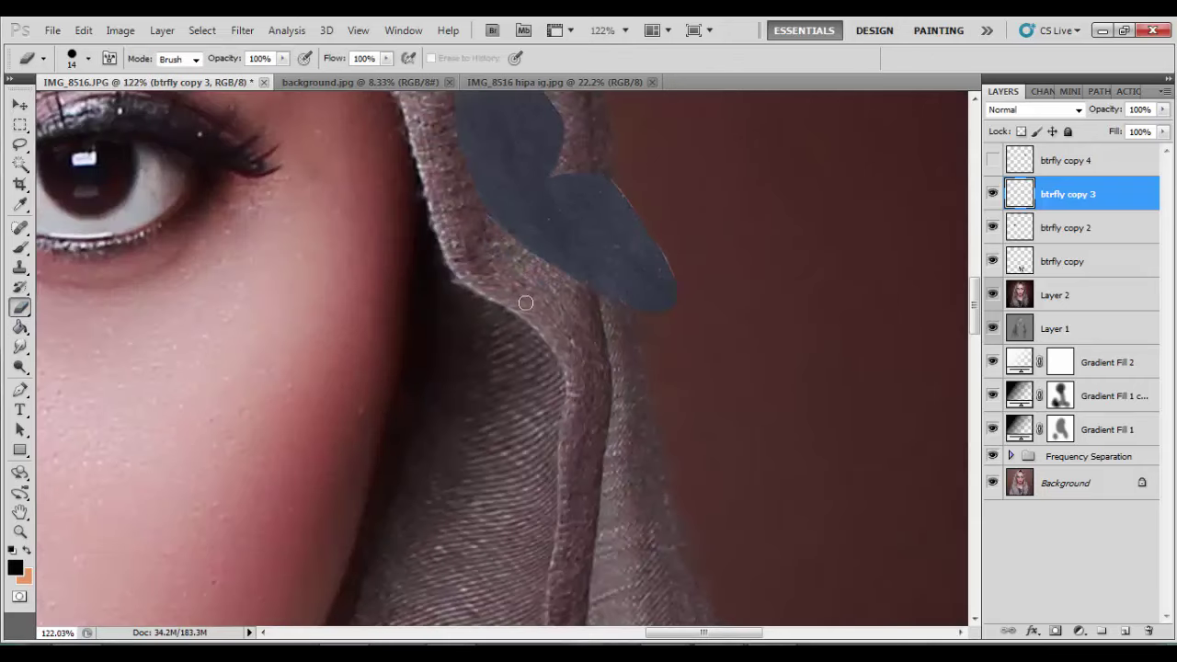
click(992, 160)
key(v)
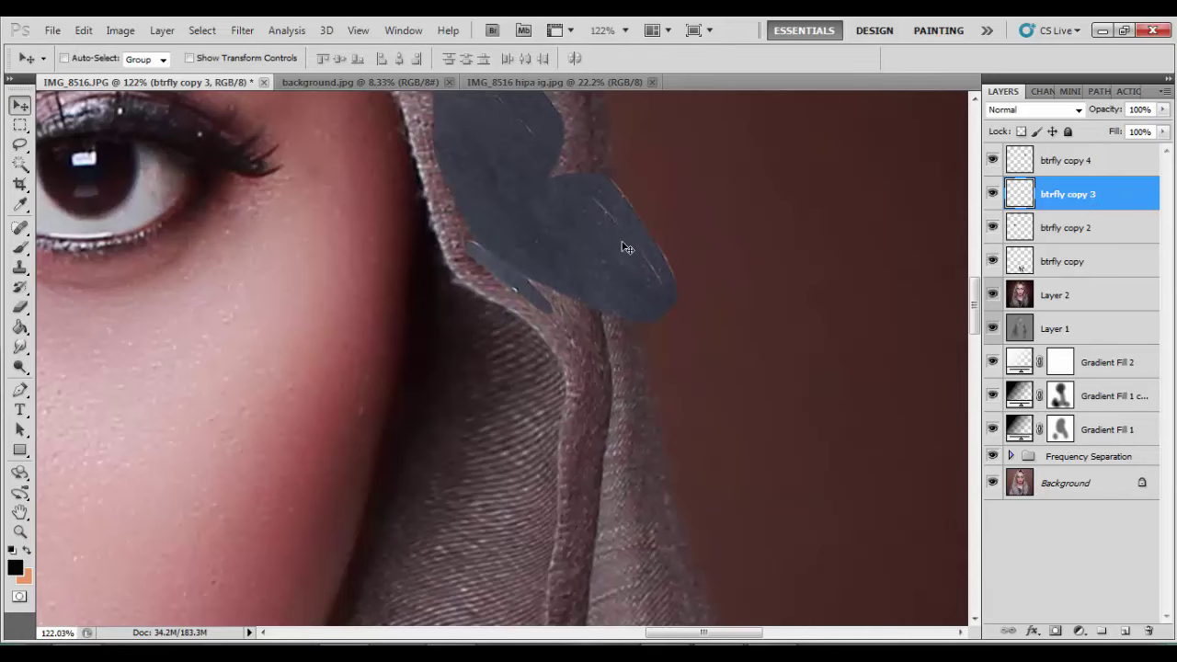
scroll(634, 256, up, 3)
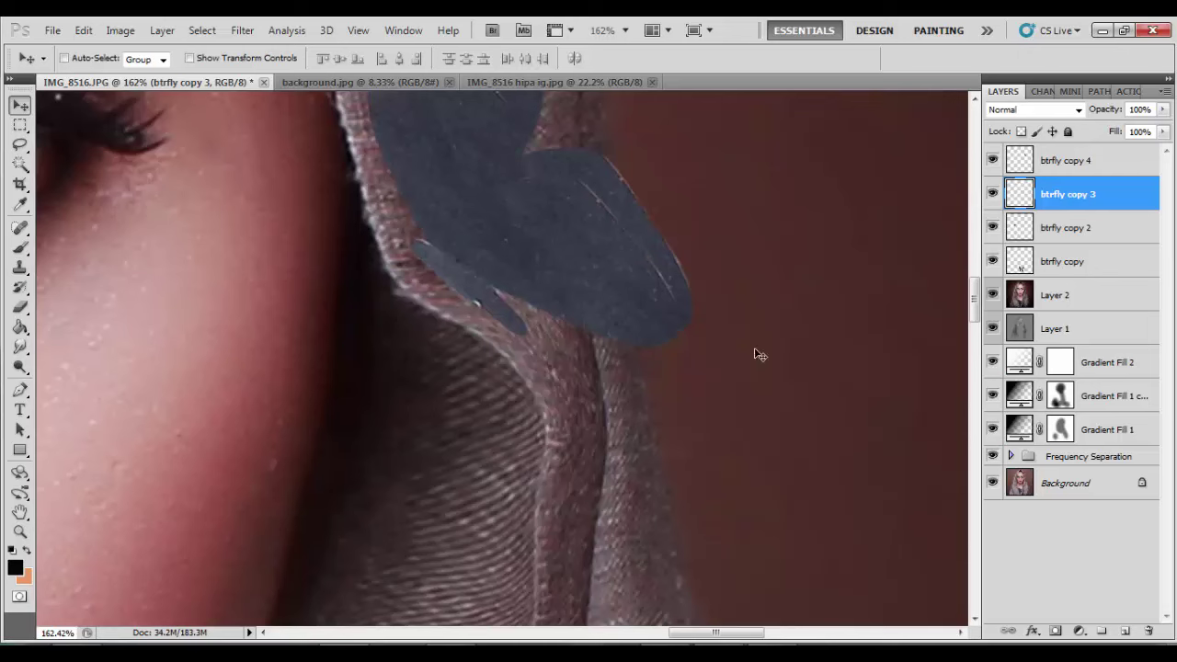
Step: Add a Curves adjustment clipped to the butterfly and raise the curve to brighten it
click(1079, 630)
click(1039, 368)
right_click(1109, 195)
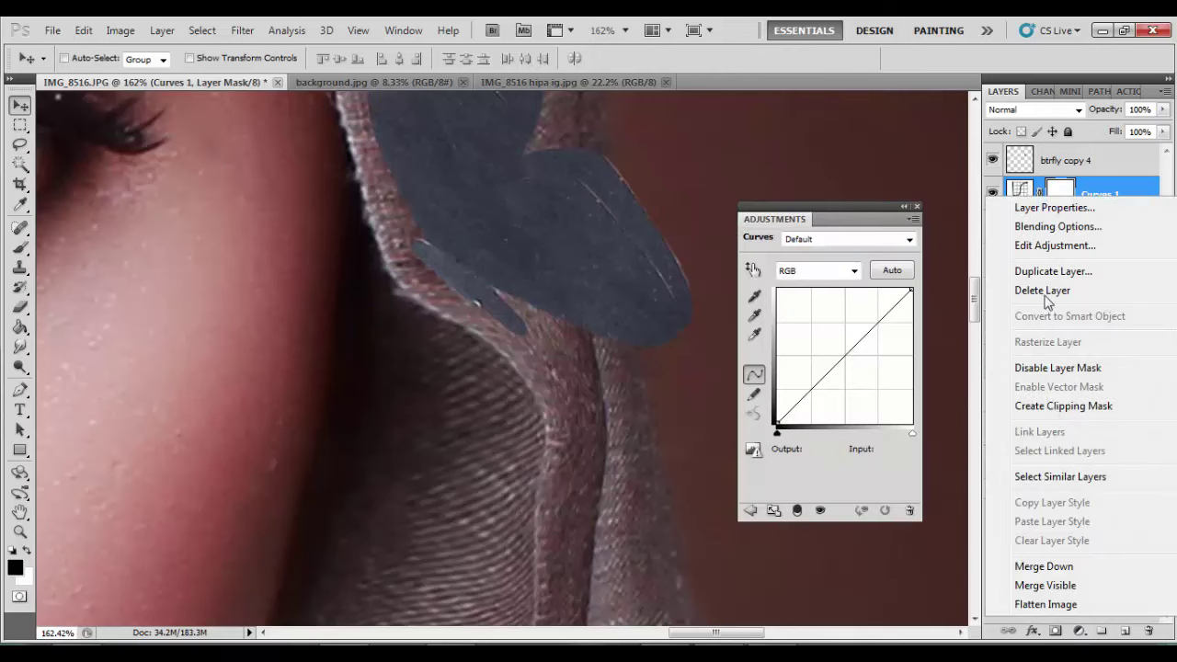
click(880, 394)
drag(838, 360, 836, 349)
click(916, 208)
scroll(582, 321, down, 2)
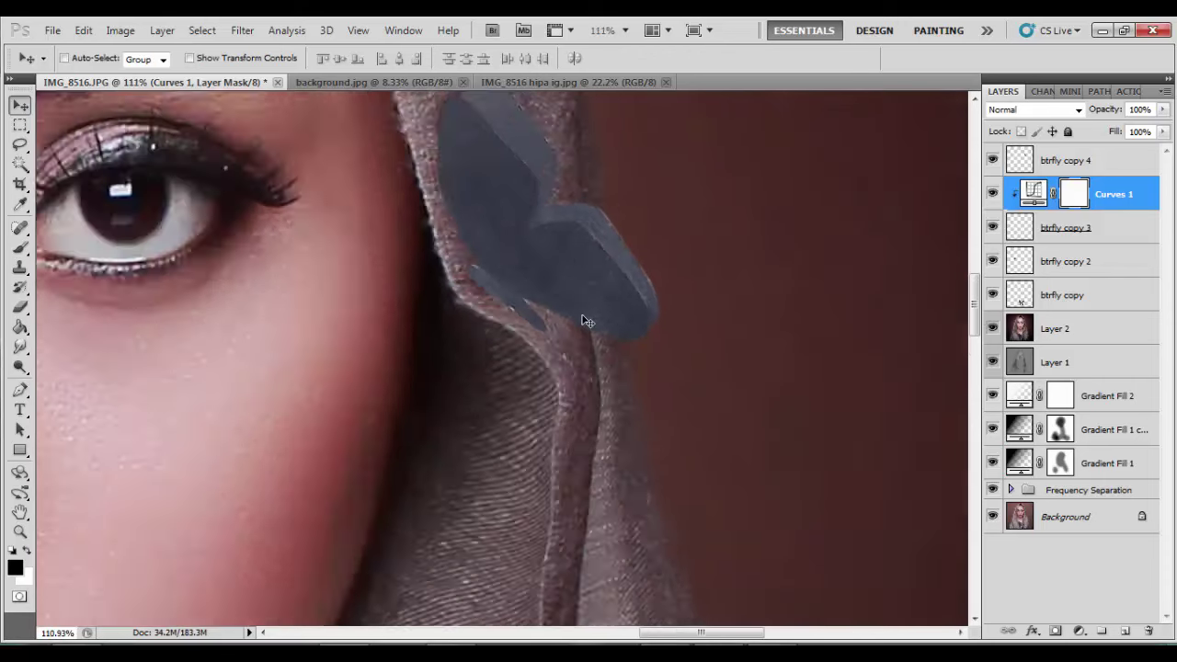
scroll(583, 321, down, 2)
scroll(583, 320, down, 2)
Step: Shrink the right butterfly and its Curves layer to about 83% with a slight tilt
click(1110, 164)
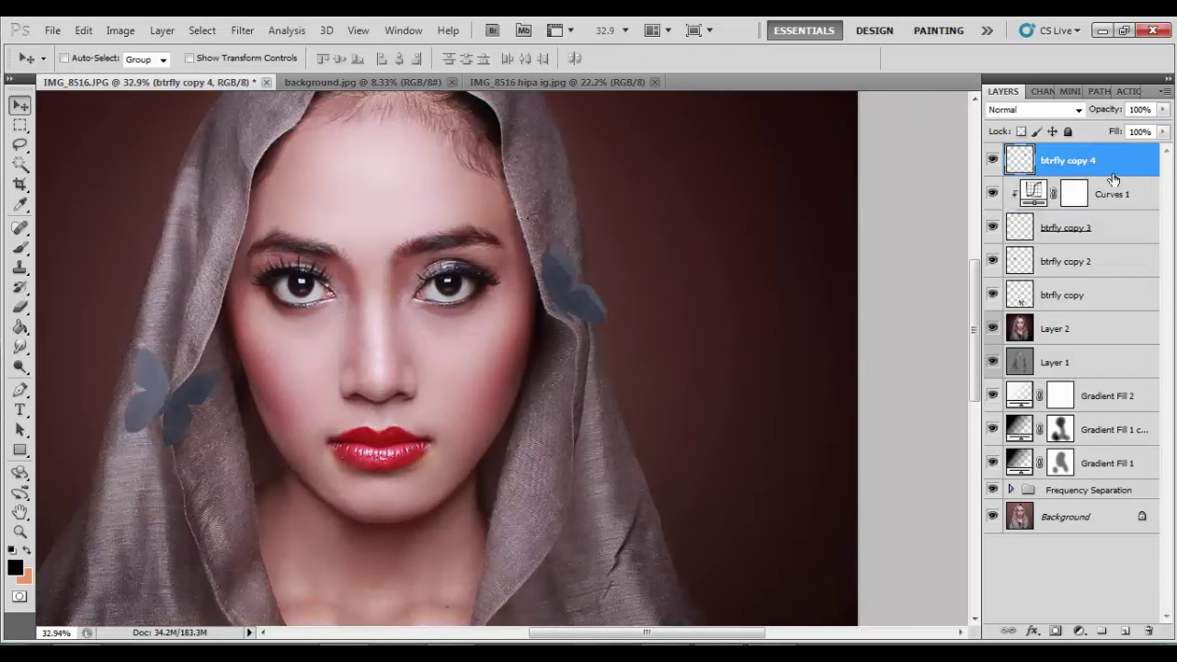
shift+click(1098, 227)
key(ctrl+t)
drag(616, 245, 602, 251)
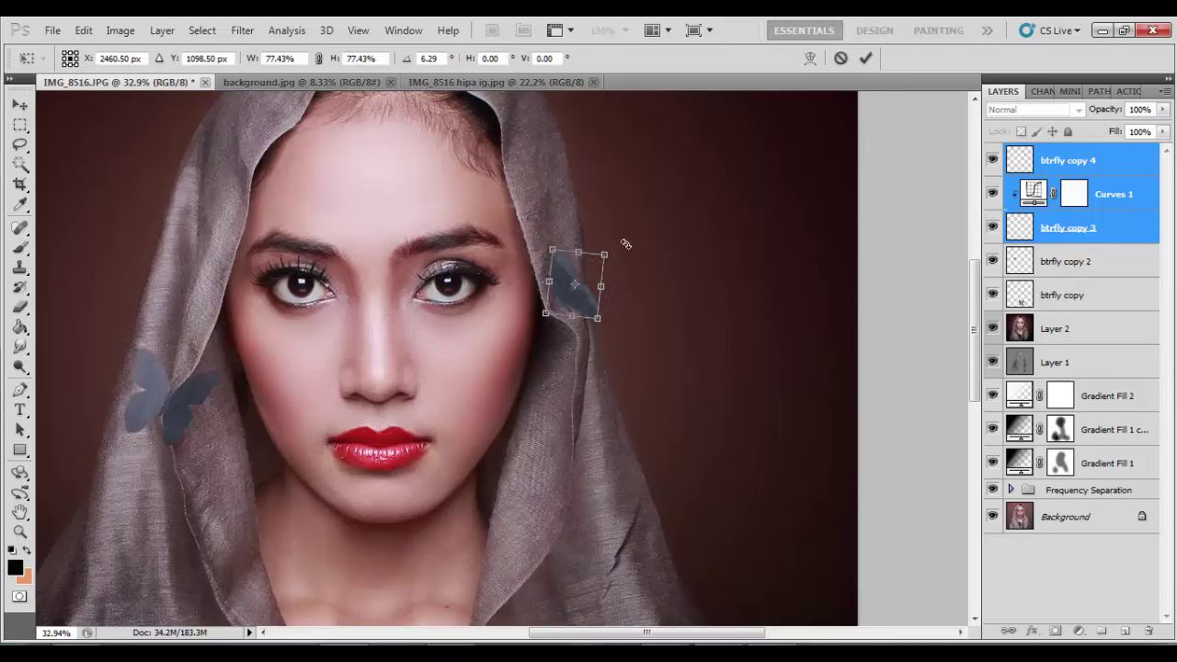
key(Return)
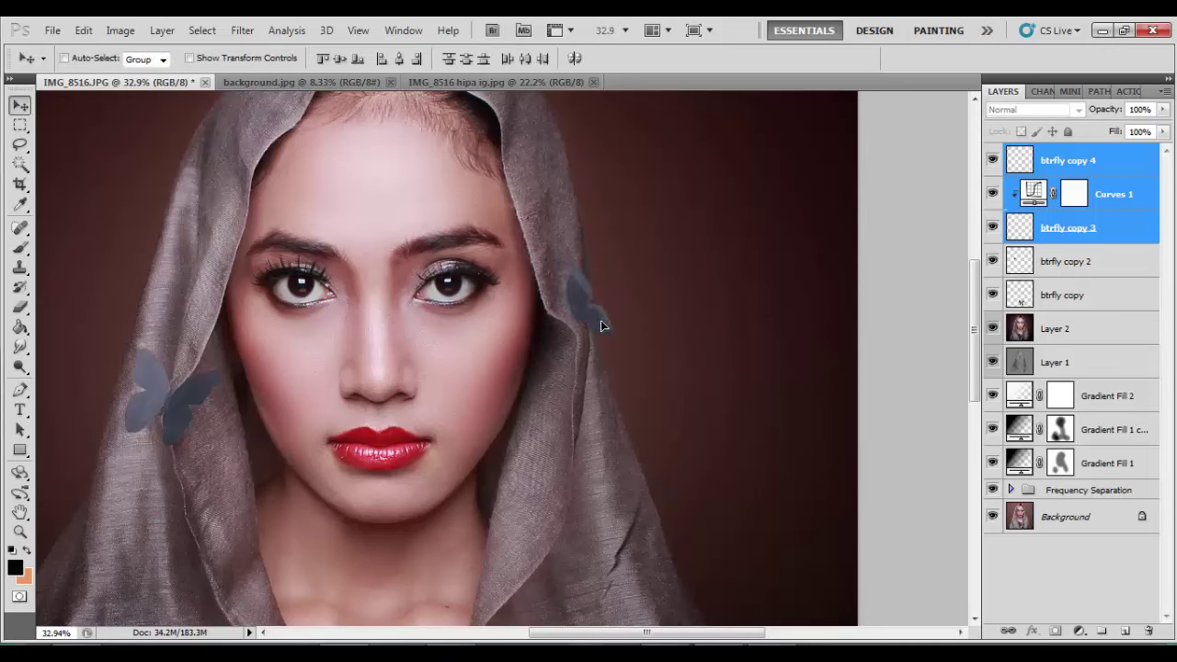
Step: Select btrfly copy 3 alone, then the btrfly copy 4 layer
scroll(588, 317, down, 2)
scroll(487, 318, down, 1)
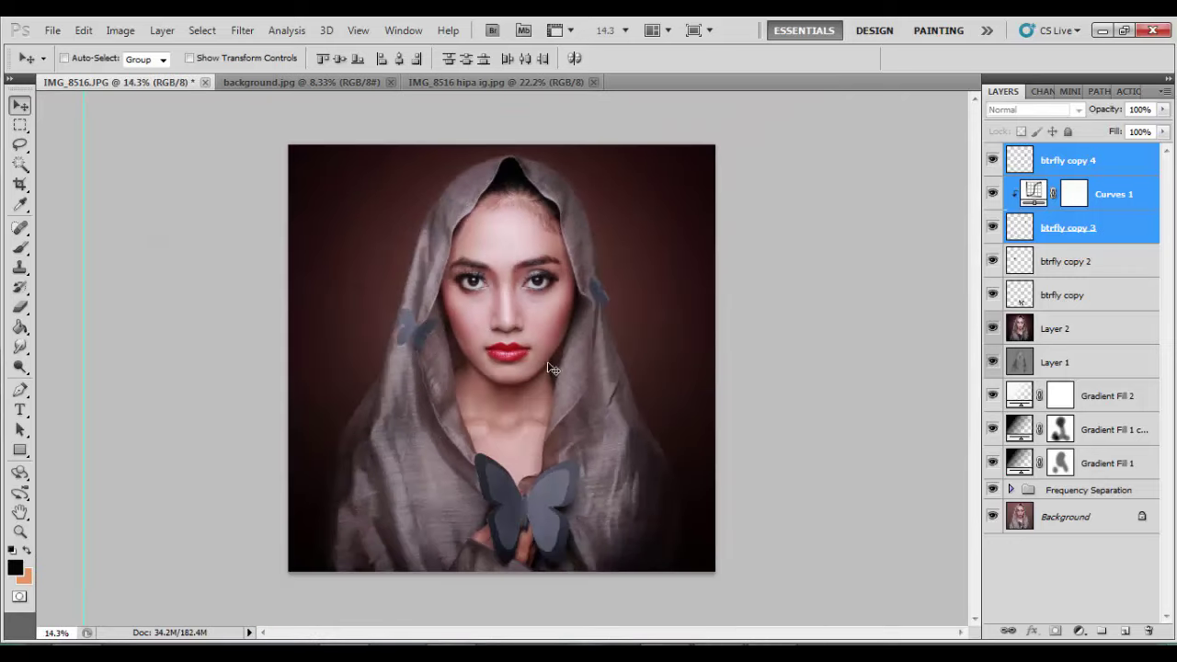
scroll(593, 303, up, 1)
scroll(620, 276, up, 1)
scroll(640, 273, up, 1)
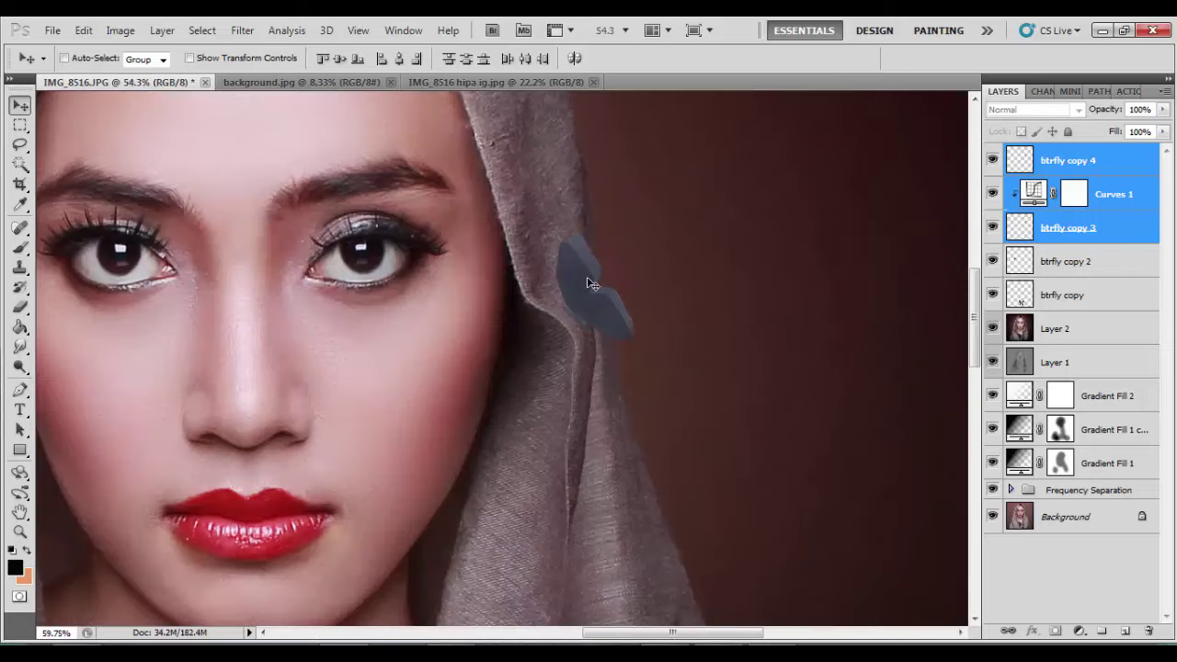
scroll(595, 284, up, 1)
click(1012, 228)
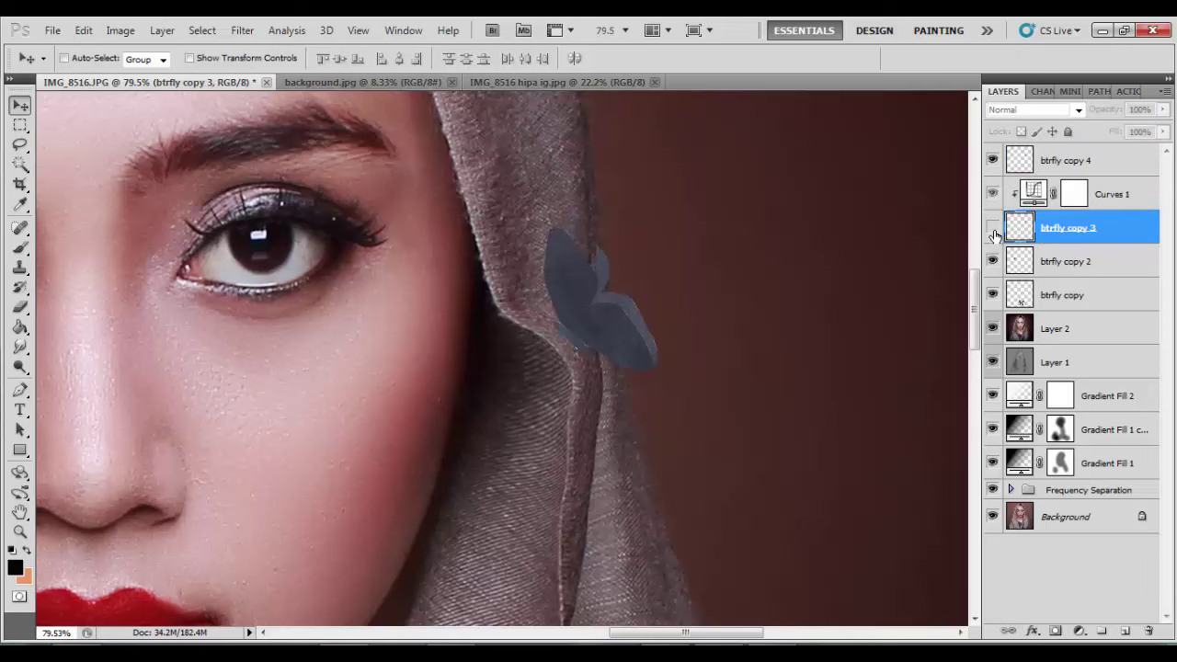
click(1007, 165)
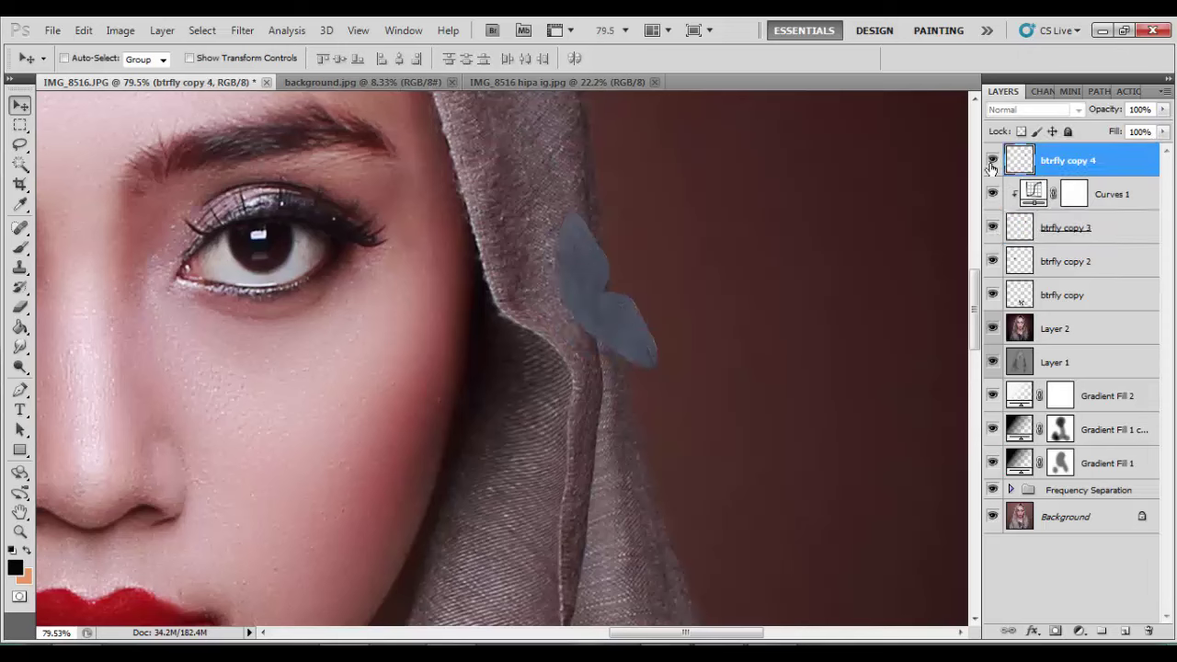
Step: Create gray-labelled Layer 3 in Overlay mode with 50% gray fill, clipped to the butterfly
click(161, 31)
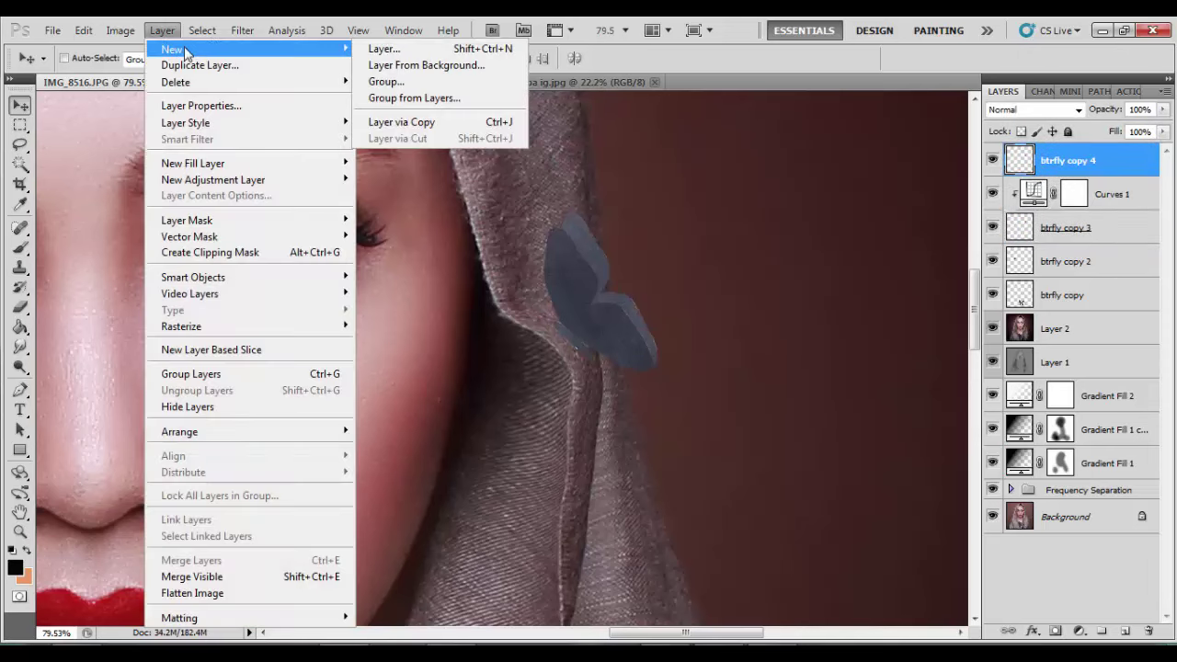
click(377, 46)
click(483, 263)
click(483, 413)
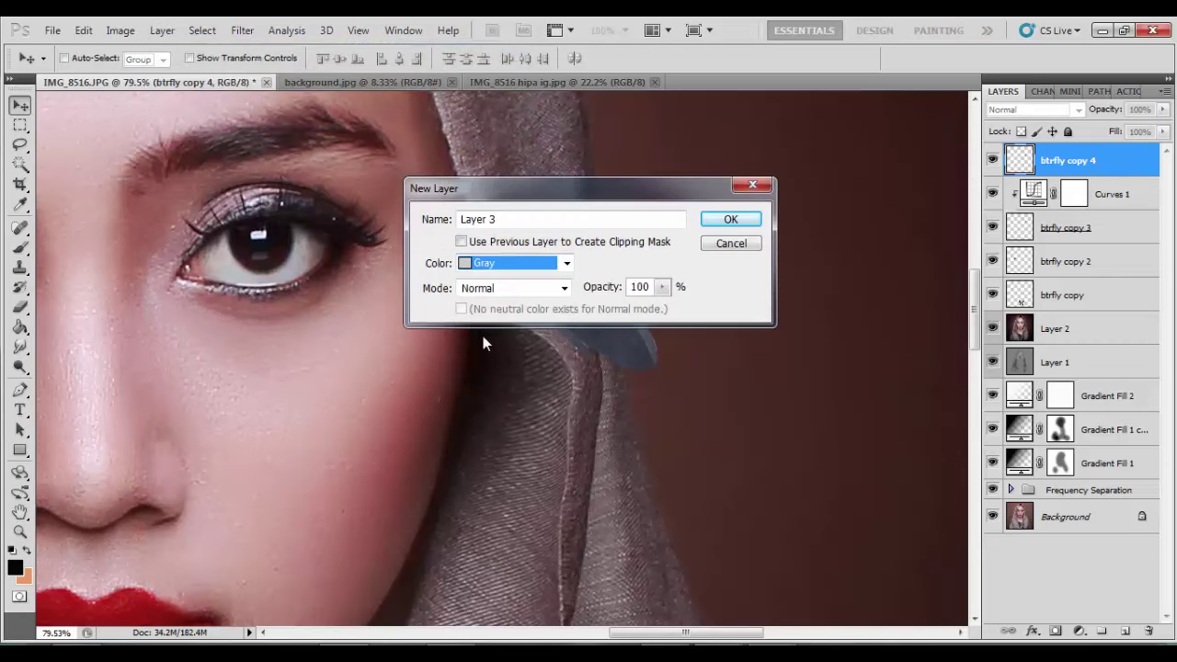
click(500, 290)
click(477, 230)
click(465, 308)
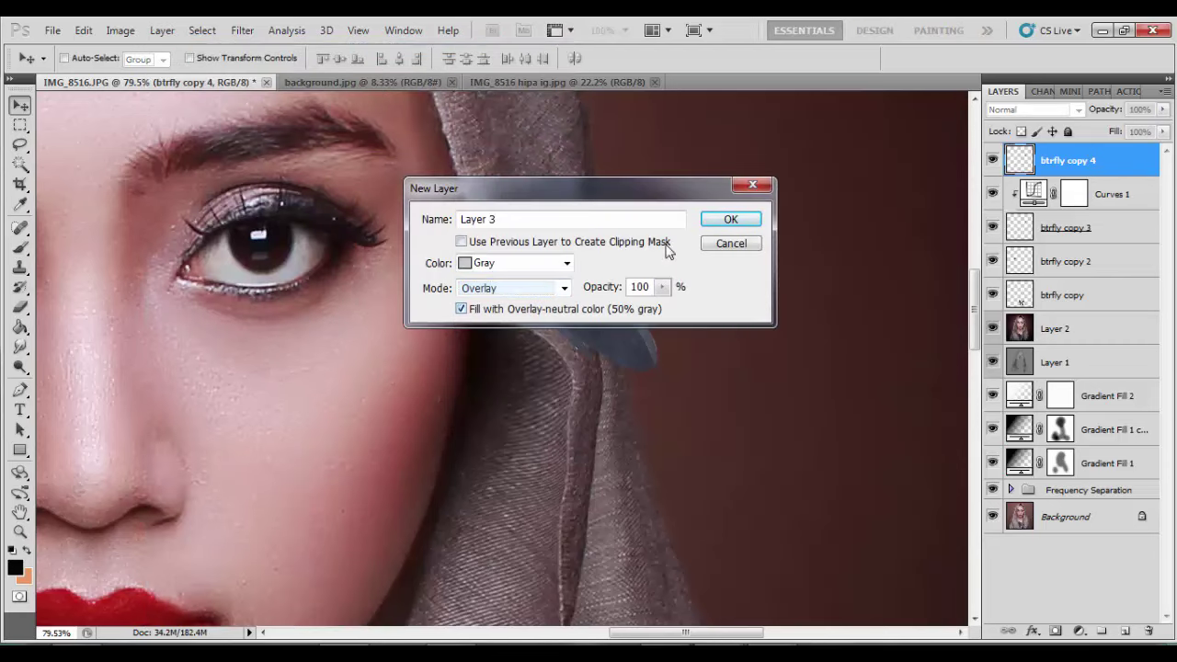
click(712, 220)
right_click(1087, 173)
click(1044, 376)
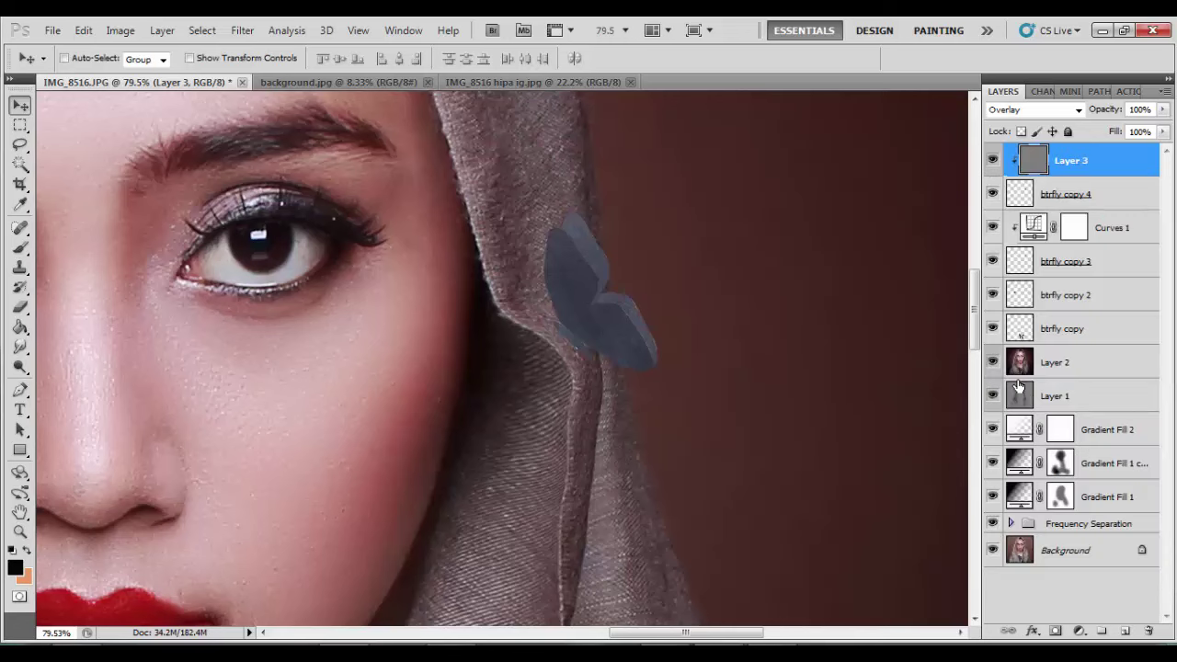
Step: Dodge the butterfly's upper and lower wings with a size-80 brush
click(19, 366)
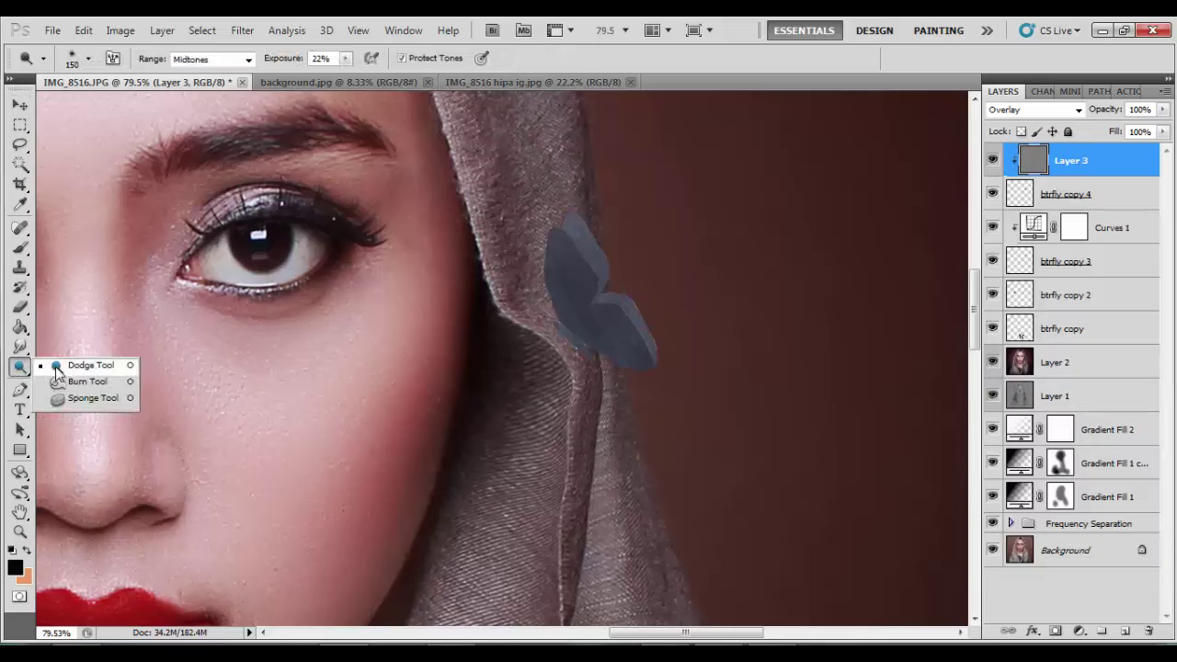
click(69, 364)
key(bracketleft)
key(bracketleft)
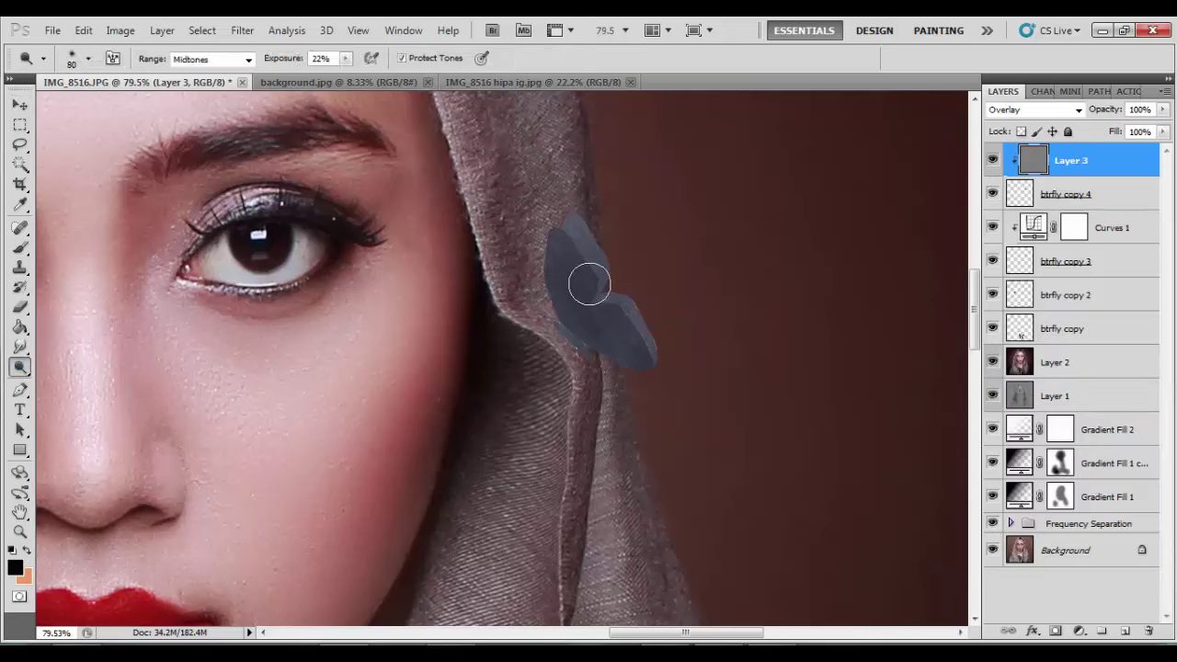
drag(563, 239, 589, 282)
drag(623, 320, 656, 361)
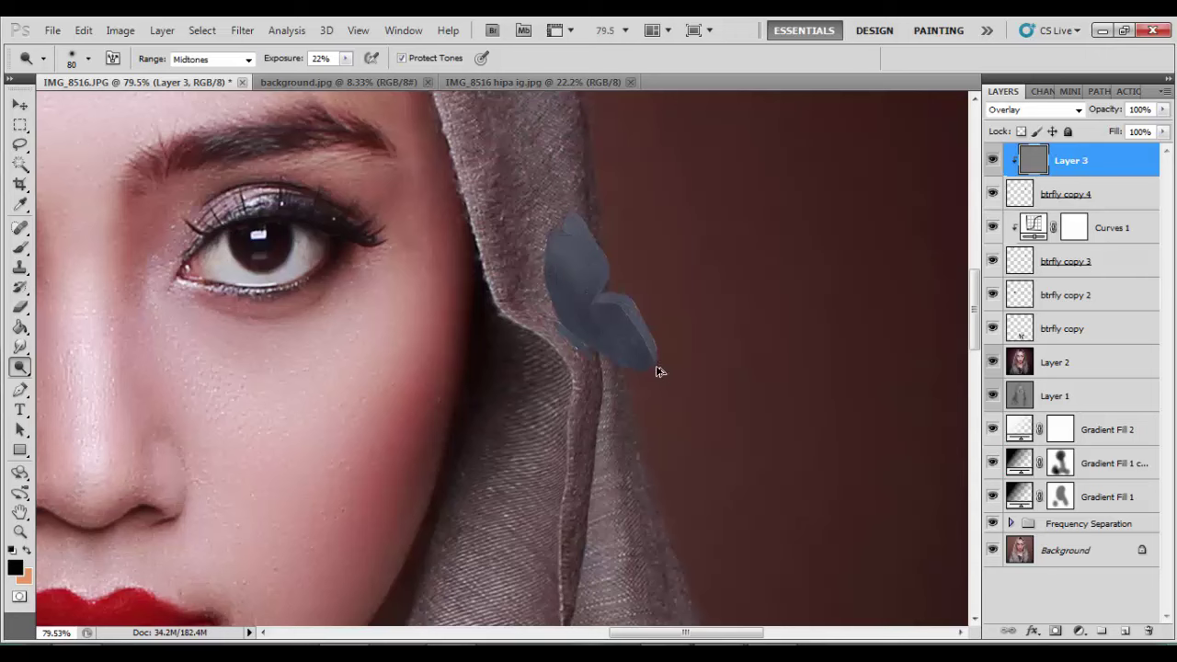
click(346, 58)
click(607, 313)
Step: Burn the shadow under the butterfly wing with a size-70 brush
right_click(20, 366)
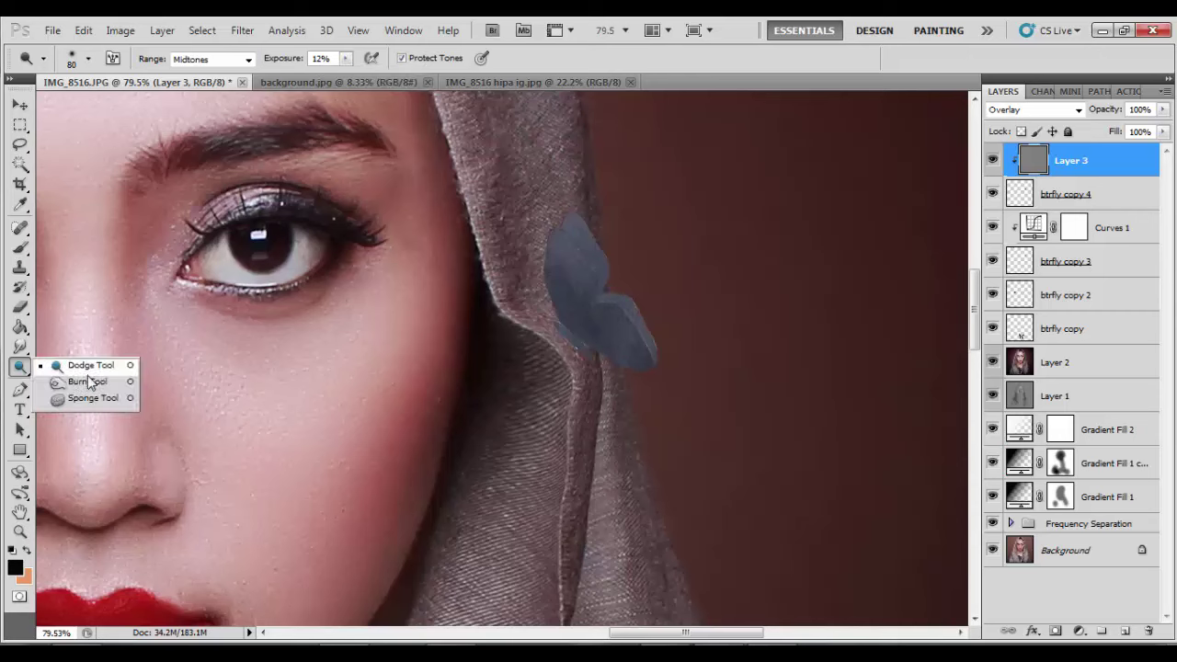
click(87, 382)
key(bracketleft)
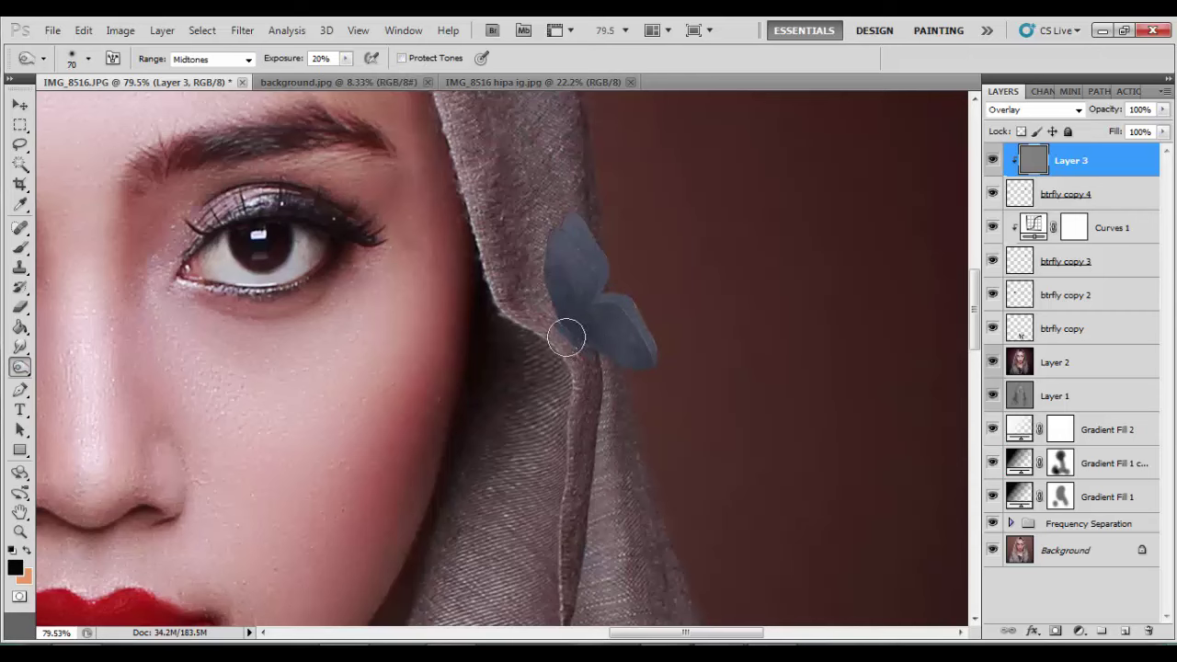
drag(566, 337, 539, 245)
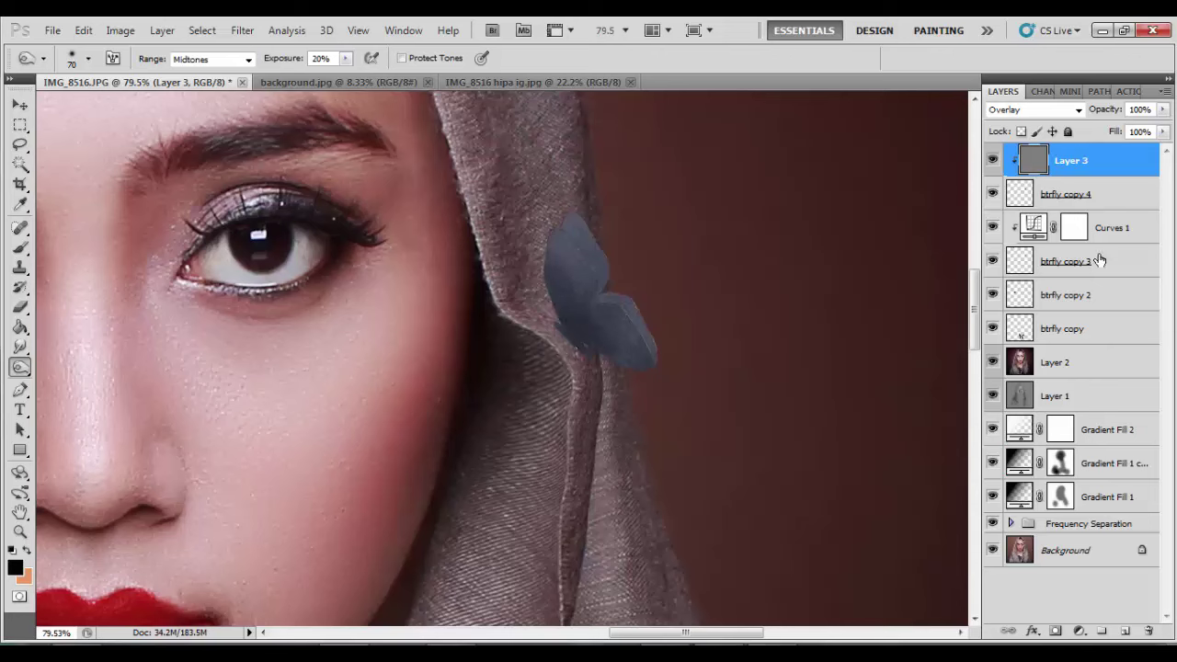
Step: Add a clipped gray overlay layer above btrfly copy 3
click(1129, 263)
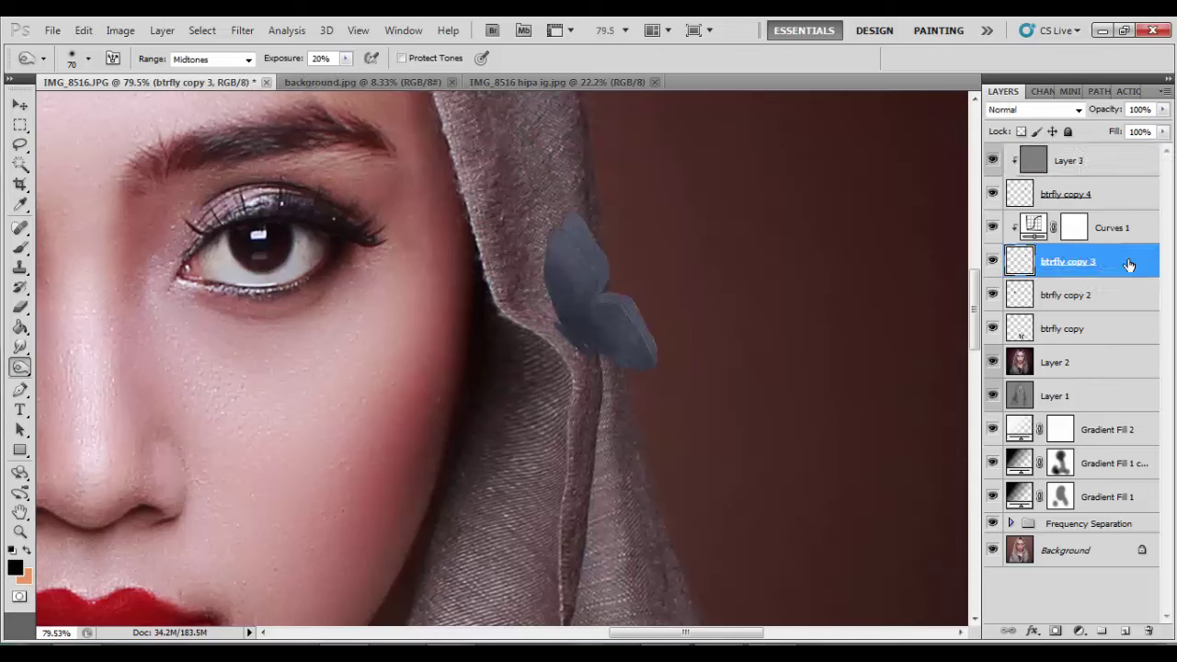
key(ctrl+shift+n)
key(Return)
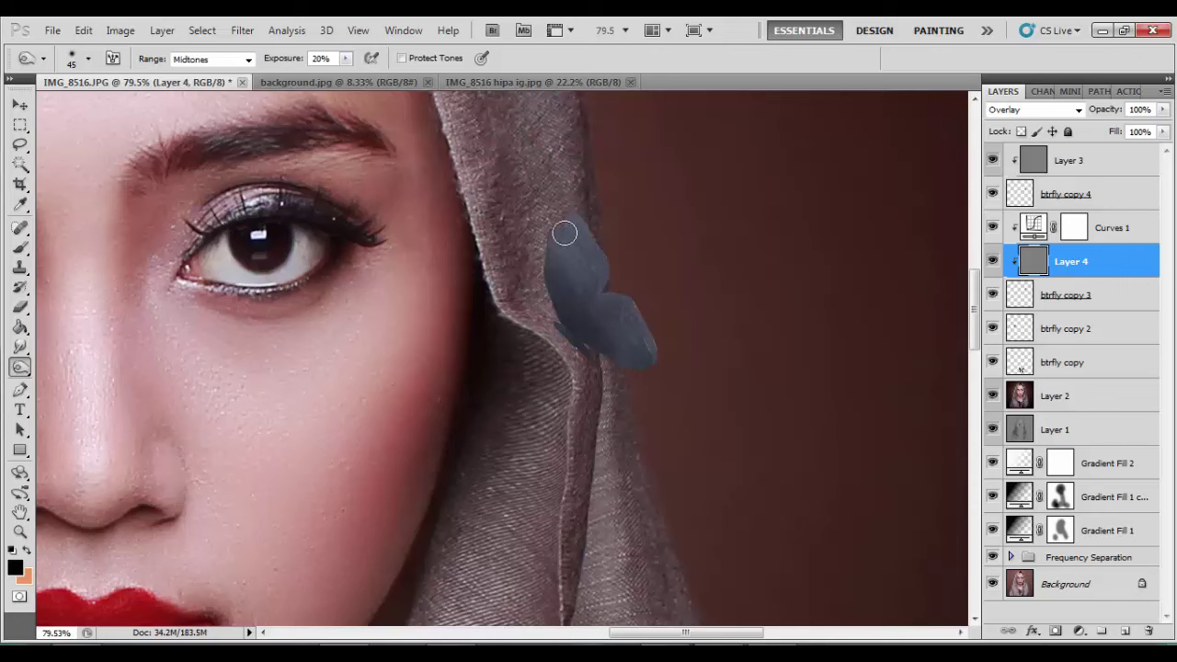
Step: Shade light and shadow along the butterfly wing, enlarging the brush to 80
drag(568, 236, 641, 358)
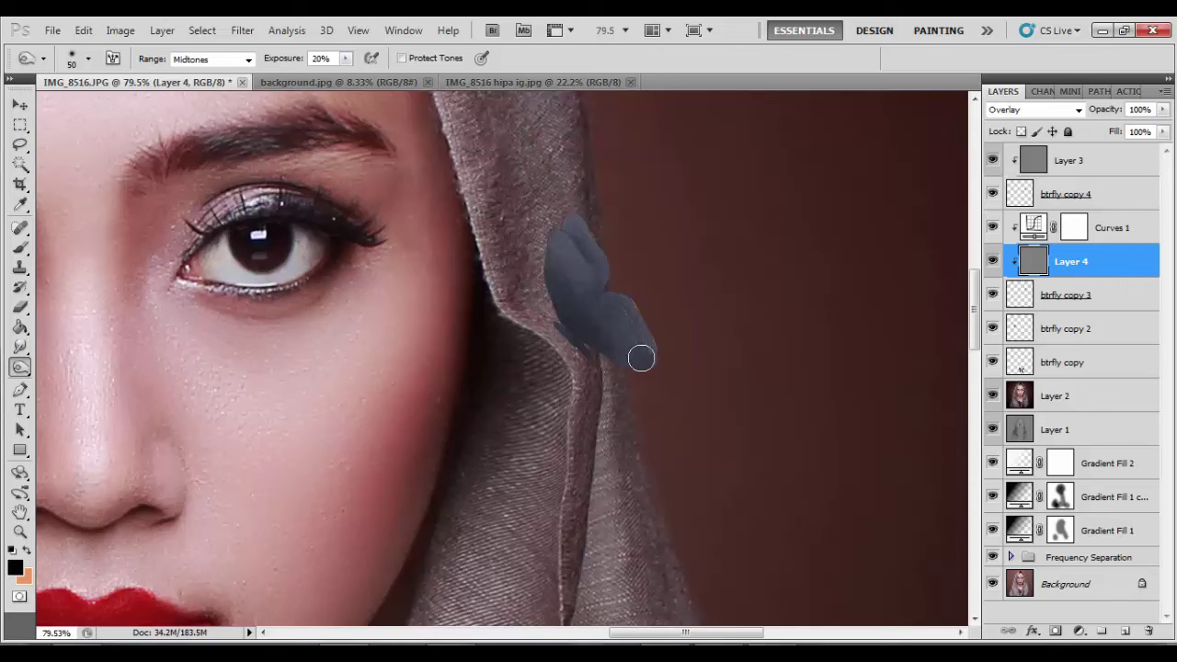
key(bracketright)
key(bracketright)
key(bracketright)
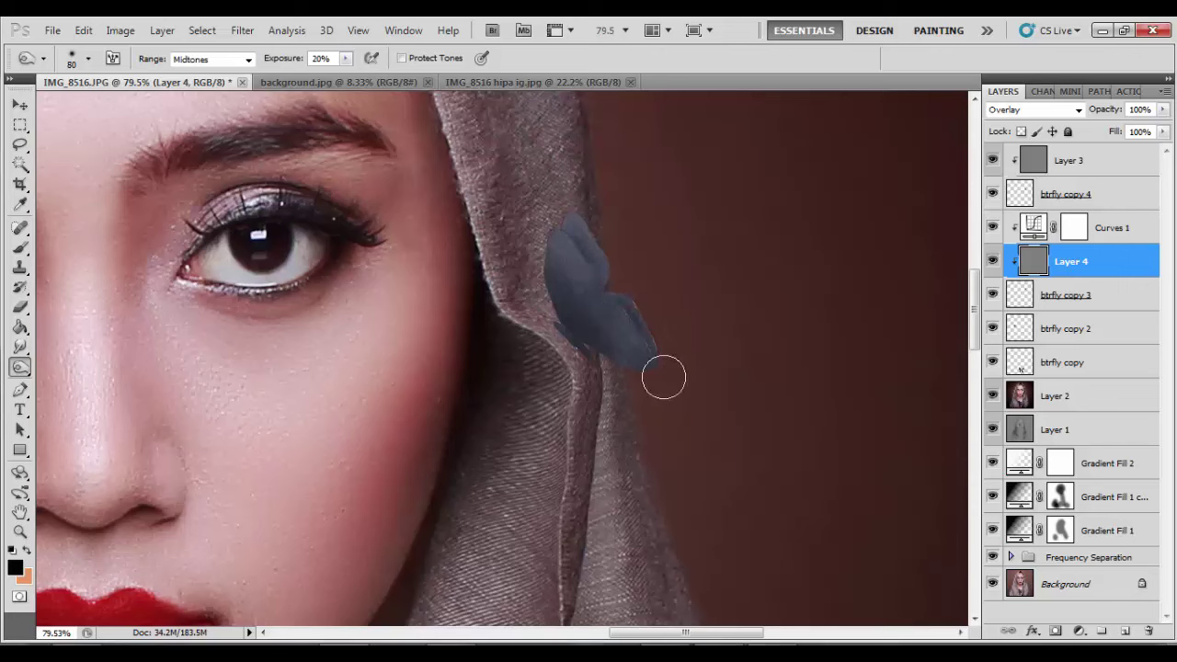
drag(582, 209, 633, 359)
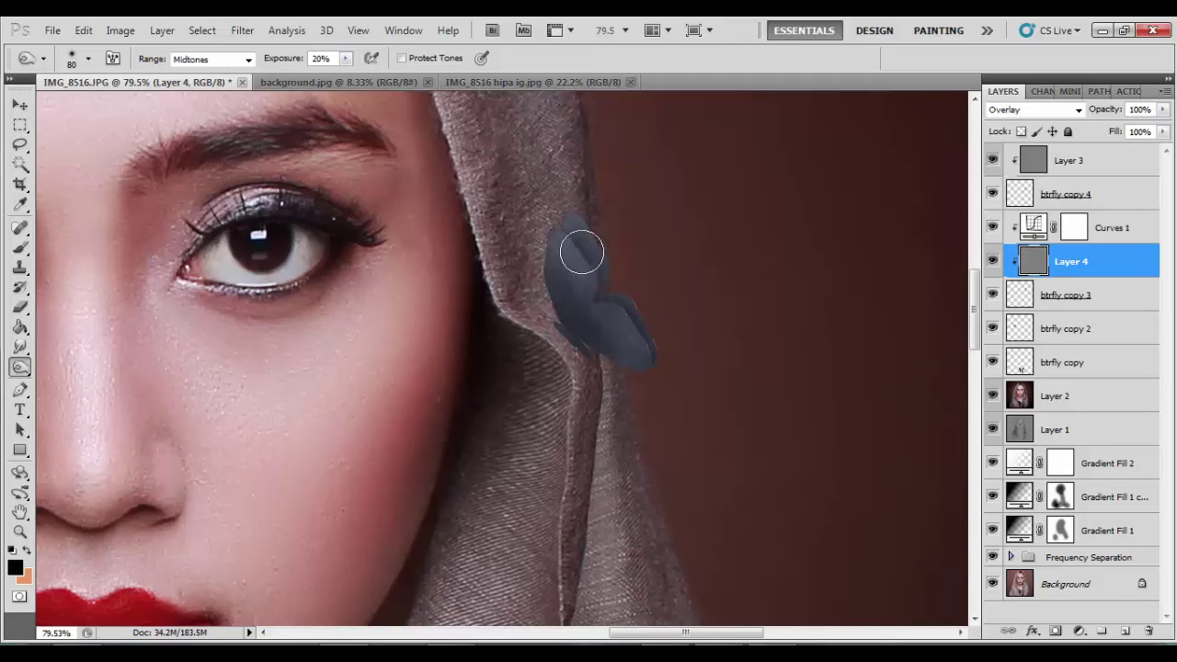
drag(583, 249, 578, 245)
alt+scroll(652, 261, down, 2)
alt+scroll(652, 262, down, 3)
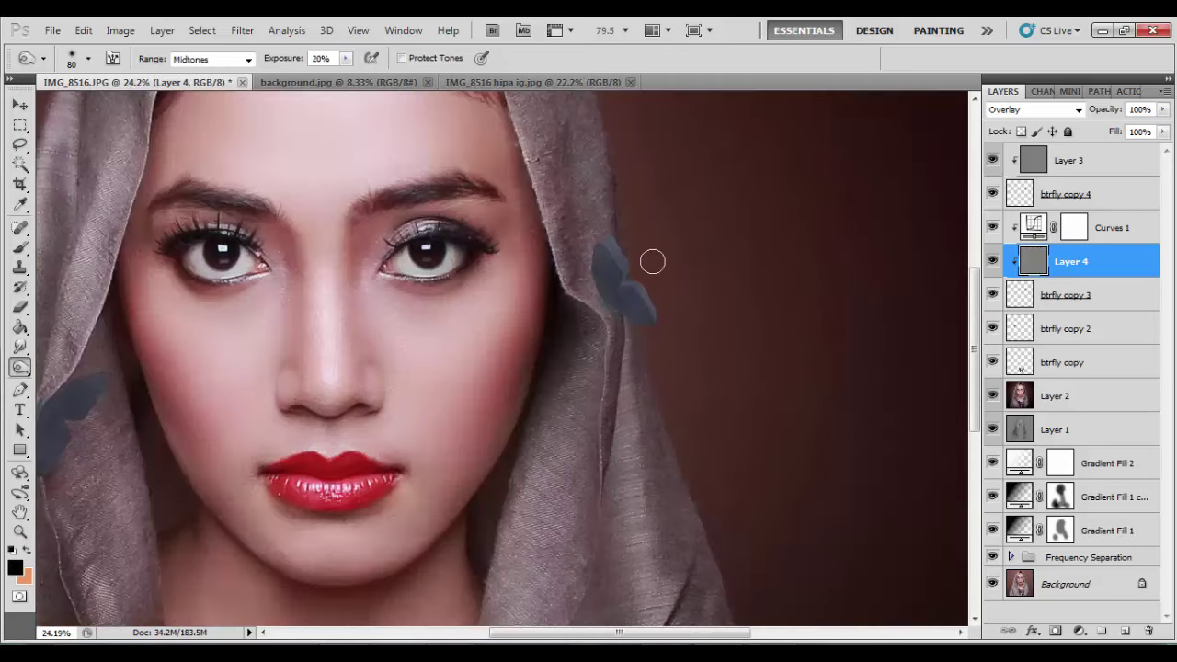
alt+scroll(652, 261, down, 3)
alt+scroll(634, 268, up, 4)
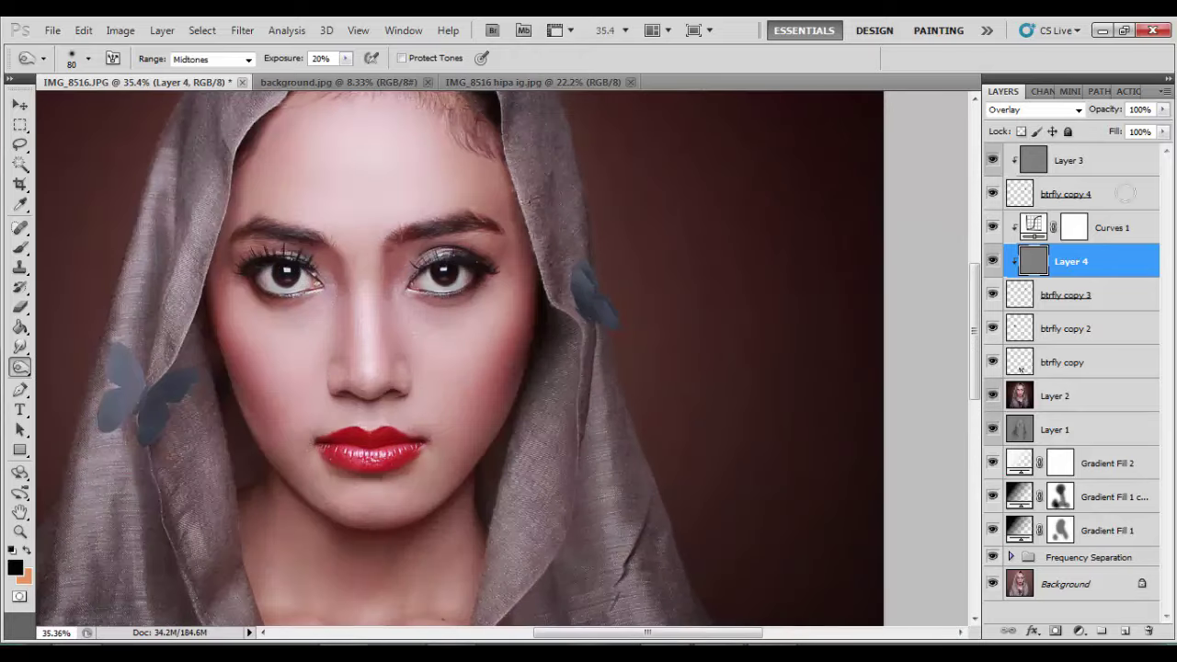
Step: Set Layer 3 opacity to 54% and adjust Layer 4 opacity to 73%
click(1122, 169)
drag(1163, 110, 1152, 133)
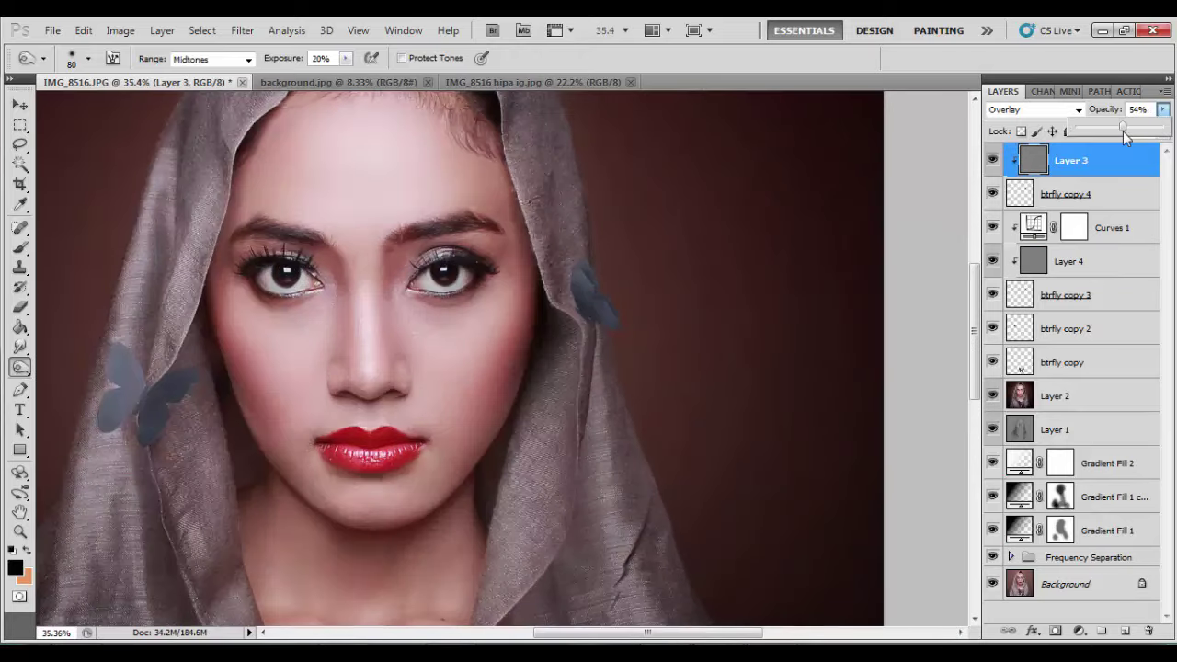
alt+scroll(654, 257, down, 2)
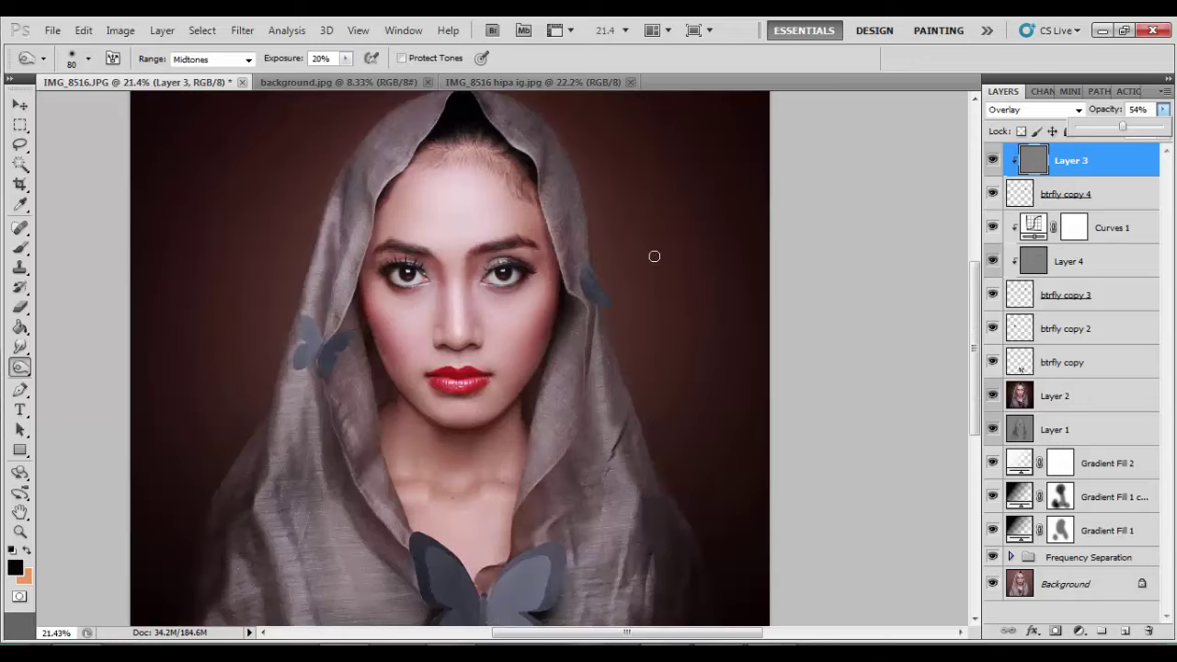
click(998, 265)
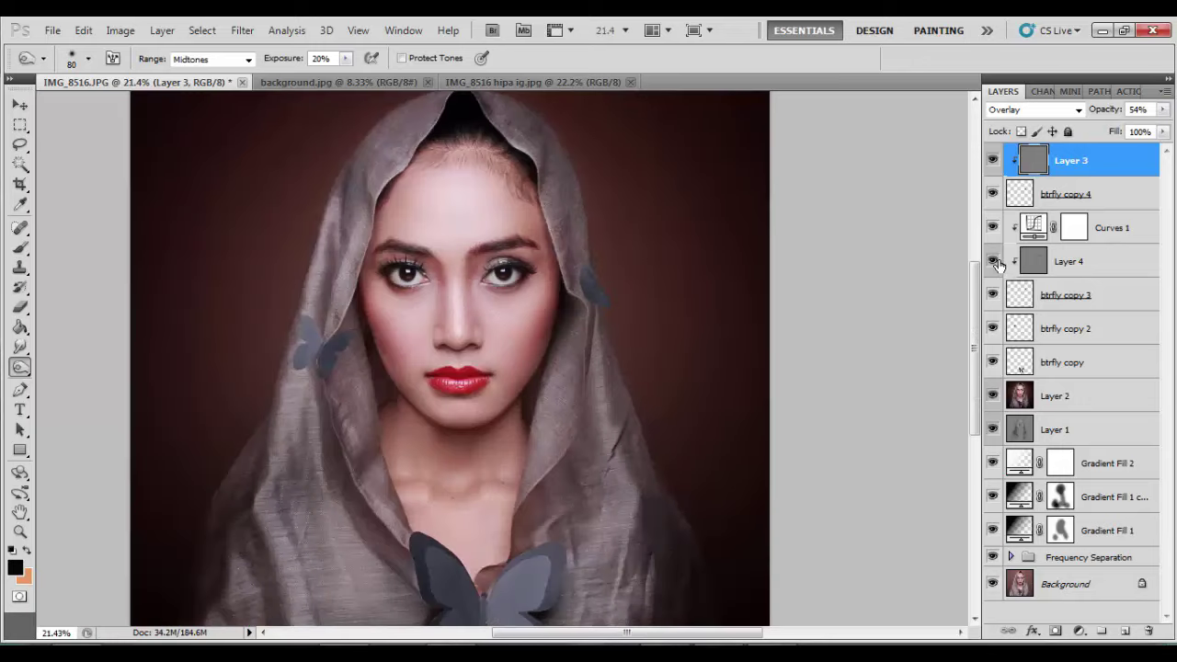
click(1103, 266)
mouse_move(1163, 114)
mouse_down()
mouse_move(1125, 135)
mouse_move(1141, 136)
mouse_up()
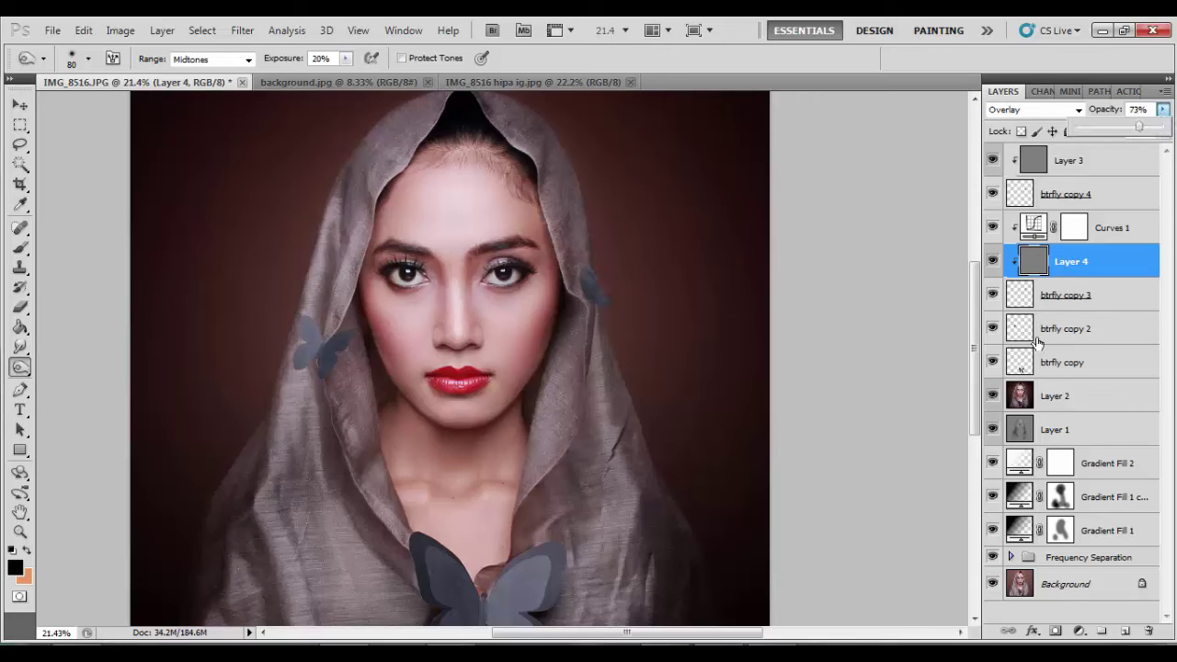
Step: Create gray-labelled Overlay Layer 5 filled with neutral 50% gray above Layer 2
click(1070, 396)
click(162, 30)
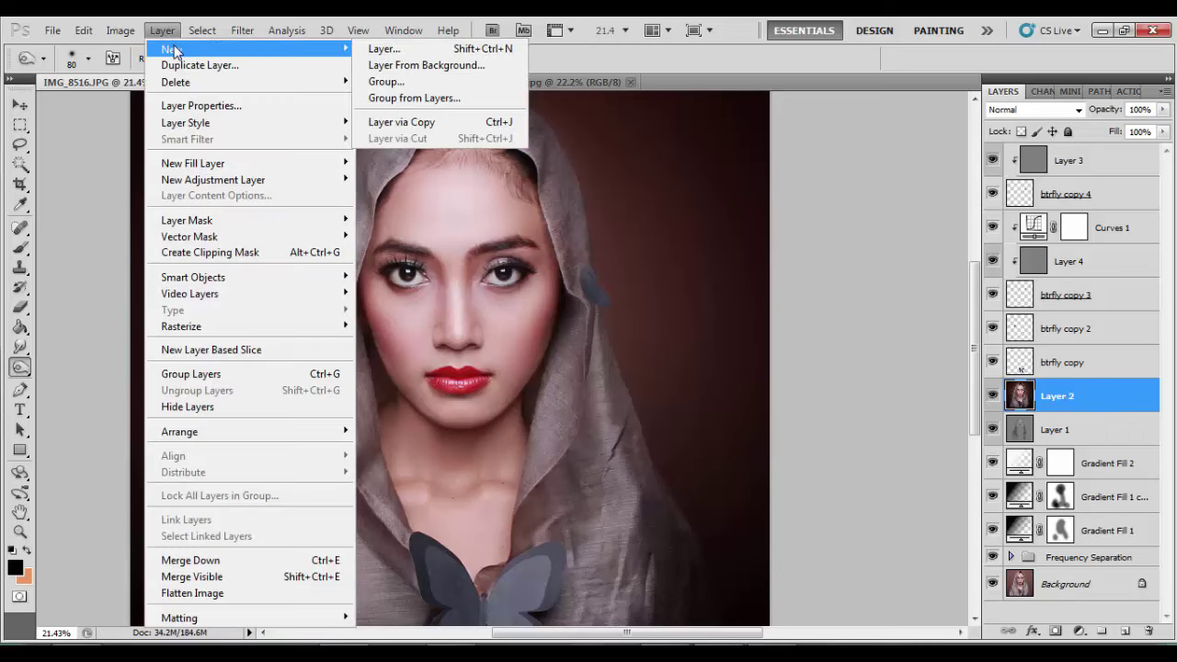
click(380, 47)
click(514, 263)
click(495, 413)
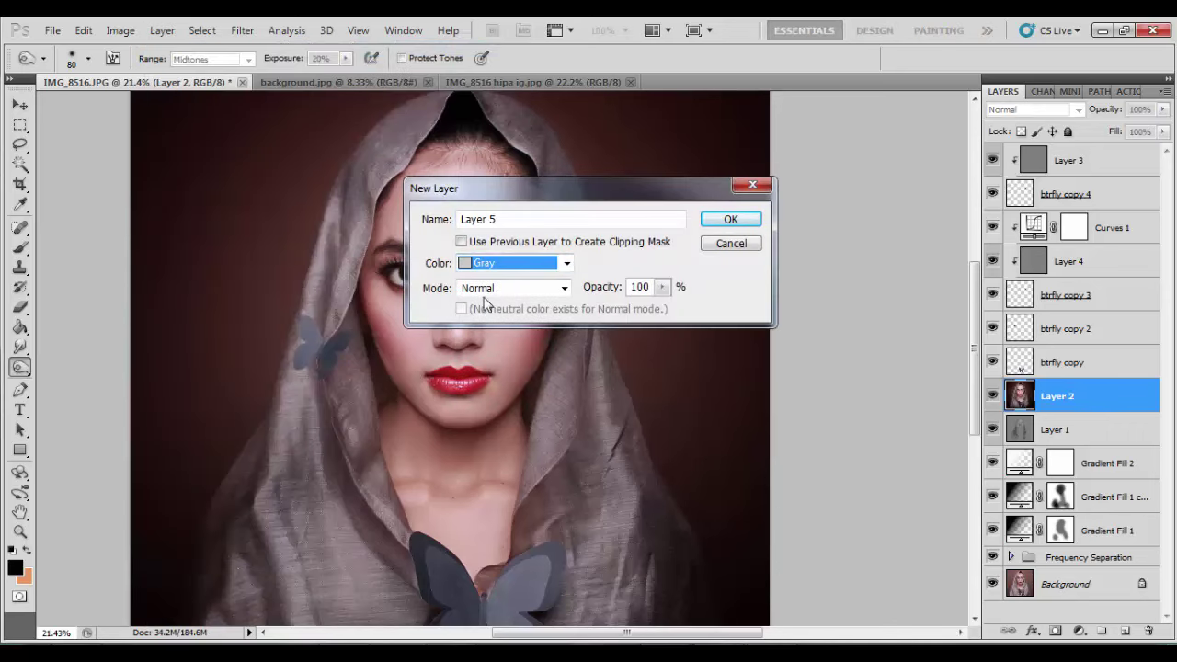
click(515, 287)
click(487, 259)
key(Return)
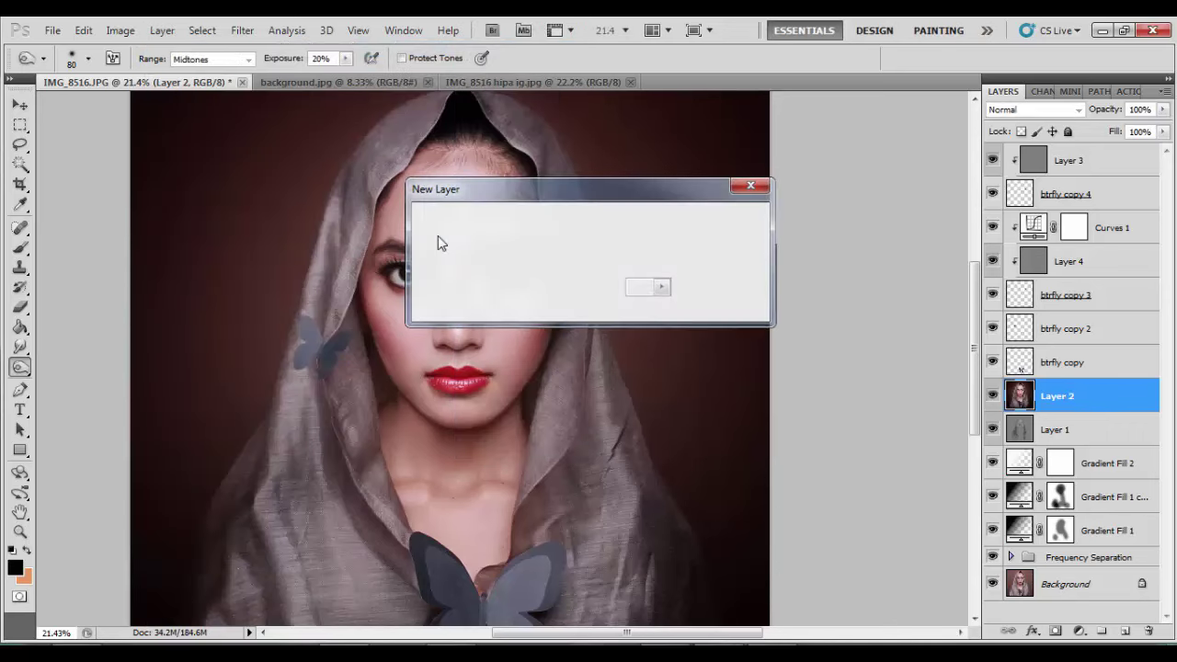
drag(20, 366, 61, 372)
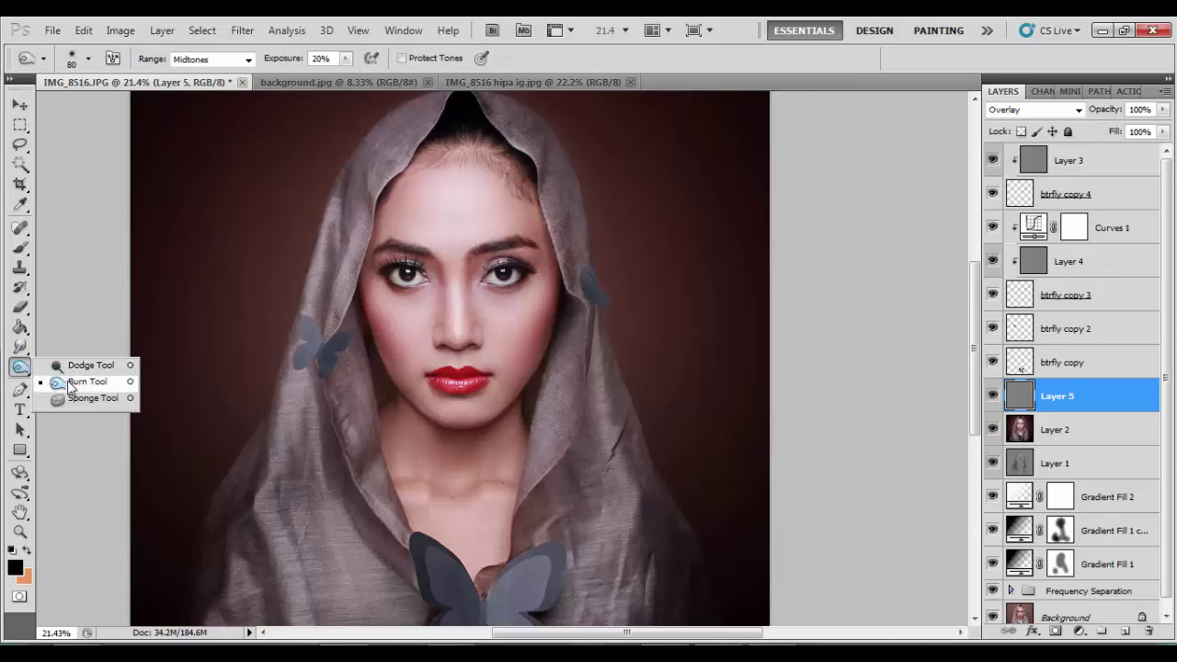
Step: Burn the hood edge beside the butterfly on Layer 5 at Midtones, 20%
click(87, 381)
scroll(530, 359, up, 2)
scroll(645, 291, up, 1)
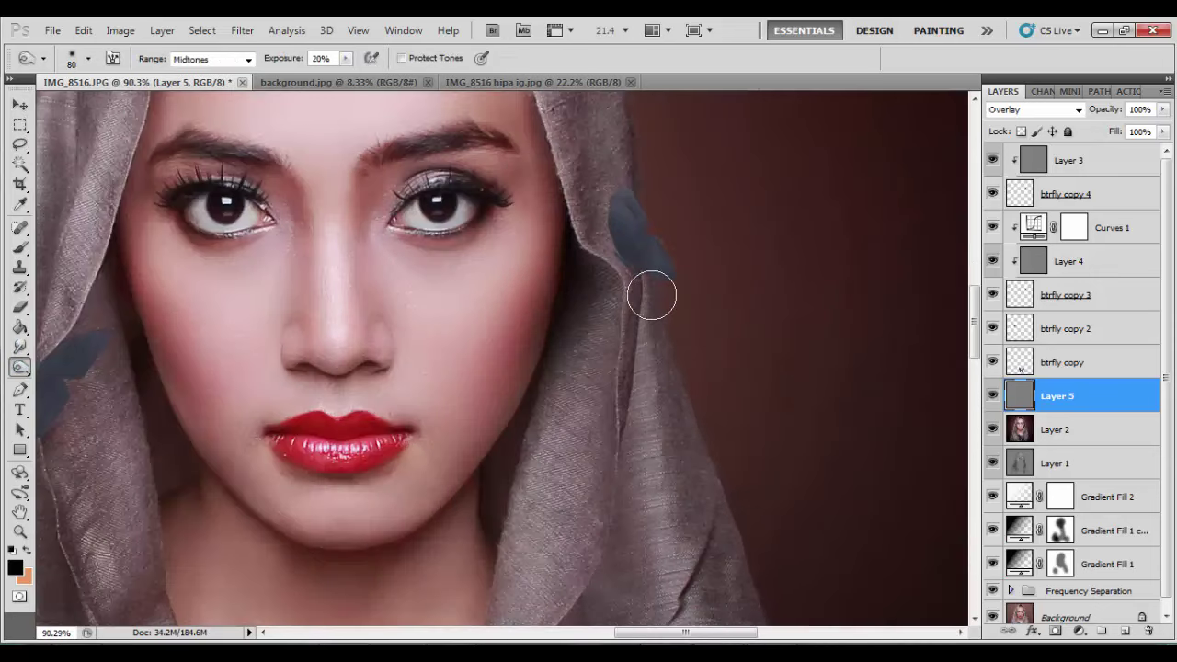
scroll(649, 291, up, 1)
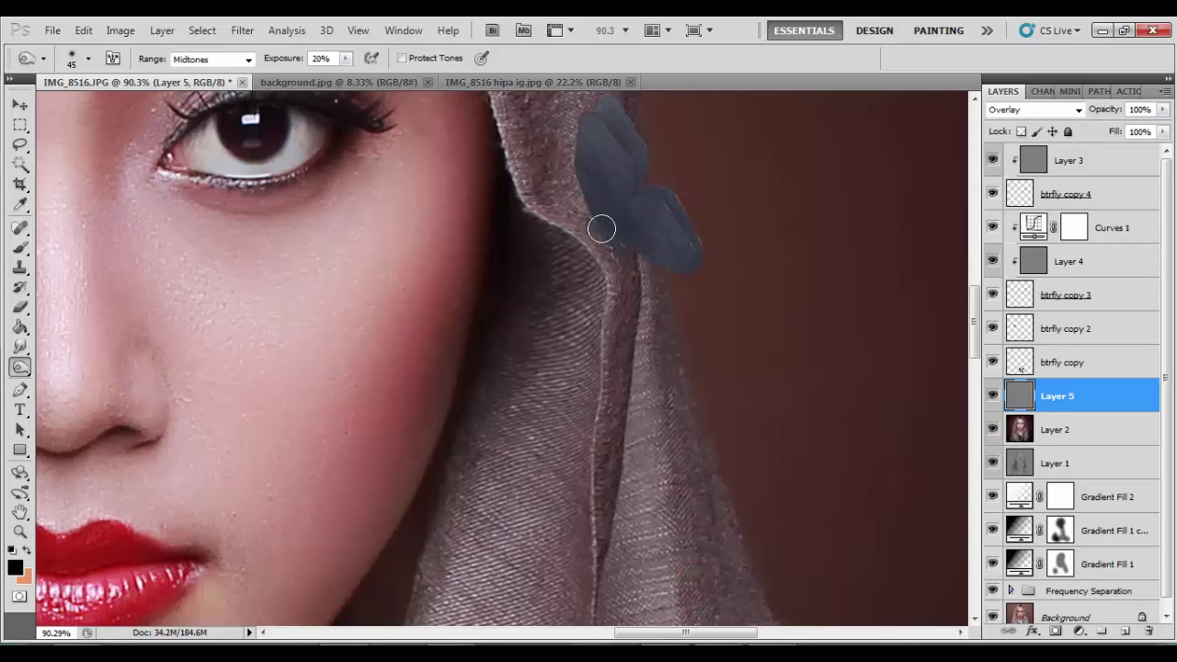
drag(613, 253, 628, 239)
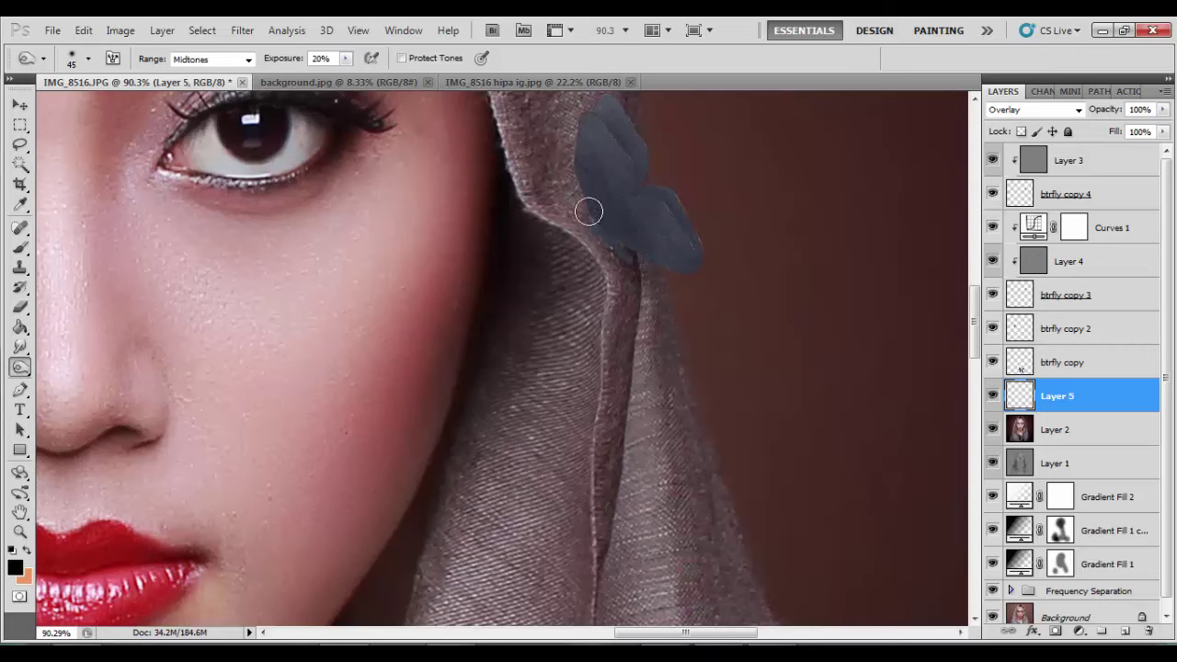
scroll(638, 239, down, 2)
scroll(445, 324, down, 2)
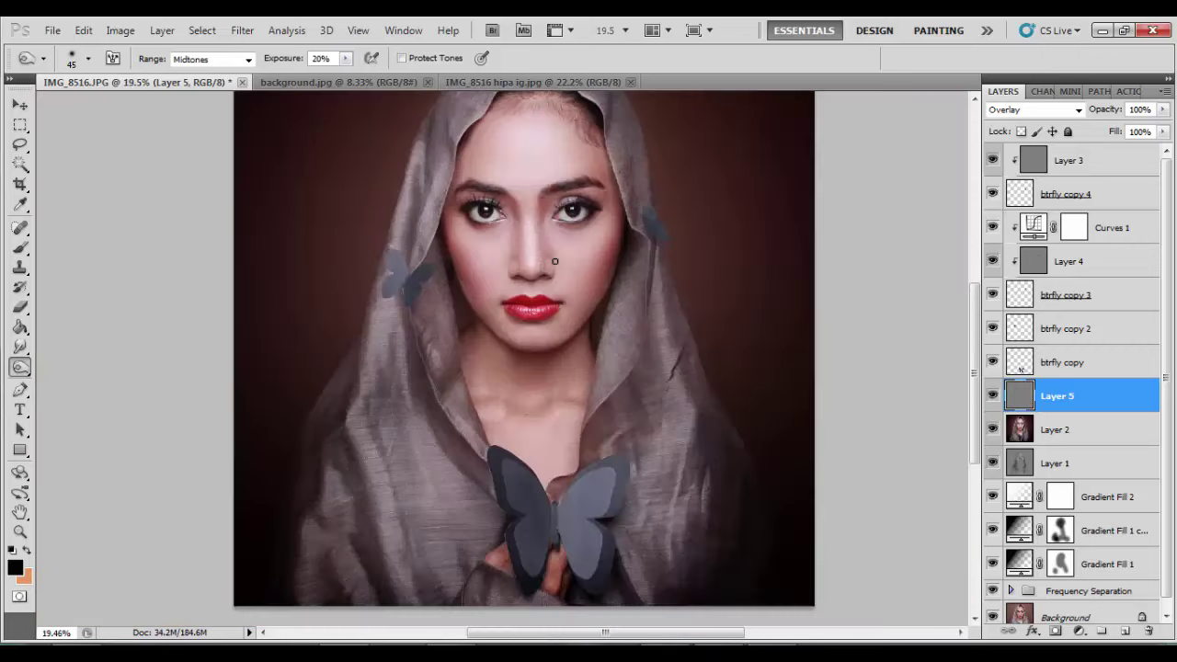
scroll(391, 257, up, 1)
scroll(398, 250, up, 2)
scroll(398, 250, up, 1)
scroll(398, 250, up, 2)
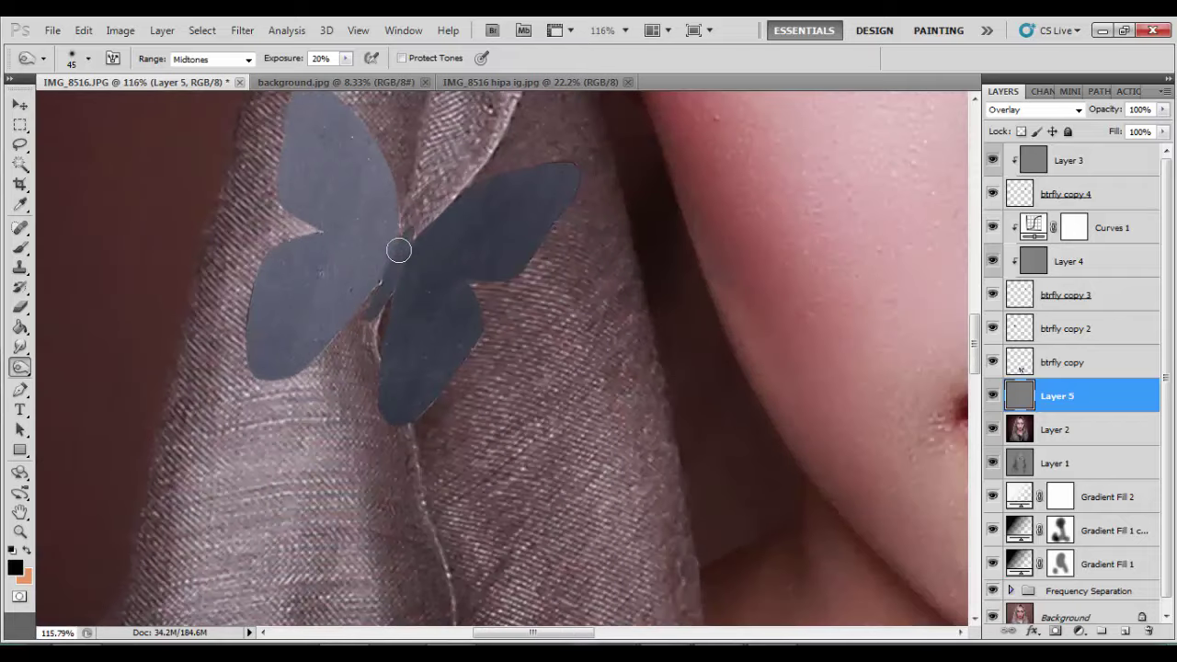
key(bracketright)
key(bracketright)
Step: Burn shadows around the butterfly's wings and body, resizing the brush as needed
drag(357, 115, 372, 129)
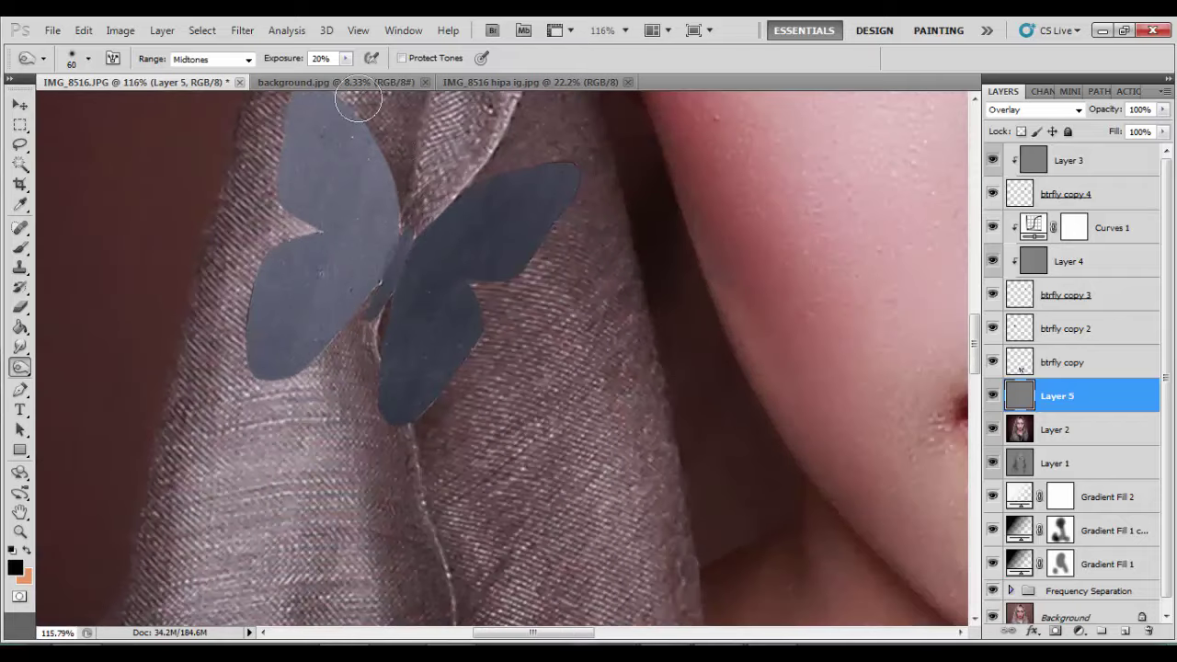
key(bracketleft)
mouse_move(526, 266)
mouse_down()
mouse_move(499, 262)
mouse_move(394, 371)
mouse_move(349, 370)
mouse_up()
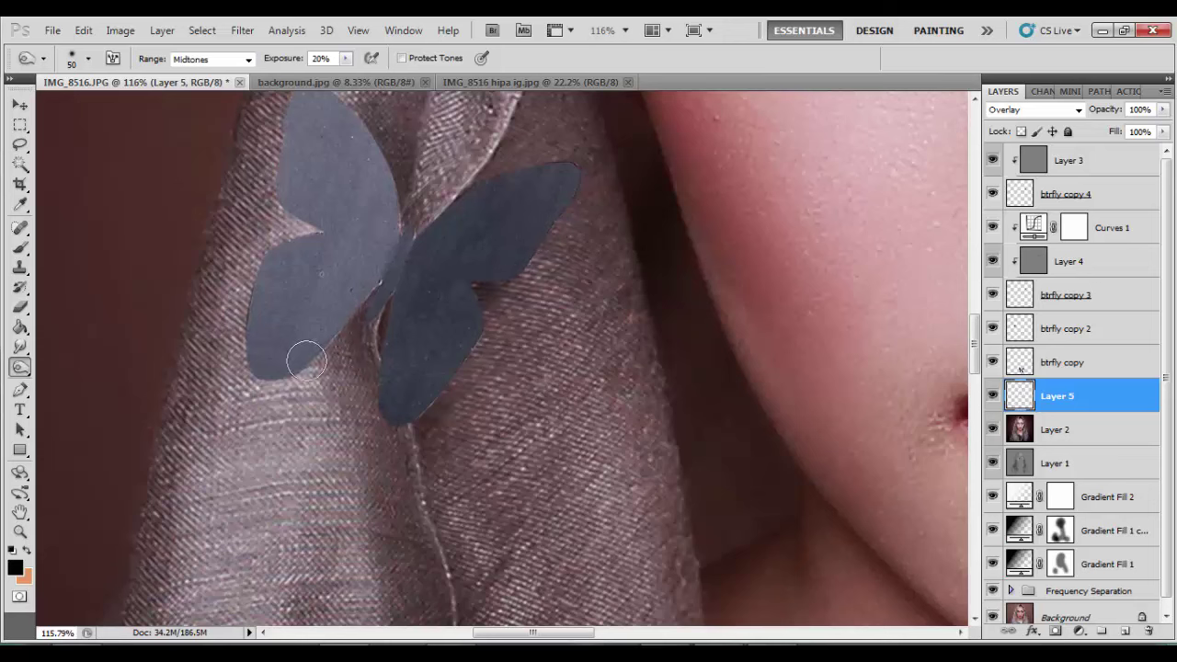
drag(350, 321, 386, 354)
mouse_move(475, 342)
mouse_down()
mouse_move(423, 405)
mouse_move(395, 413)
mouse_up()
mouse_move(469, 337)
mouse_down()
mouse_move(400, 402)
mouse_move(344, 331)
mouse_up()
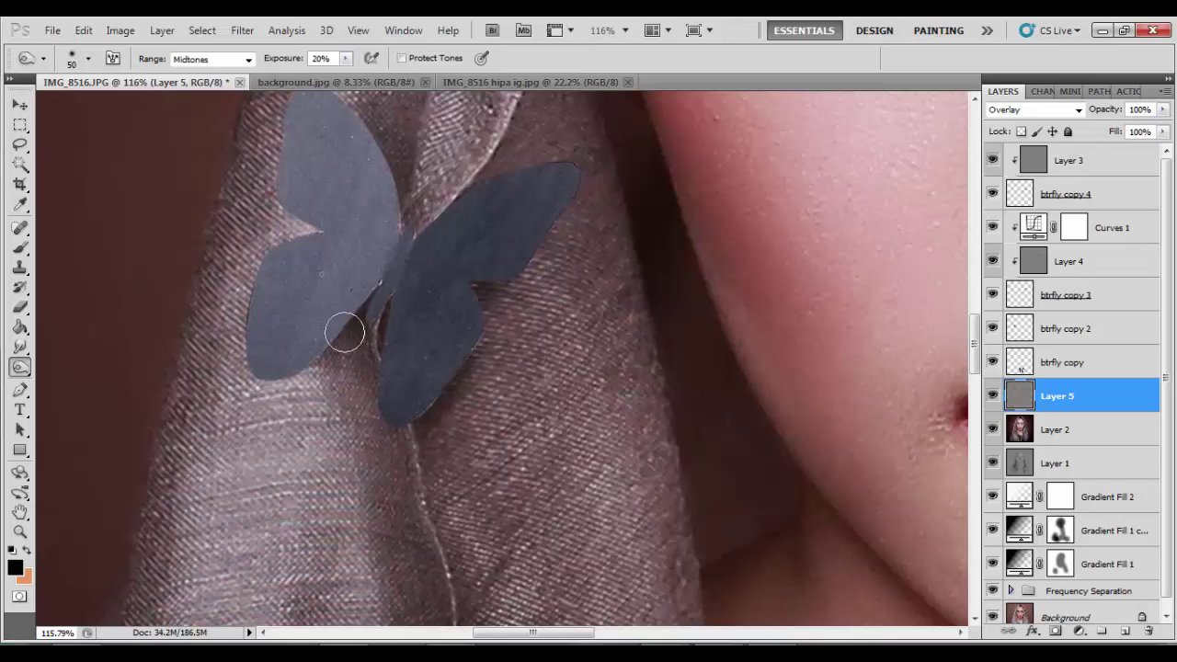
drag(307, 215, 294, 231)
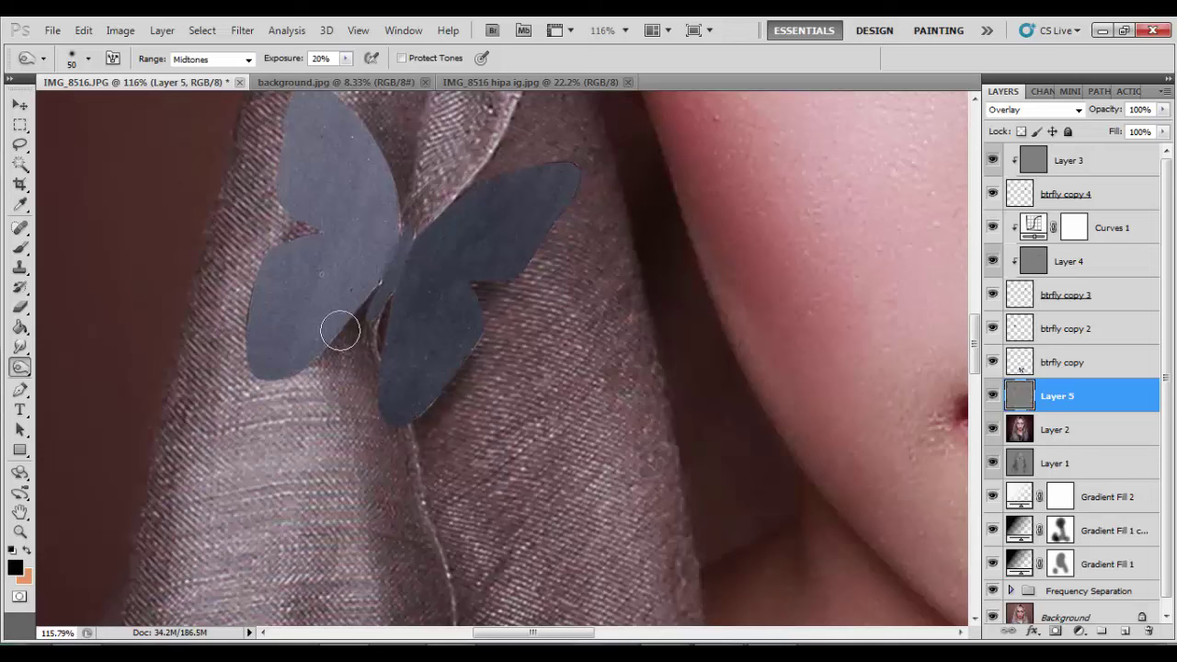
key(bracketleft)
drag(323, 344, 305, 371)
scroll(305, 372, down, 5)
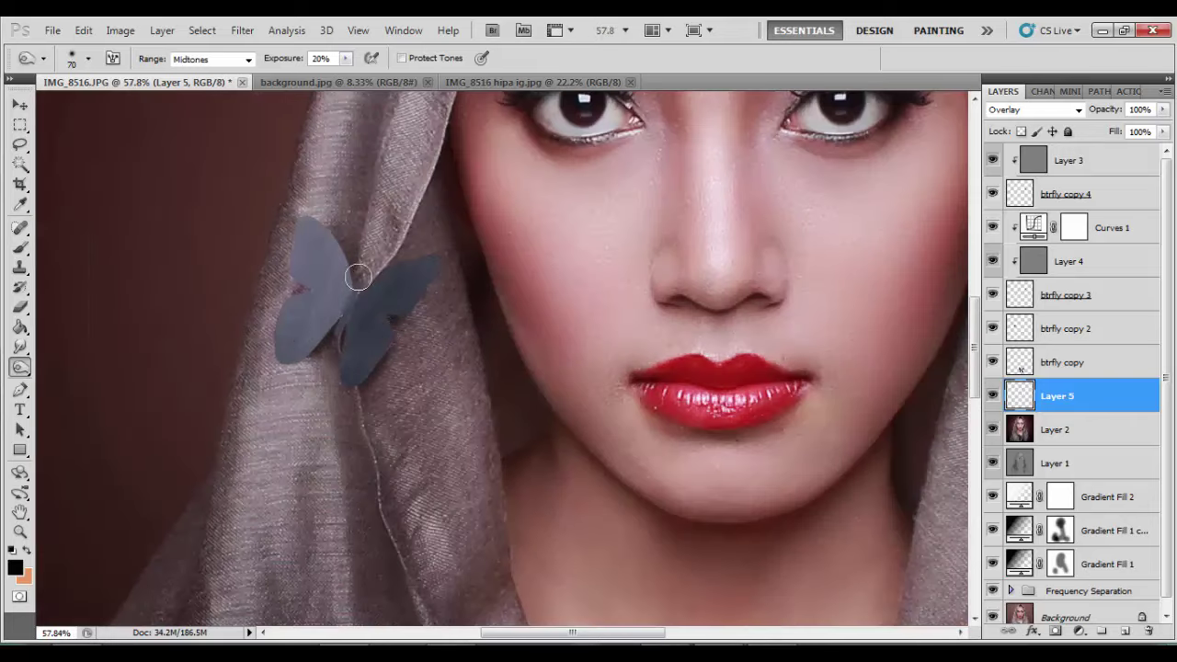
Step: Add final burn shadows beside the body and under the wing, comparing with Layer 5 hidden
drag(357, 273, 360, 299)
key(bracketright)
mouse_move(332, 345)
mouse_down()
mouse_move(368, 368)
mouse_move(350, 389)
mouse_up()
drag(303, 293, 322, 349)
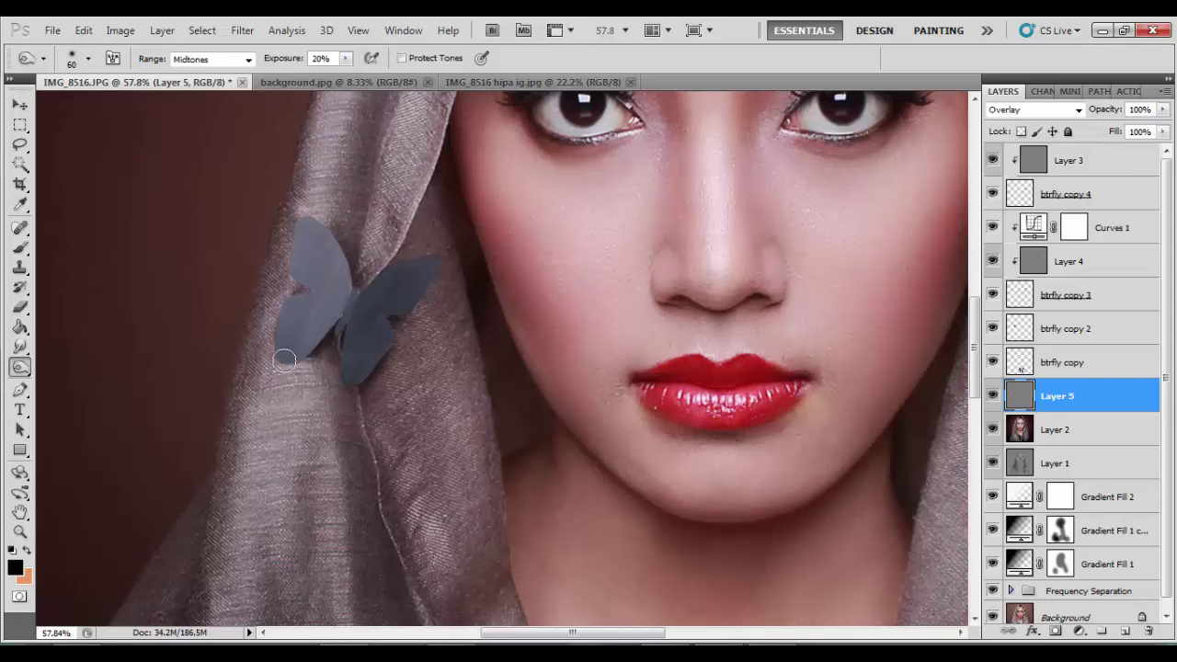
scroll(261, 348, down, 5)
scroll(594, 274, up, 1)
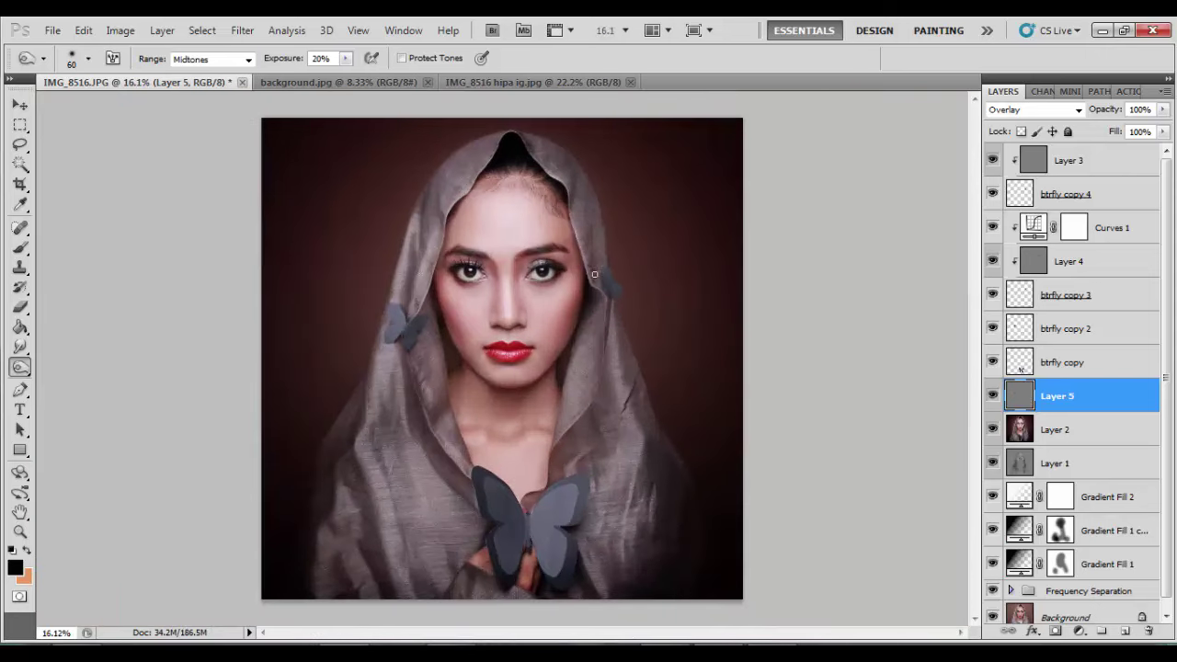
click(992, 395)
scroll(581, 263, up, 2)
scroll(573, 270, up, 1)
scroll(558, 299, up, 1)
key(bracketleft)
key(bracketleft)
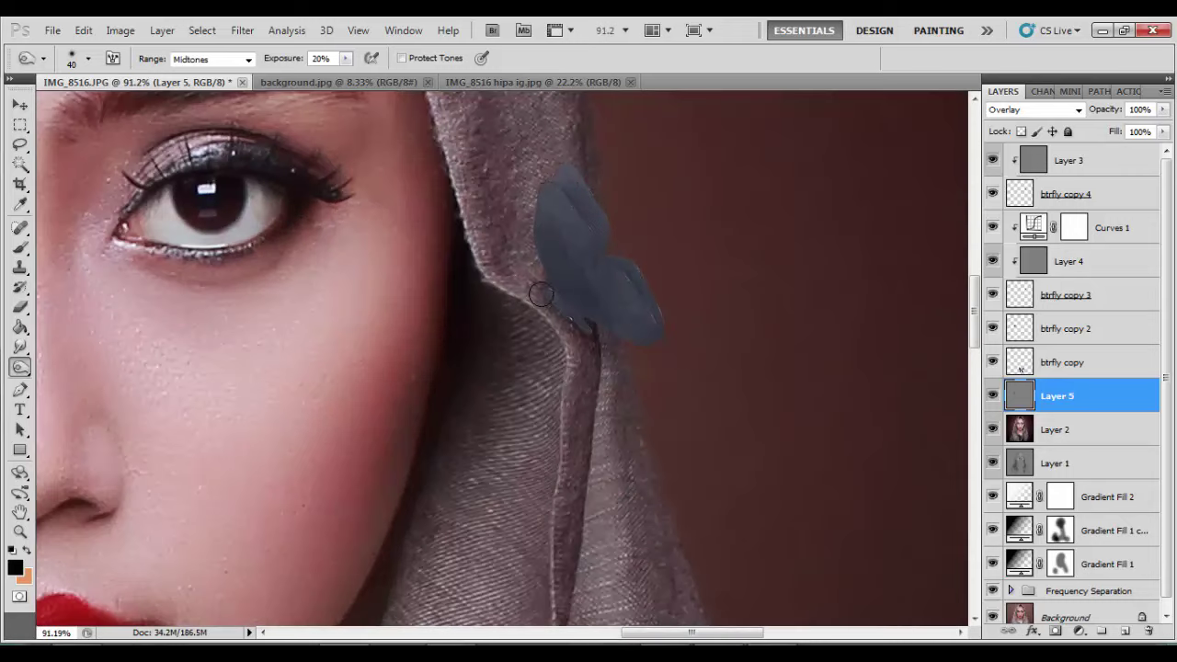
scroll(539, 281, down, 5)
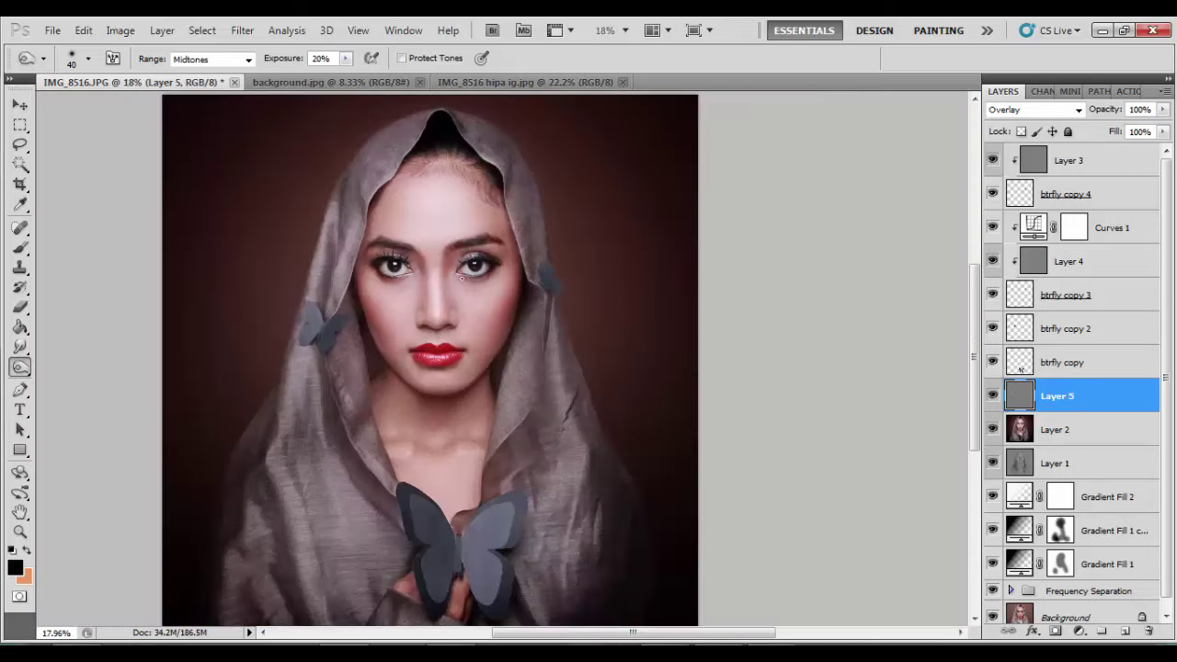
scroll(461, 277, down, 1)
scroll(462, 277, up, 1)
Step: Select Layer 3, reset colours to default black and white, and move its content
click(1111, 166)
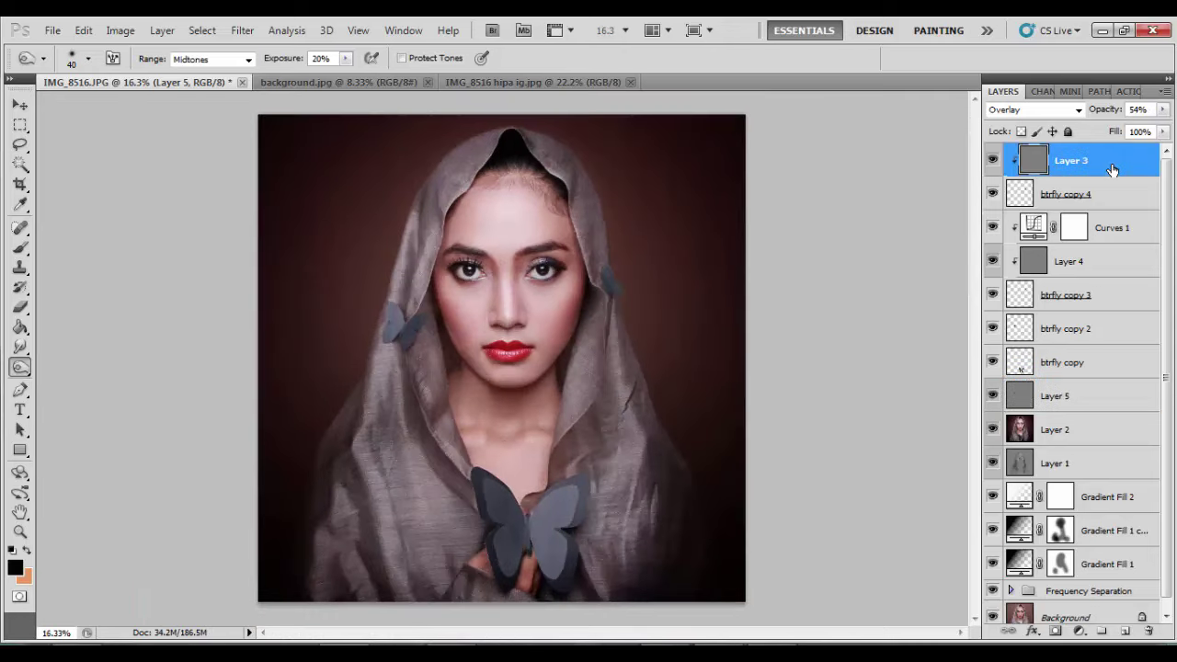
key(d)
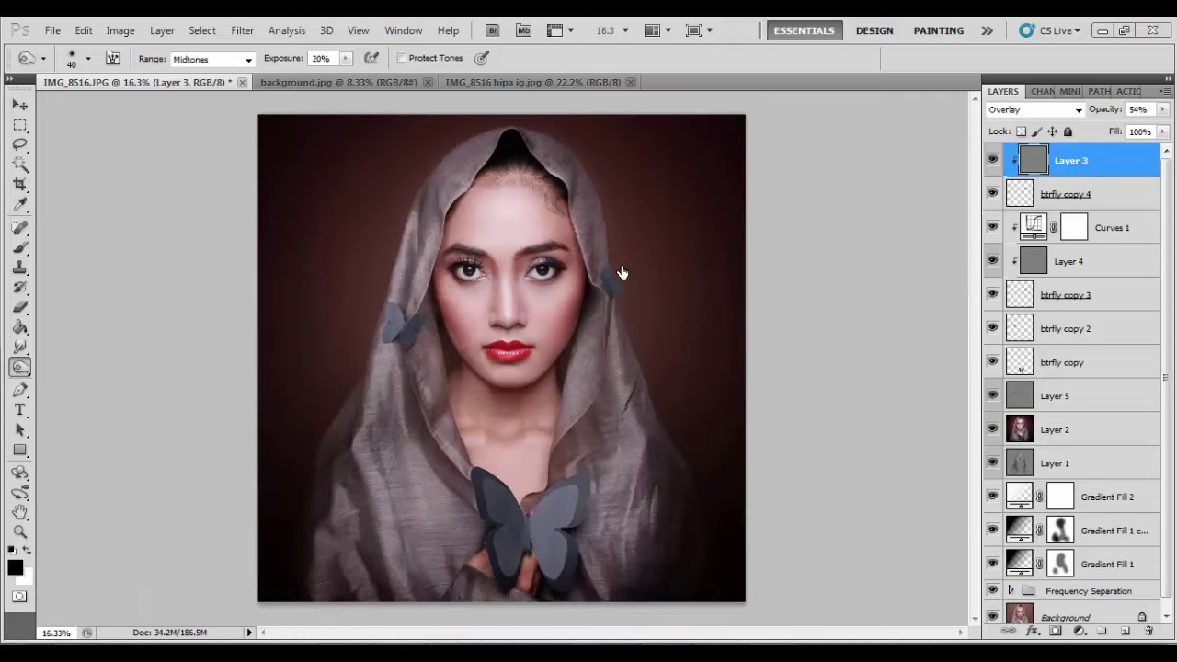
click(26, 106)
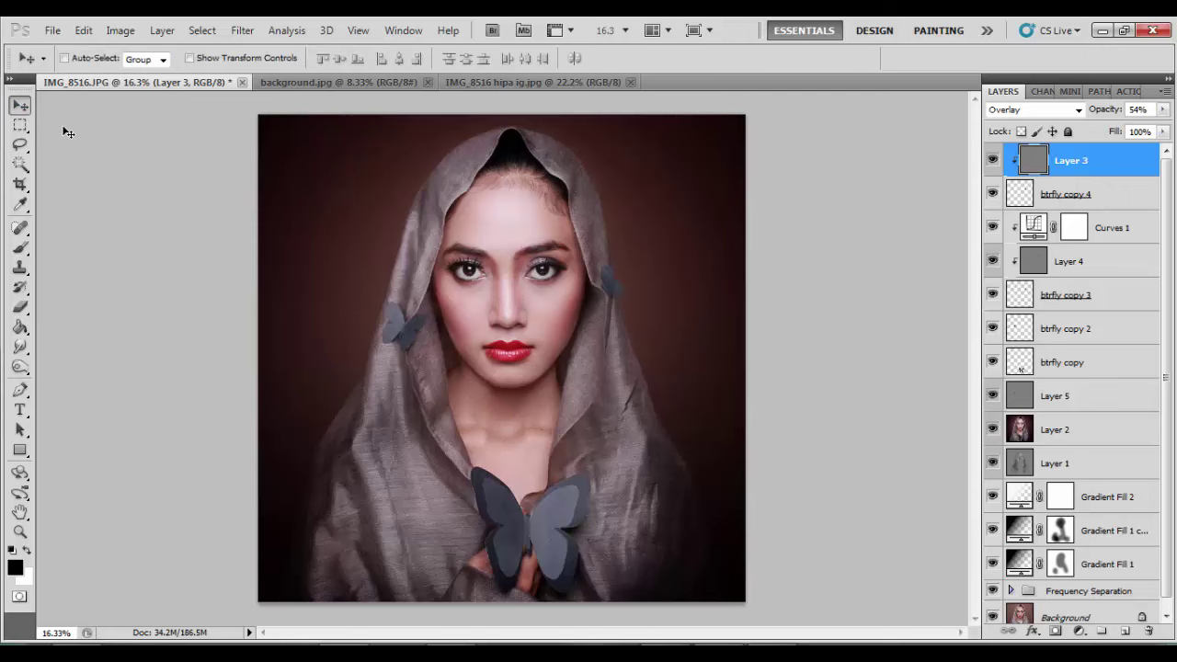
drag(596, 264, 685, 288)
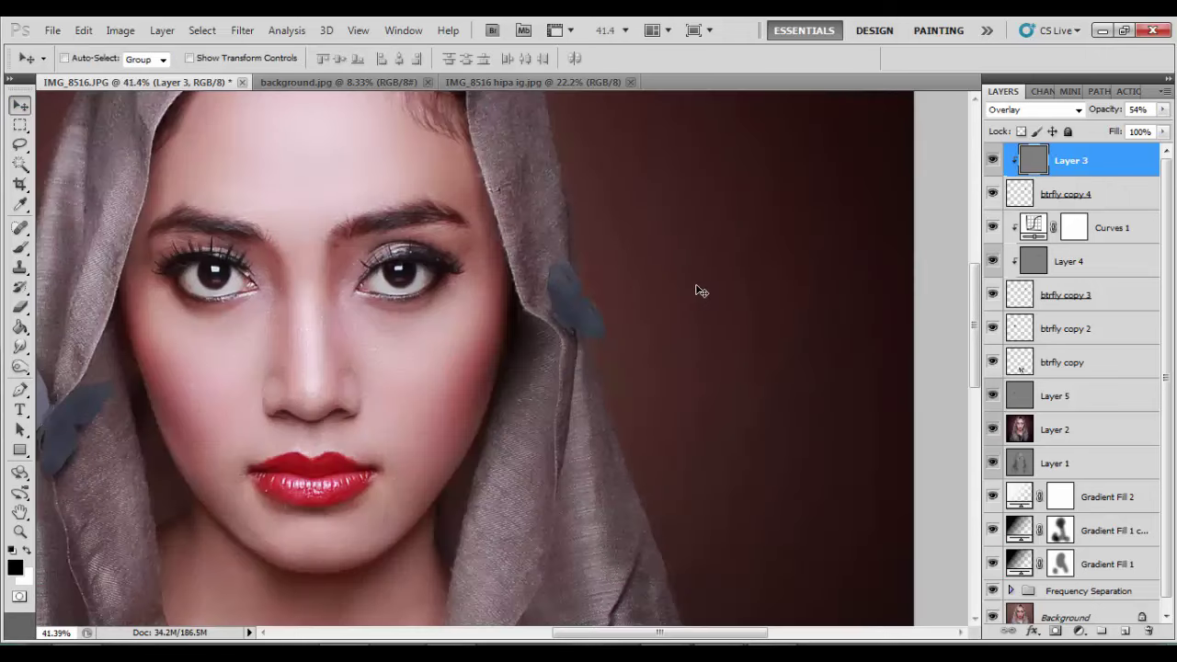
Step: Show Layer 4 and bend Curves 1 down to output 115 at input 131
click(992, 262)
double_click(1031, 227)
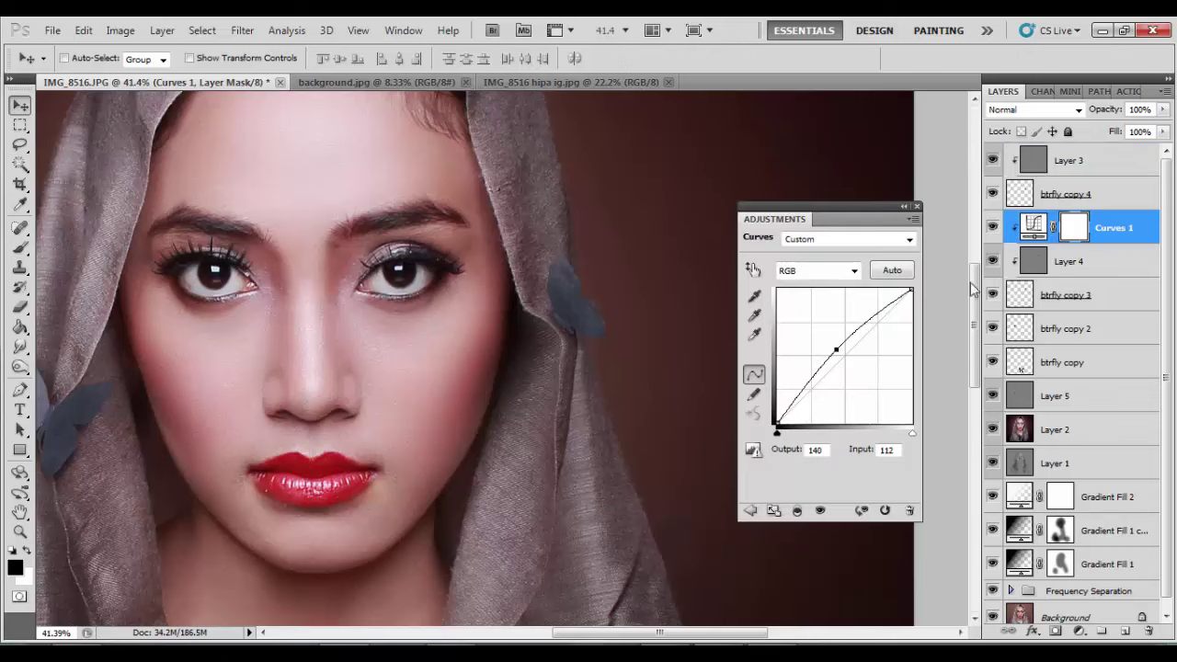
drag(836, 350, 847, 361)
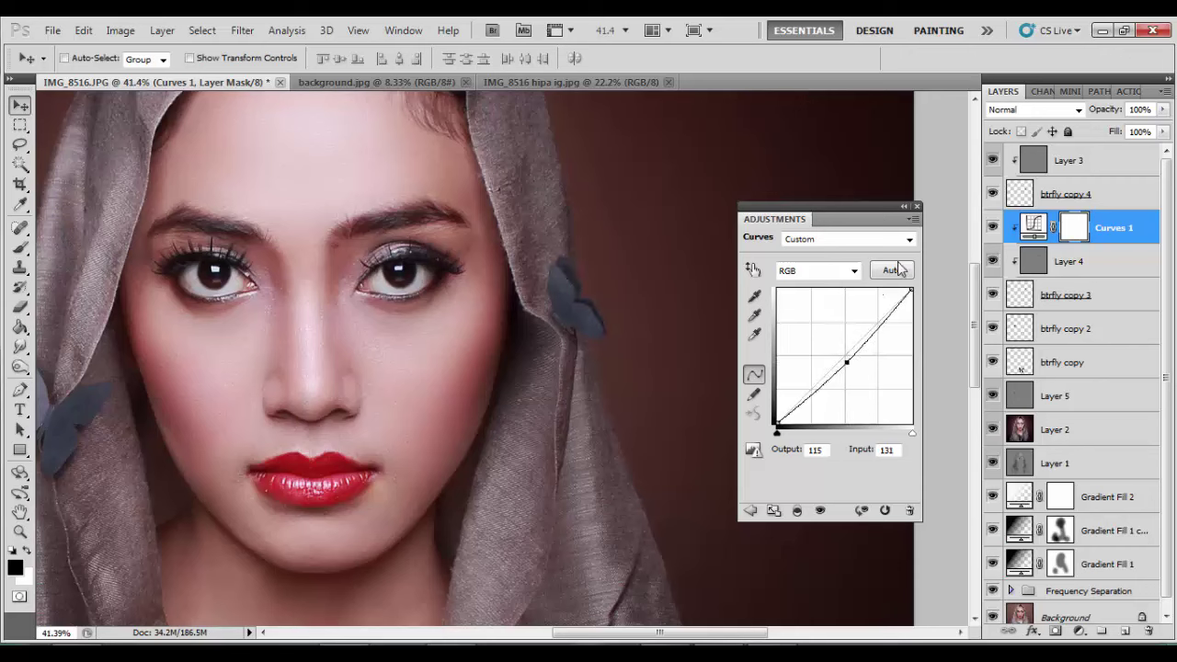
click(917, 207)
click(1013, 195)
Step: Dodge the scarf edge beside the right hood butterfly on Layer 3 with an enlarged brush
click(1033, 161)
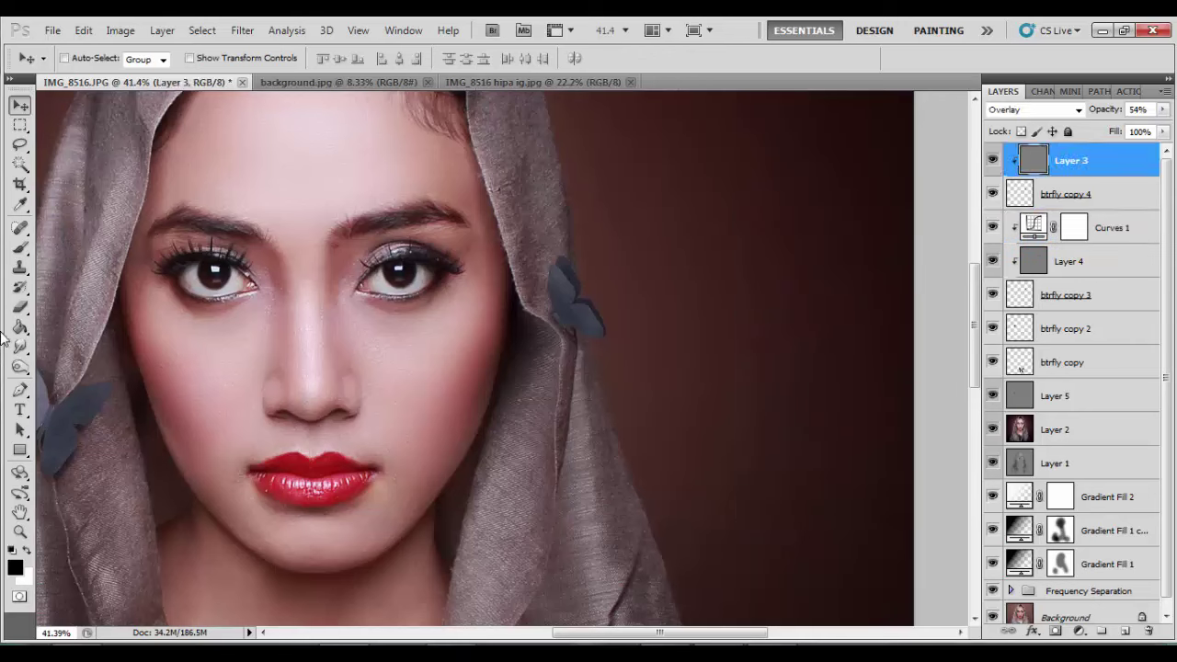
click(20, 366)
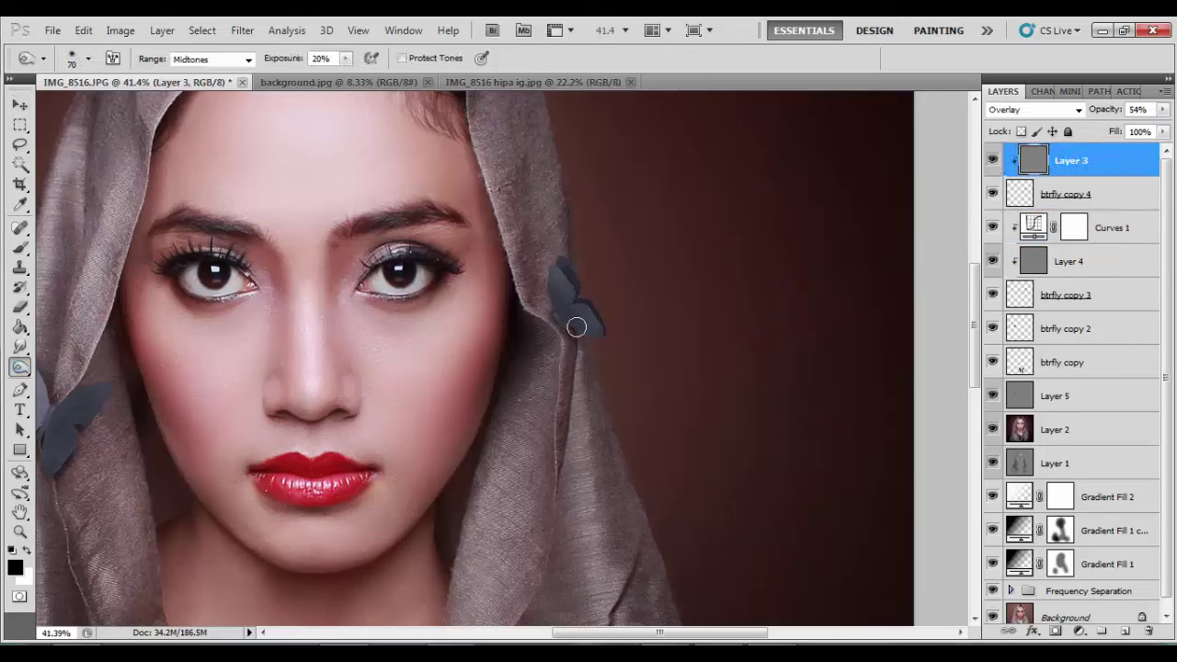
key(bracketright)
key(bracketright)
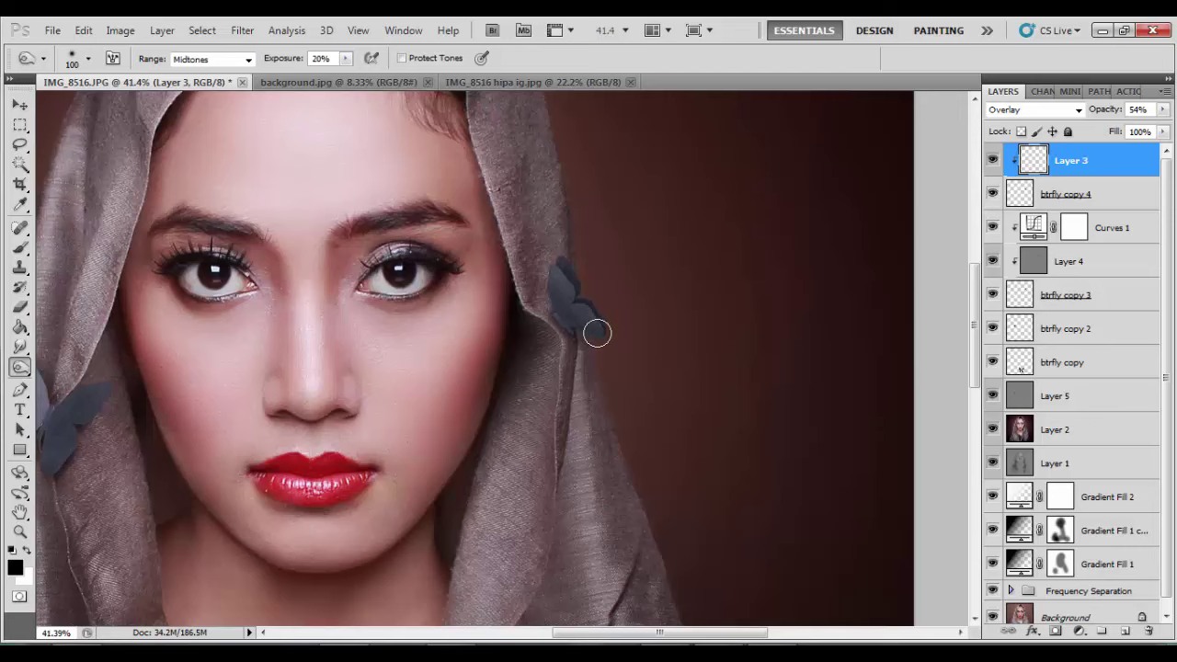
drag(598, 331, 557, 283)
Step: Hide the btrfly copy 2 butterfly layer to compare the result
scroll(634, 298, down, 2)
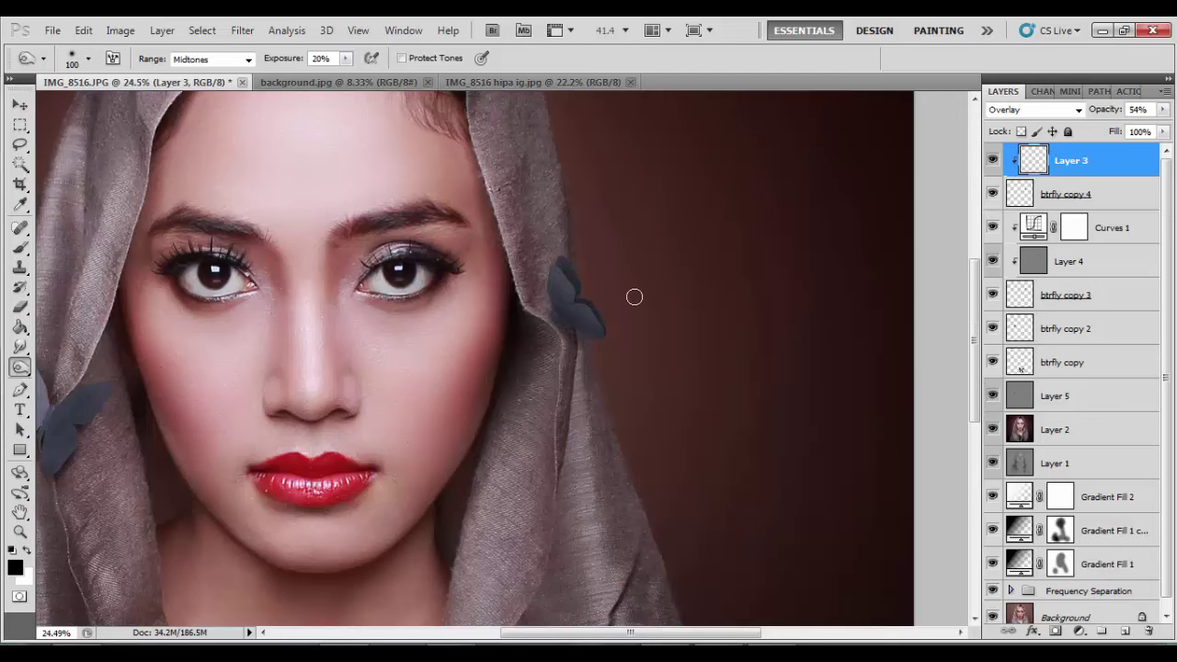
scroll(634, 296, down, 1)
scroll(634, 296, down, 1)
scroll(634, 296, down, 1)
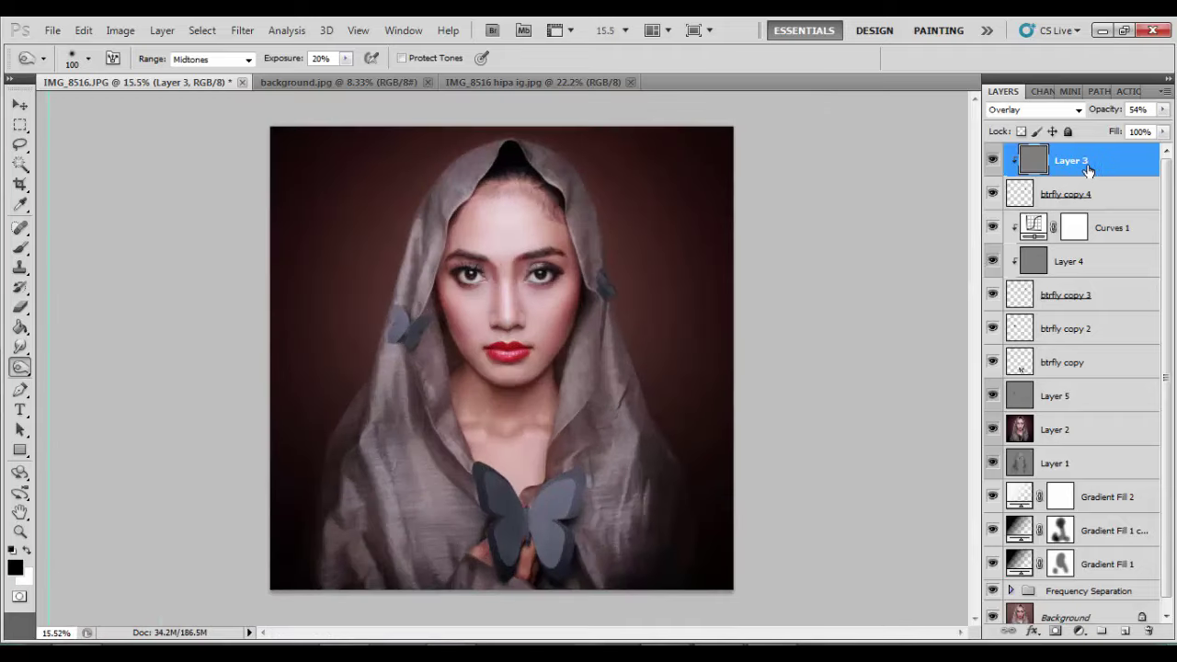
scroll(433, 322, up, 2)
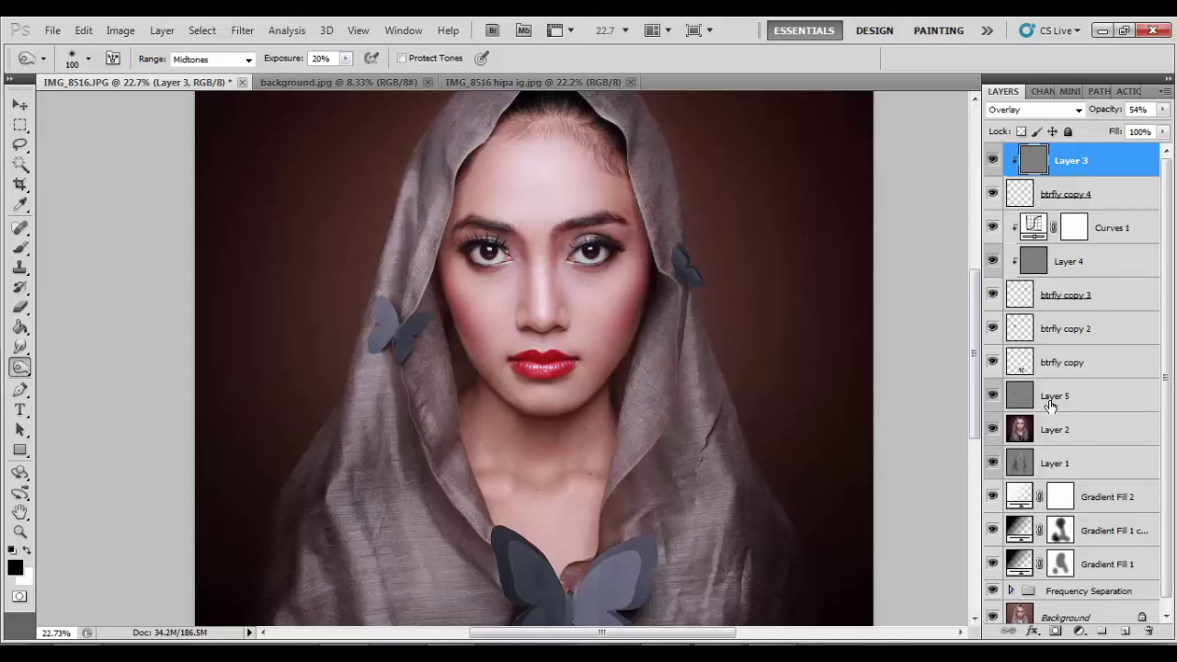
click(992, 328)
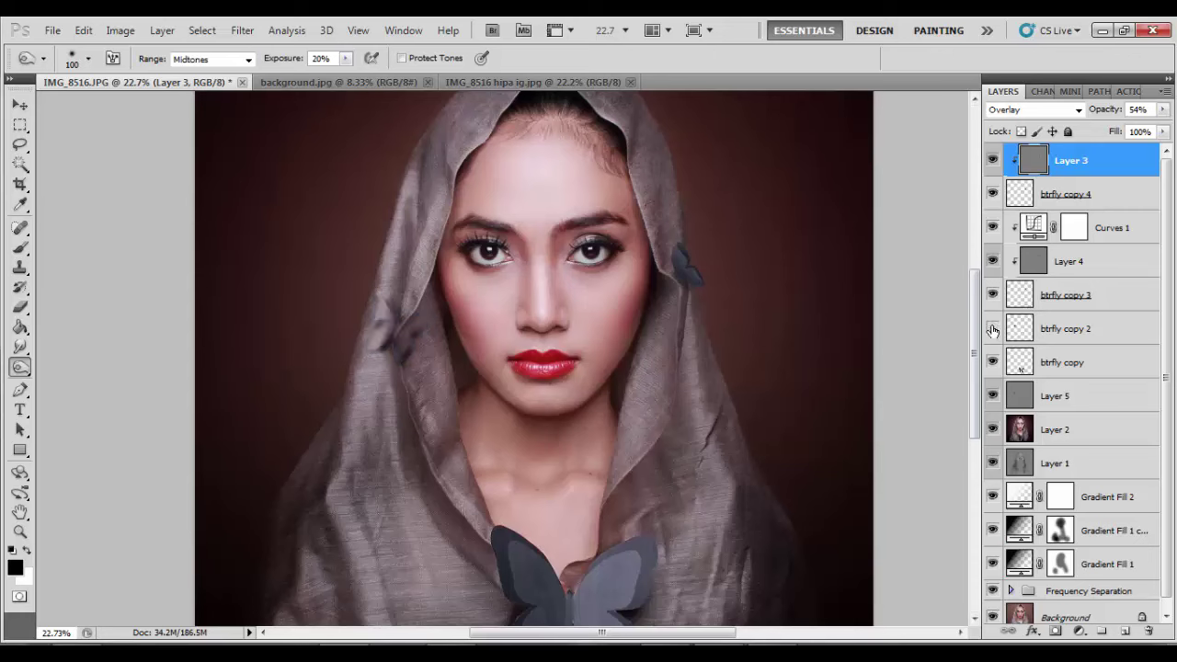
Step: Dodge the small butterfly on the left of the hood at 12% exposure
click(1067, 332)
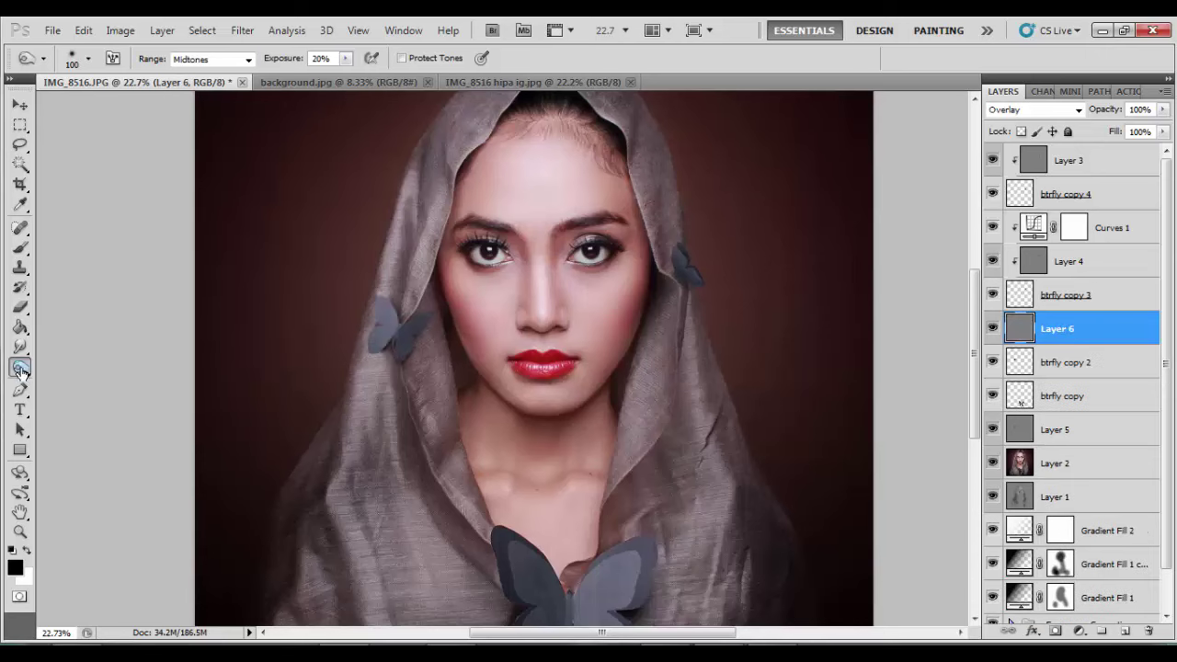
drag(21, 370, 55, 366)
drag(382, 343, 406, 322)
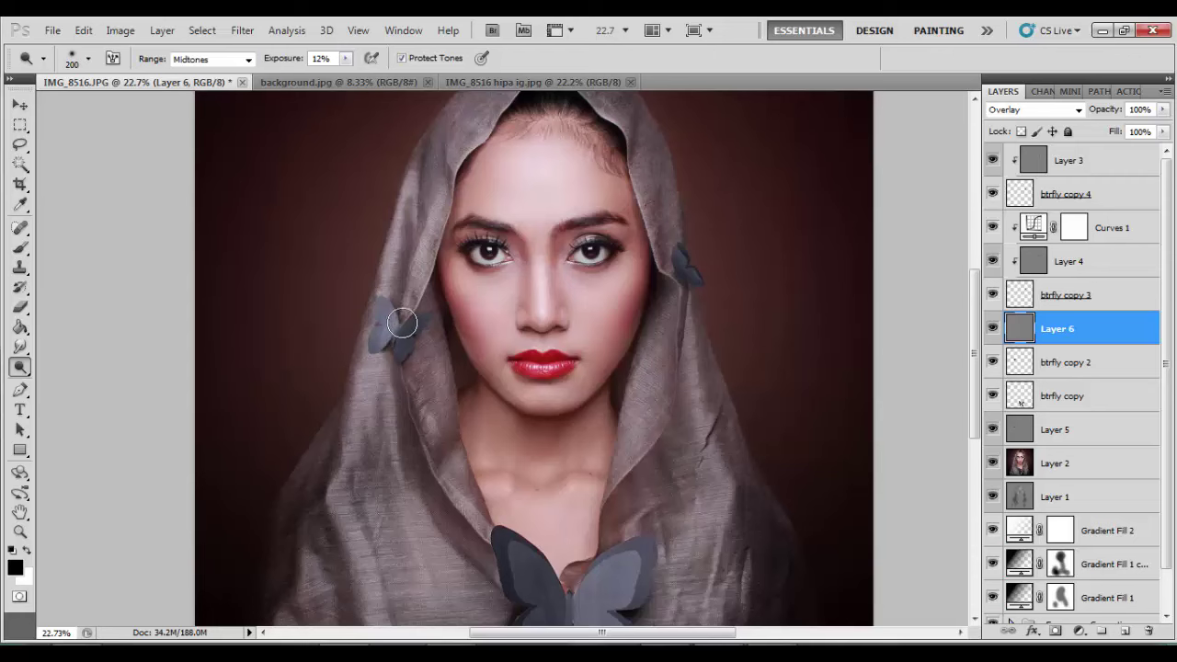
Step: Switch to the Burn tool, clip Layer 6 to btrfly copy 2, and reselect Layer 3
drag(20, 368, 69, 386)
click(69, 382)
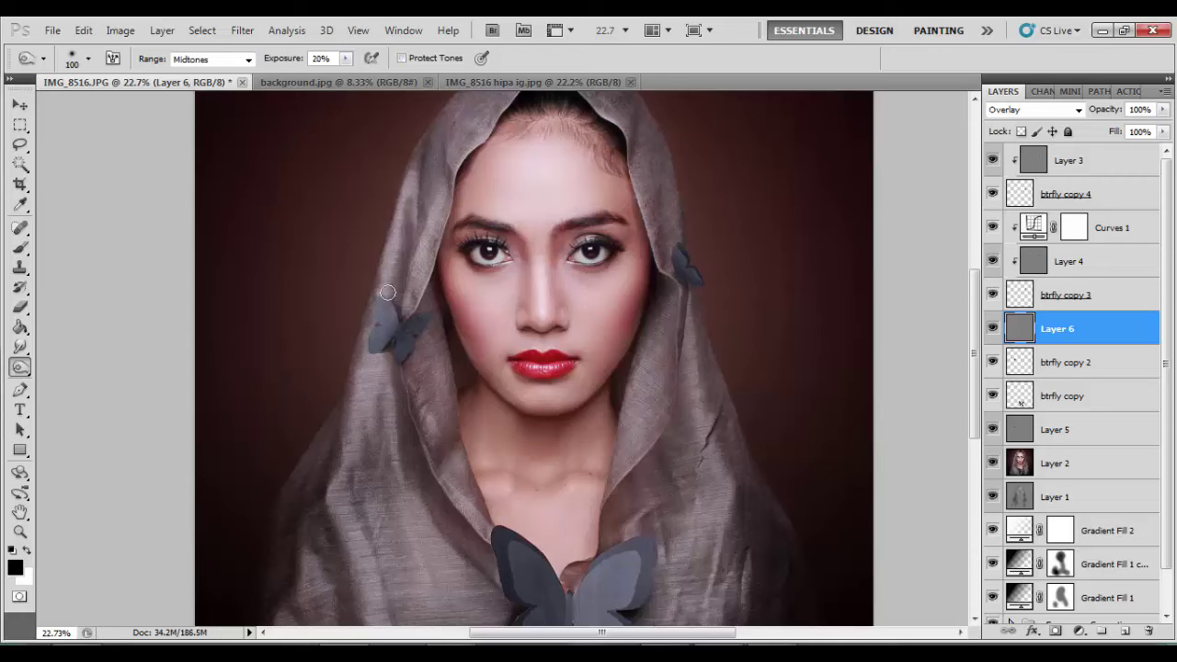
scroll(444, 315, down, 3)
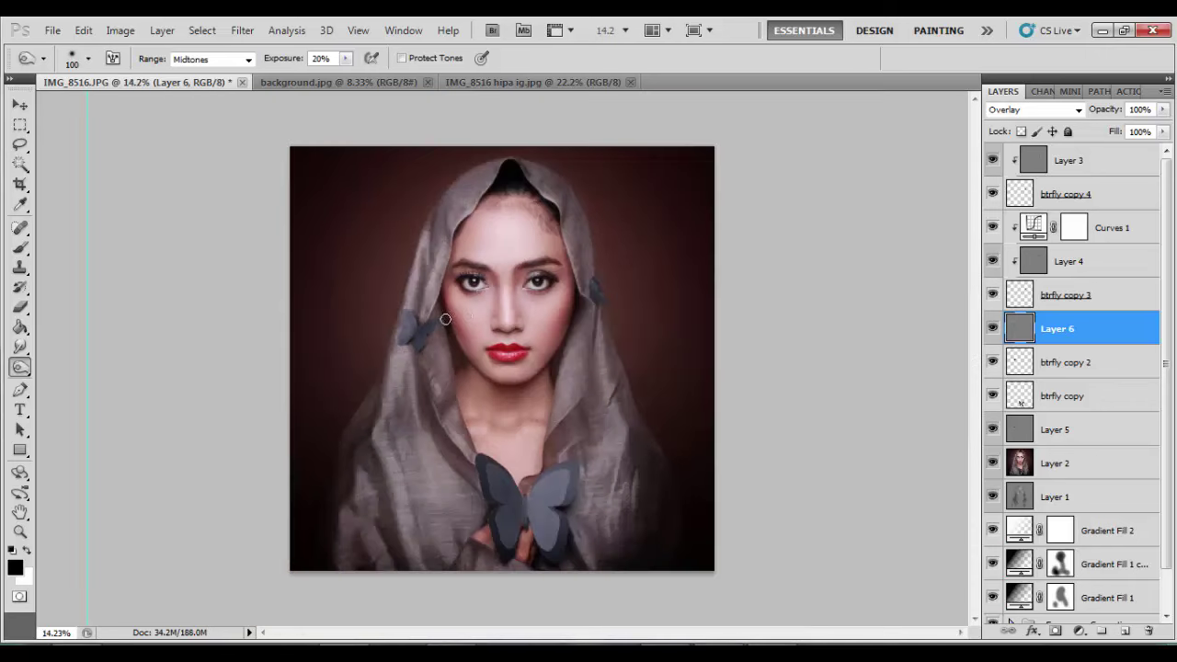
right_click(1102, 332)
click(999, 431)
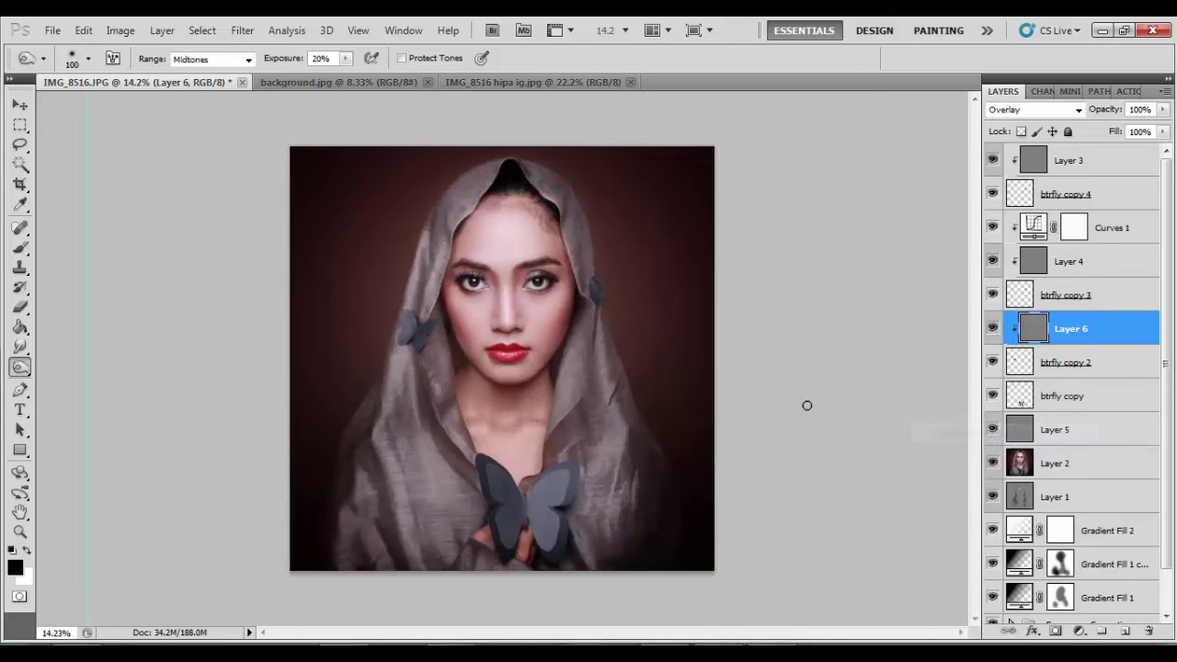
click(1102, 167)
click(20, 104)
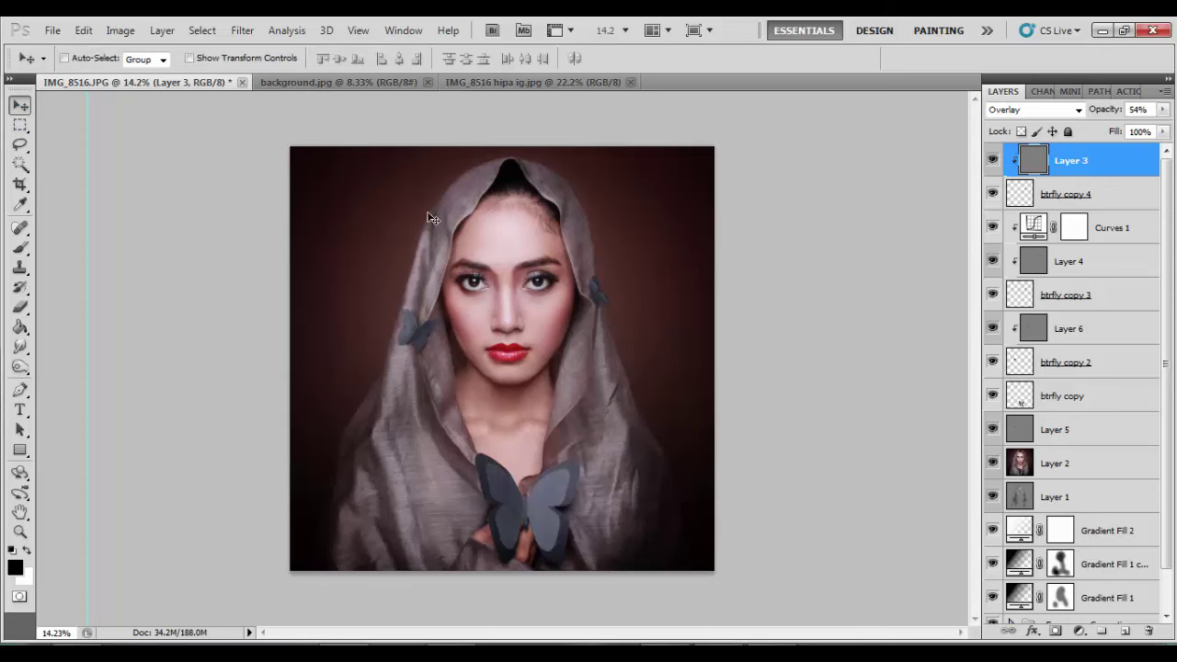
Step: Dodge the large chest butterfly on Layer 5 with the brush enlarged to 500
click(1073, 432)
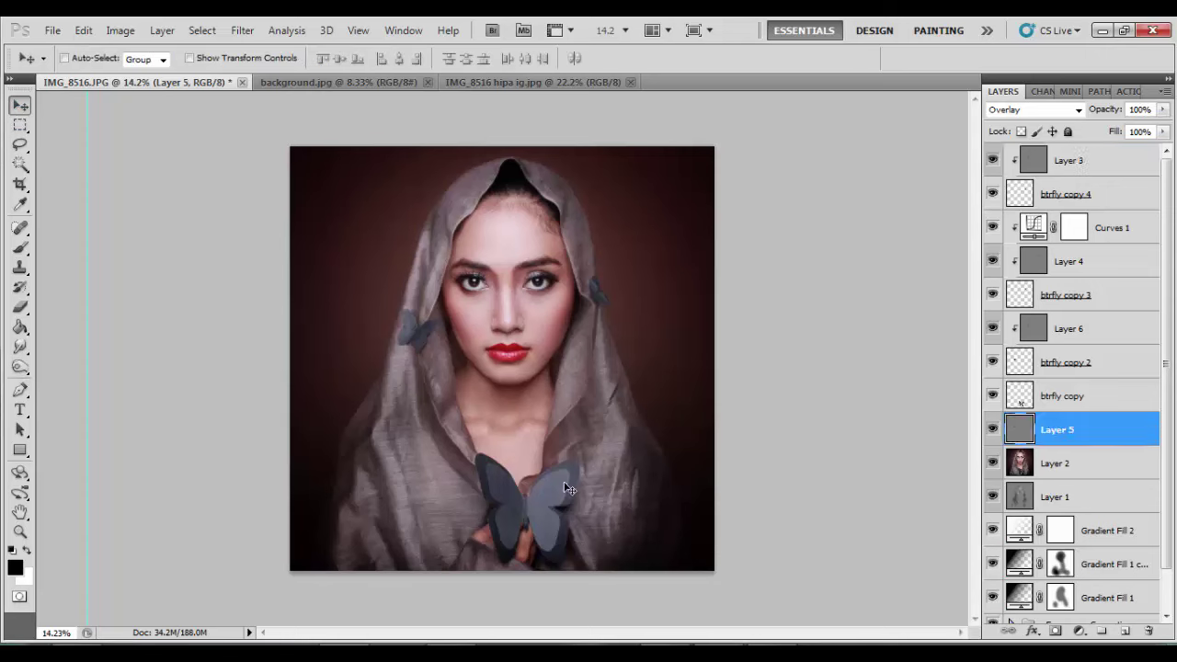
click(20, 367)
key(bracketright)
key(bracketright)
key(bracketright)
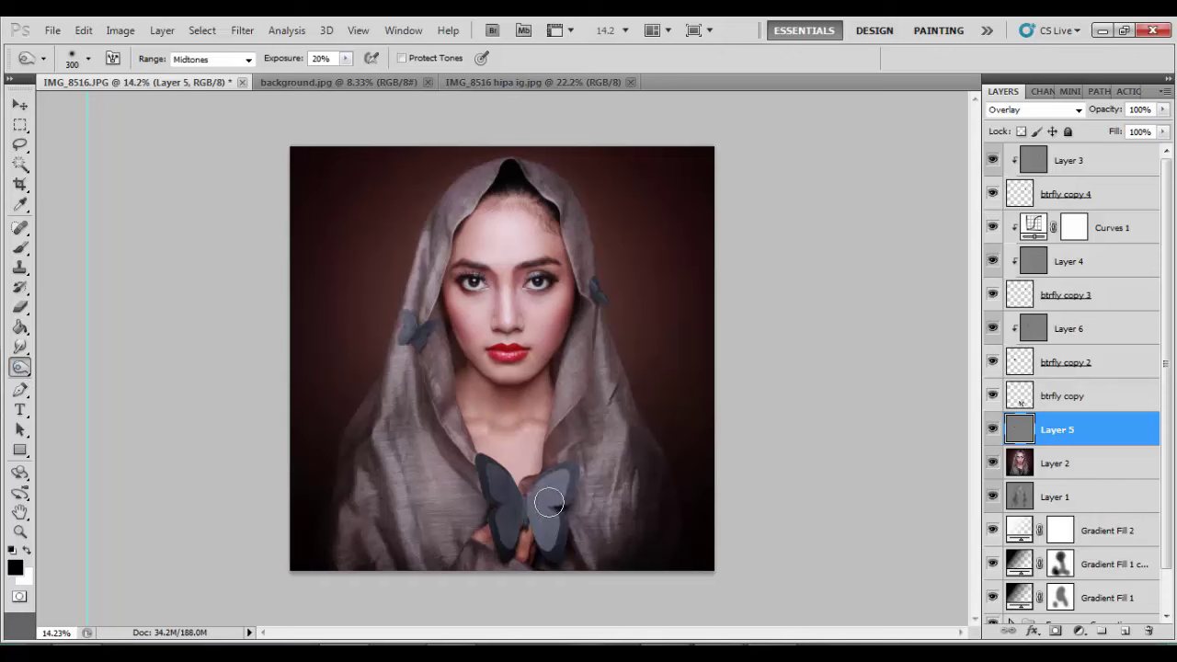
key(bracketright)
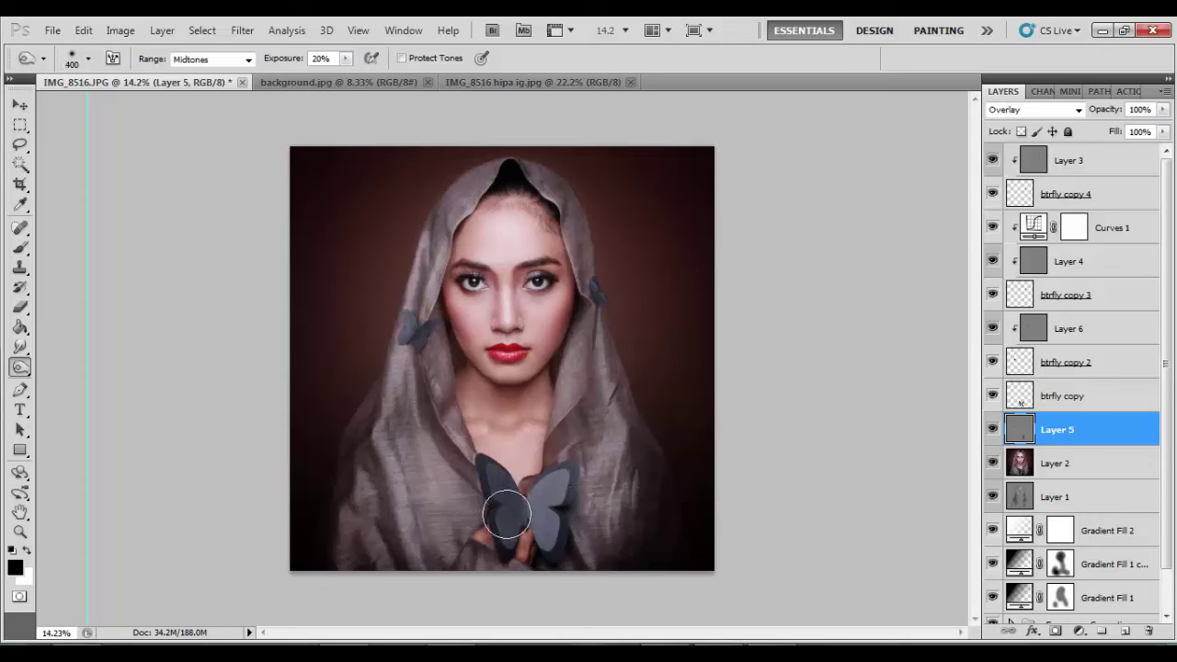
key(bracketright)
drag(507, 515, 531, 504)
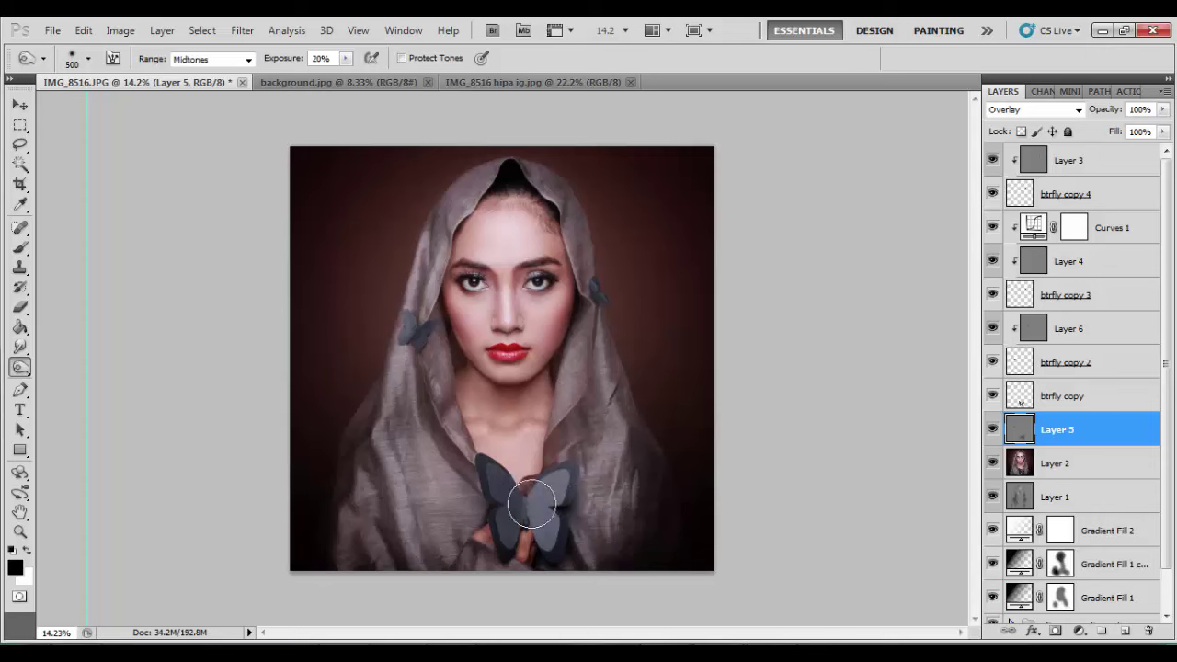
Step: Lighten the area around the chest butterfly and the neck, brush at 600 then 300
key(bracketright)
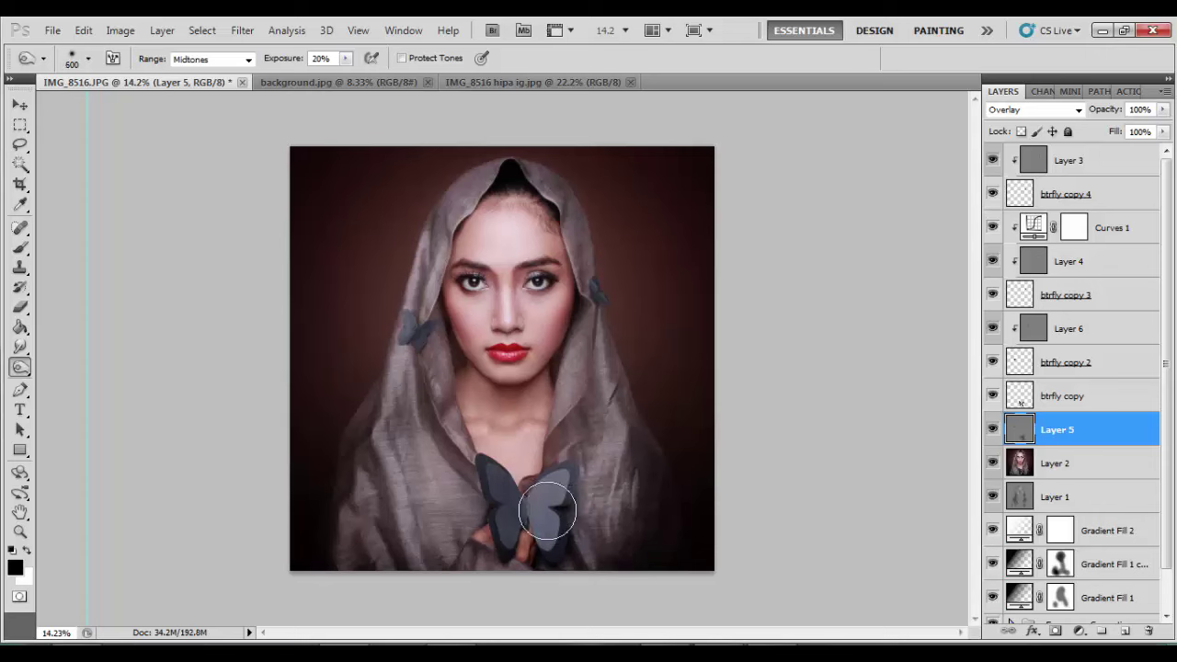
mouse_move(547, 510)
mouse_down()
mouse_move(472, 487)
mouse_move(420, 420)
mouse_move(472, 494)
mouse_move(420, 420)
mouse_move(446, 484)
mouse_move(377, 504)
mouse_up()
key(bracketleft)
key(bracketleft)
key(bracketleft)
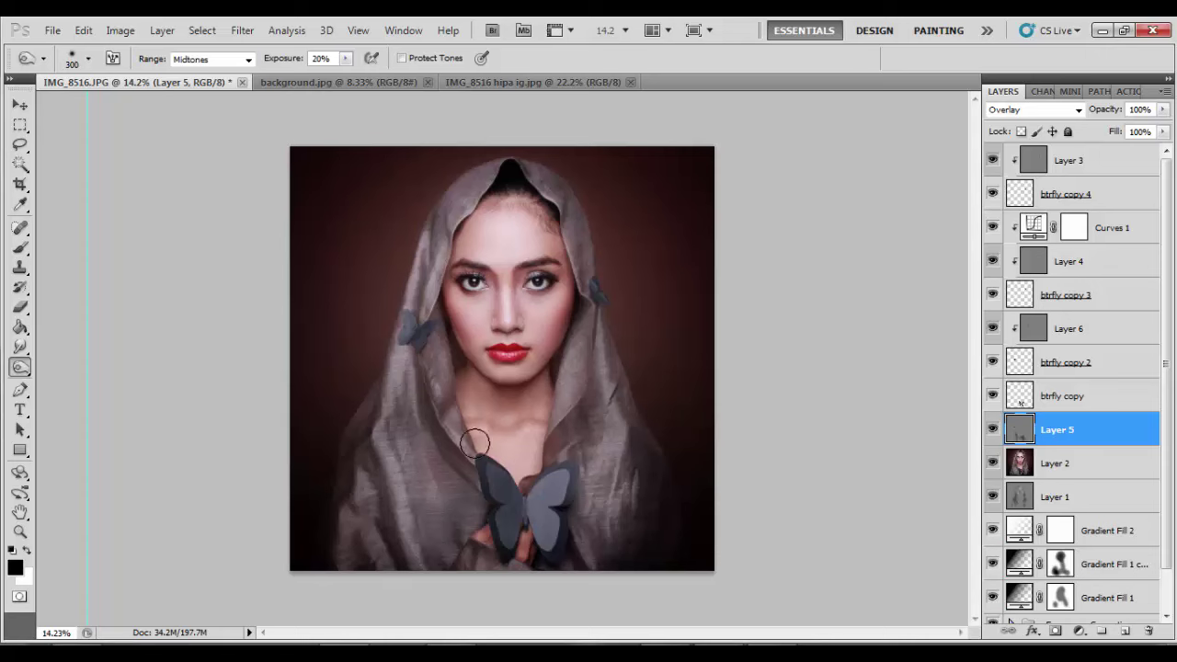
mouse_move(475, 444)
mouse_down()
mouse_move(458, 373)
mouse_move(502, 406)
mouse_up()
Step: Stamp all visible layers into a new top layer named 'ctrl+a+shift+e'
click(1091, 173)
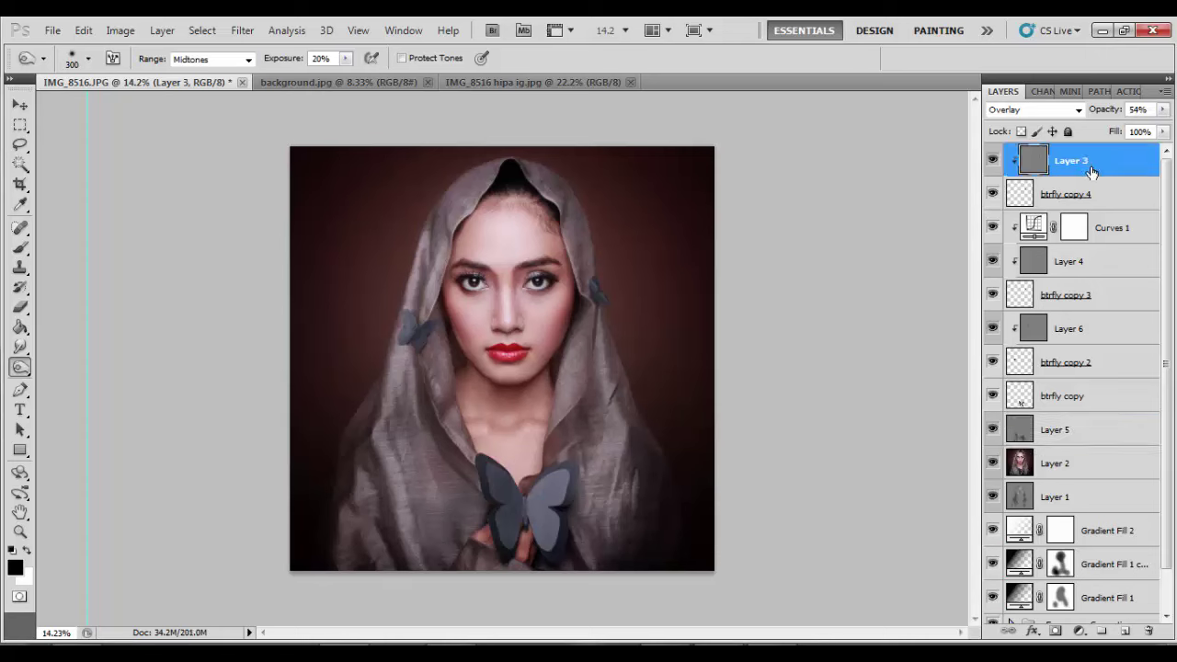
key(ctrl+shift+alt+e)
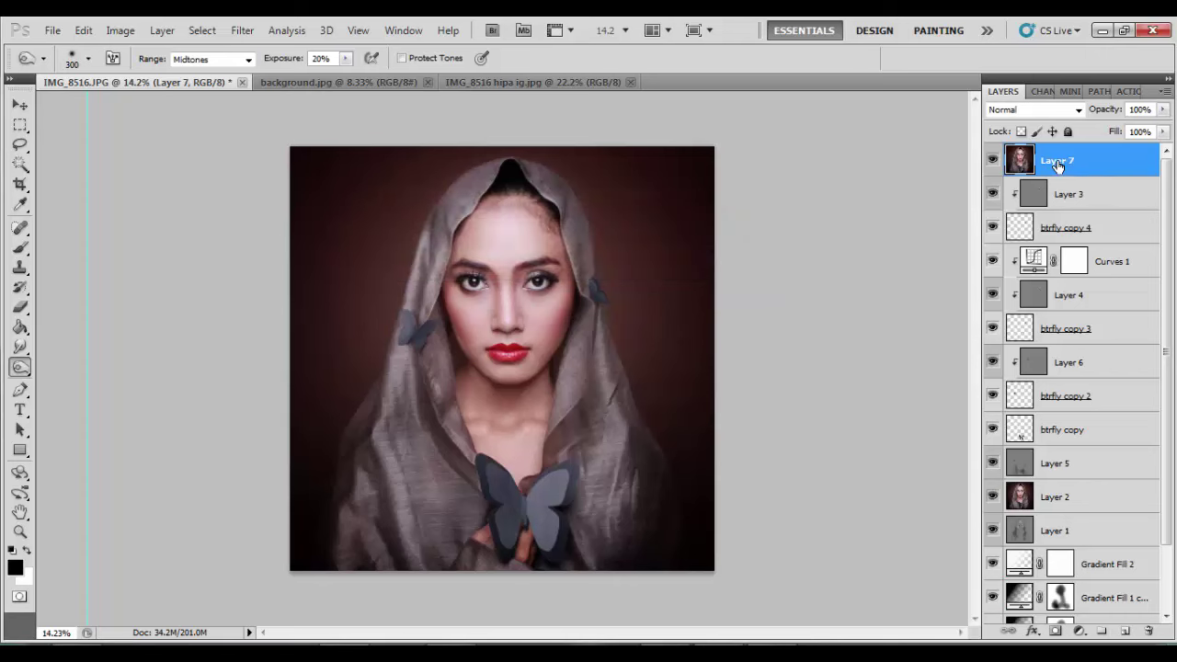
double_click(1057, 162)
text(+shift+e)
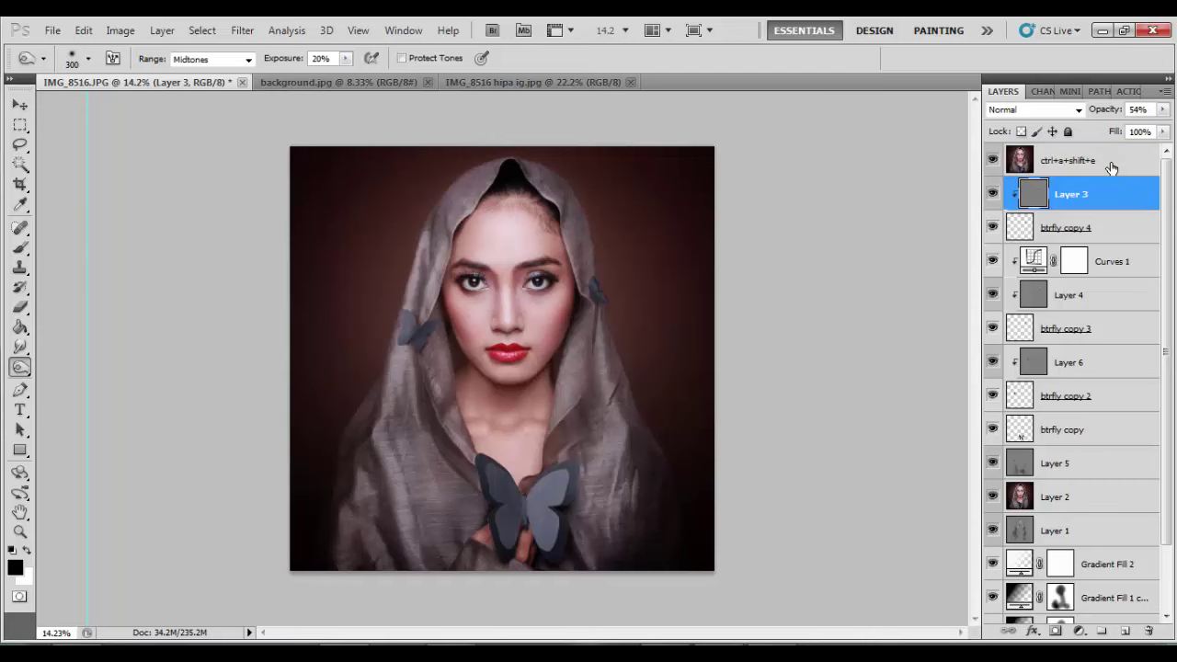
key(Return)
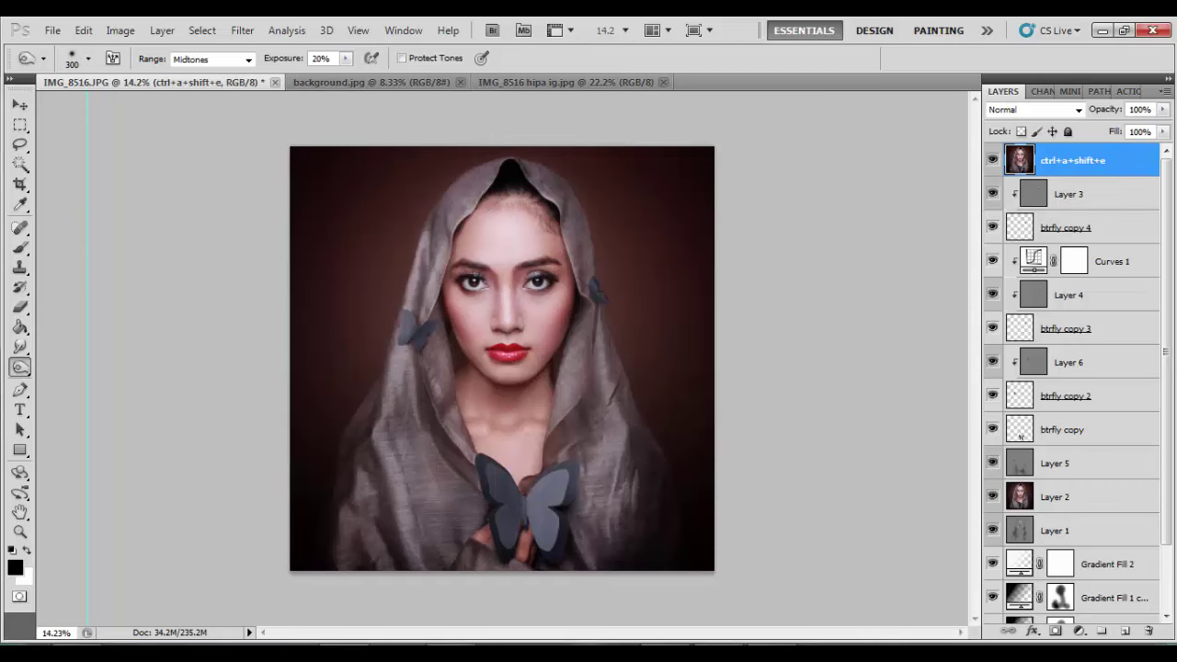
Step: Drag the background texture image into the document with the Move tool
click(20, 124)
click(20, 104)
drag(209, 110, 453, 228)
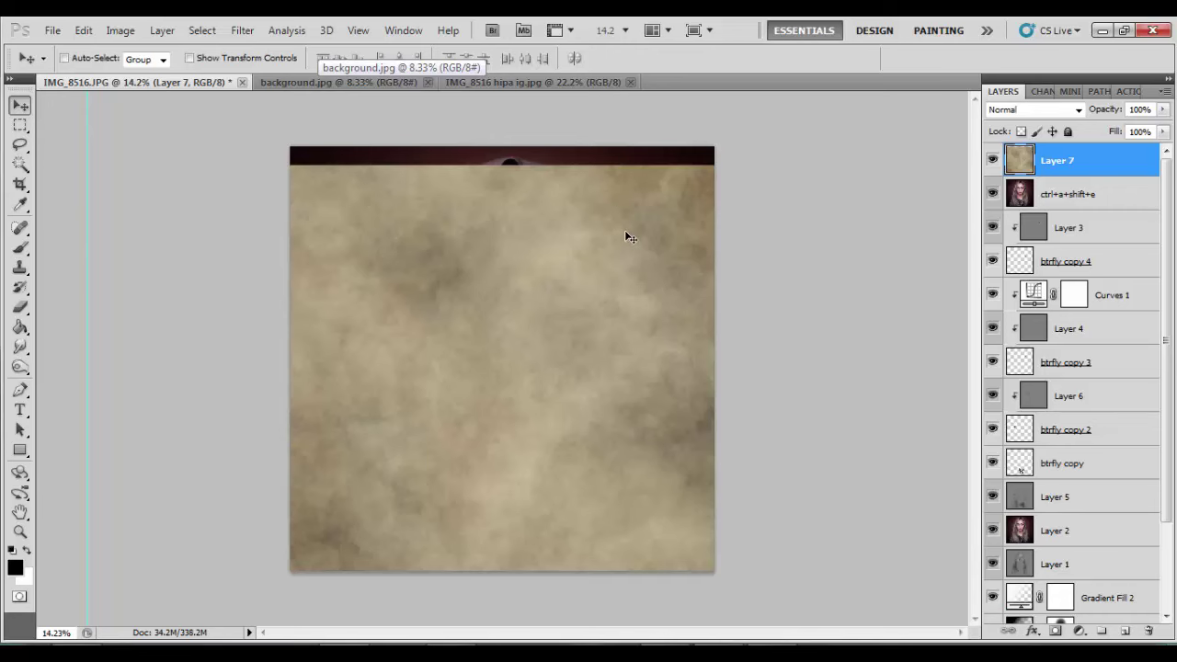
Step: Scale the texture down to the portrait width and position it over the image
key(ctrl+t)
key(ctrl+0)
drag(896, 236, 662, 296)
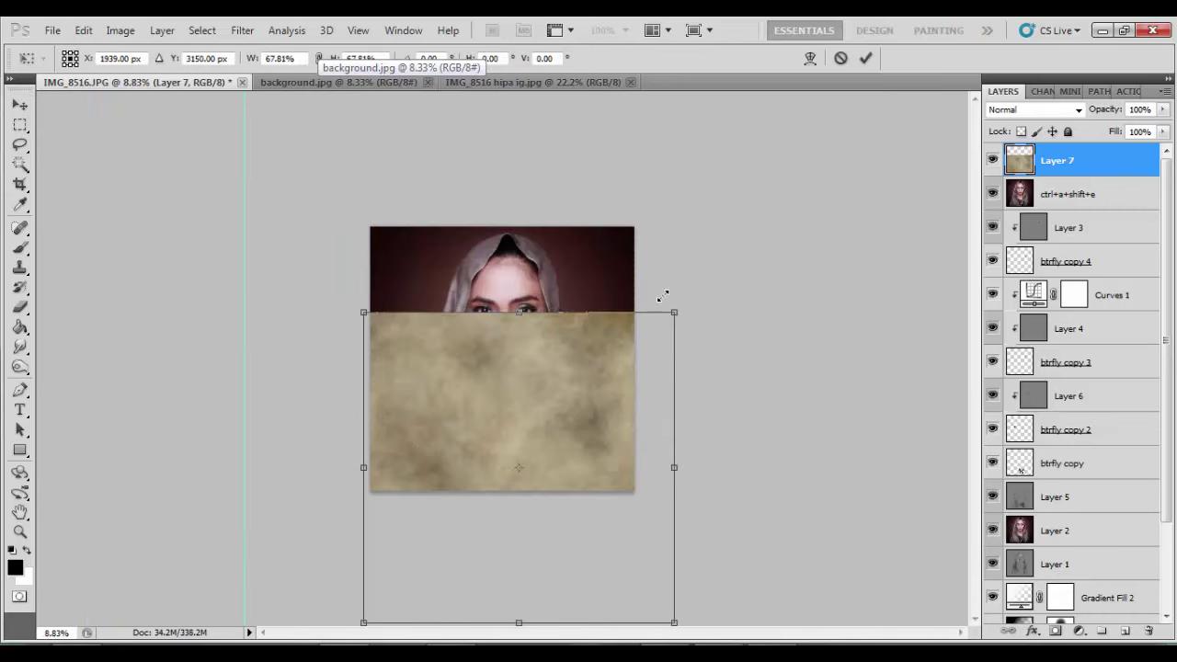
drag(573, 349, 573, 249)
key(Return)
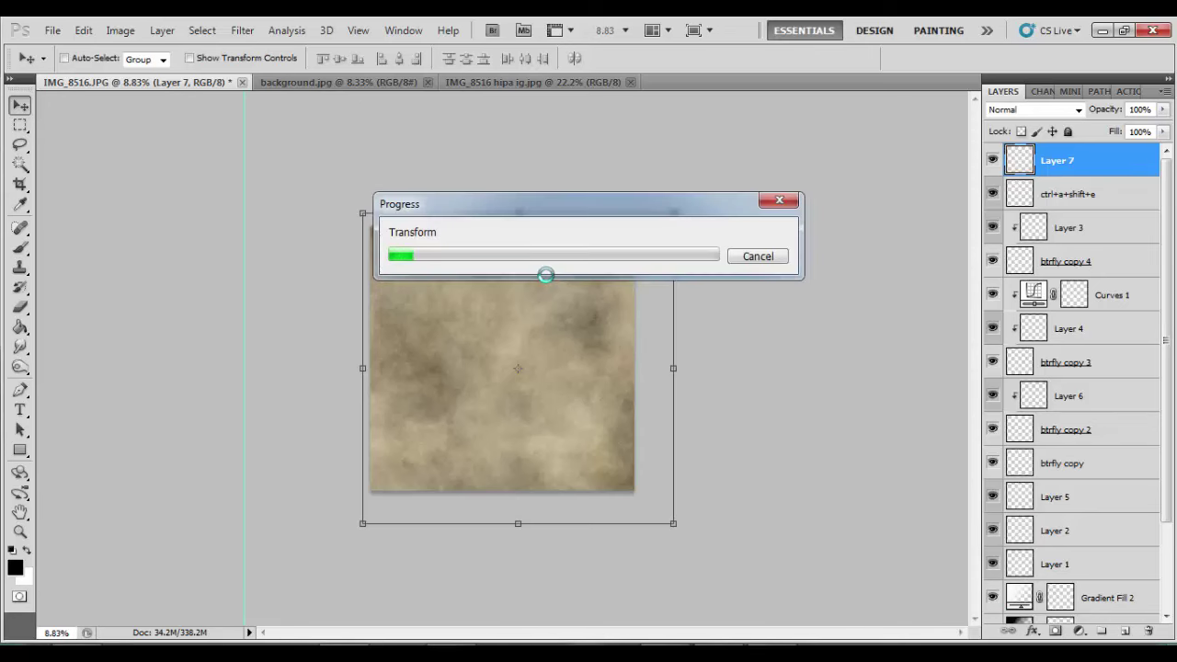
key(ctrl+0)
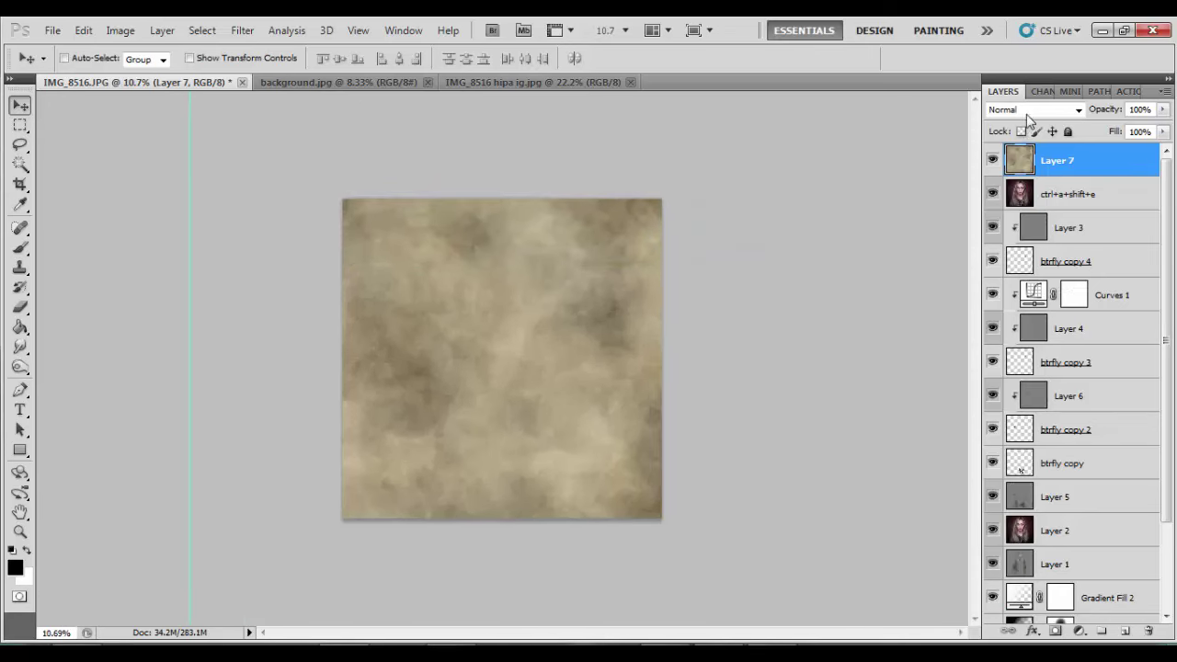
Step: Set the texture layer to Soft Light blend mode at 79% opacity
click(1026, 112)
click(1000, 346)
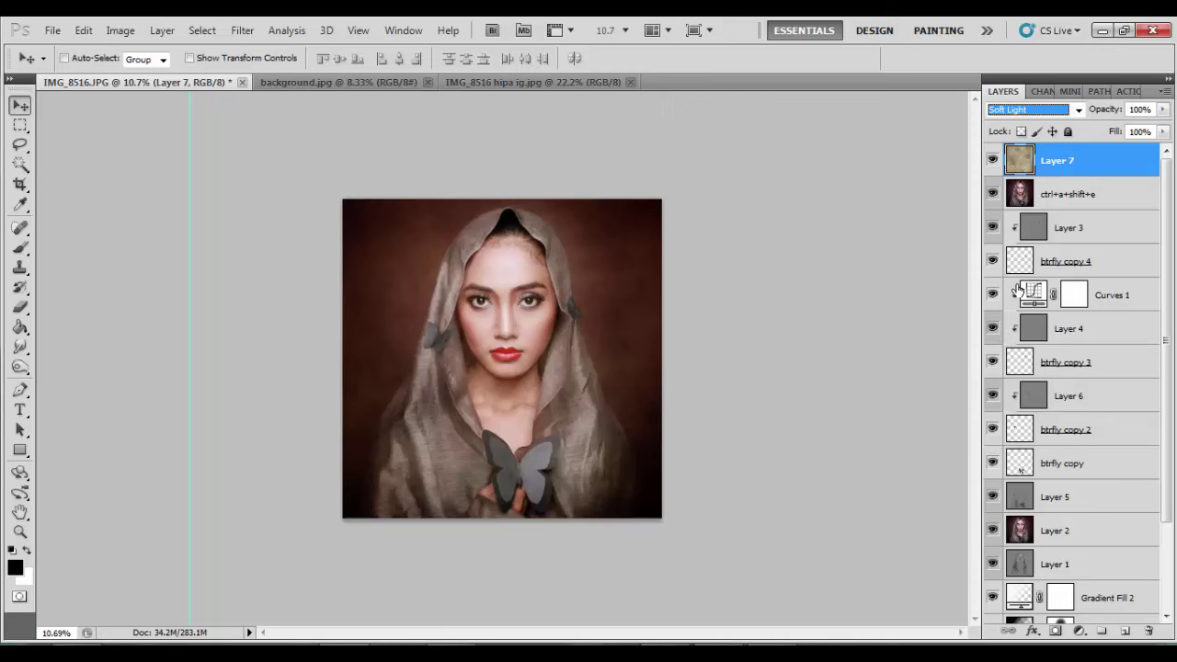
drag(1163, 109, 1147, 133)
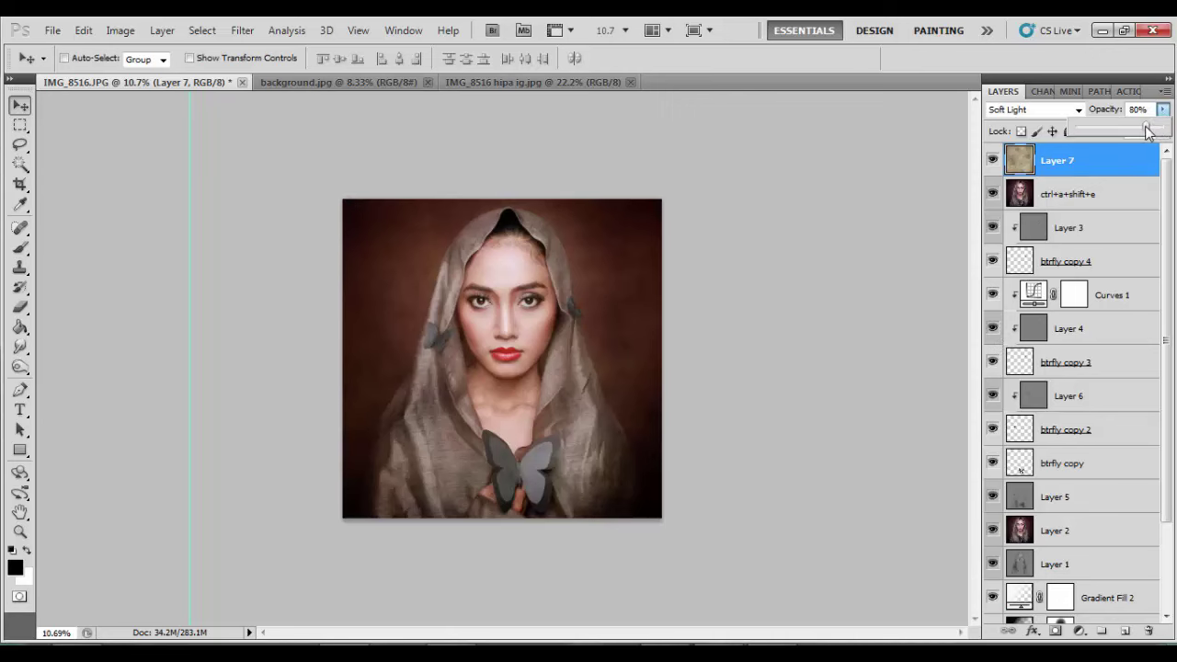
click(119, 121)
scroll(448, 234, up, 2)
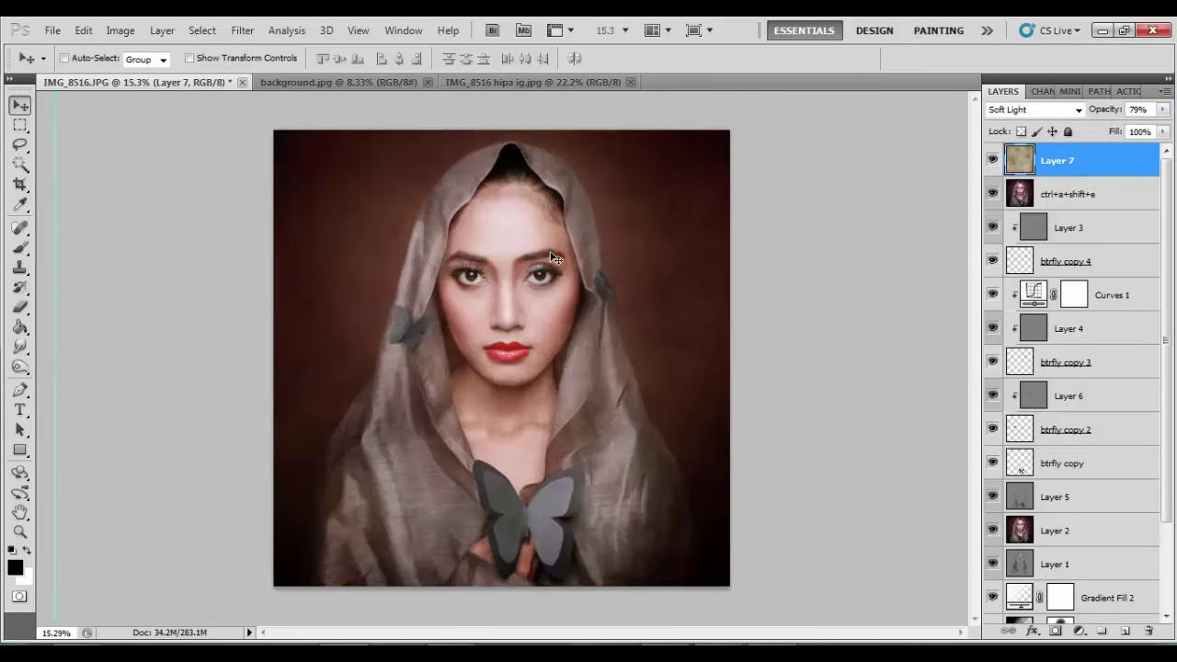
Step: Add a layer mask to the texture and brush it away from the woman
click(1055, 632)
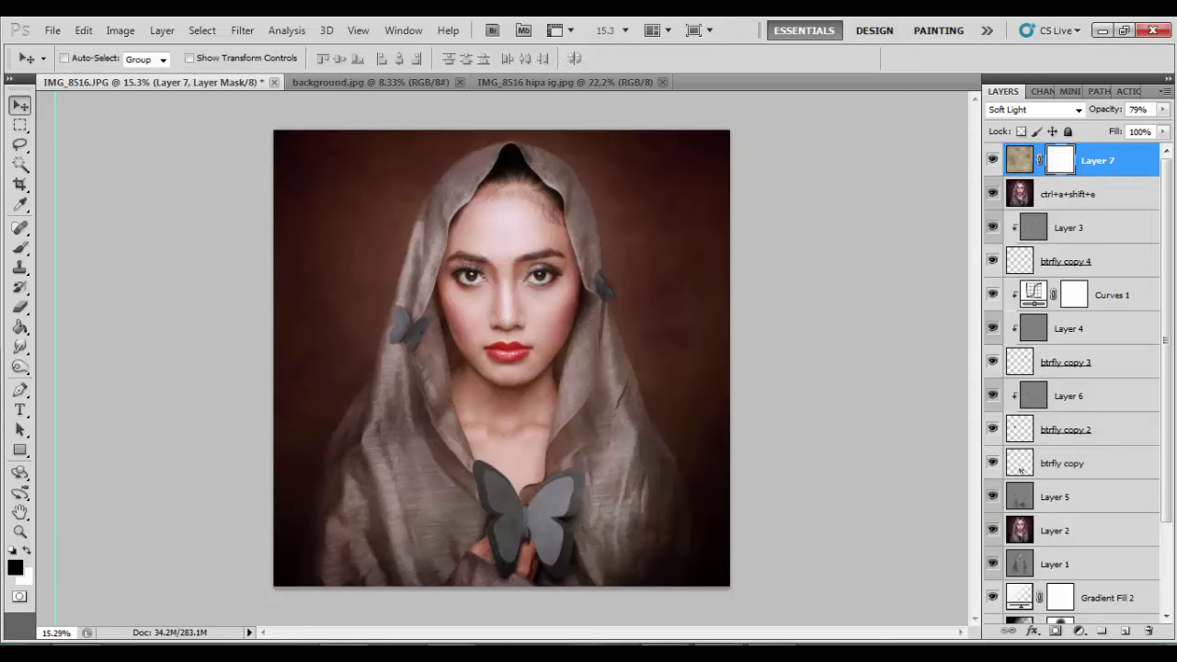
click(20, 247)
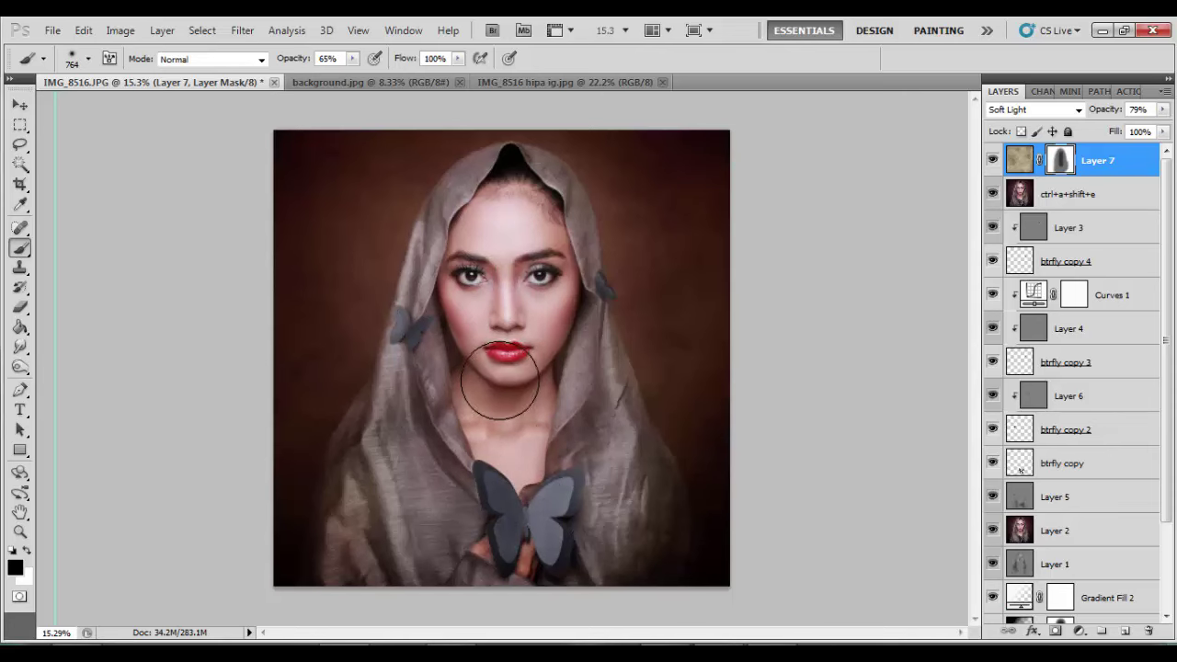
scroll(499, 370, down, 2)
scroll(498, 373, up, 1)
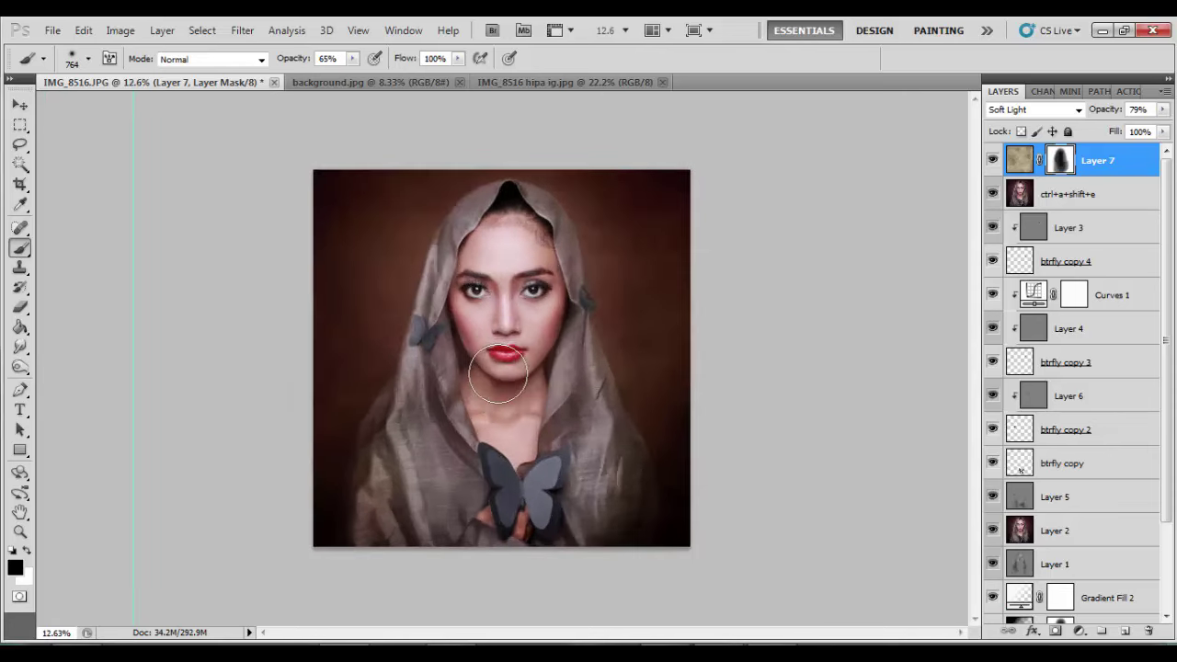
Step: Add a Curves adjustment layer that darkens the image slightly
click(1079, 632)
click(1038, 381)
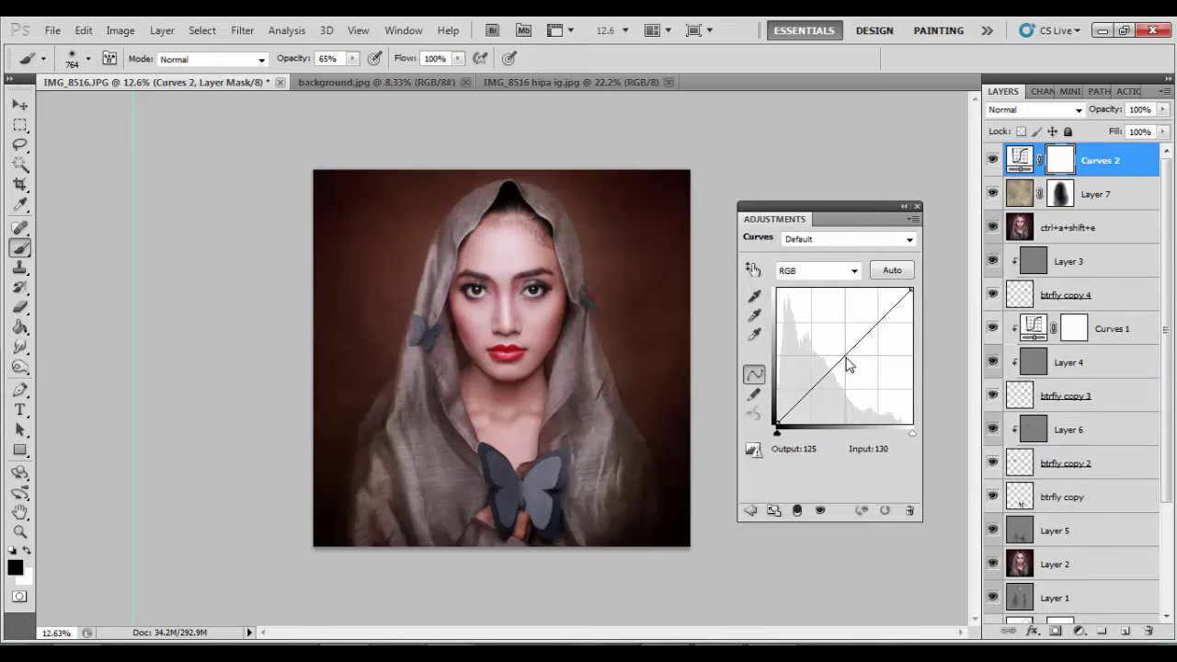
drag(846, 359, 848, 361)
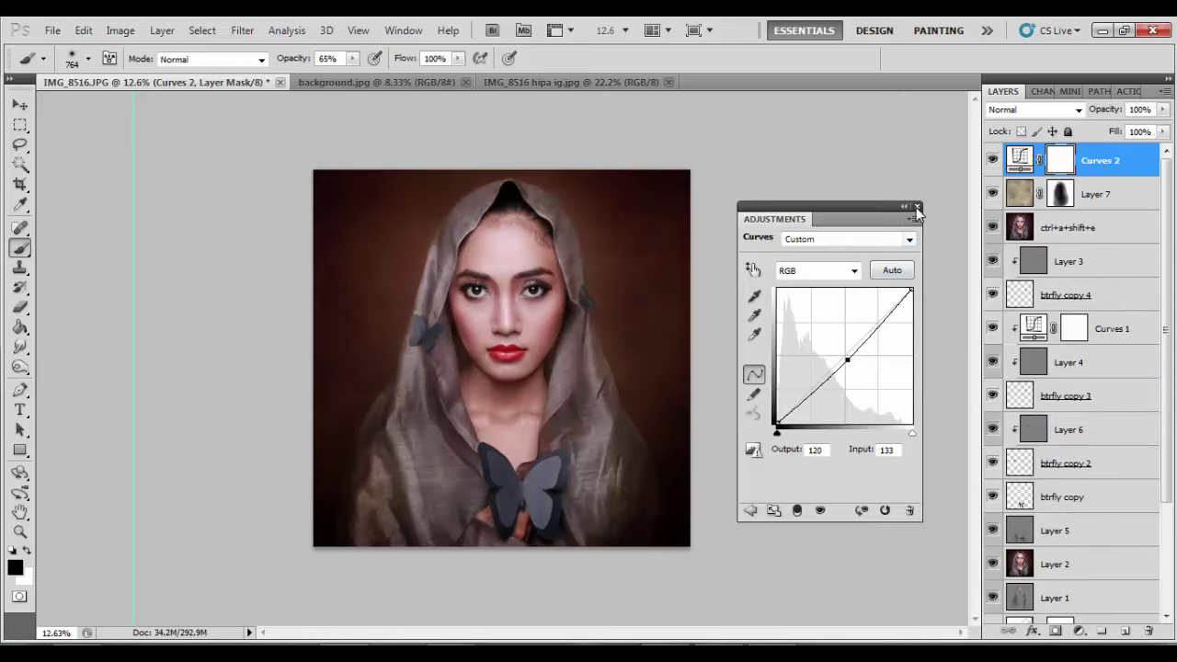
click(916, 208)
Step: Stamp all visible layers into new Layer 8 with Ctrl+Alt+Shift+E
click(21, 107)
key(ctrl+plus)
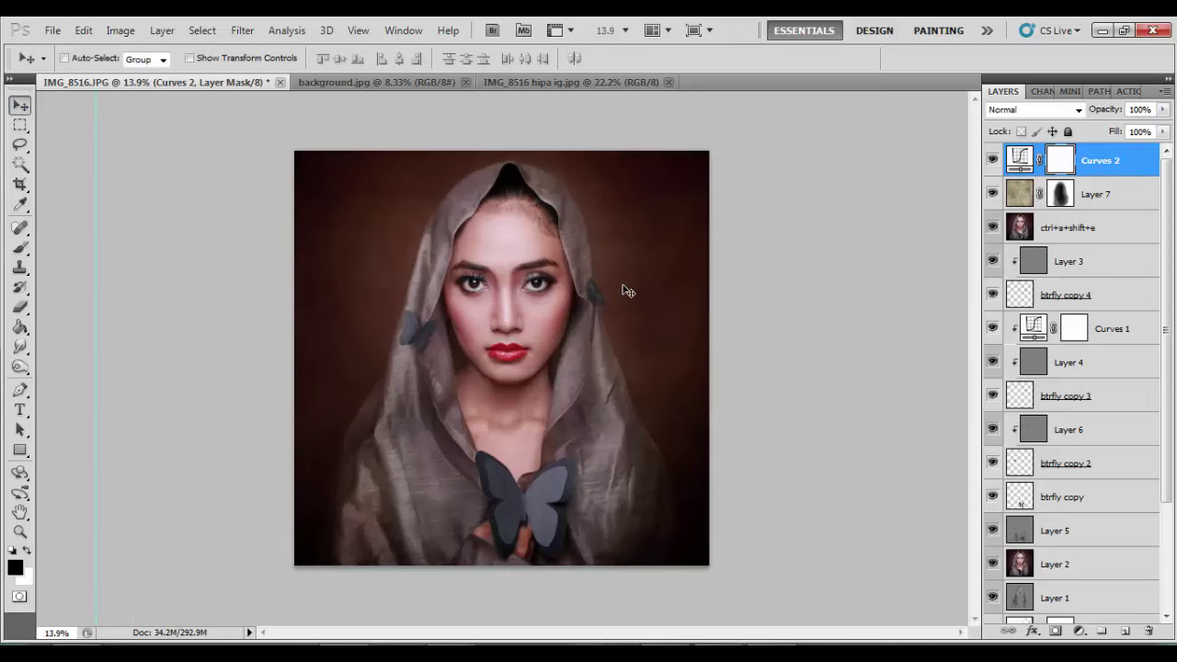
key(ctrl+alt+shift+e)
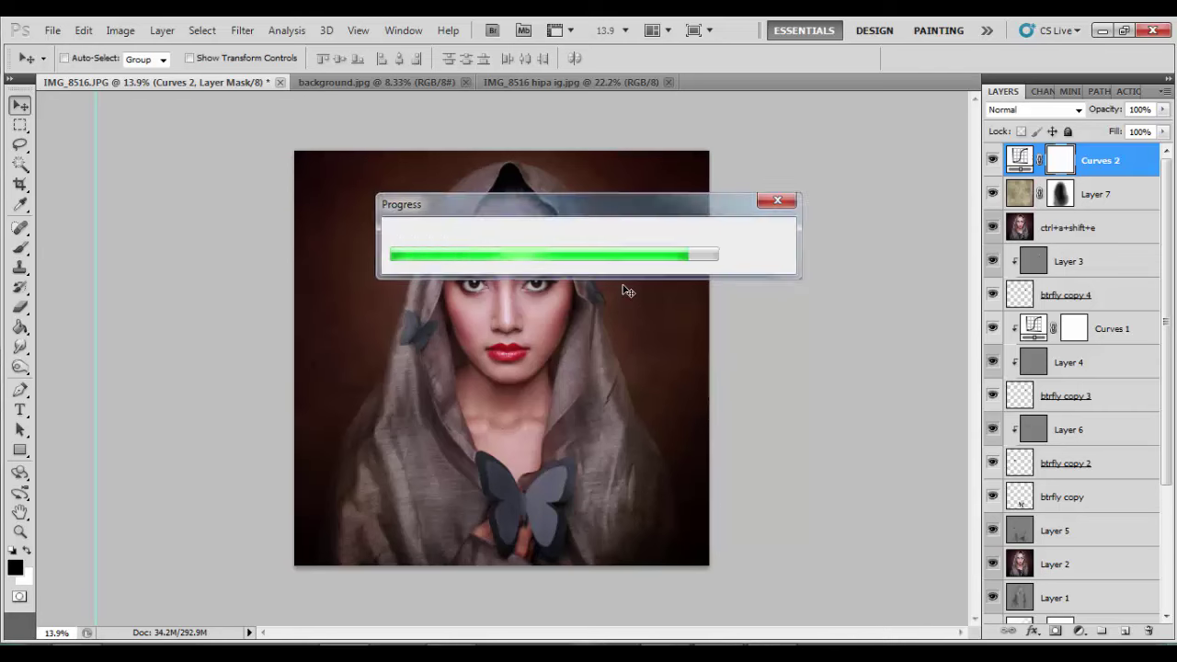
Step: Tint Layer 8's midtones green with Variations and lower its opacity to 65%
click(121, 30)
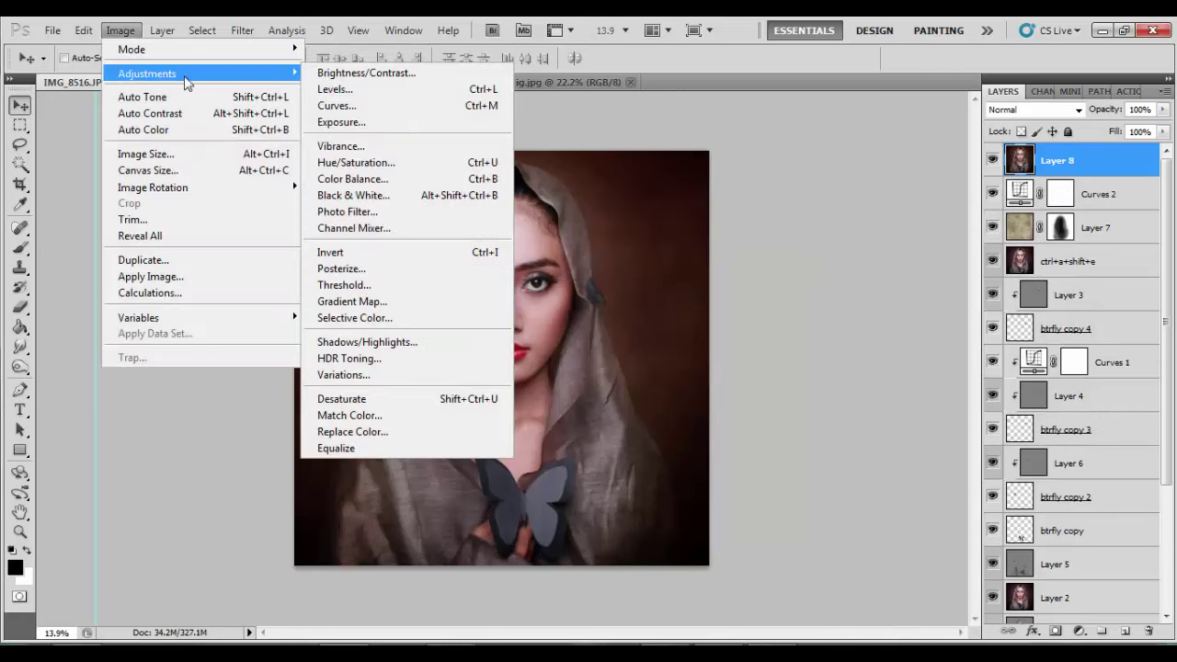
click(384, 373)
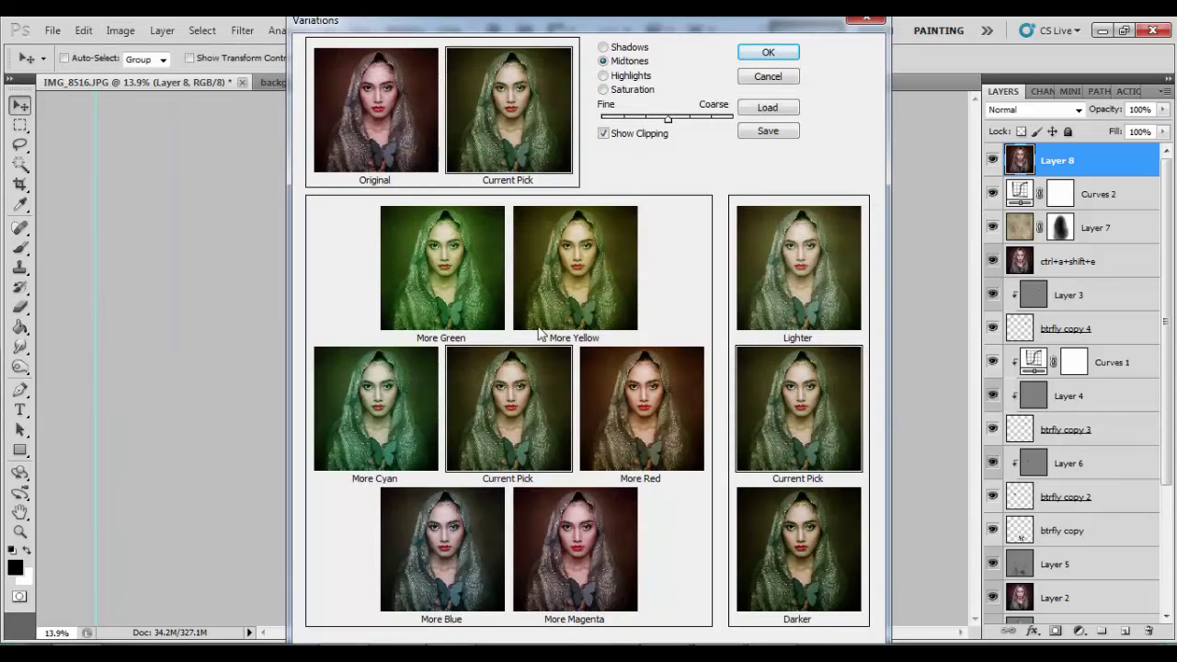
click(561, 288)
click(375, 137)
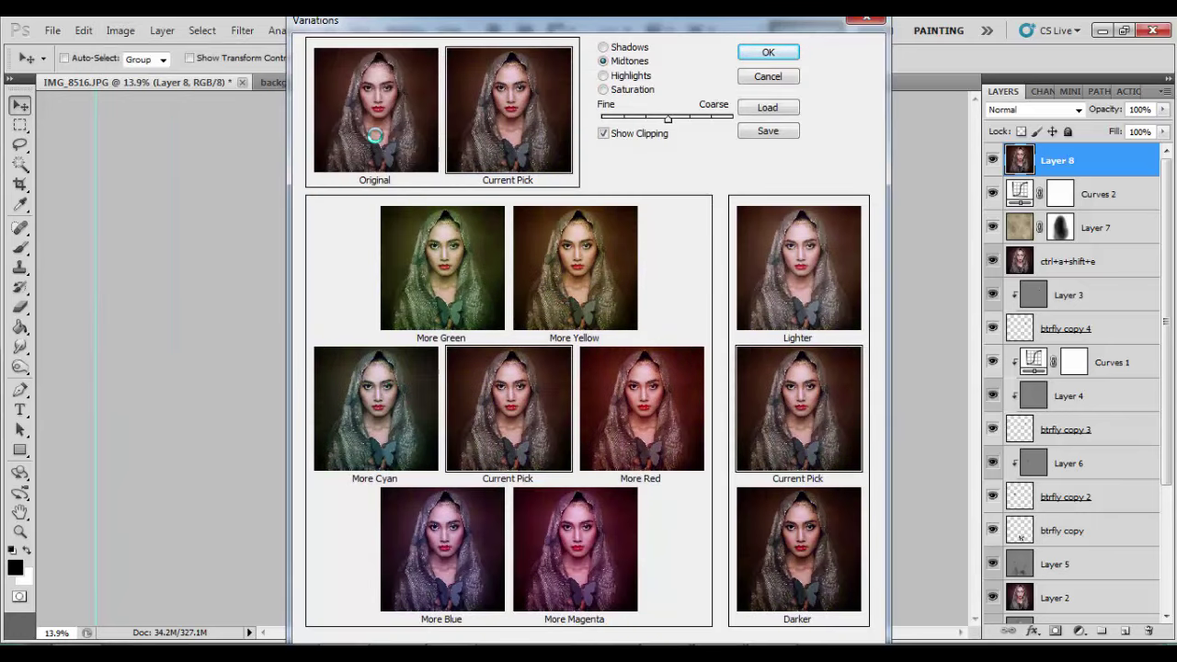
click(462, 289)
click(768, 52)
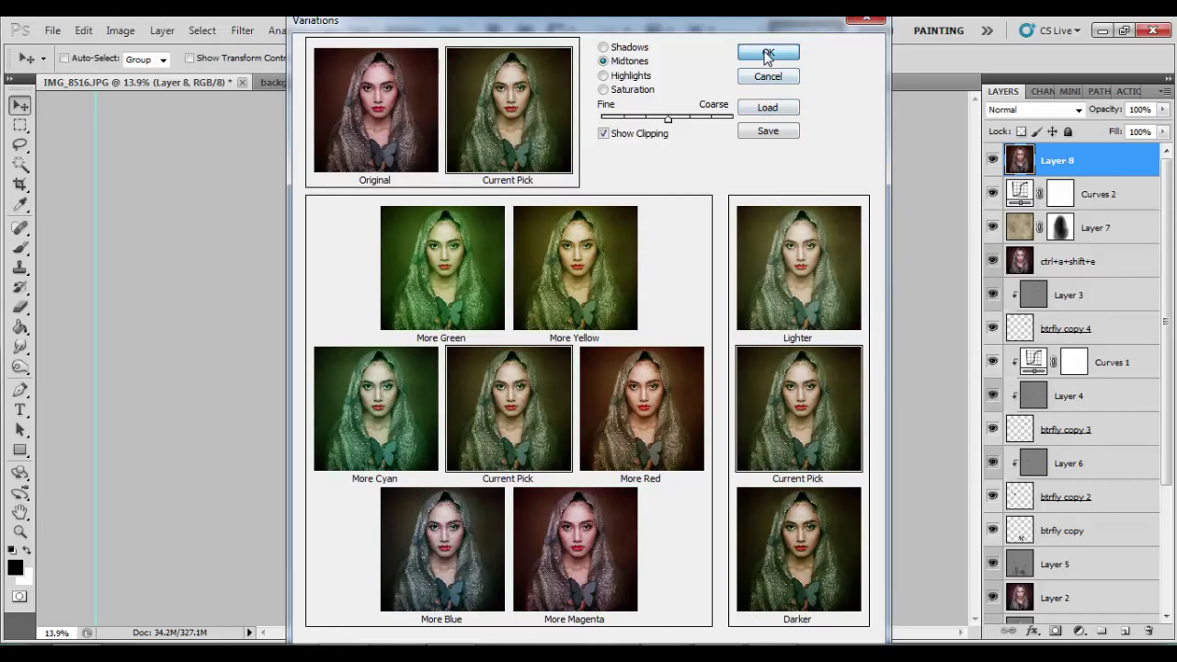
click(1162, 109)
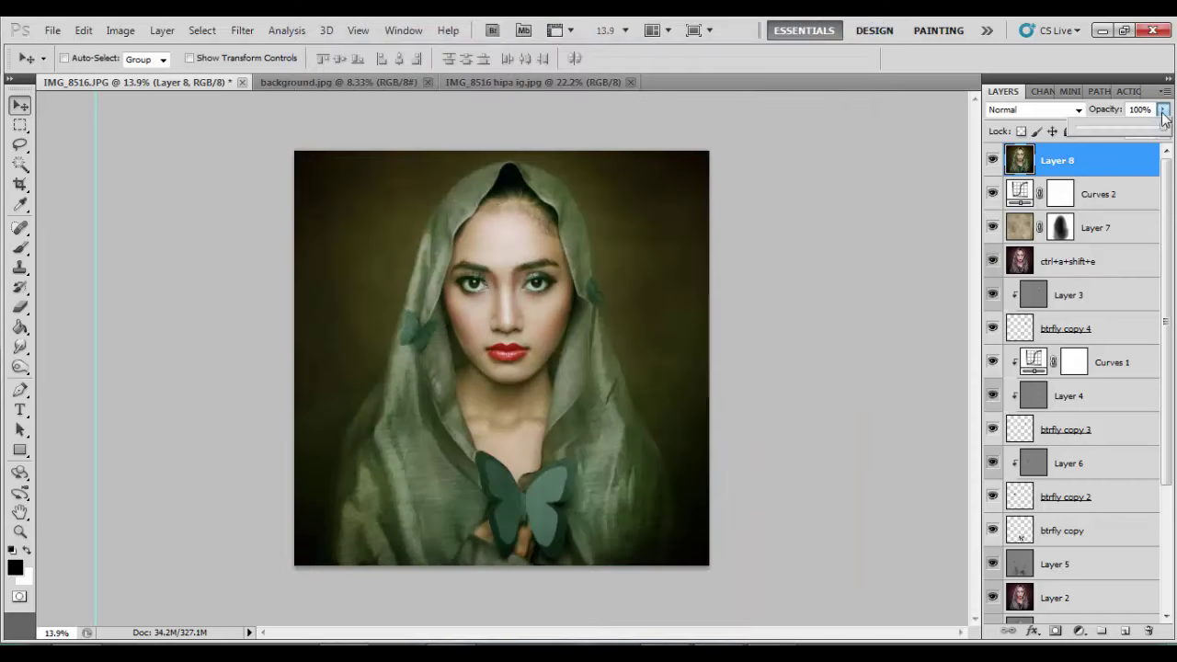
drag(1160, 128, 1134, 132)
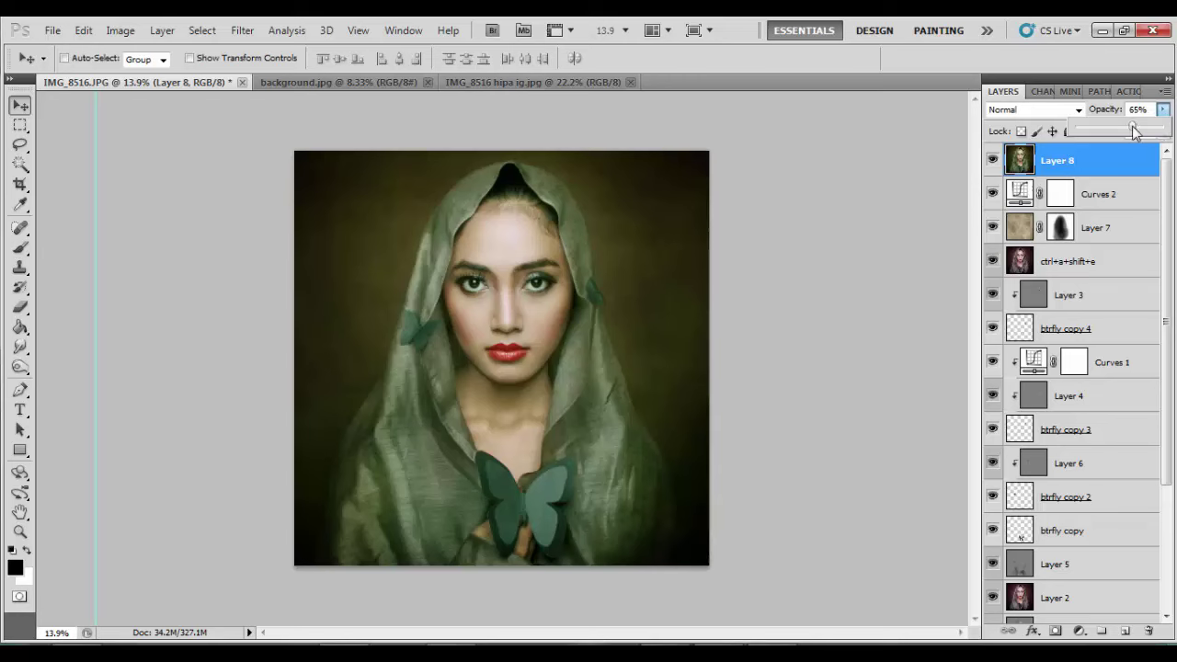
Step: Add Curves 3 and bow the Red channel curve upward to warm the image
click(1079, 631)
click(1039, 377)
click(827, 270)
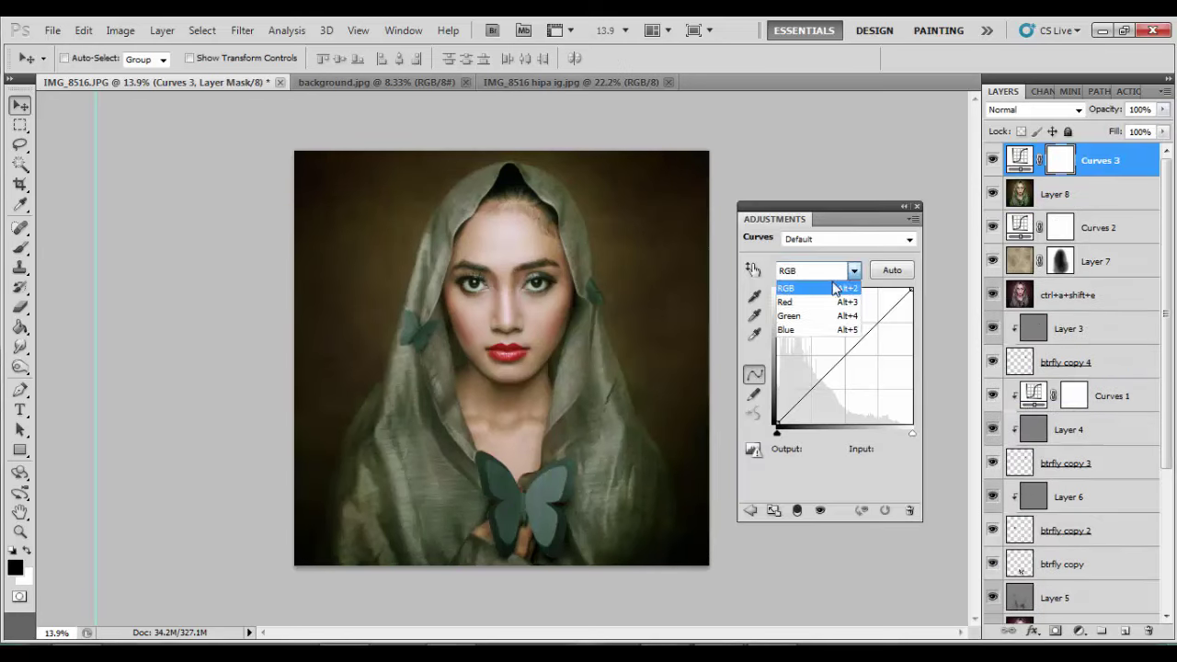
click(784, 302)
mouse_move(821, 380)
mouse_down()
mouse_move(852, 337)
mouse_move(872, 332)
mouse_up()
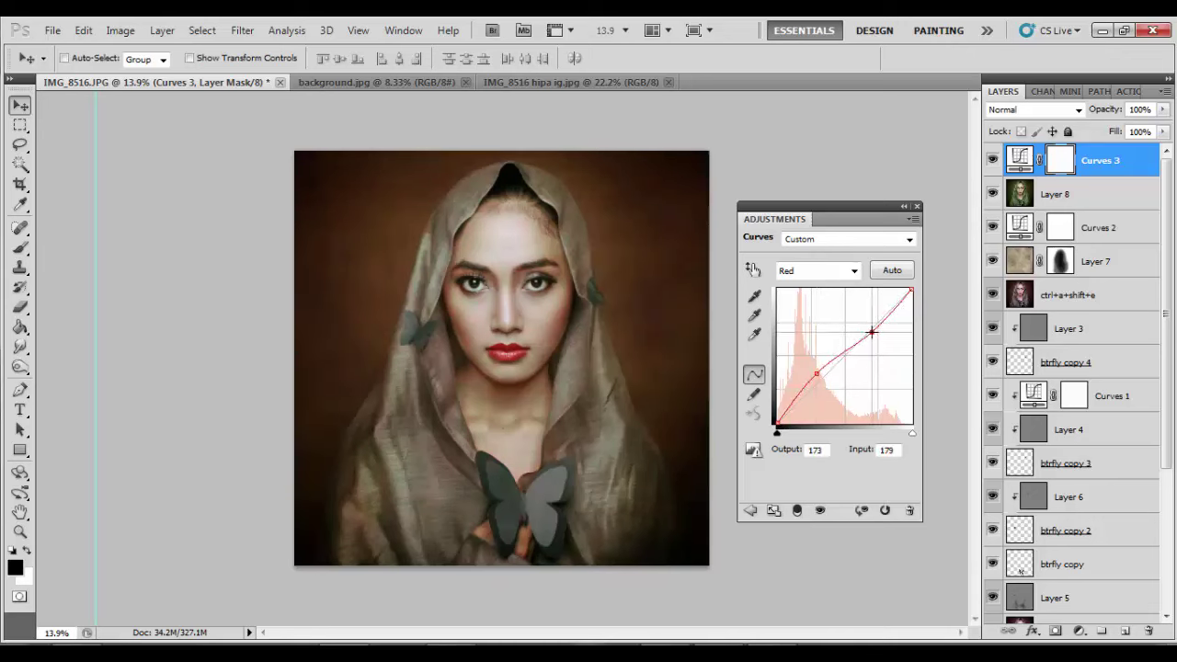
click(817, 374)
Step: Bend the Green channel curve with an upper point near Input 186 and a lower point
click(817, 270)
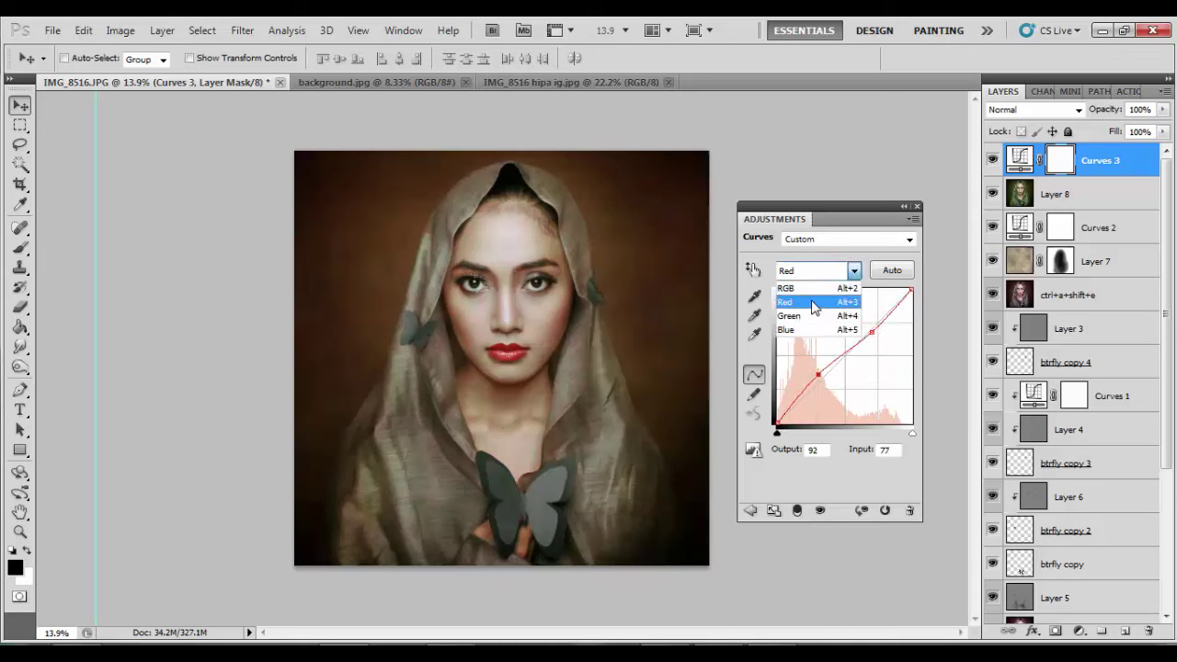
click(798, 317)
drag(859, 340, 871, 323)
drag(822, 377, 821, 379)
drag(873, 323, 877, 323)
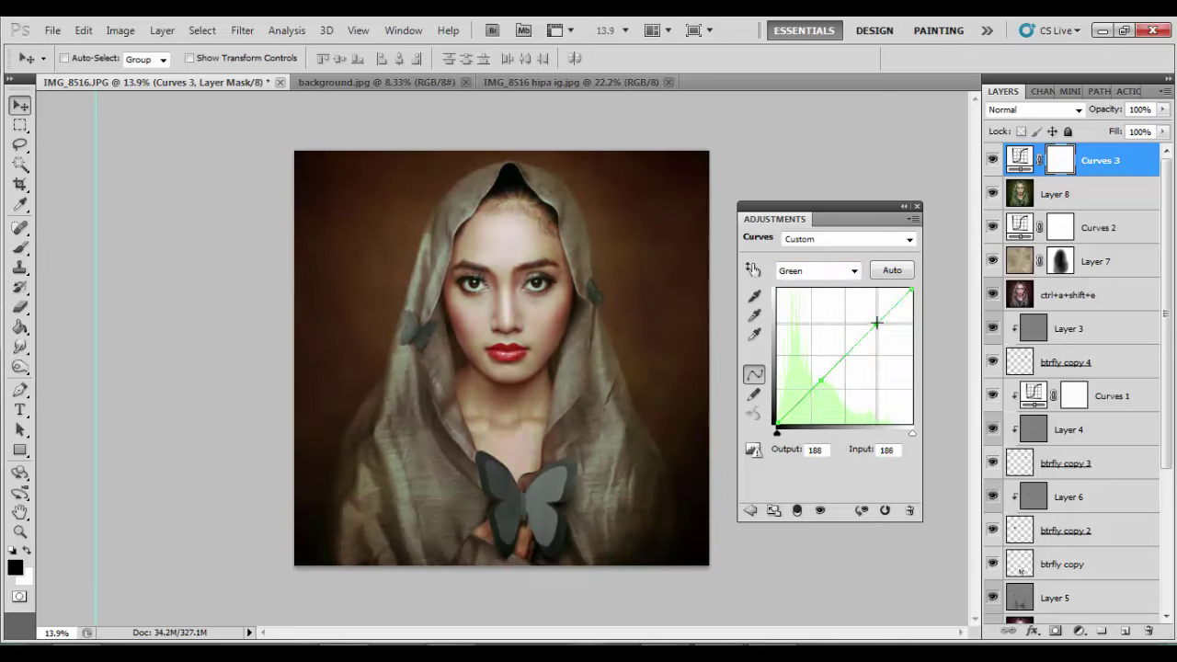
drag(821, 378, 818, 380)
drag(875, 322, 875, 326)
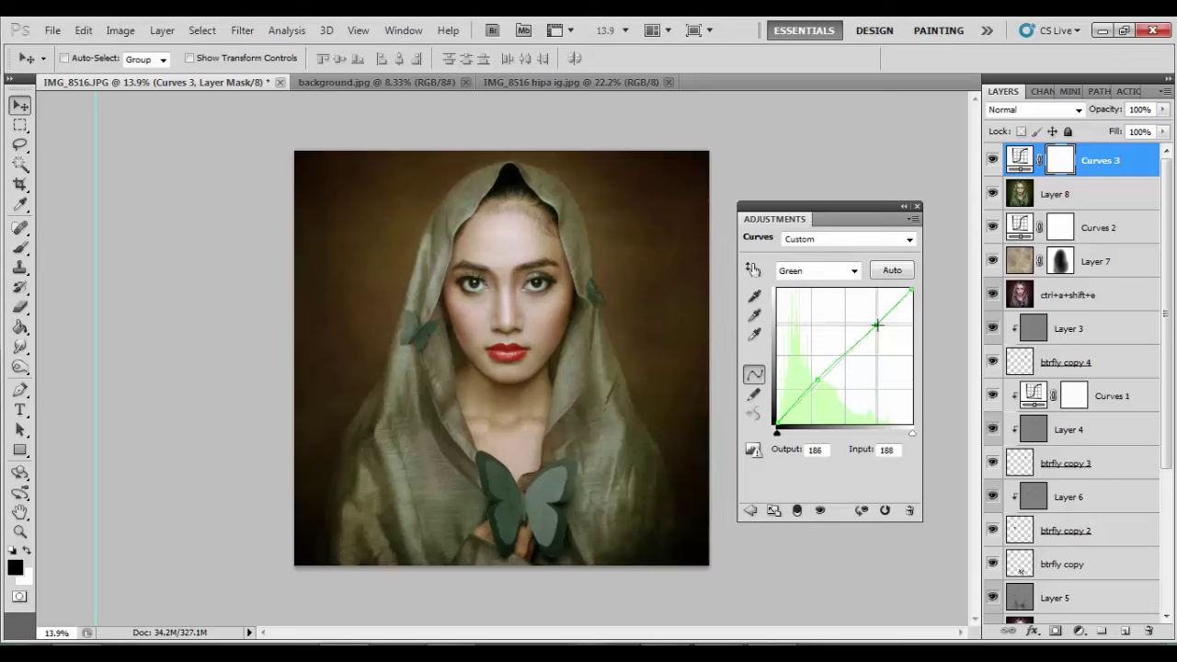
click(816, 379)
Step: Shape the Blue channel curve with a raised lower point and an upper point near Output 182
click(816, 270)
click(796, 325)
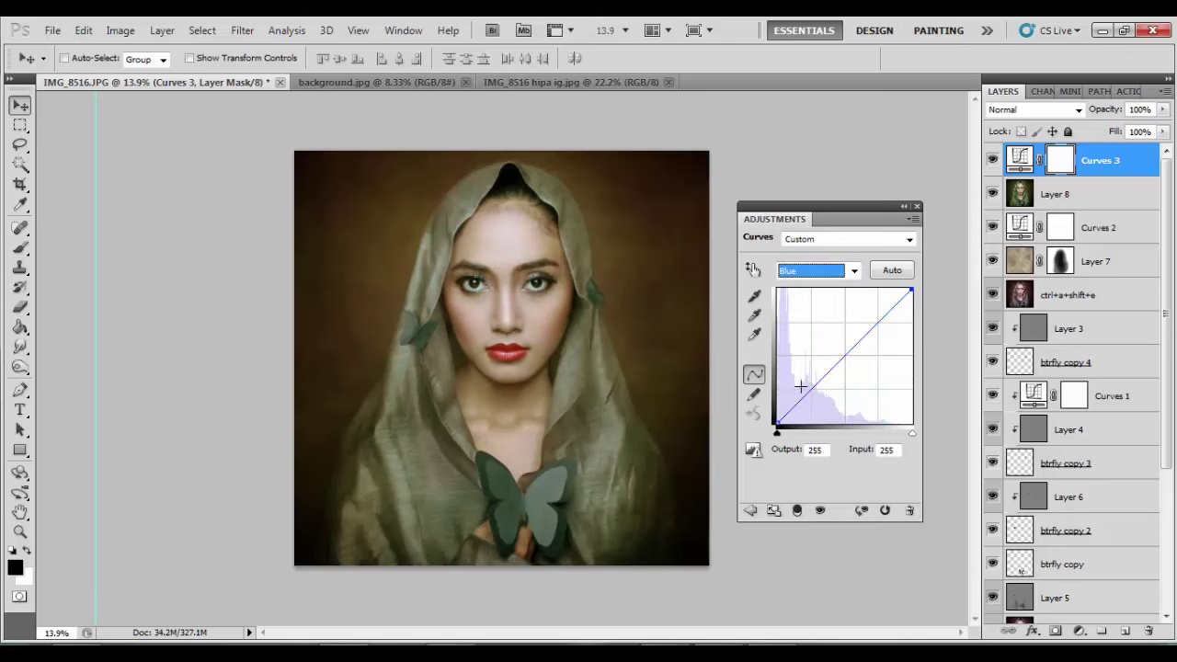
drag(793, 412, 794, 398)
drag(850, 347, 877, 327)
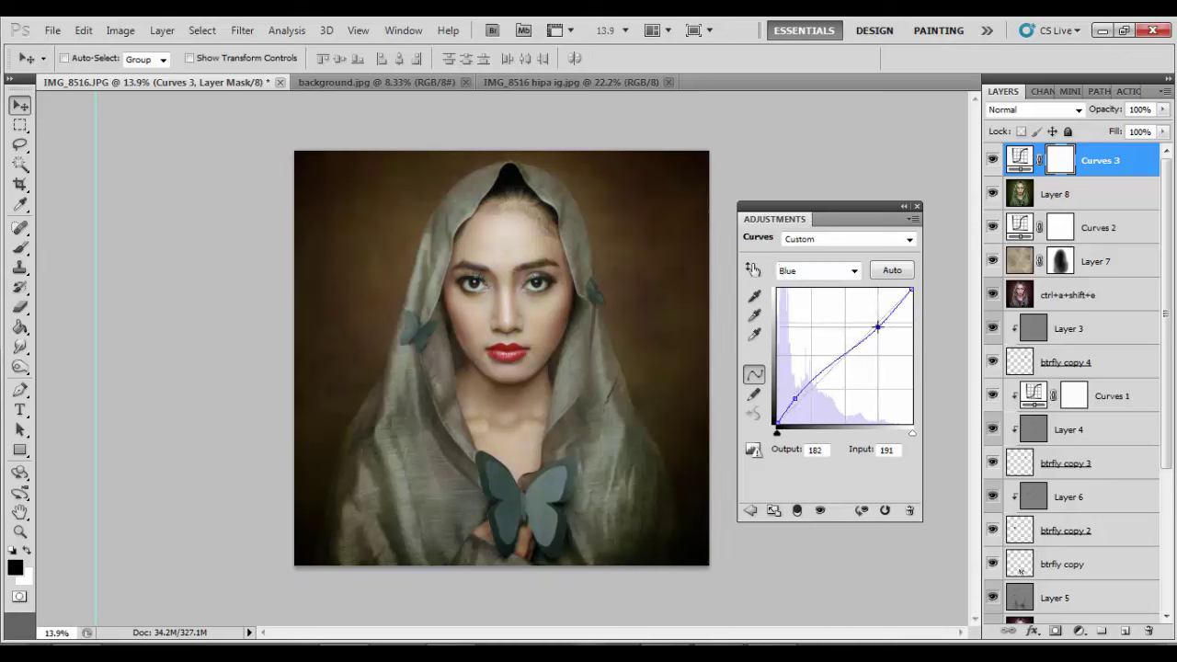
drag(794, 398, 799, 398)
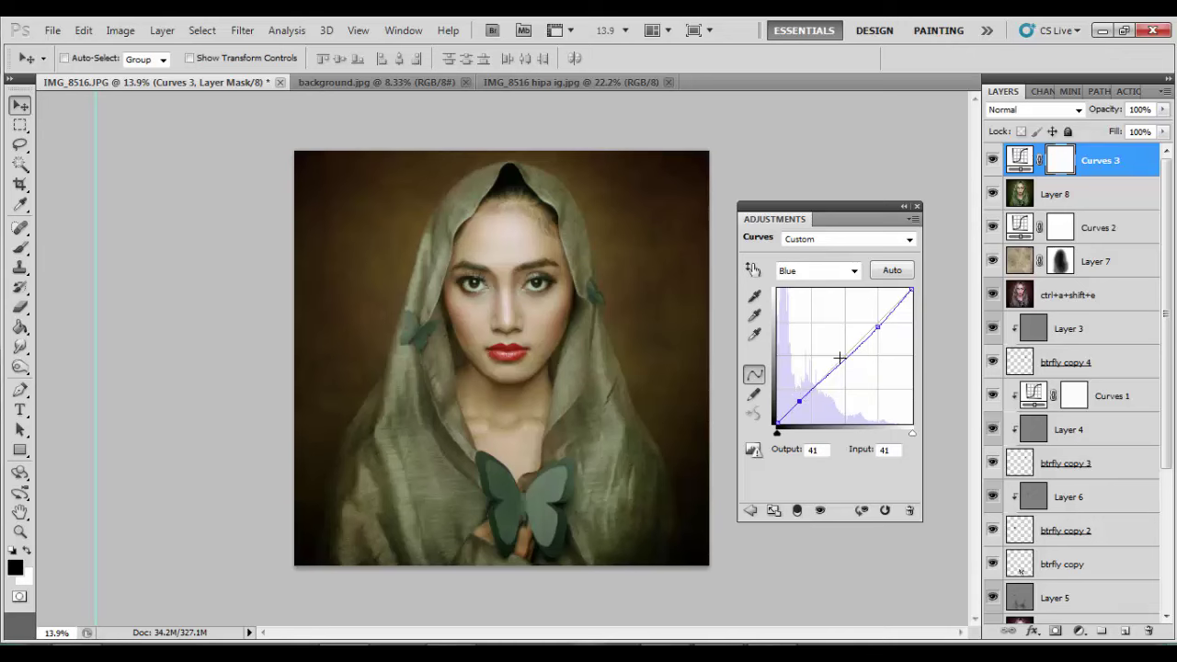
click(917, 206)
scroll(515, 290, up, 1)
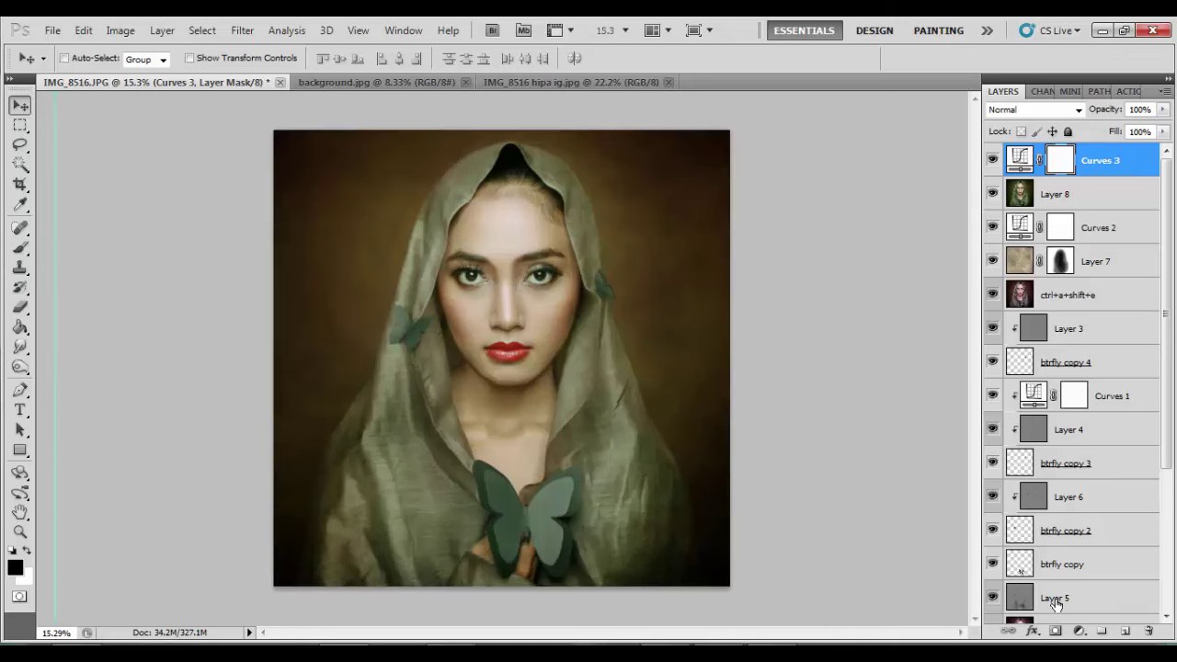
Step: Add a Brightness/Contrast layer with Brightness -16 and Contrast 26
click(1079, 631)
click(1039, 338)
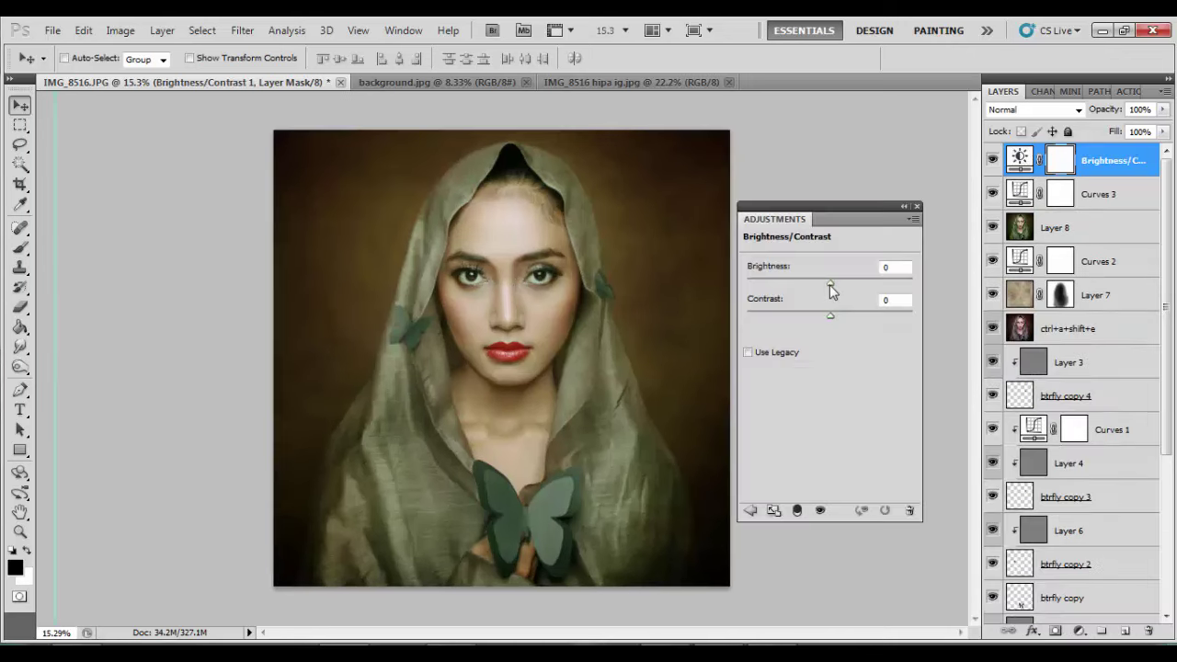
mouse_move(830, 284)
mouse_down()
mouse_move(819, 284)
mouse_move(844, 313)
mouse_move(821, 284)
mouse_up()
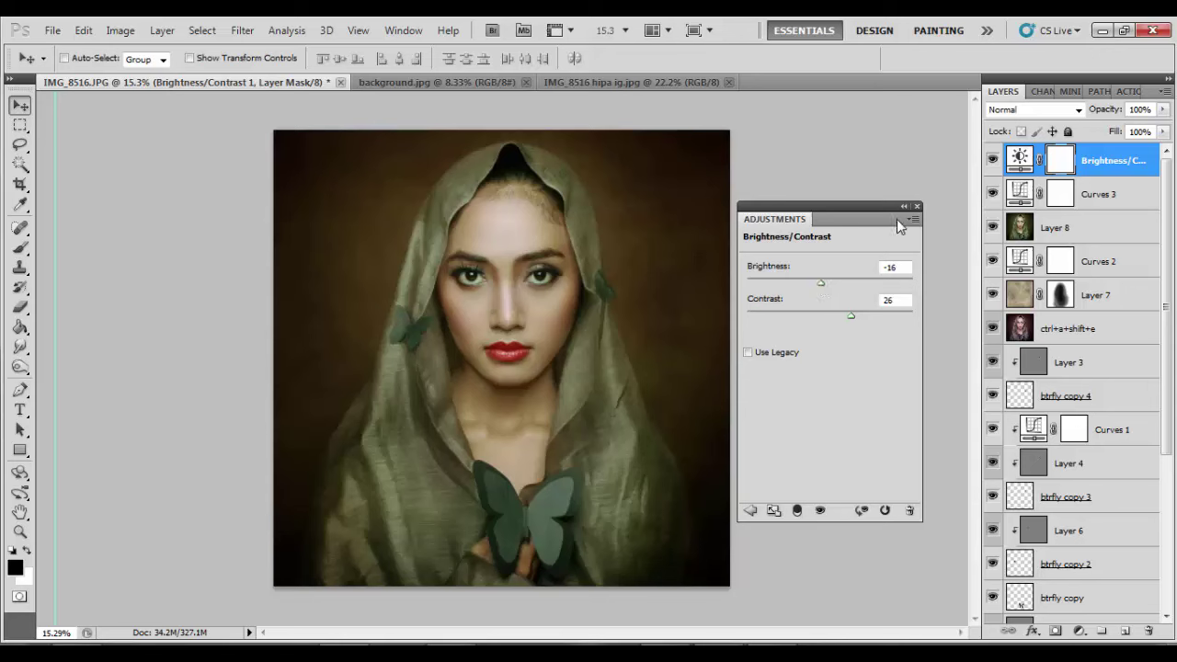
click(917, 207)
Step: Add Curves 4 with an S-curve: brighter highlights, darker shadows
click(1078, 630)
click(1048, 379)
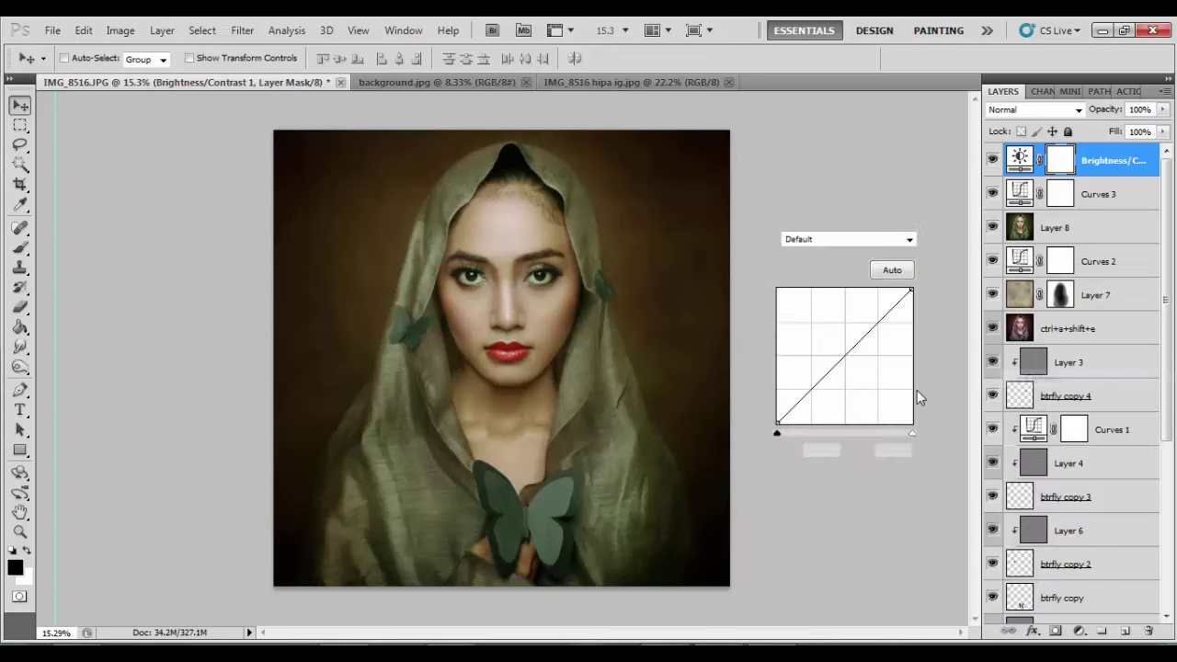
click(754, 270)
drag(524, 218, 525, 204)
drag(823, 367, 826, 375)
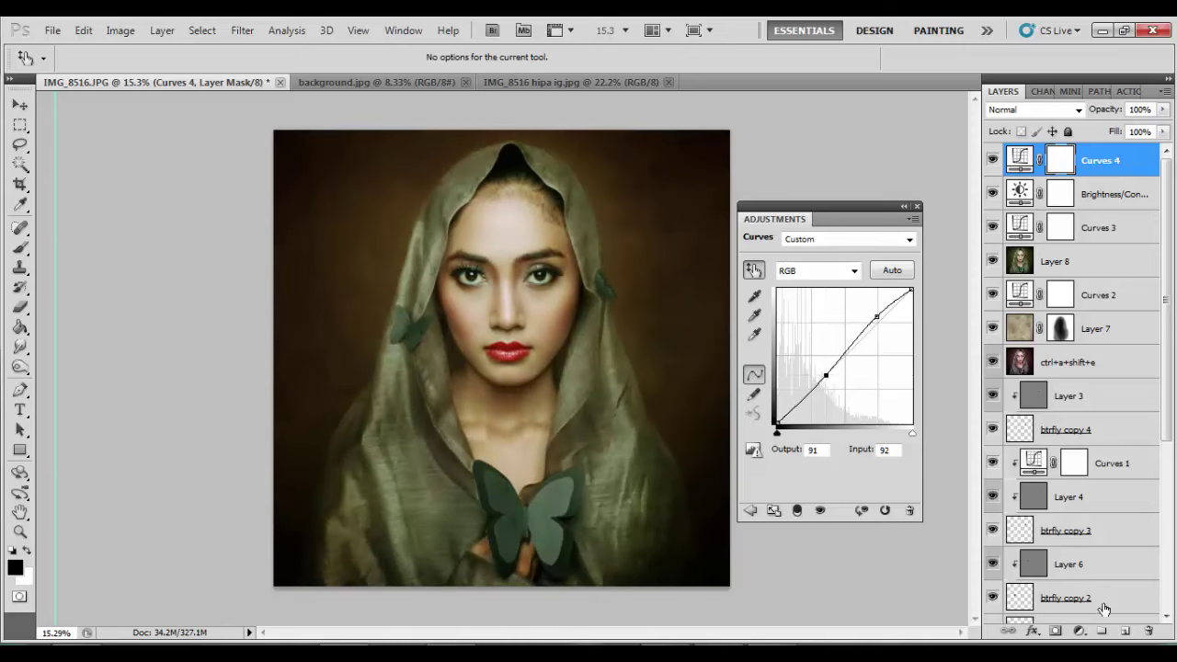
Step: Add a Vibrance adjustment layer at +11
click(1078, 630)
click(1049, 426)
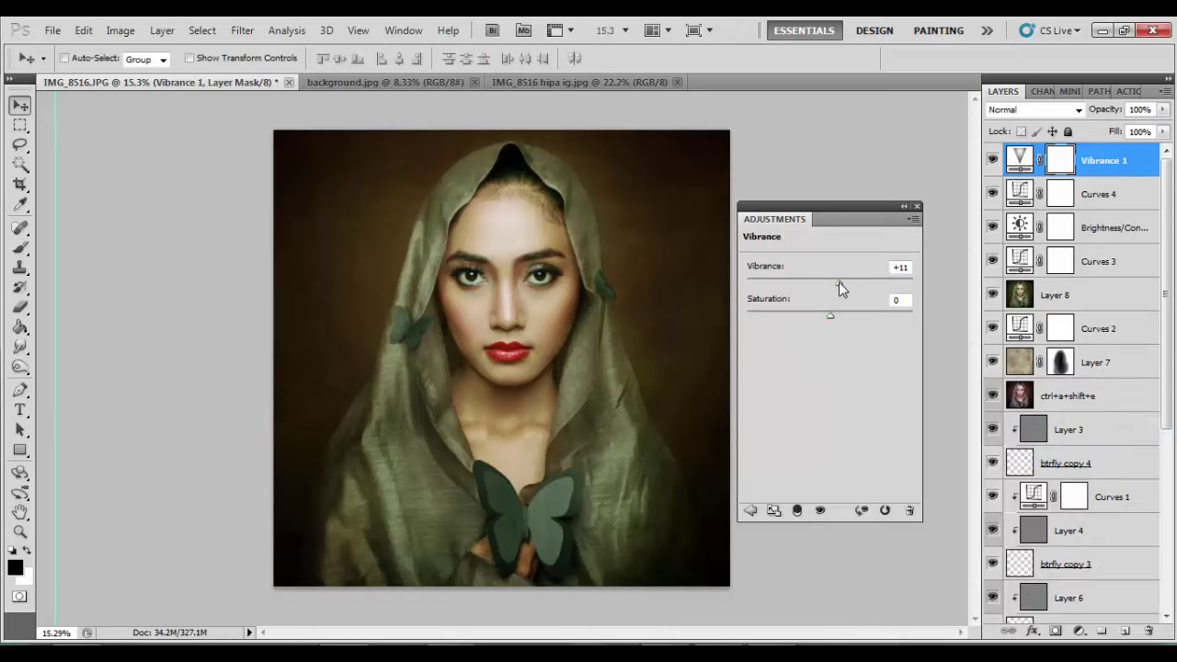
click(917, 207)
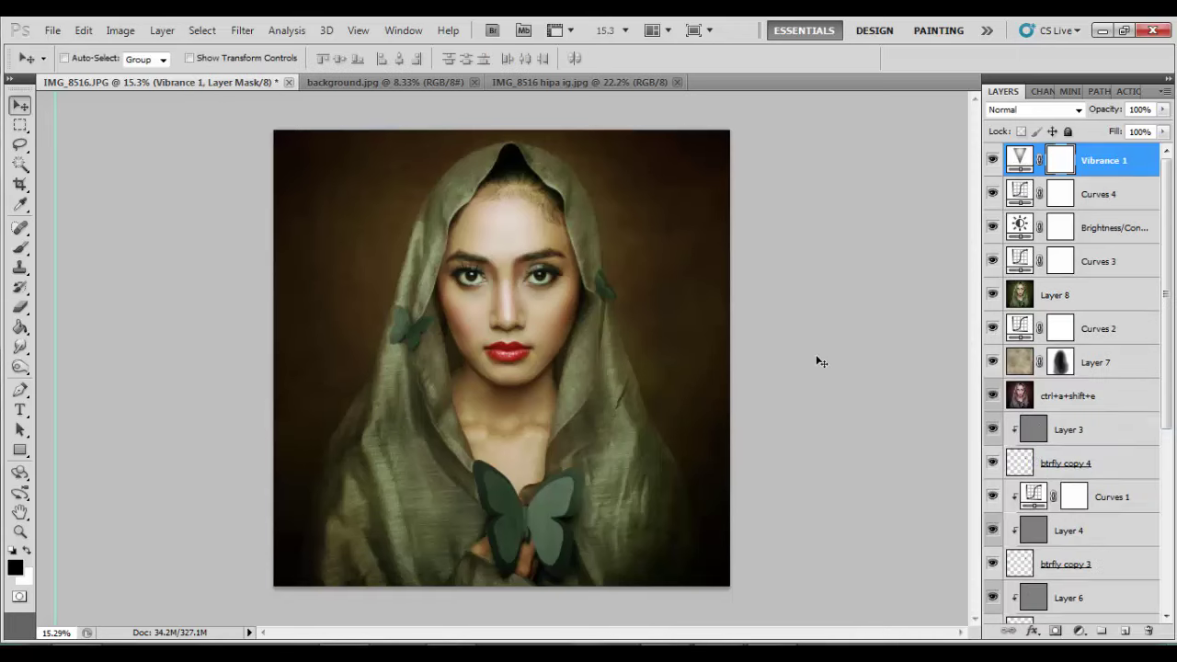
Step: Move all layers from Vibrance 1 to Frequency Separation into collapsed Group 1, then toggle Layer 9
key(ctrl+minus)
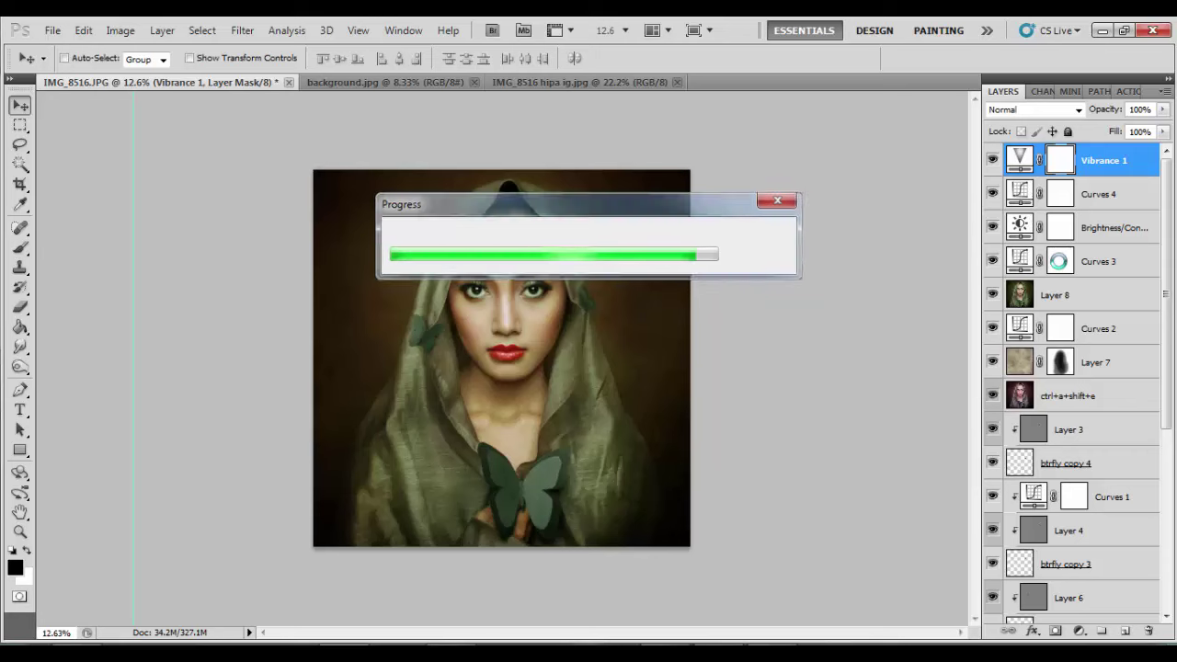
click(1097, 632)
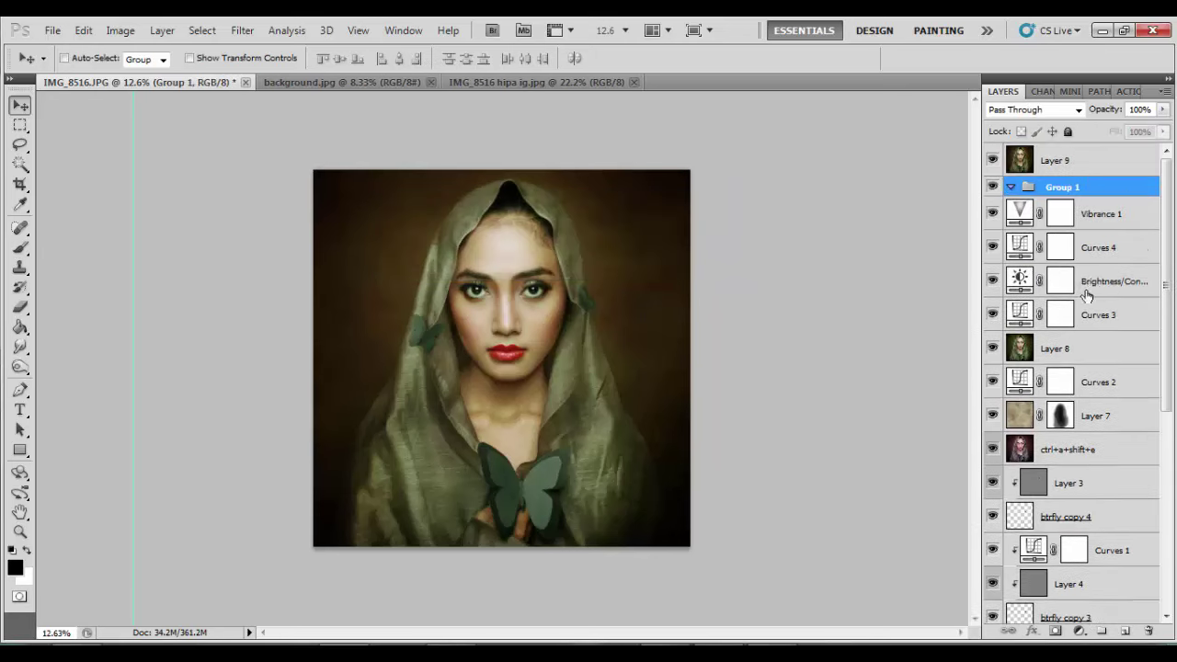
click(1113, 223)
scroll(1118, 269, down, 5)
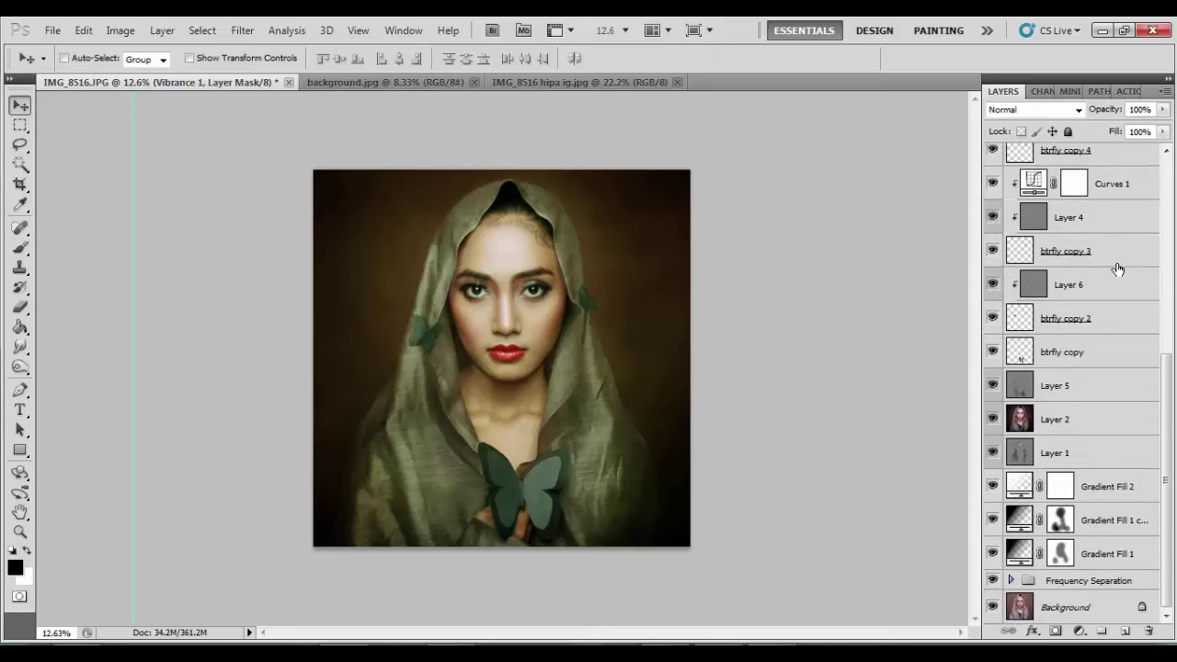
shift+click(1108, 584)
drag(1165, 386, 1172, 170)
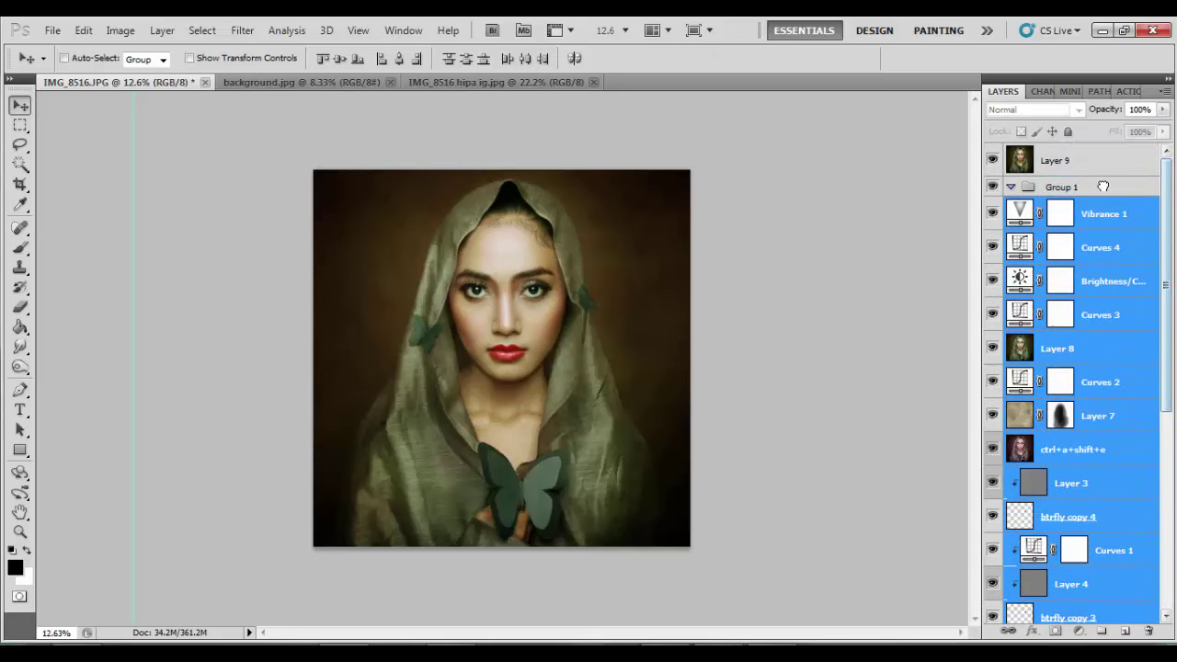
drag(1122, 209, 1021, 188)
click(1010, 187)
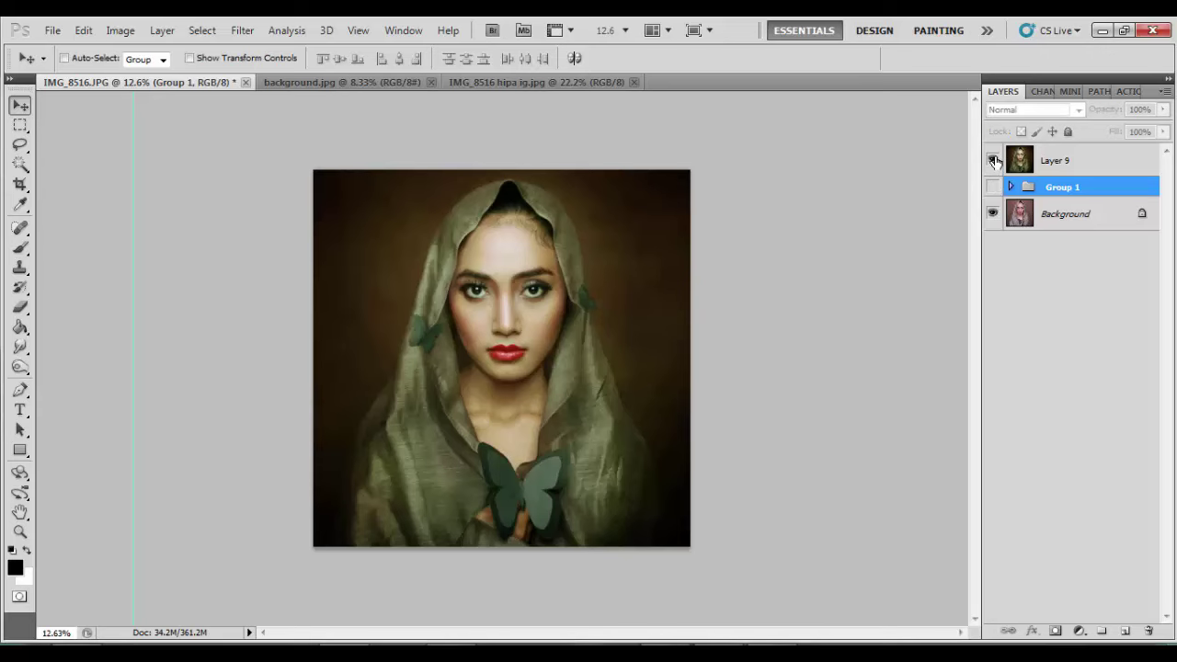
click(993, 161)
click(993, 161)
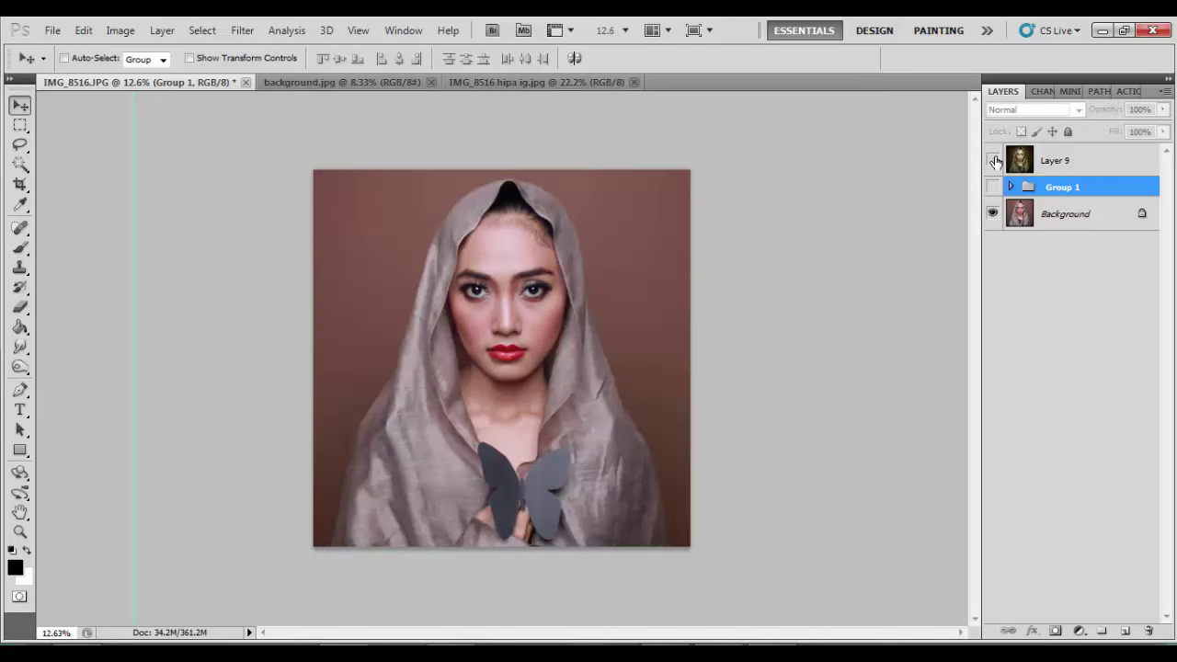